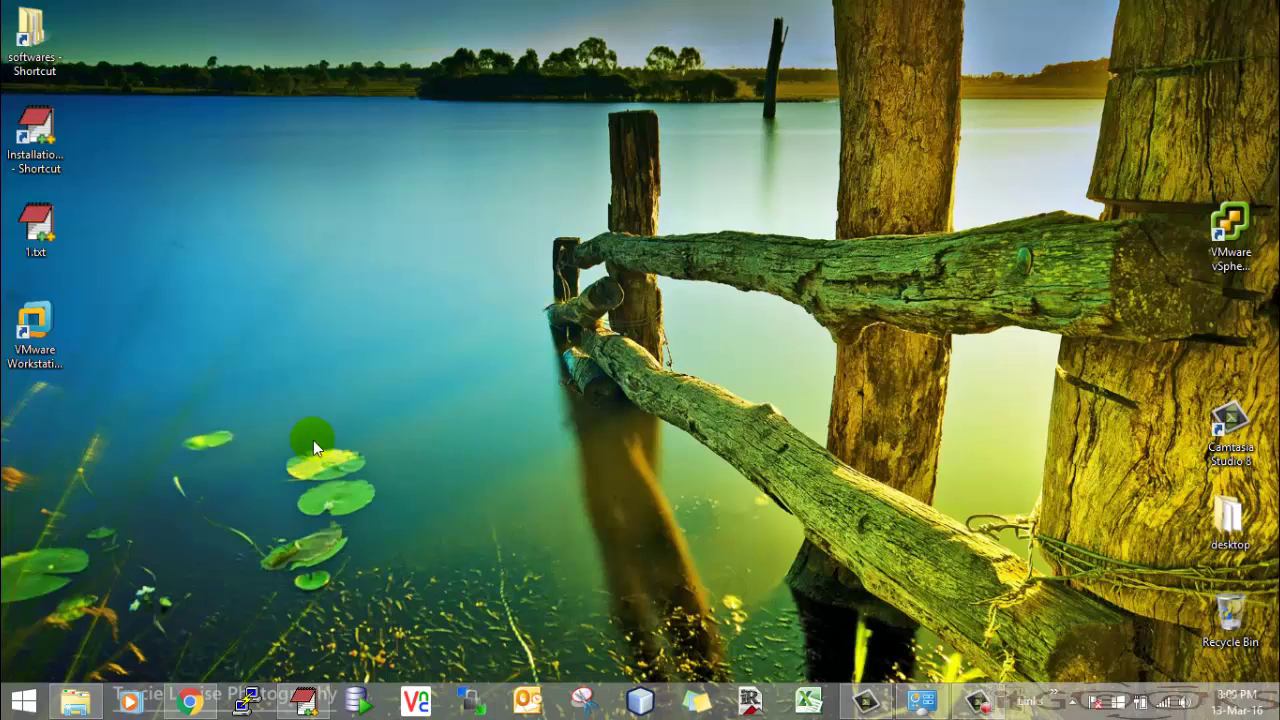
# - Launch VMware Workstation, close the Home tab and start the New Virtual Machine wizard
pyautogui.click(41, 320)
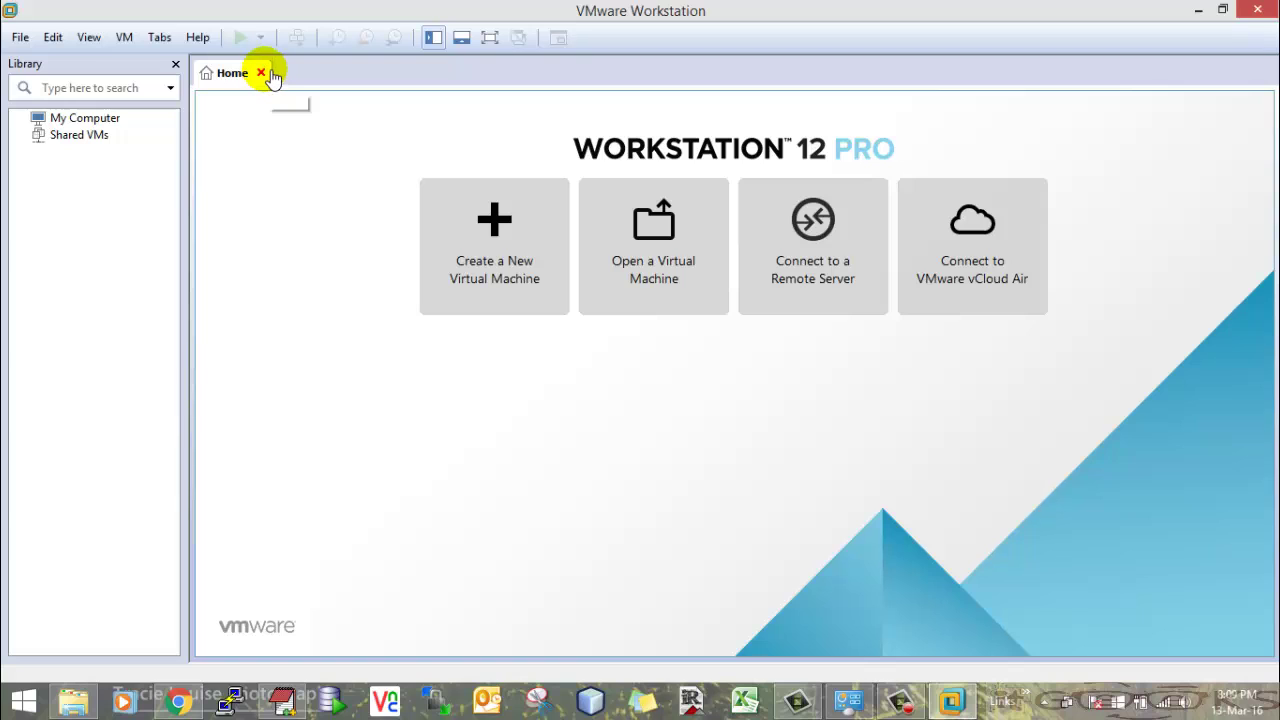
pyautogui.click(261, 73)
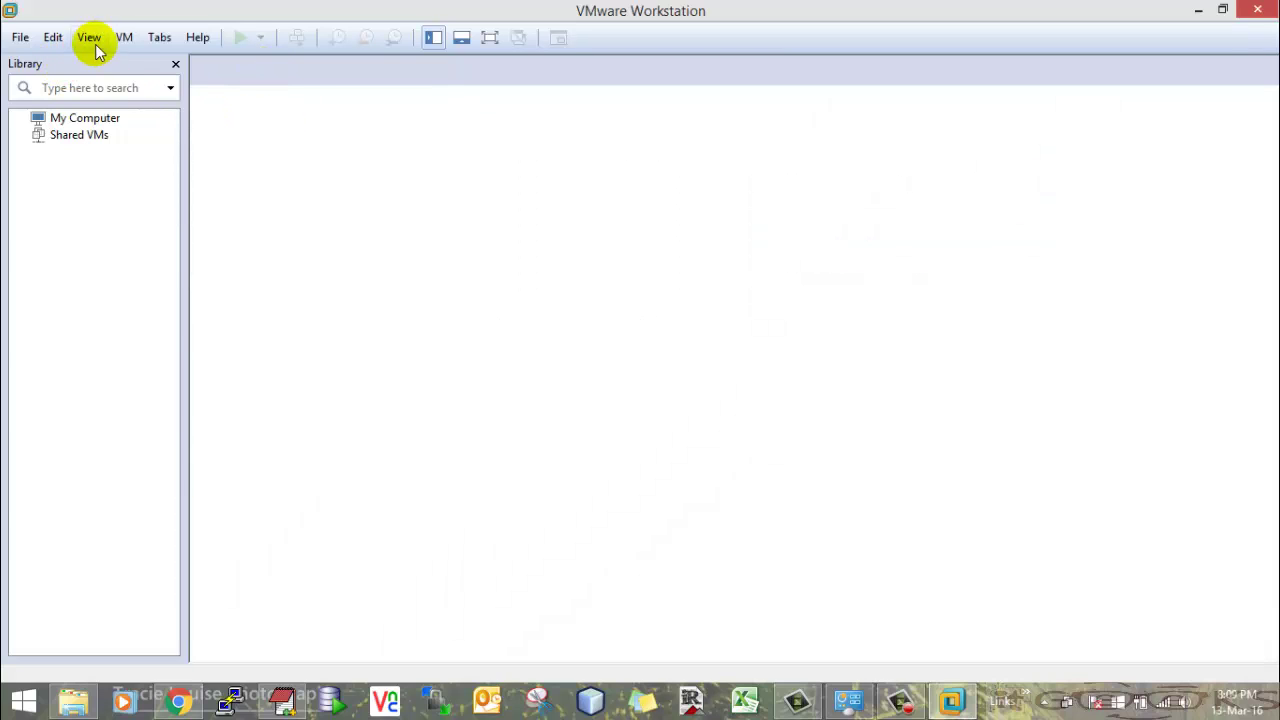
pyautogui.click(20, 37)
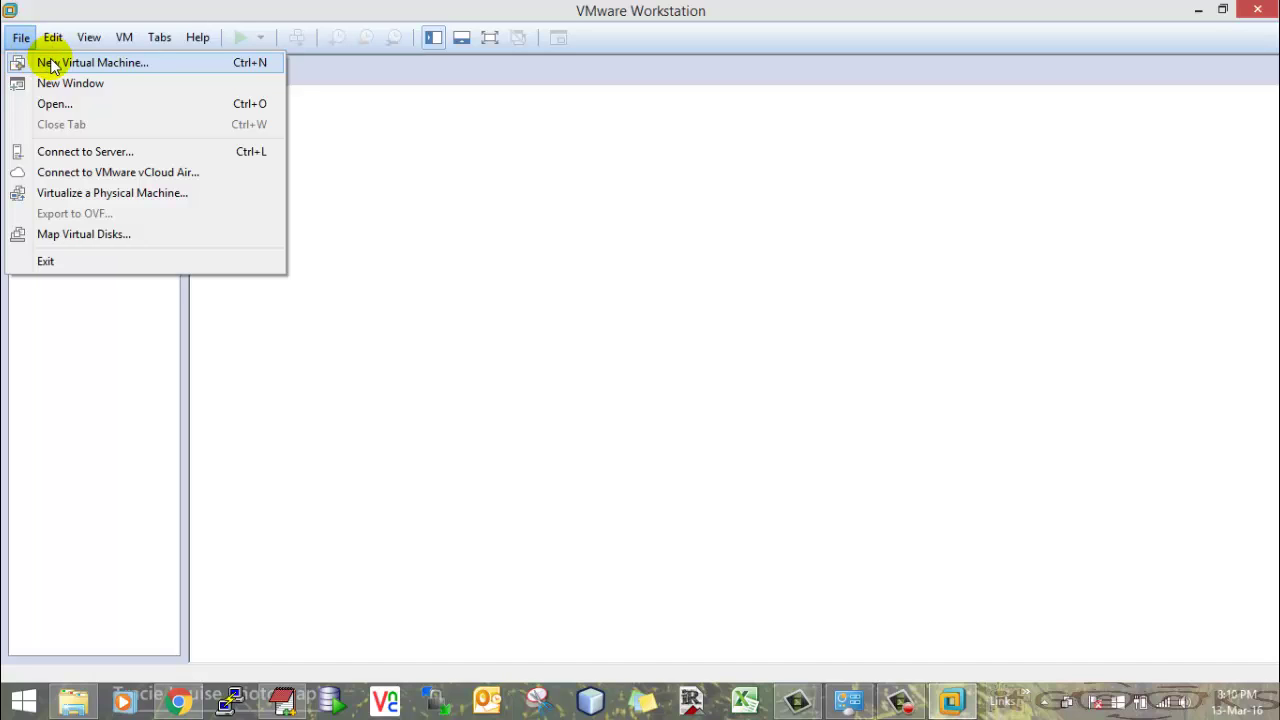
pyautogui.click(52, 64)
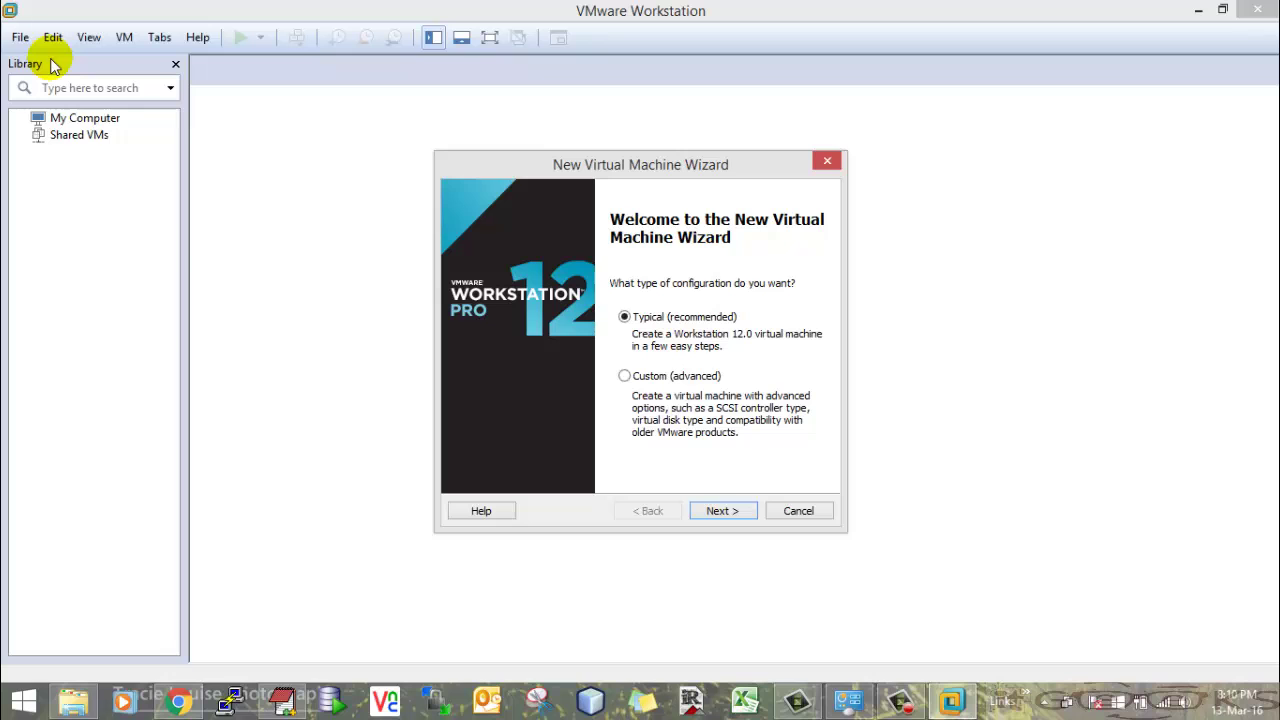
# - Highlight the Red Hat Enterprise Linux 6.4 line in InstallationTutorial.txt, then minimise EditPlus
pyautogui.click(283, 700)
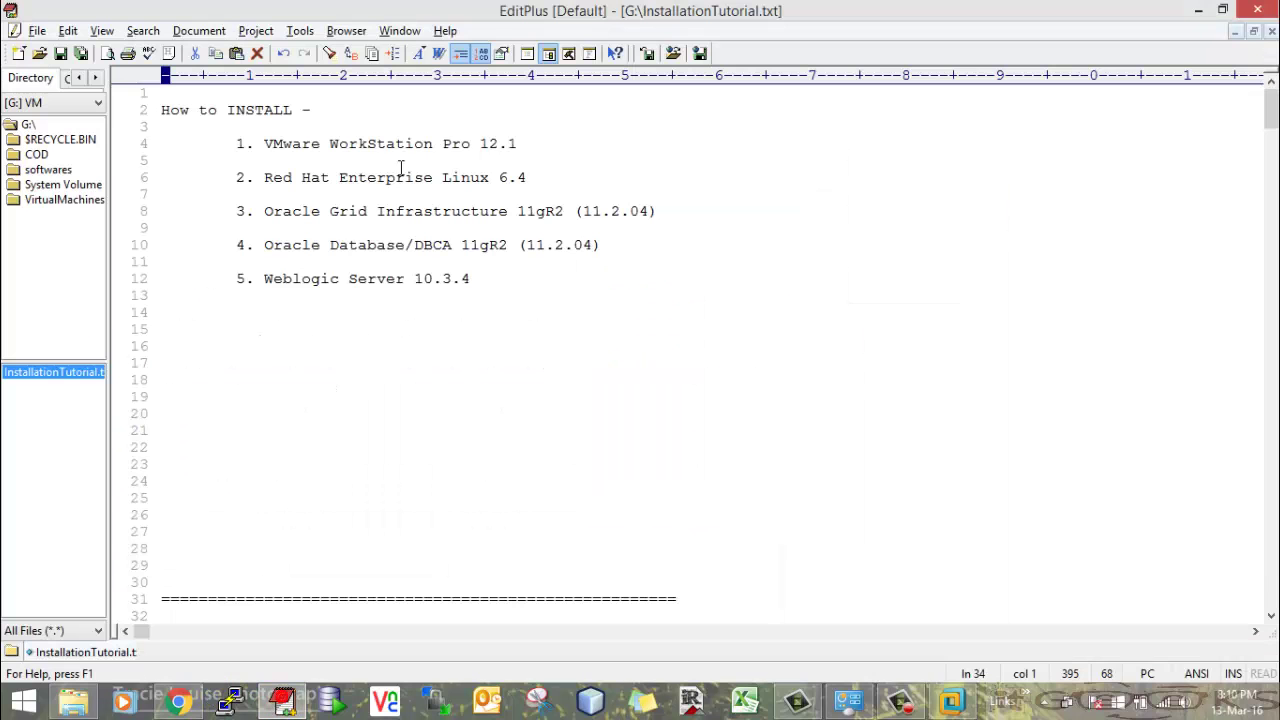
pyautogui.moveTo(557, 149); pyautogui.dragTo(198, 152)
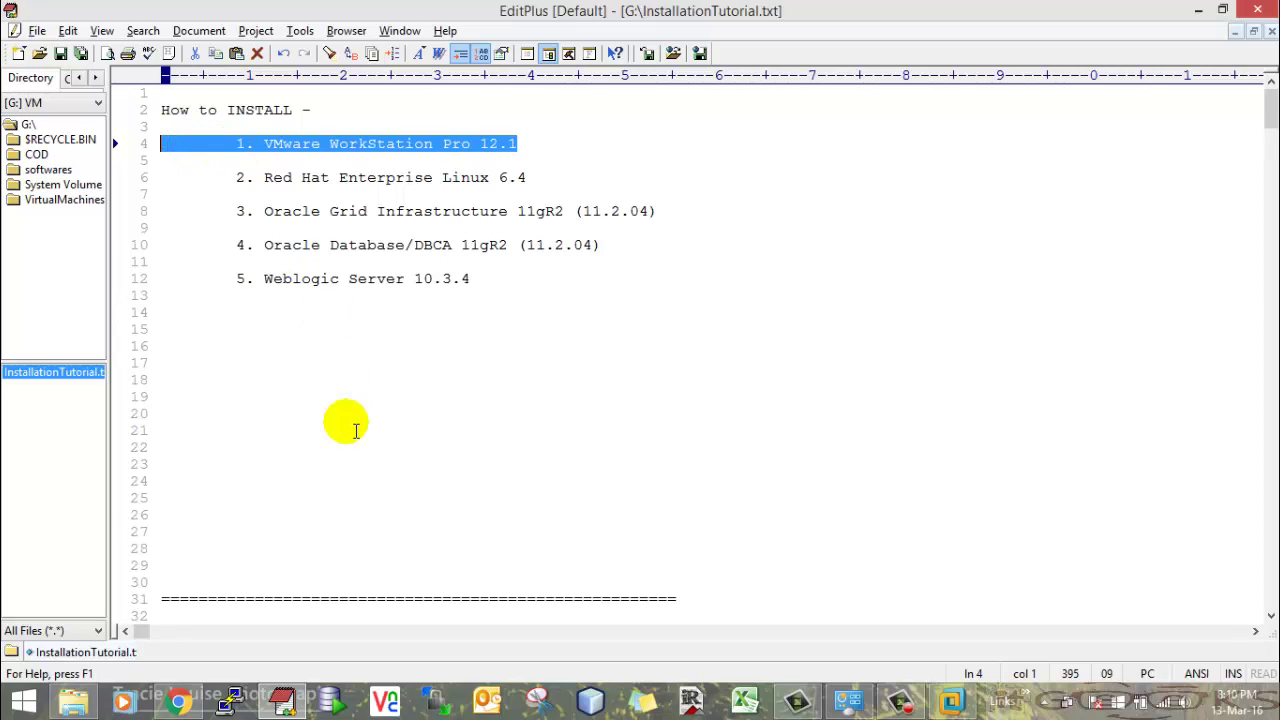
pyautogui.click(430, 177)
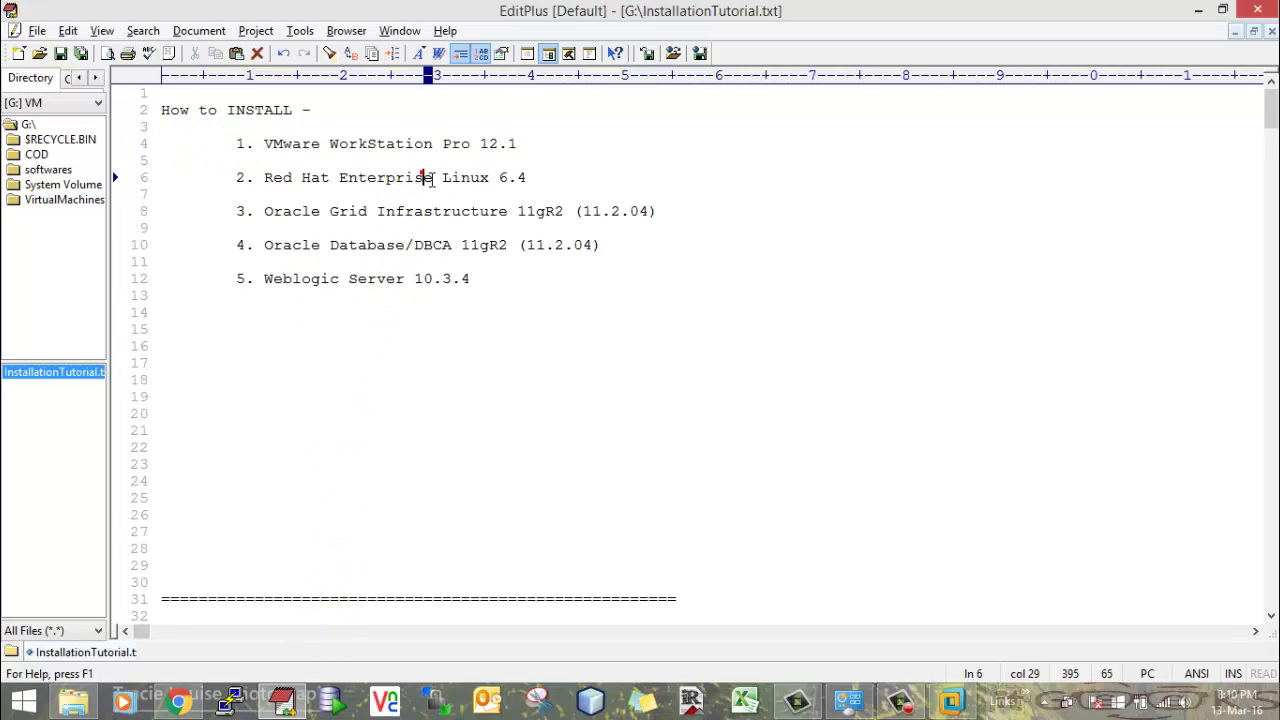
pyautogui.click(556, 181)
pyautogui.hotkey('shift', 'Home')
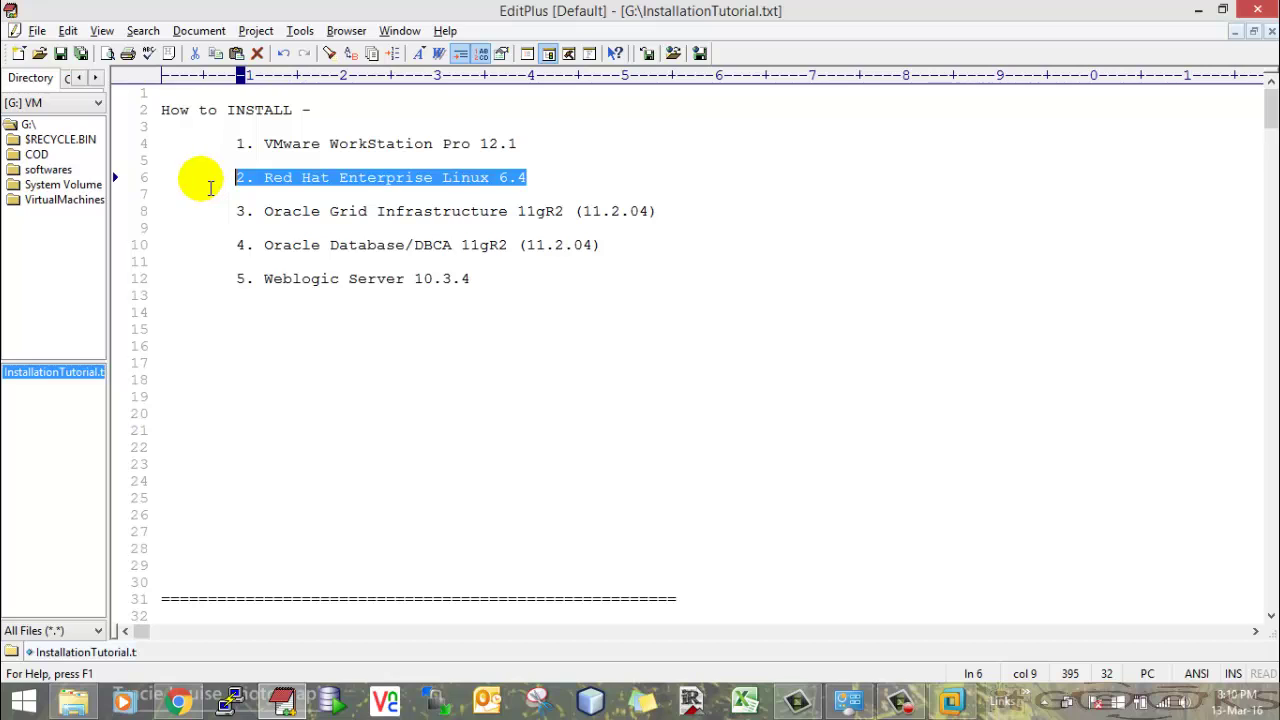
pyautogui.click(1198, 10)
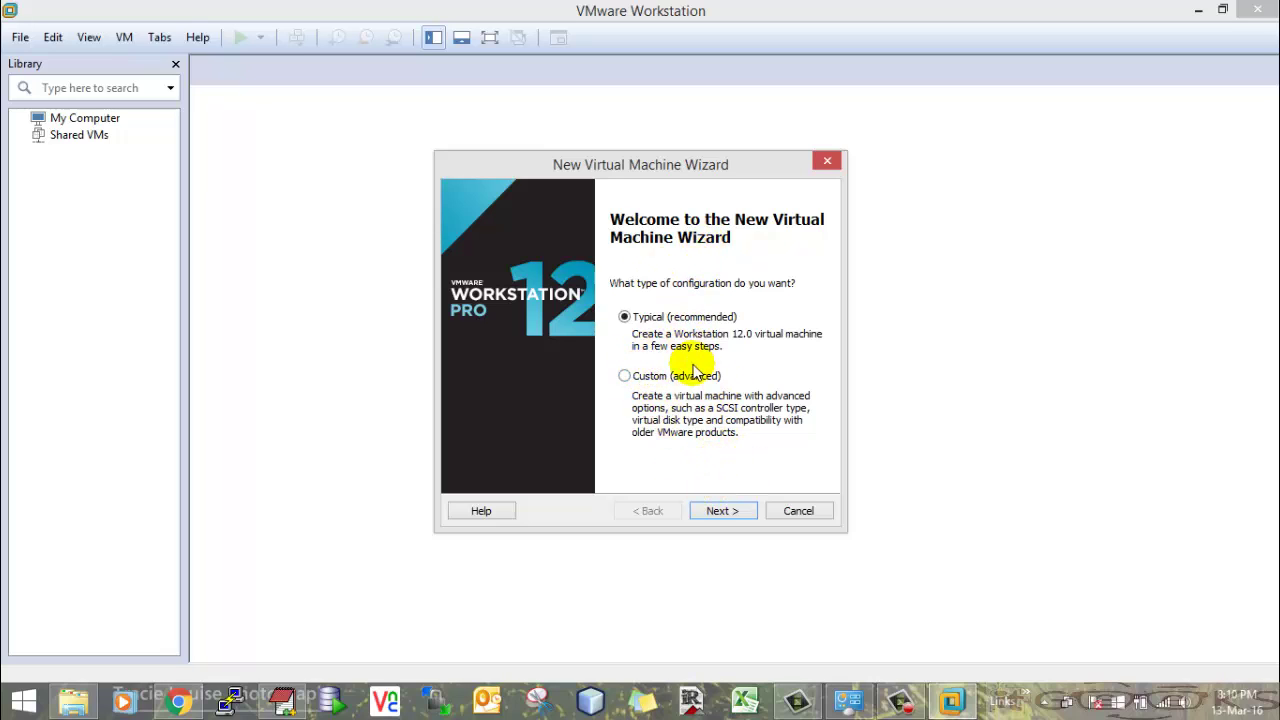
# - Choose Typical setup, install the OS later, and select Red Hat Enterprise Linux 6 64-bit
pyautogui.click(722, 511)
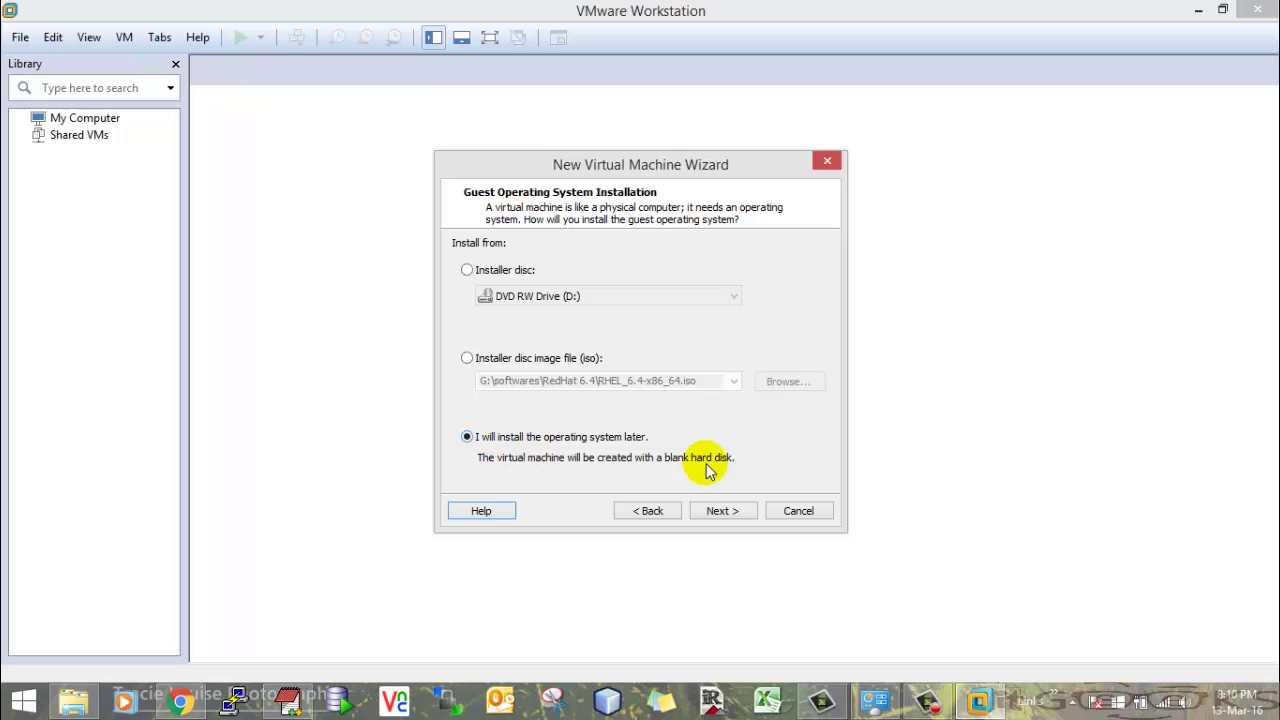
pyautogui.click(733, 512)
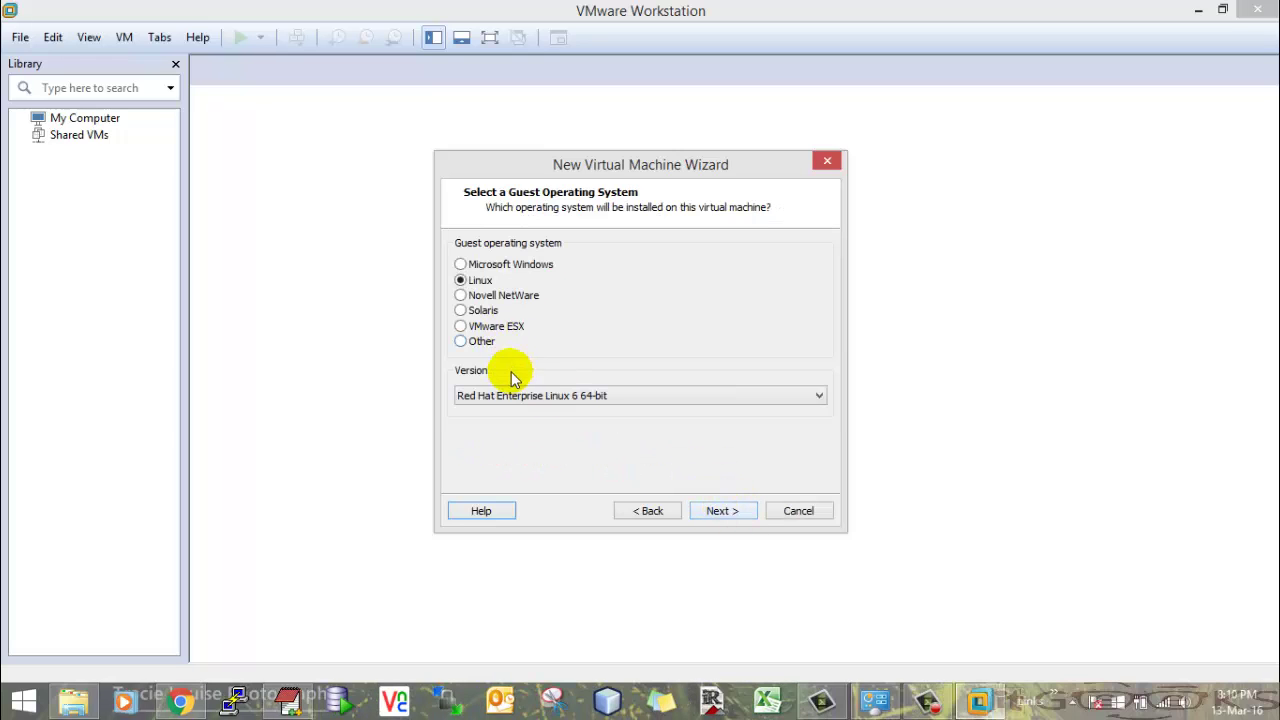
pyautogui.click(555, 395)
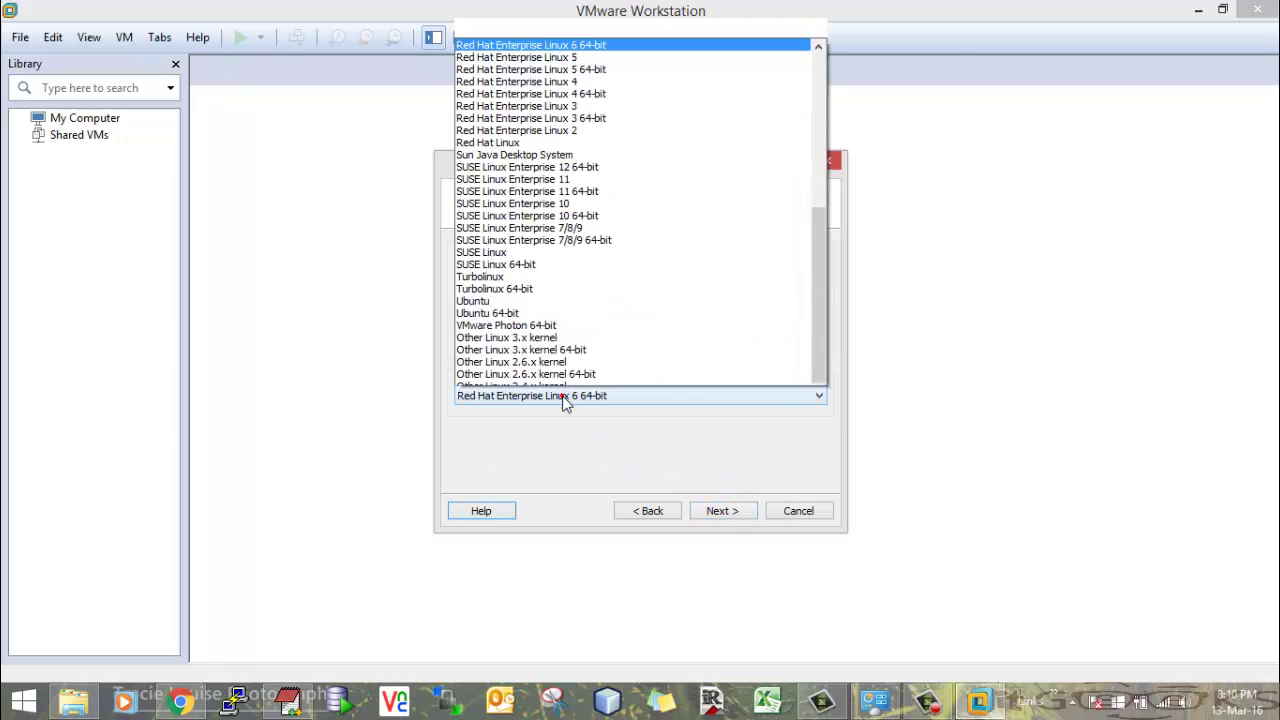
pyautogui.scroll(-1, 563, 300)
pyautogui.click(565, 397)
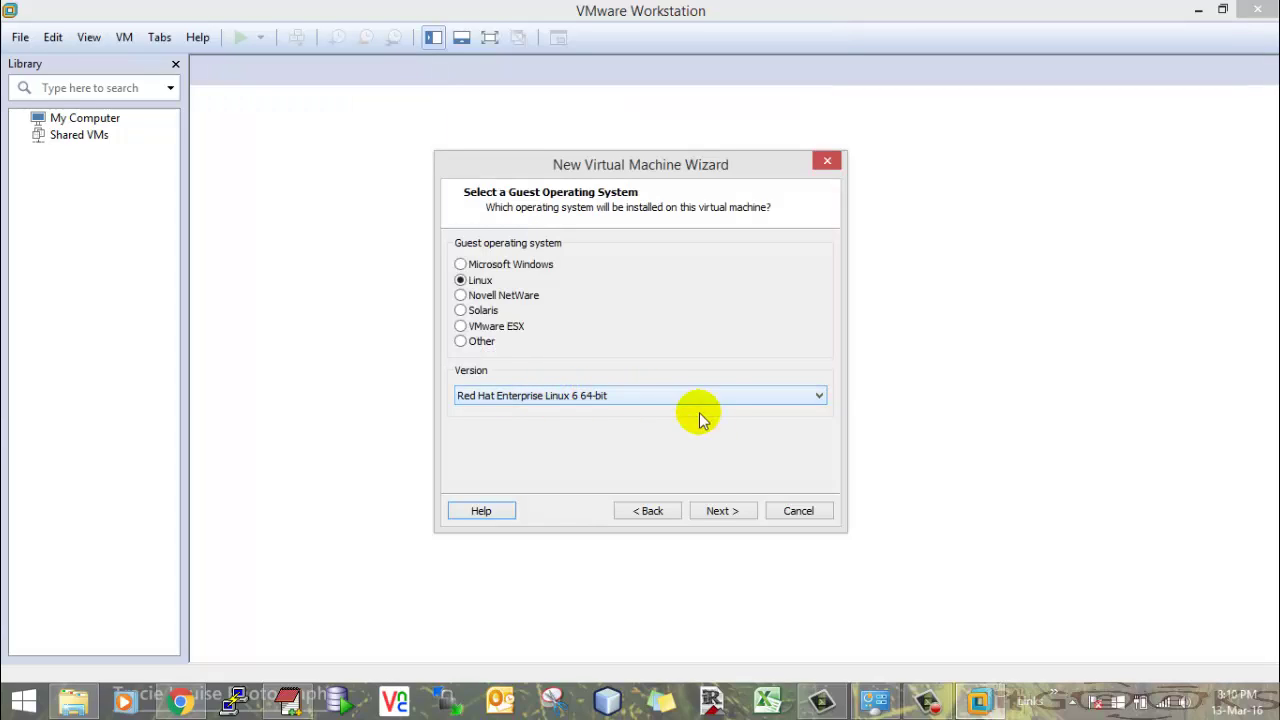
pyautogui.click(722, 511)
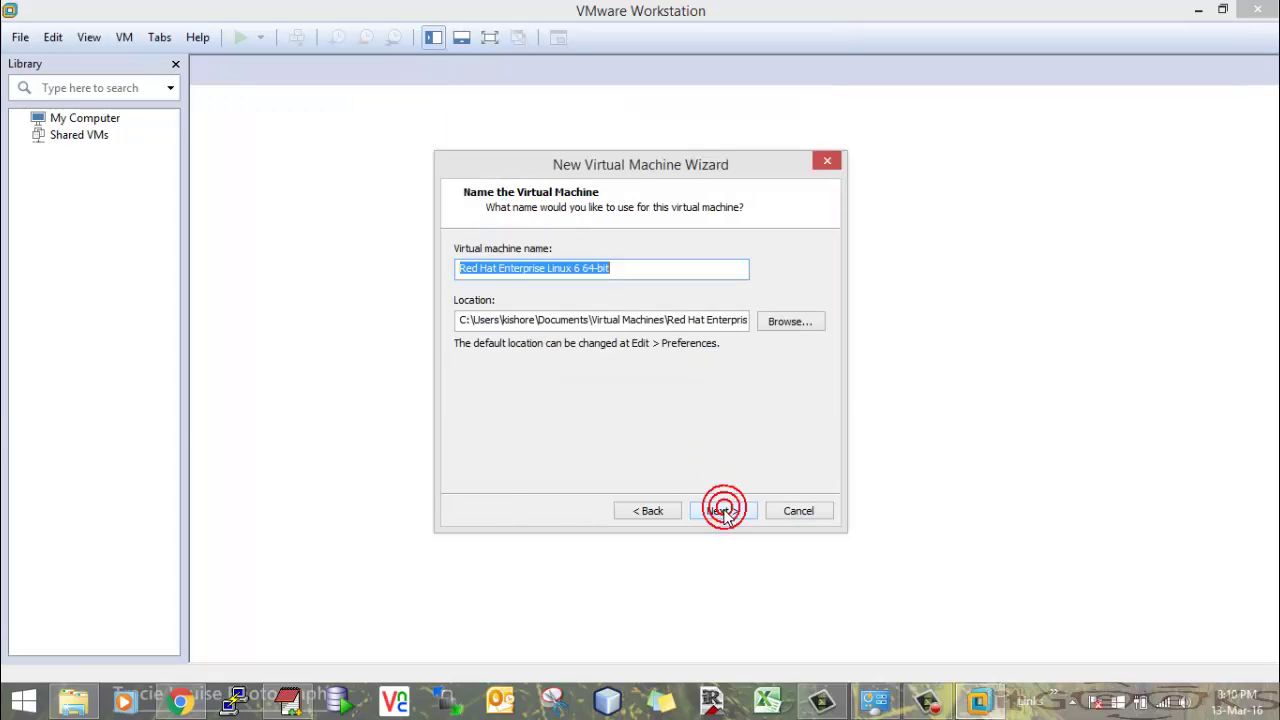
# - Name the virtual machine RHEL6.4 and store it in G:\RHEL6.4
pyautogui.click(641, 269)
pyautogui.moveTo(641, 269); pyautogui.dragTo(437, 281)
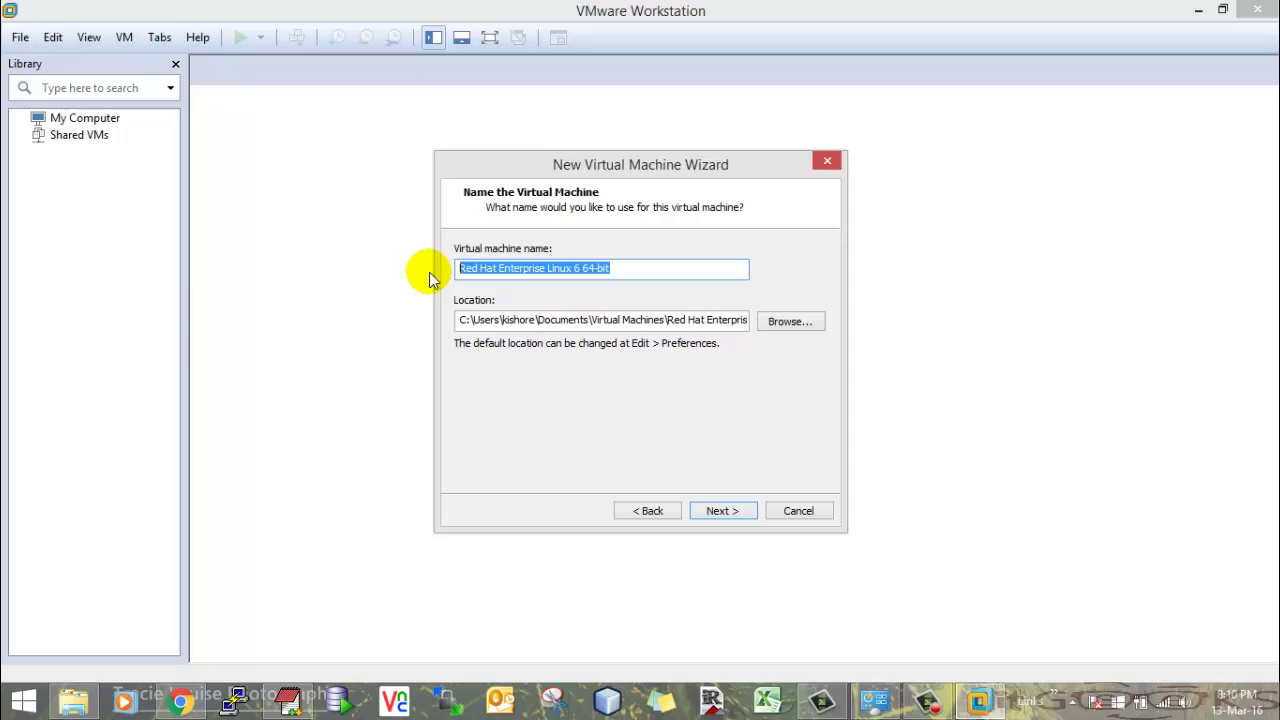
pyautogui.write('TE')
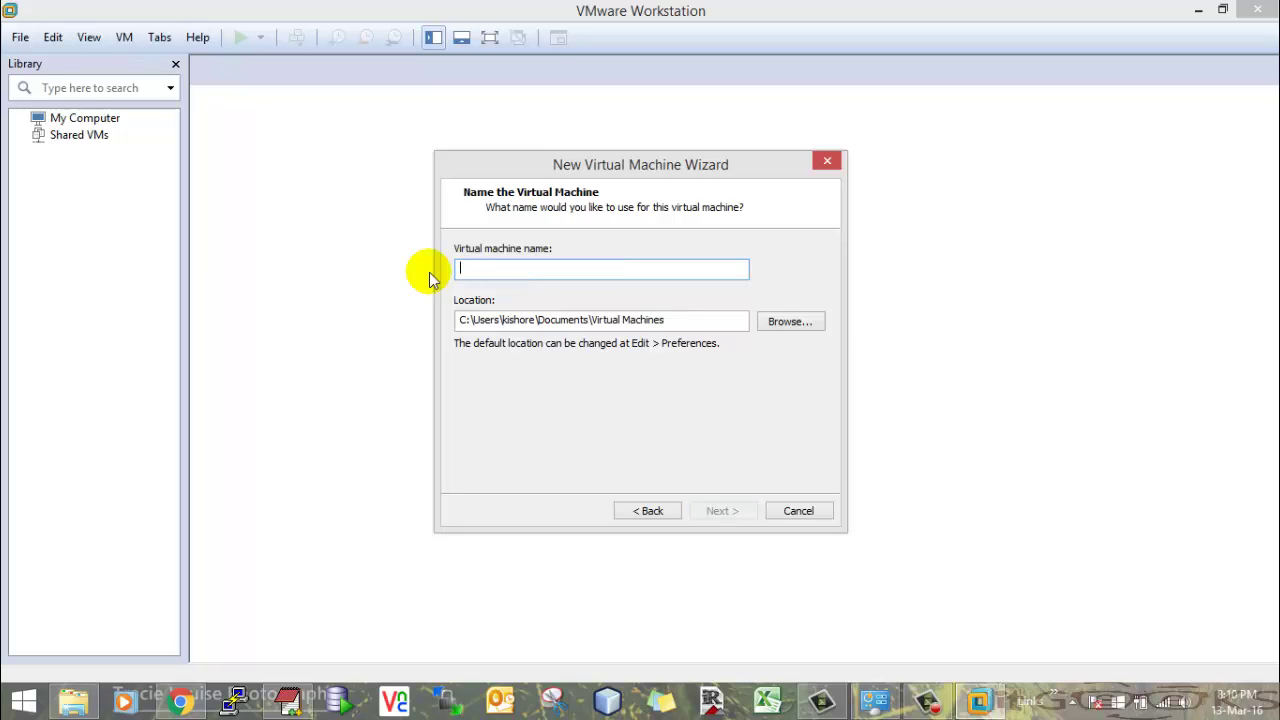
pyautogui.write('RHEL6.4')
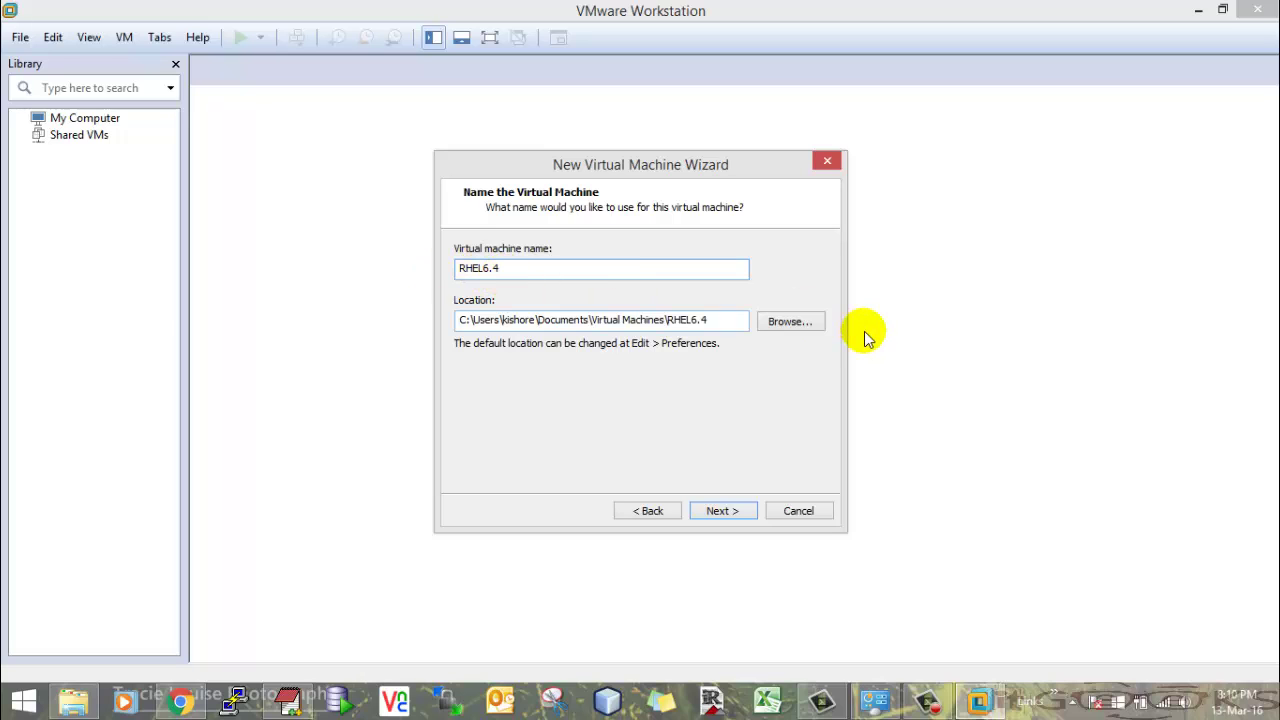
pyautogui.click(810, 325)
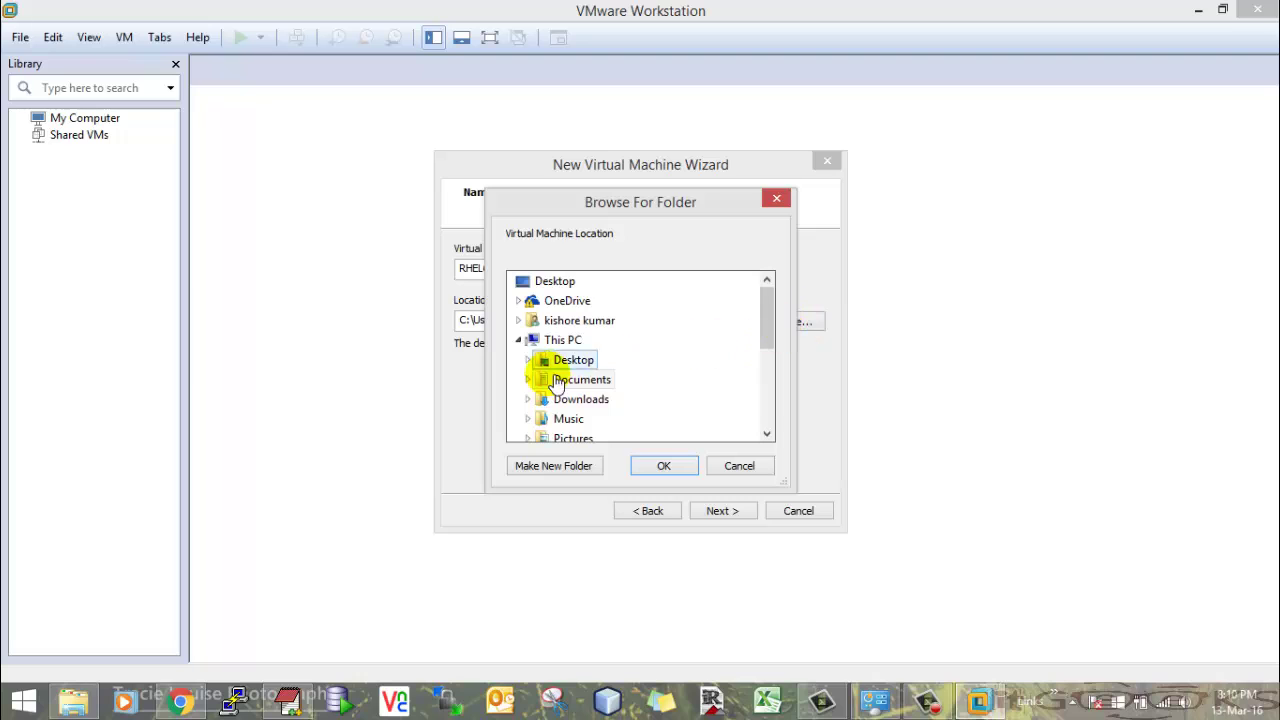
pyautogui.moveTo(771, 320); pyautogui.dragTo(766, 400)
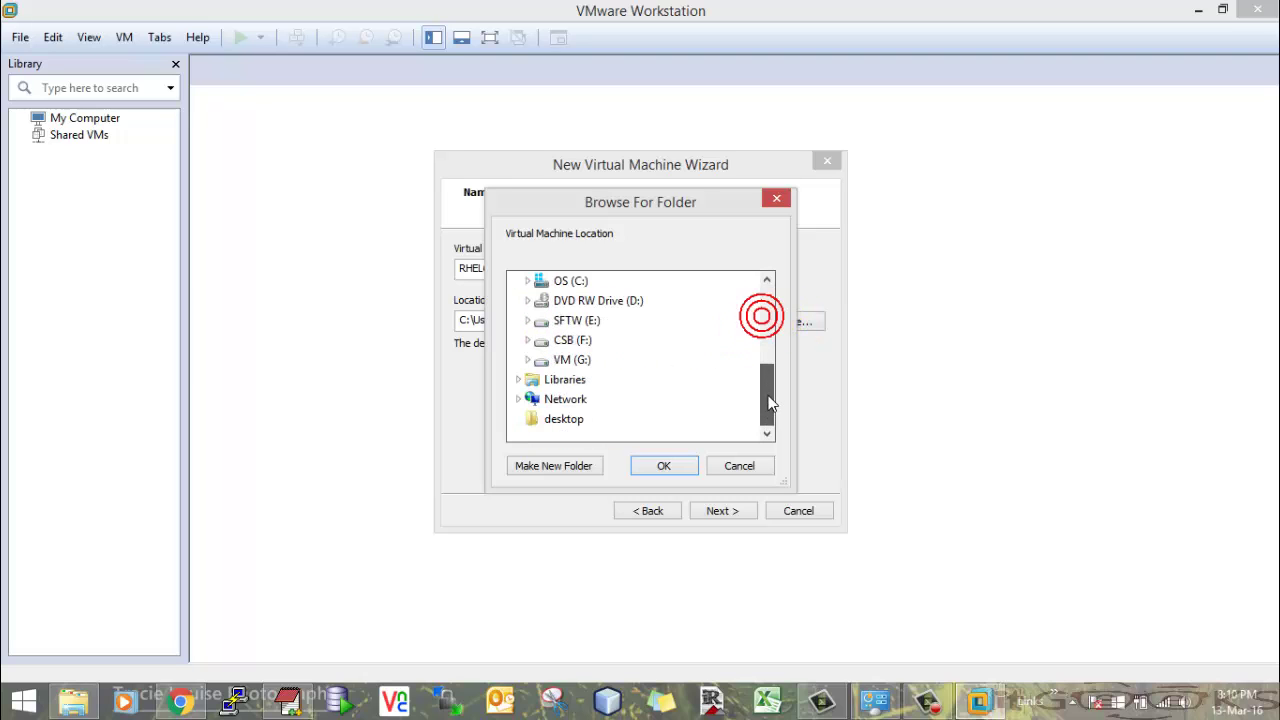
pyautogui.click(529, 360)
pyautogui.click(584, 380)
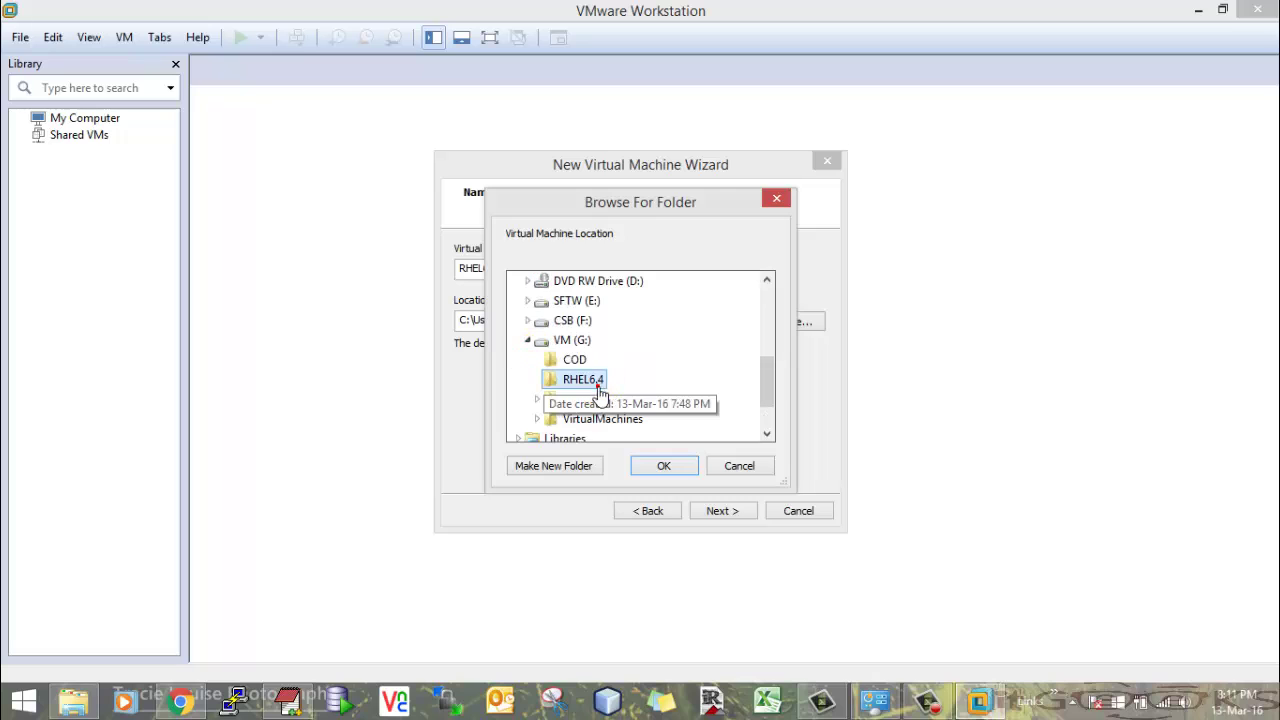
pyautogui.click(665, 466)
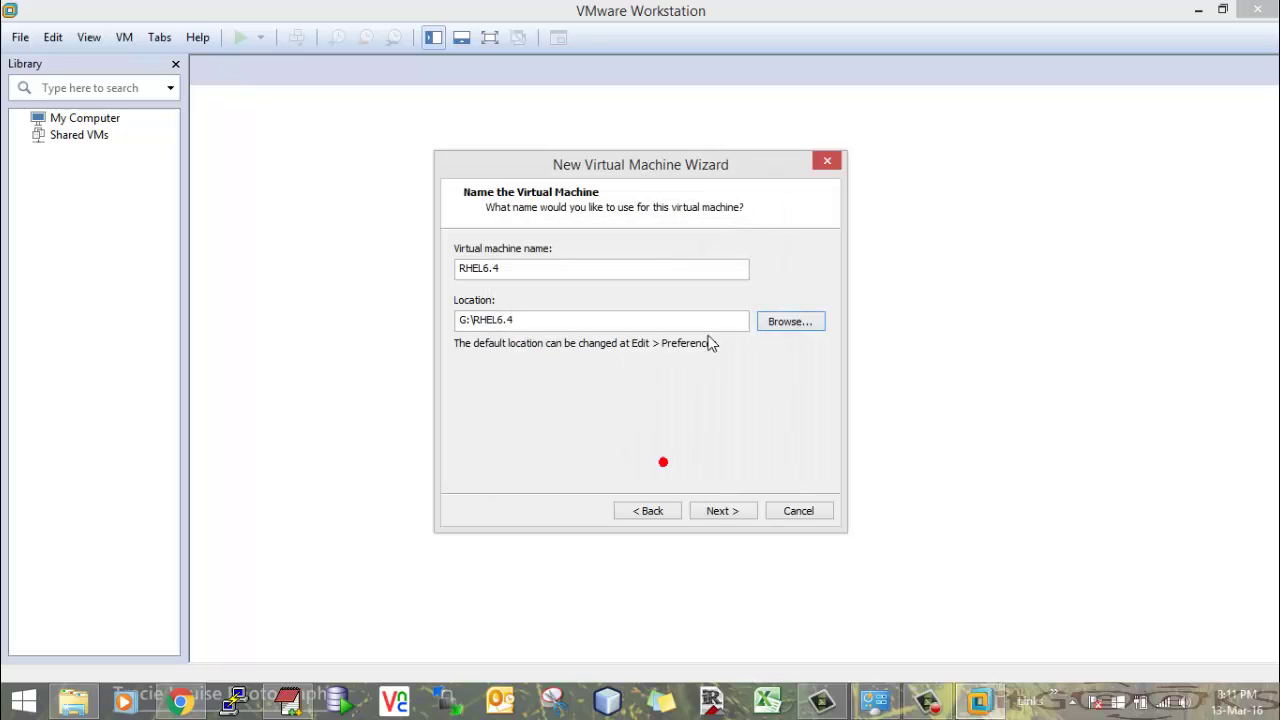
pyautogui.click(722, 511)
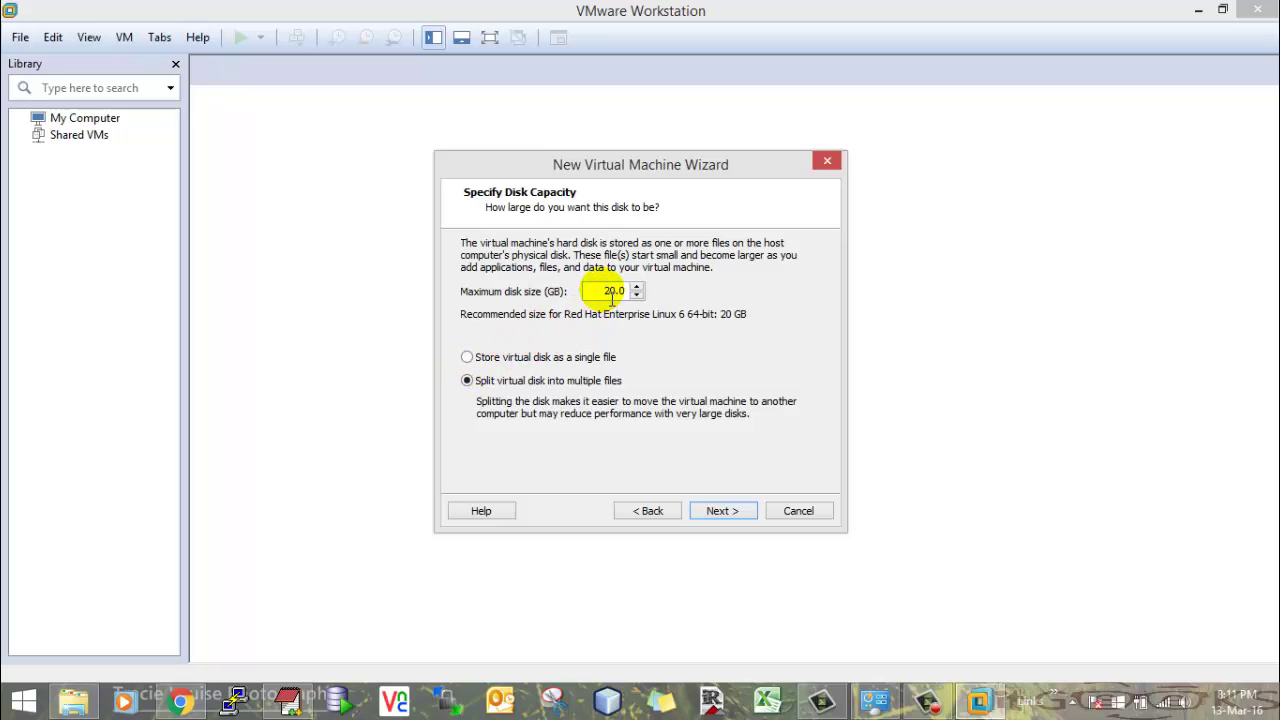
# - Set a 100 GB maximum disk size split into multiple files and finish creating the VM
pyautogui.click(612, 293)
pyautogui.doubleClick(612, 291)
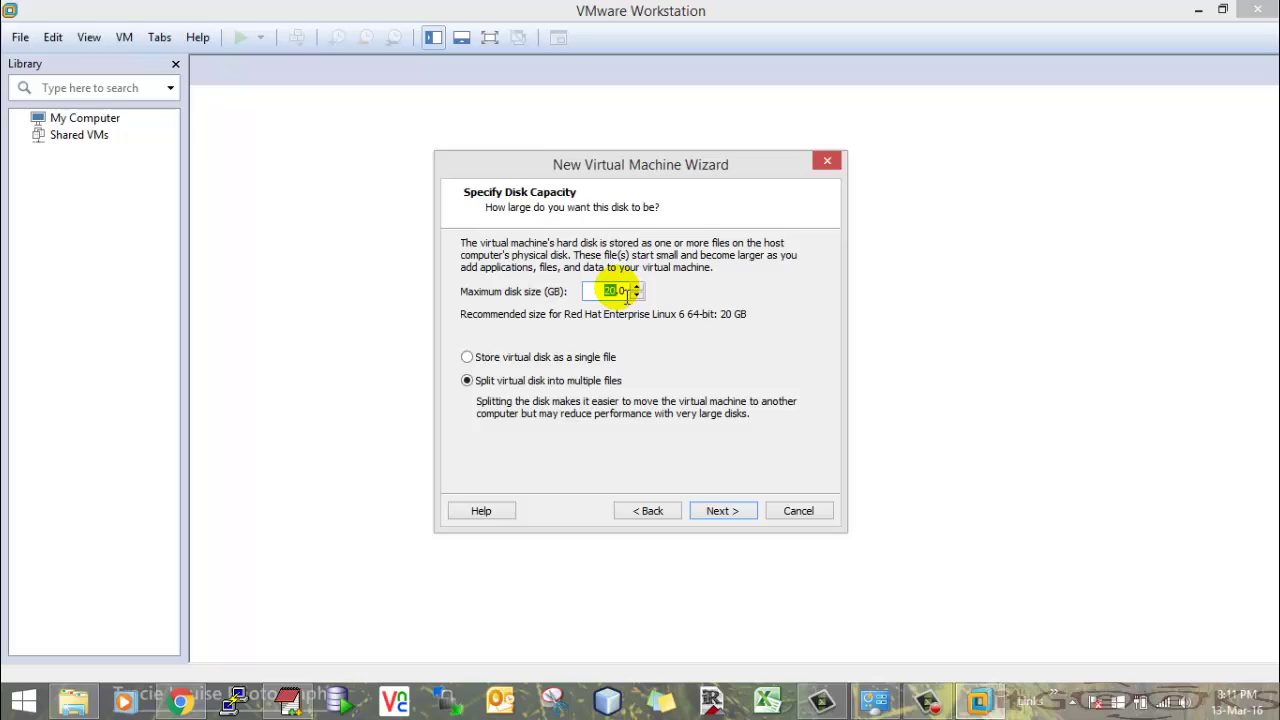
pyautogui.write('10')
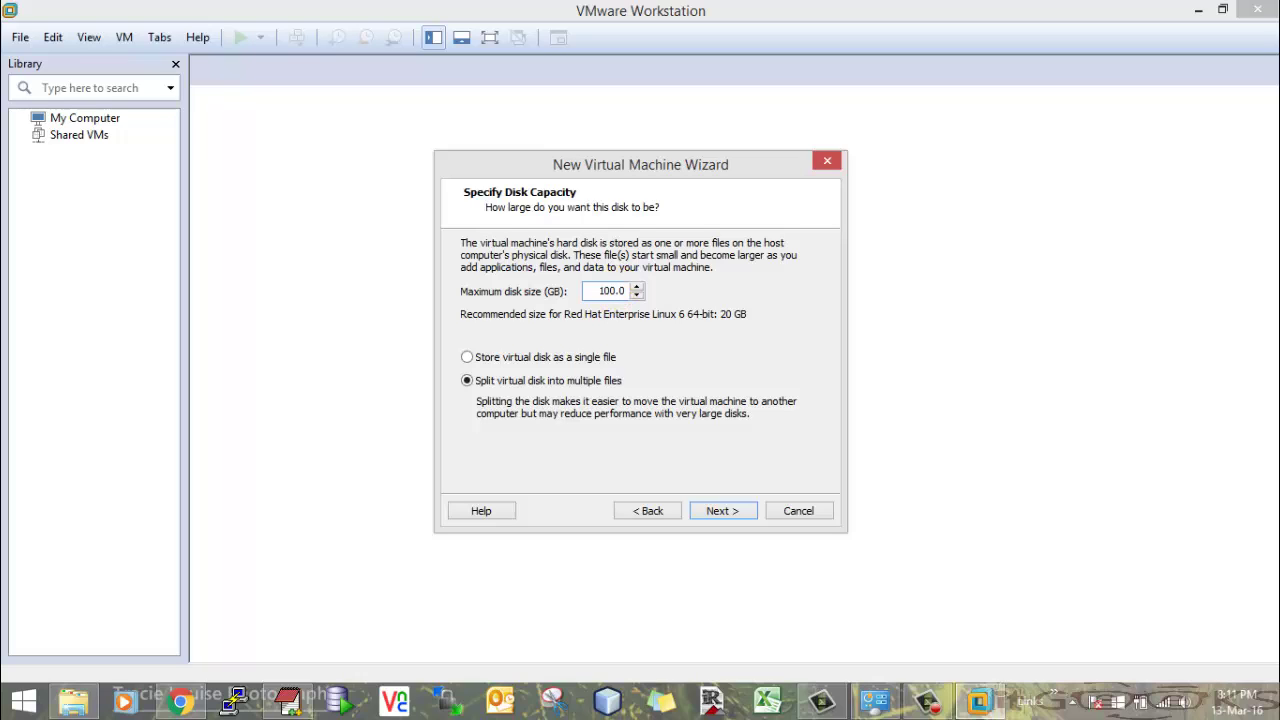
pyautogui.click(466, 358)
pyautogui.click(467, 381)
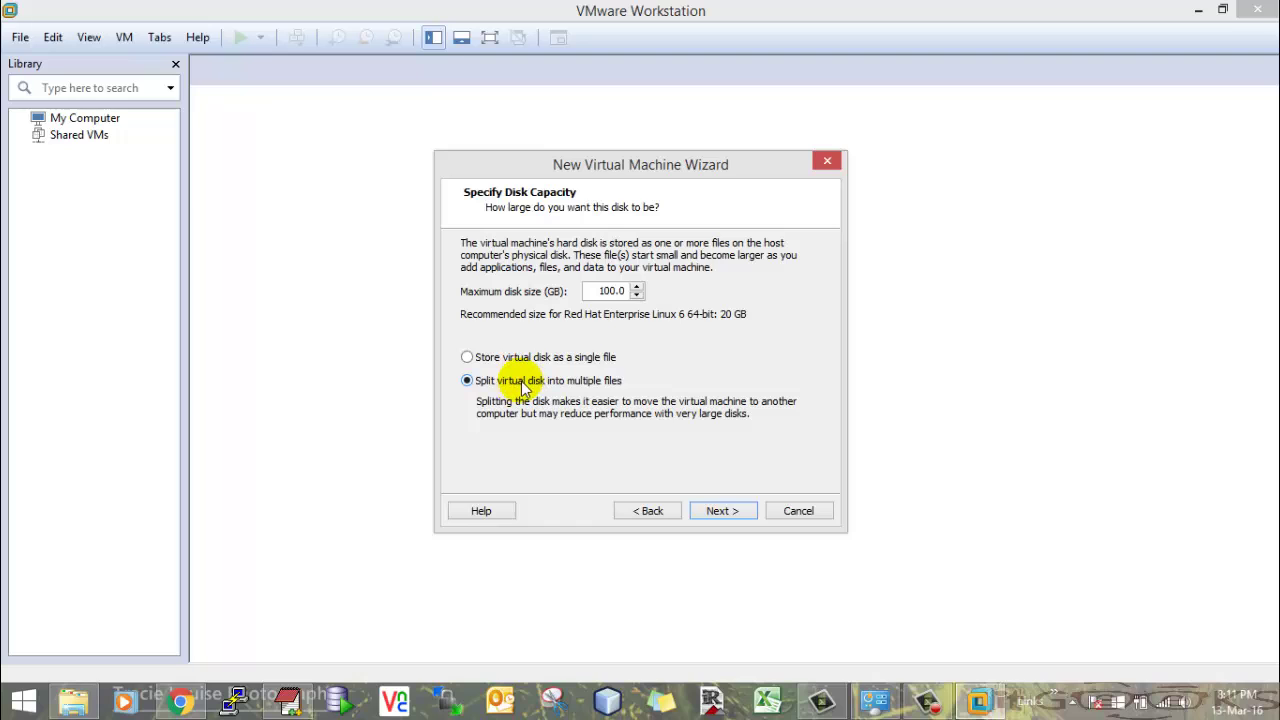
pyautogui.click(722, 512)
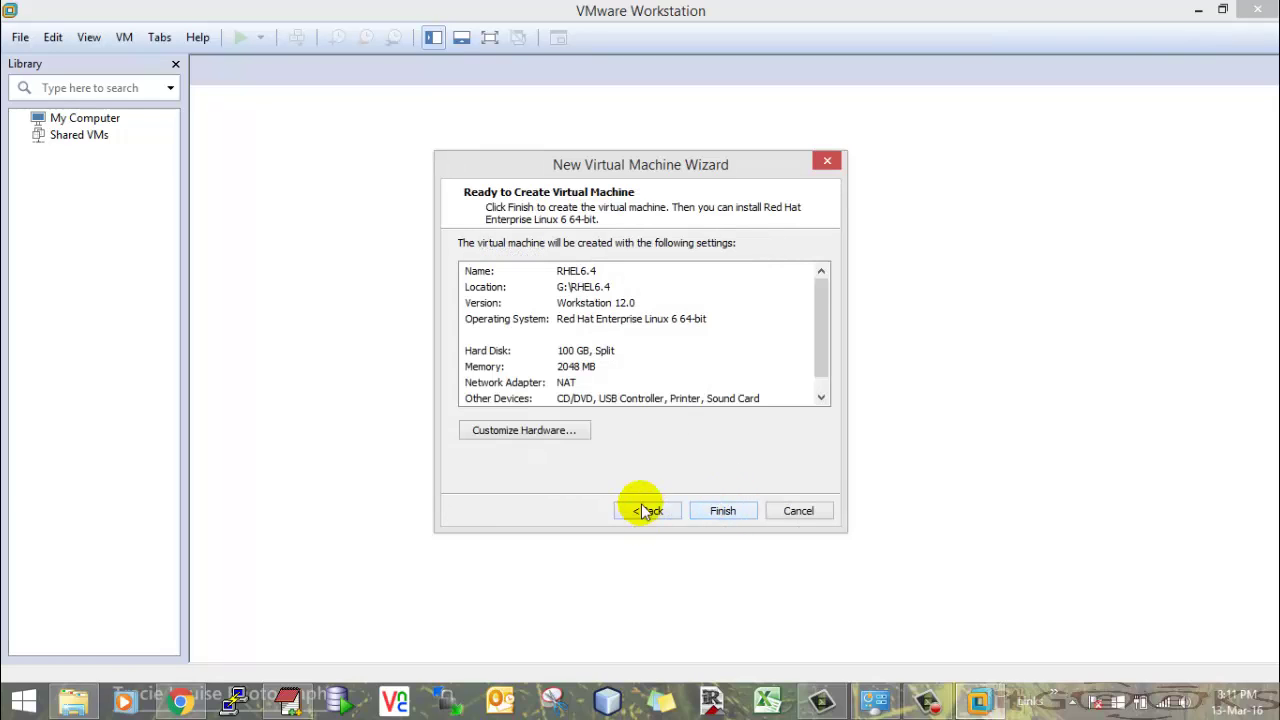
pyautogui.click(727, 514)
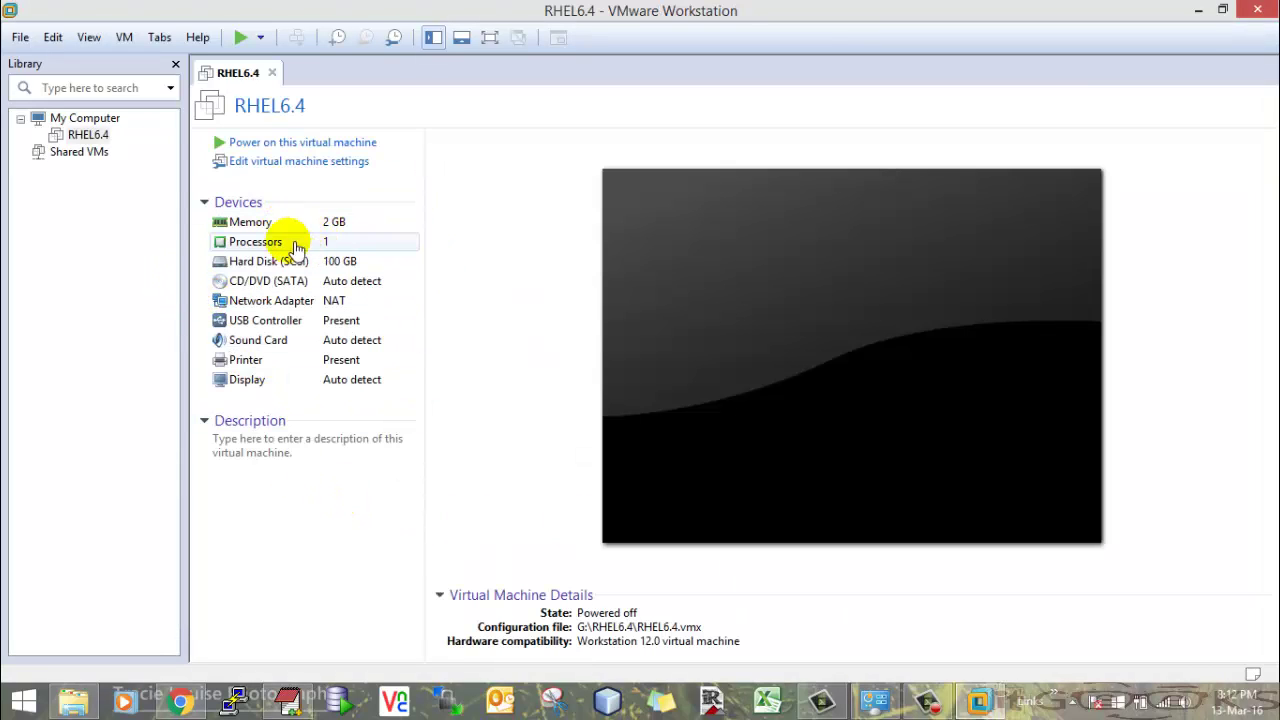
# - Remove the Printer, Sound Card and USB Controller from the VM's hardware
pyautogui.click(287, 168)
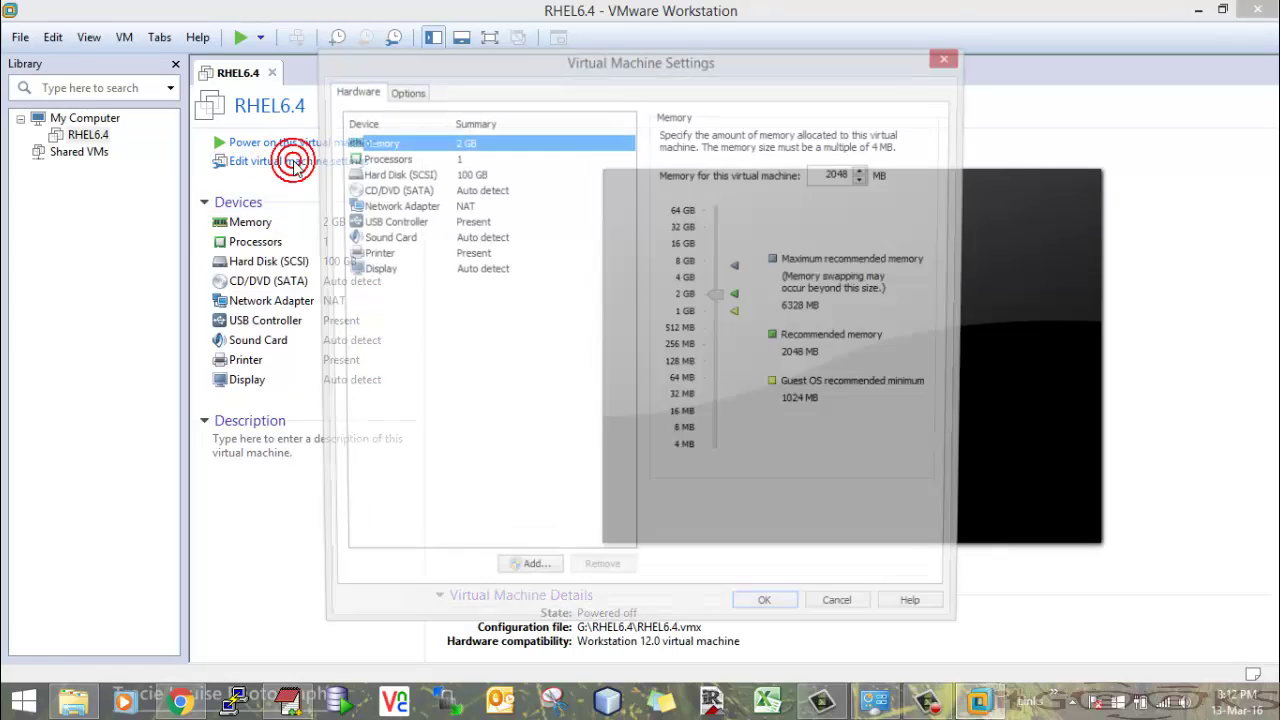
pyautogui.click(424, 256)
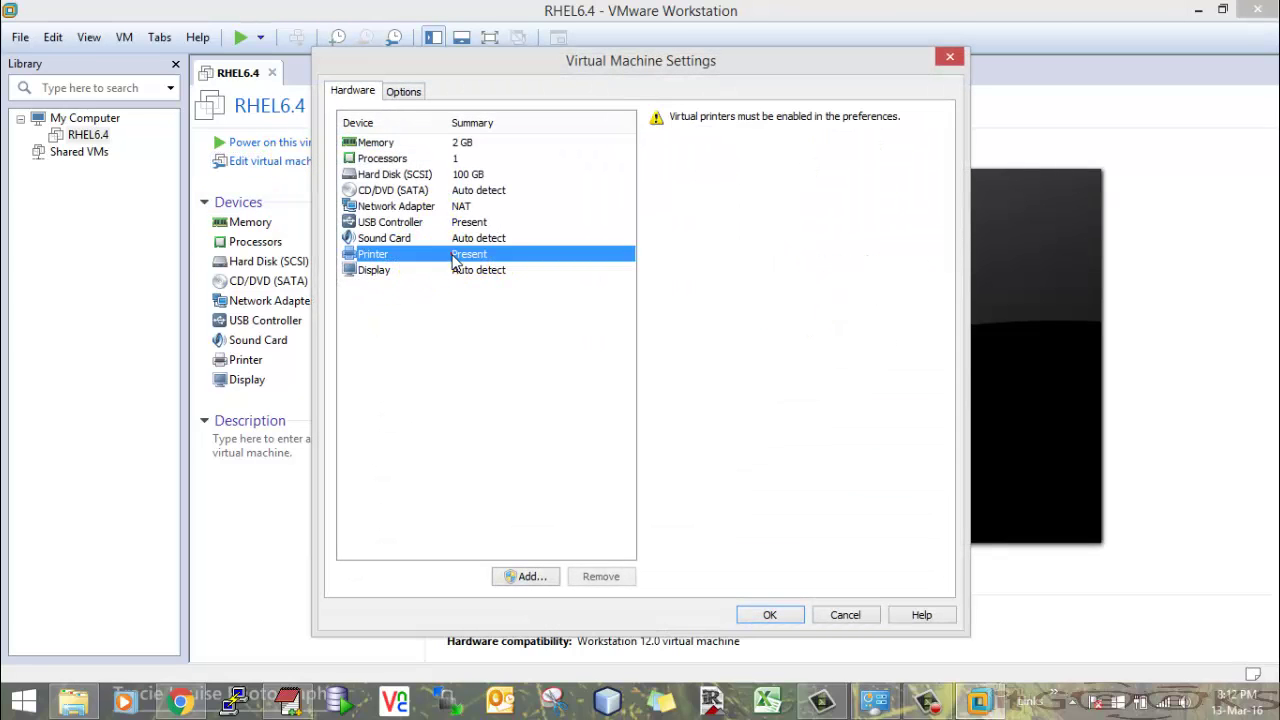
pyautogui.click(606, 576)
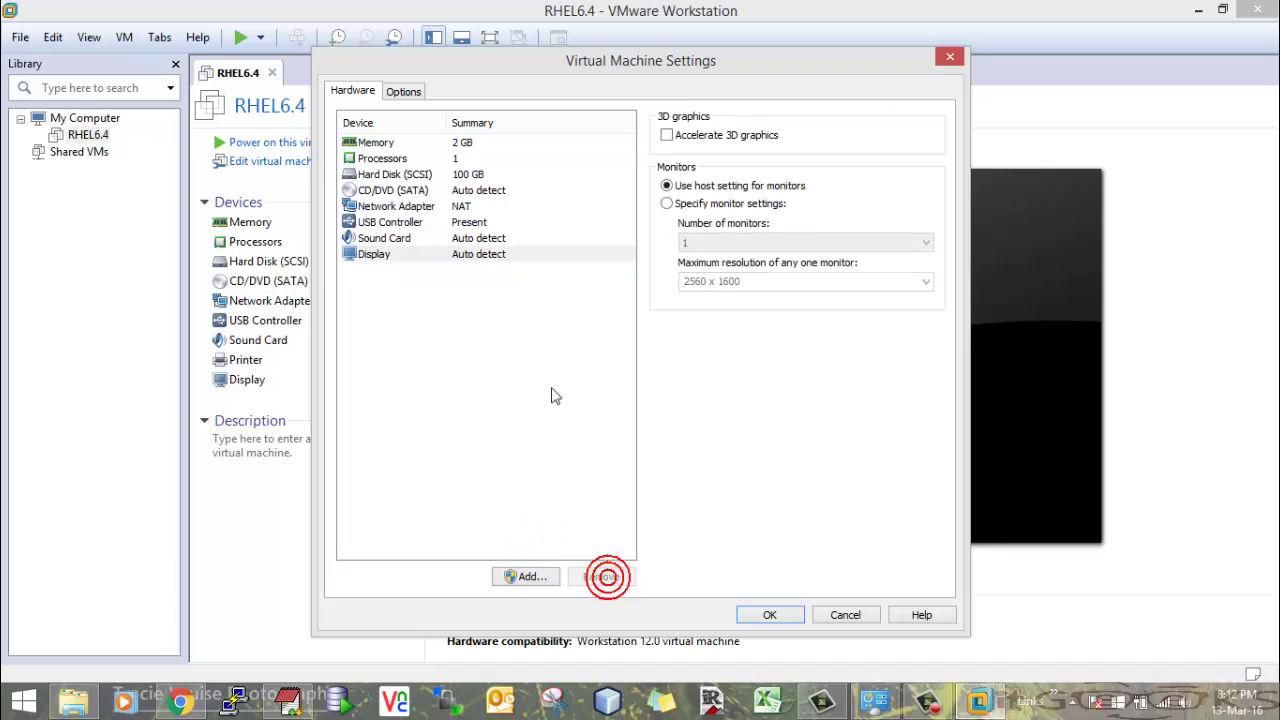
pyautogui.click(458, 240)
pyautogui.click(600, 576)
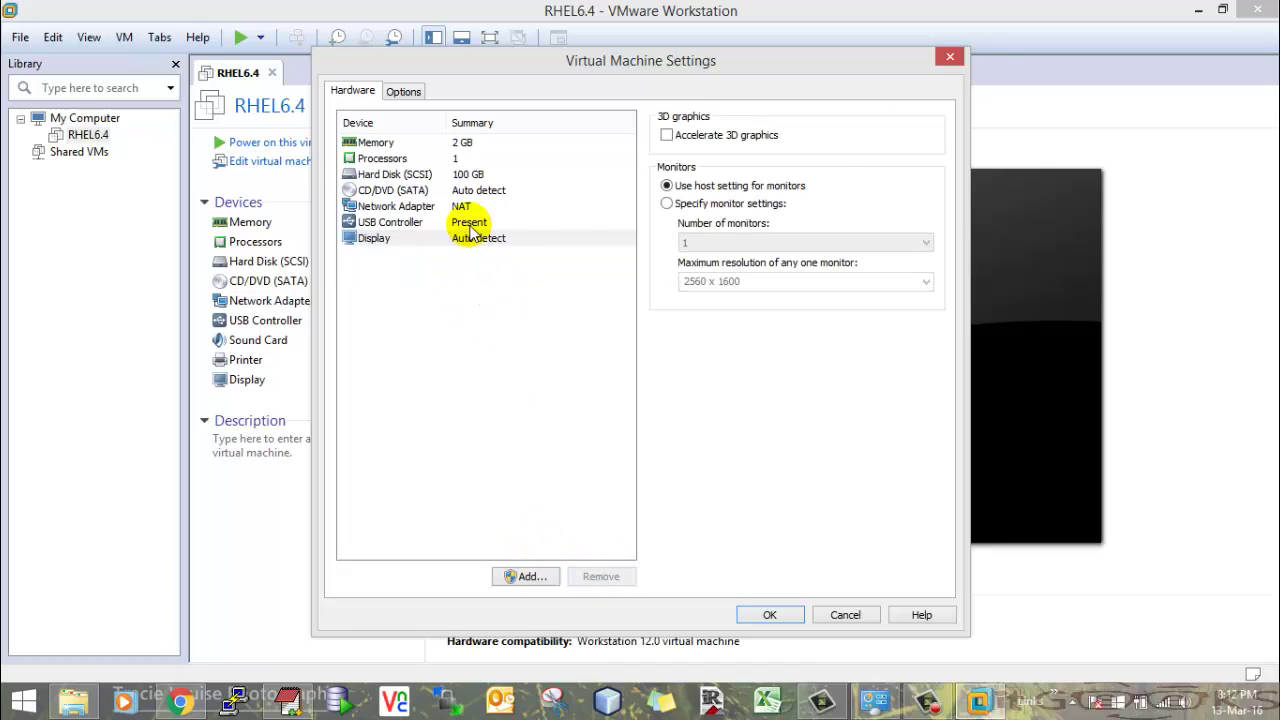
pyautogui.click(470, 222)
pyautogui.click(610, 578)
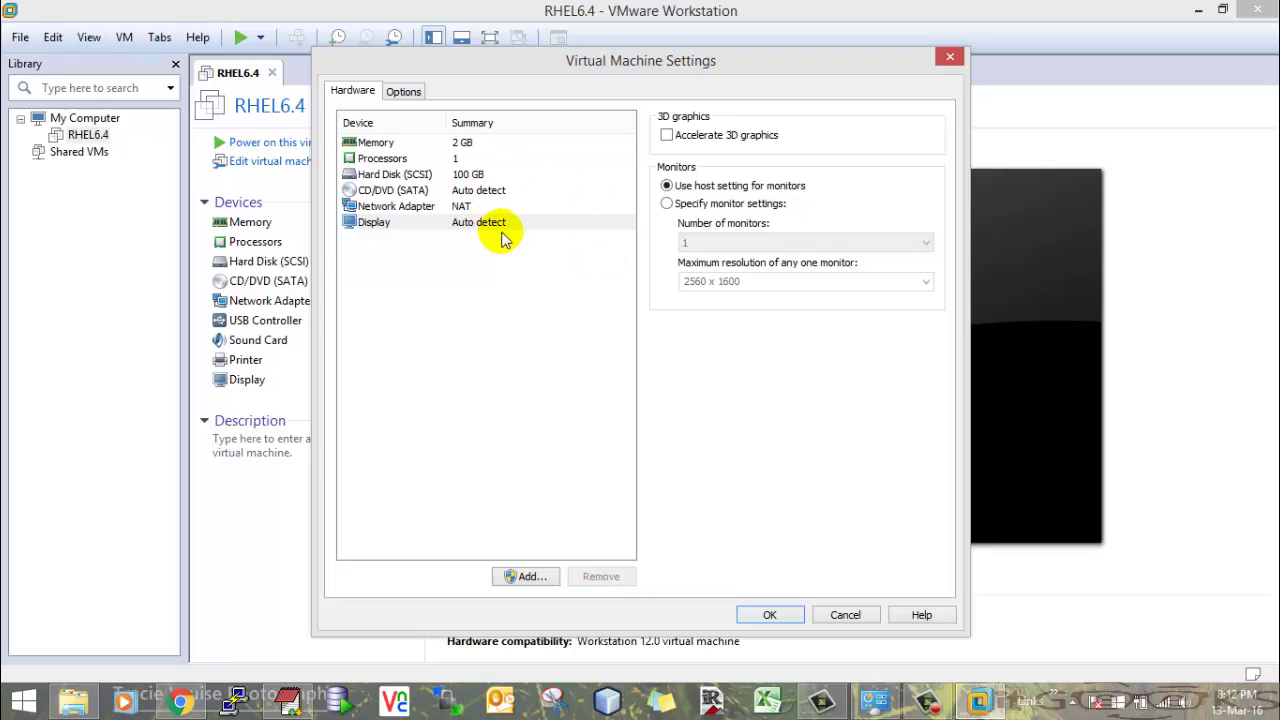
# - Set the network adapter to Bridged, replicating the physical network connection state
pyautogui.click(458, 206)
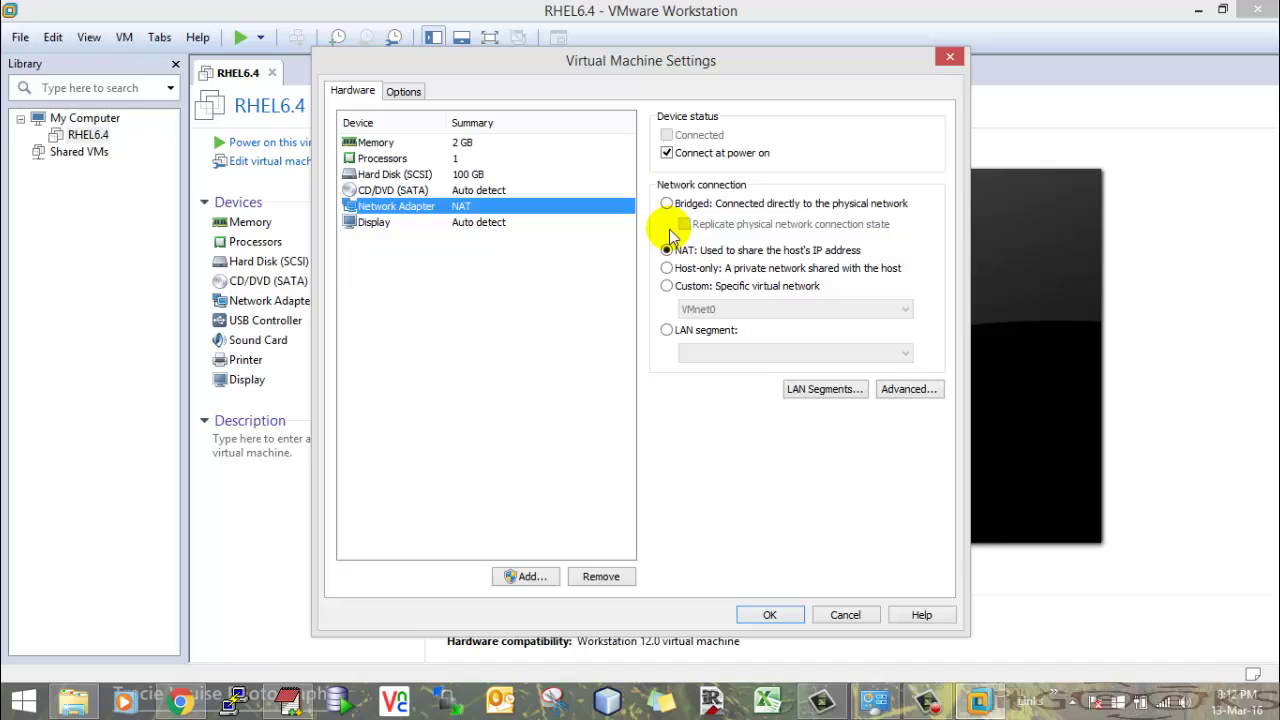
pyautogui.click(666, 204)
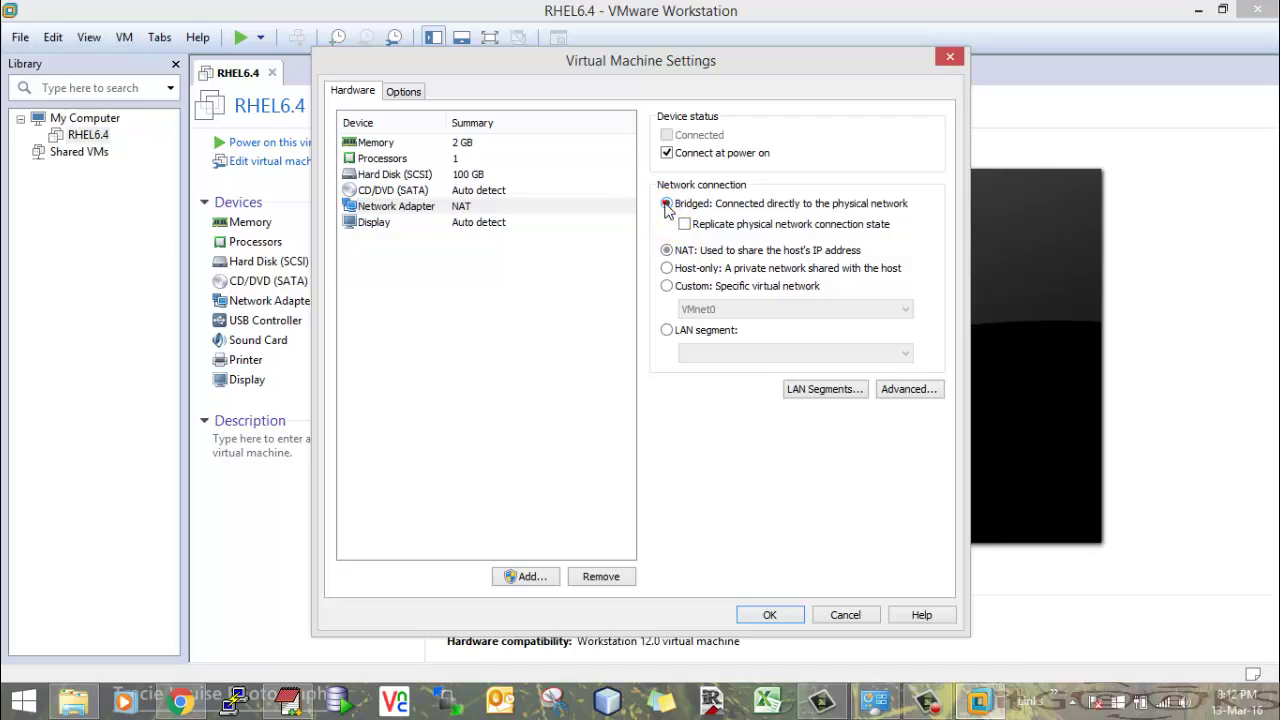
pyautogui.click(684, 224)
pyautogui.click(412, 192)
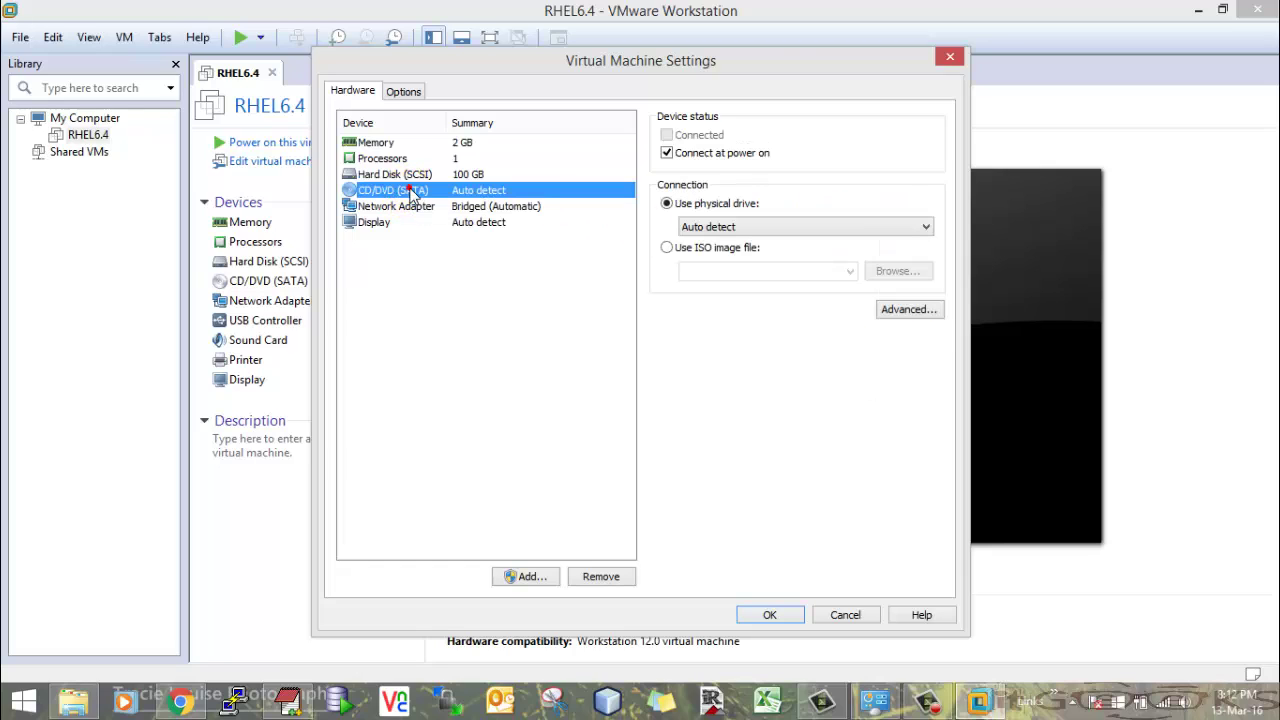
# - Point the CD/DVD drive at the RHEL 6.4 ISO in G:\softwares\RedHat 6.4
pyautogui.click(667, 248)
pyautogui.click(667, 248)
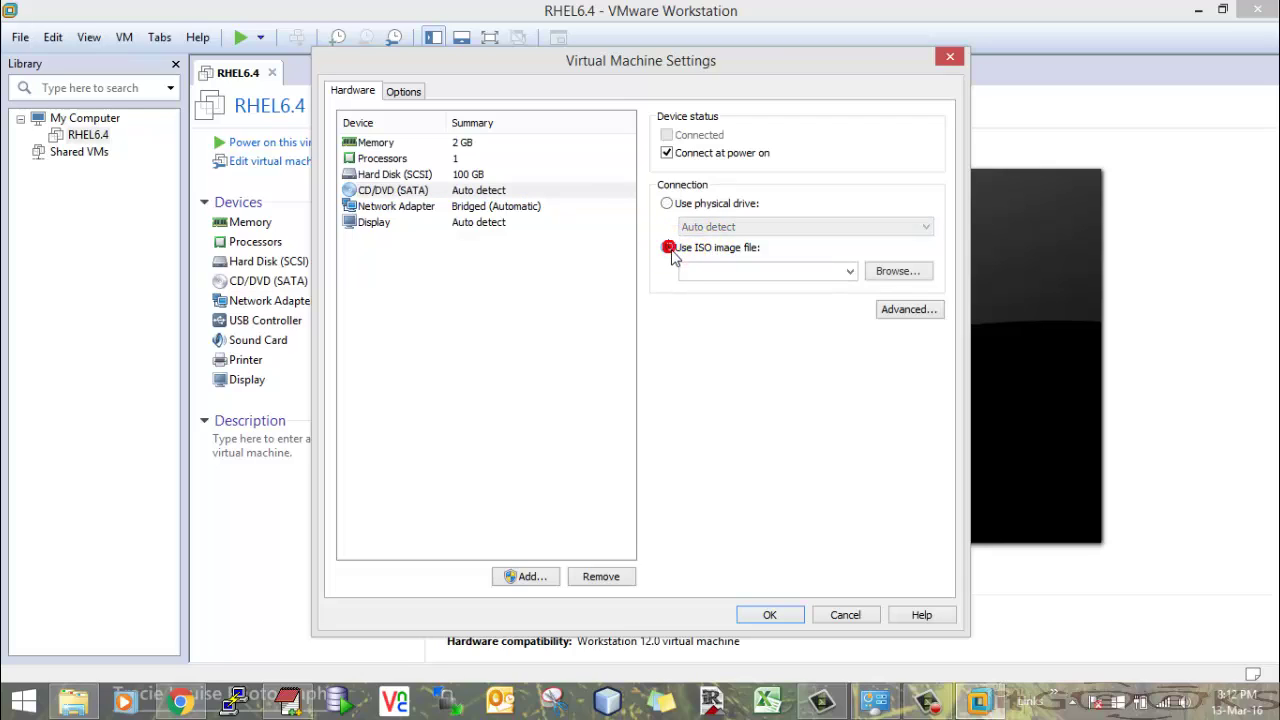
pyautogui.click(906, 282)
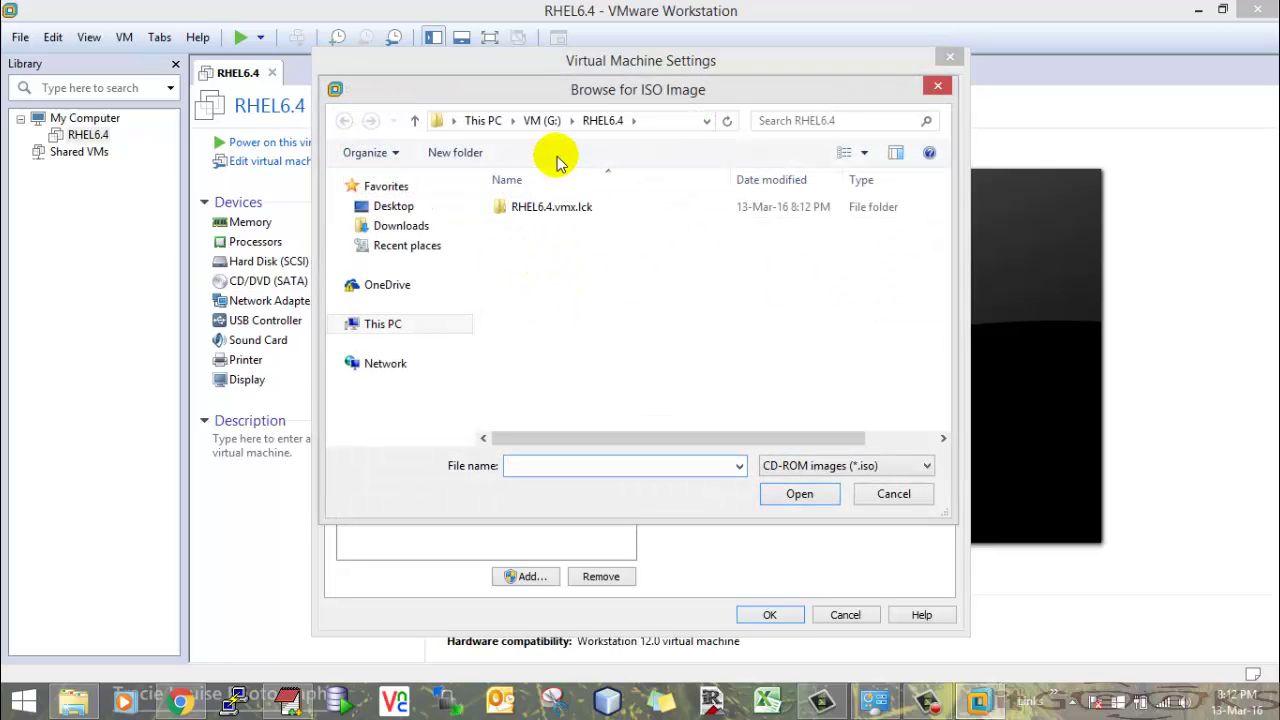
pyautogui.click(540, 120)
pyautogui.doubleClick(540, 246)
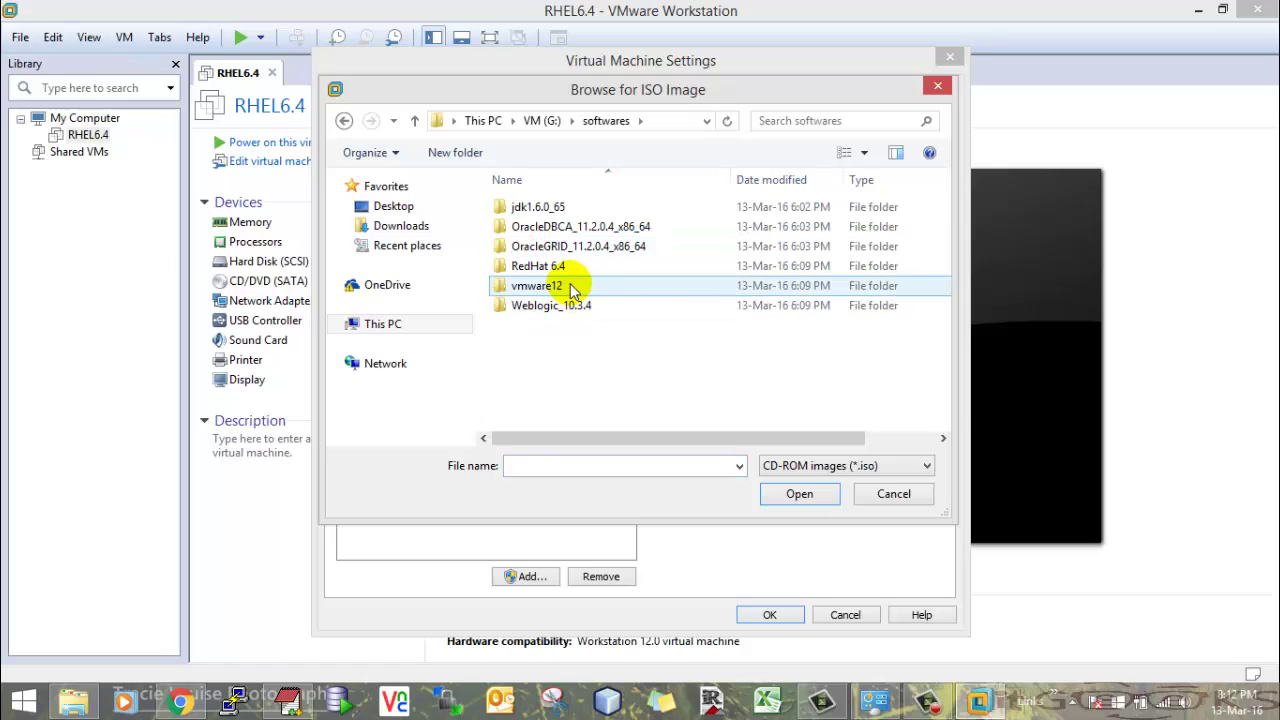
pyautogui.doubleClick(545, 265)
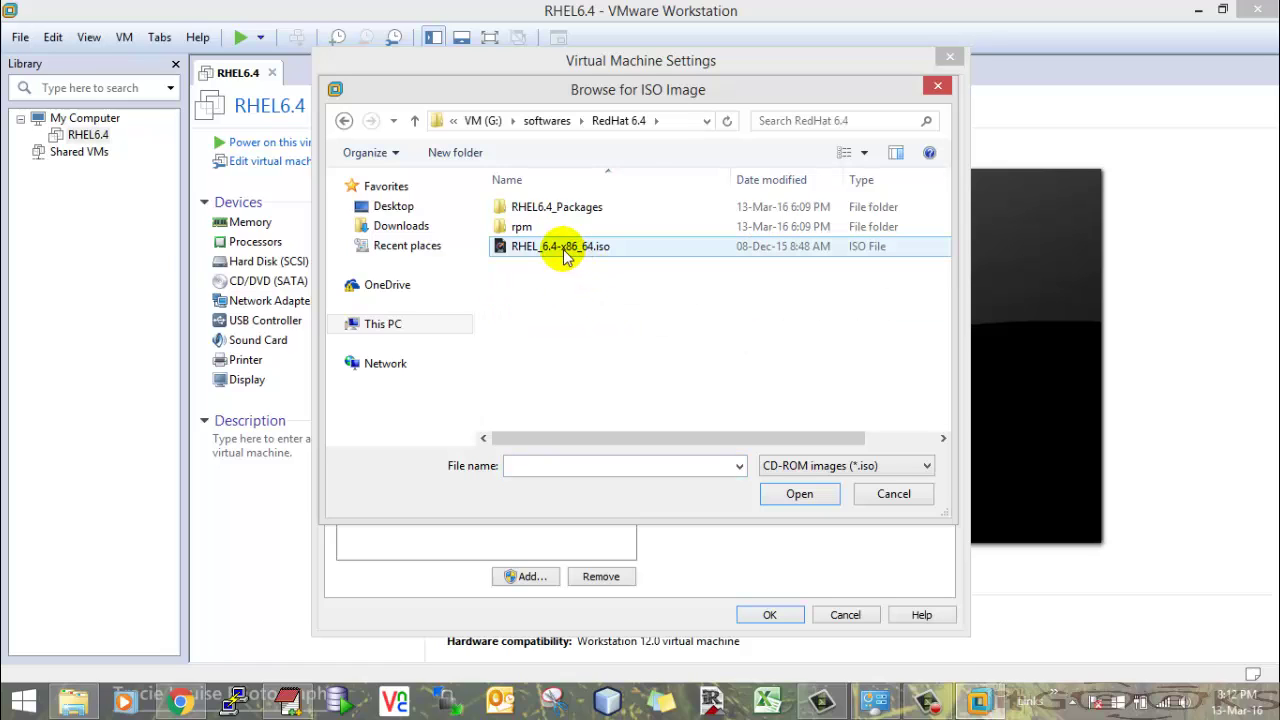
pyautogui.doubleClick(600, 249)
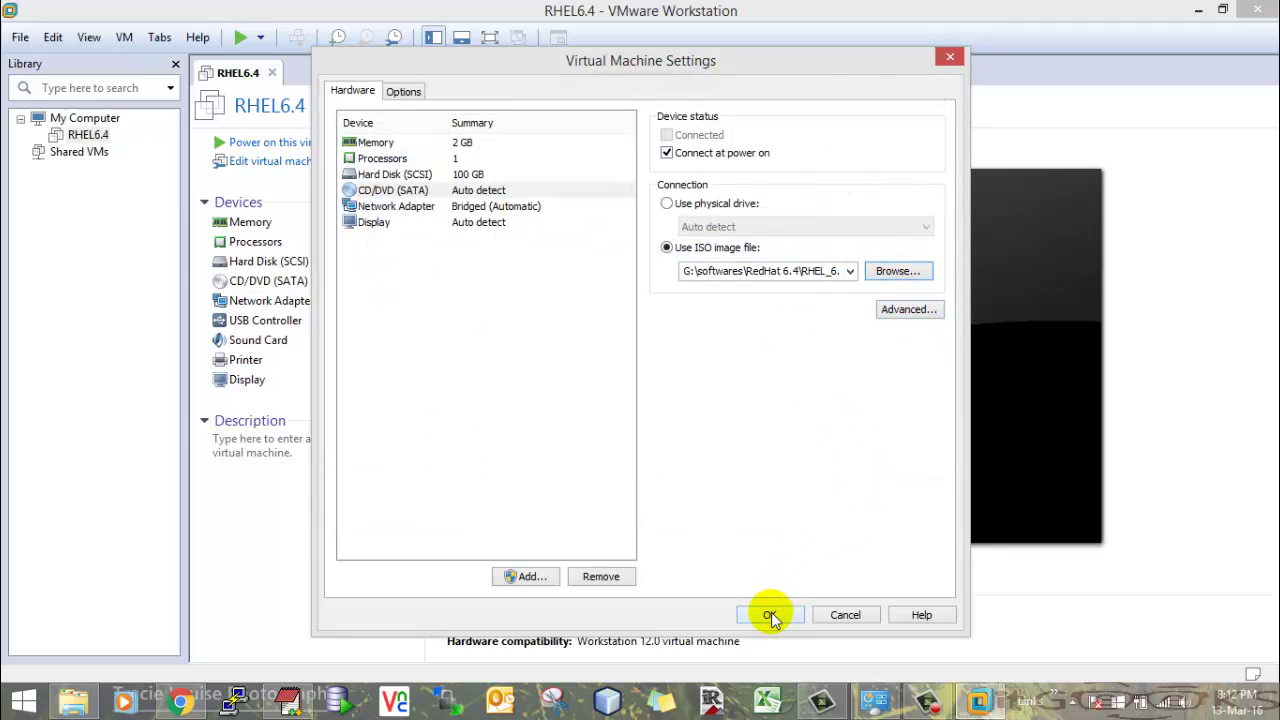
# - Review the Options and Shared Folders settings, then save the VM settings
pyautogui.click(405, 92)
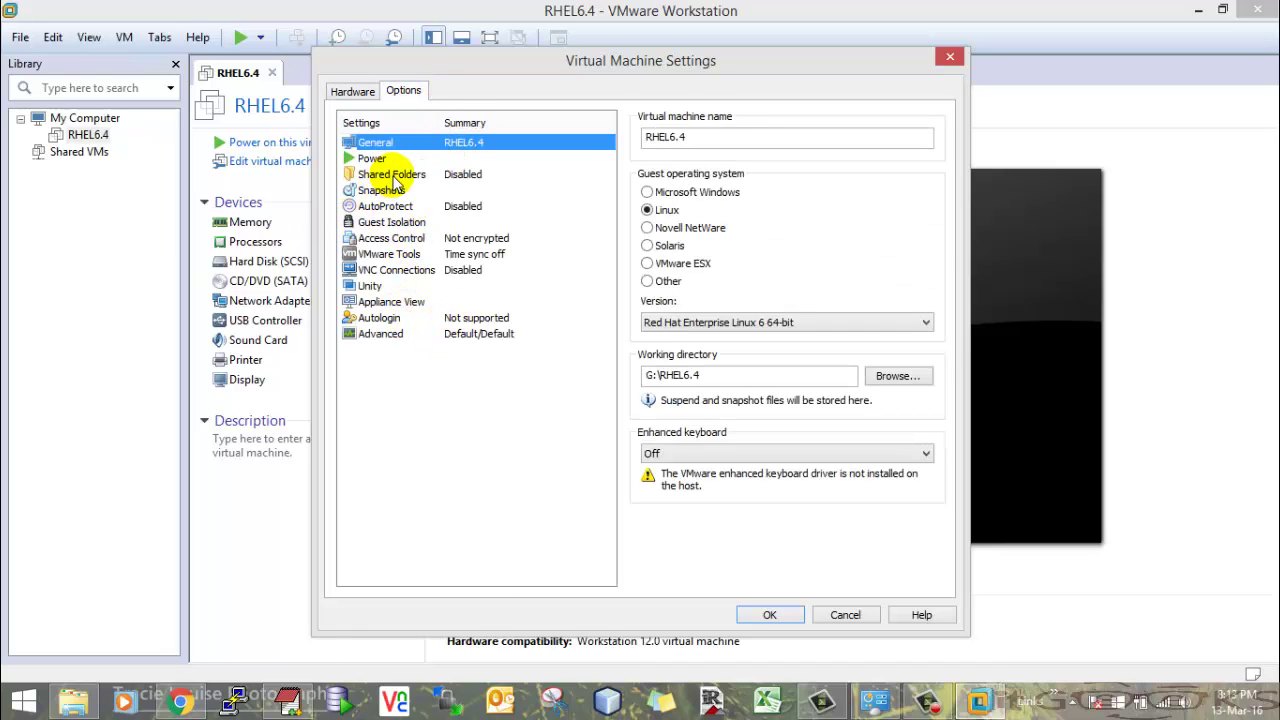
pyautogui.click(394, 175)
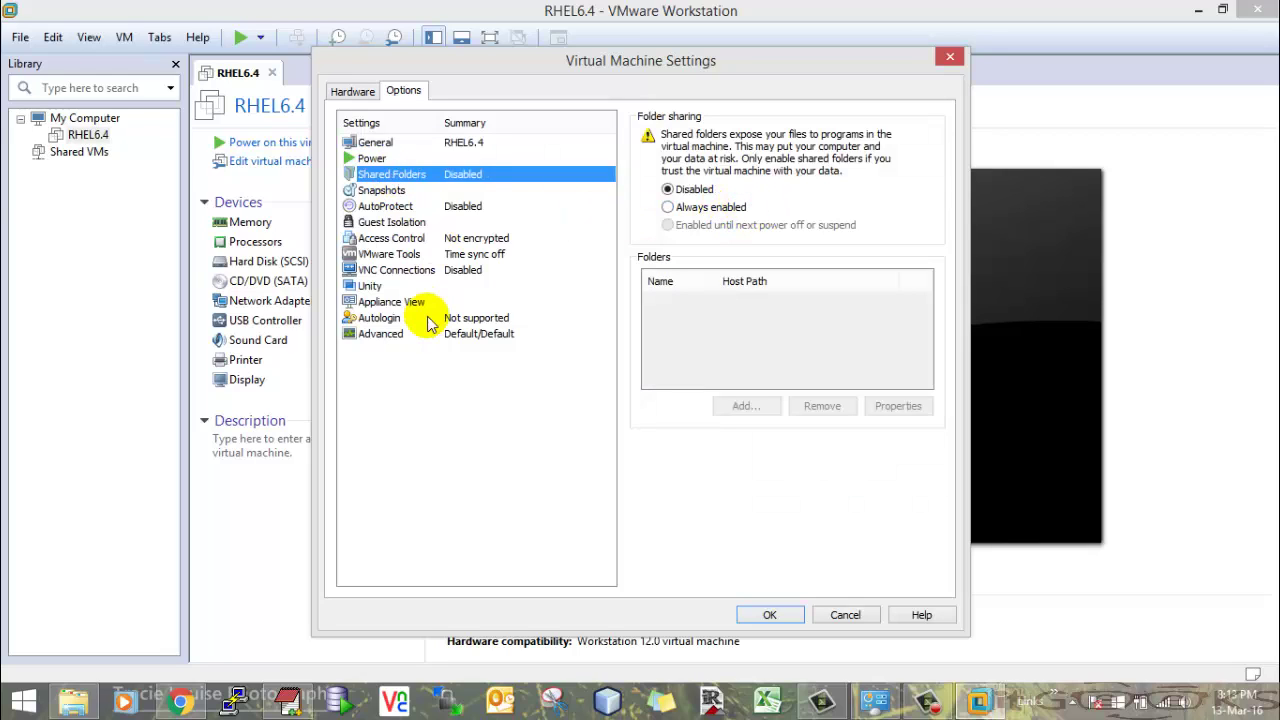
pyautogui.click(362, 96)
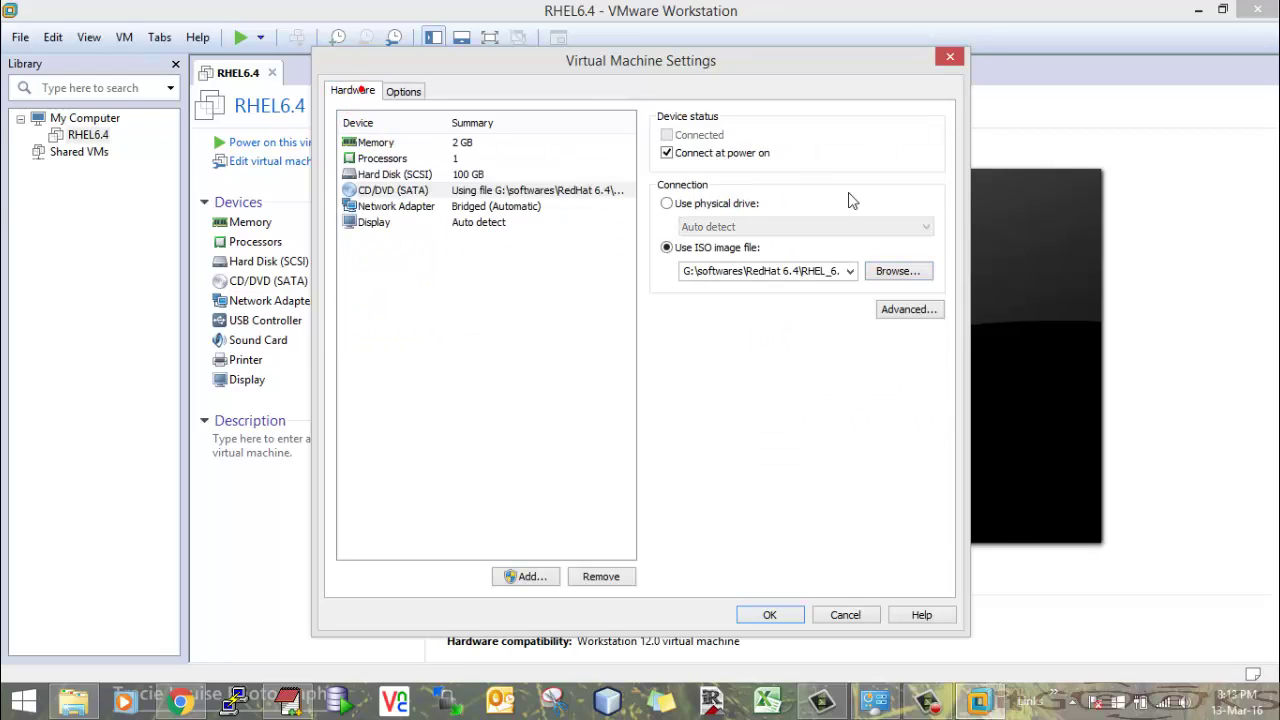
pyautogui.click(767, 614)
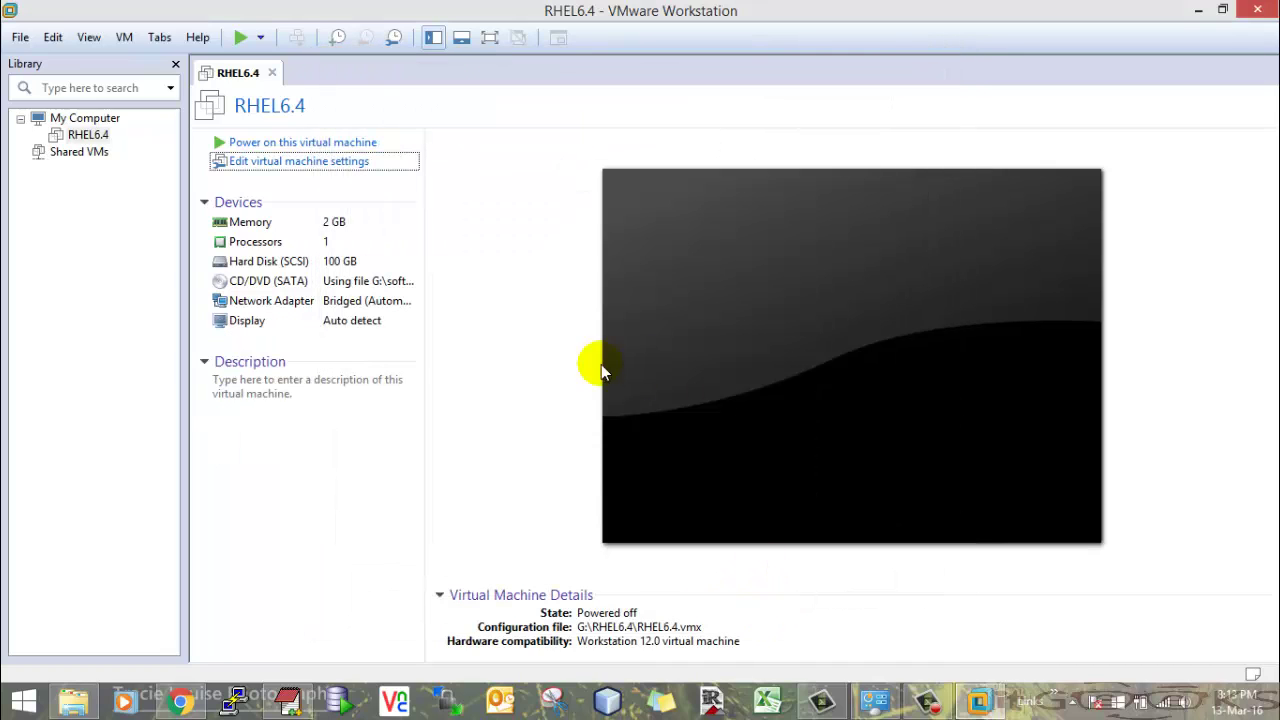
# - Change the RHEL6.4 VM's memory to 3000 MB and save the settings
pyautogui.click(293, 163)
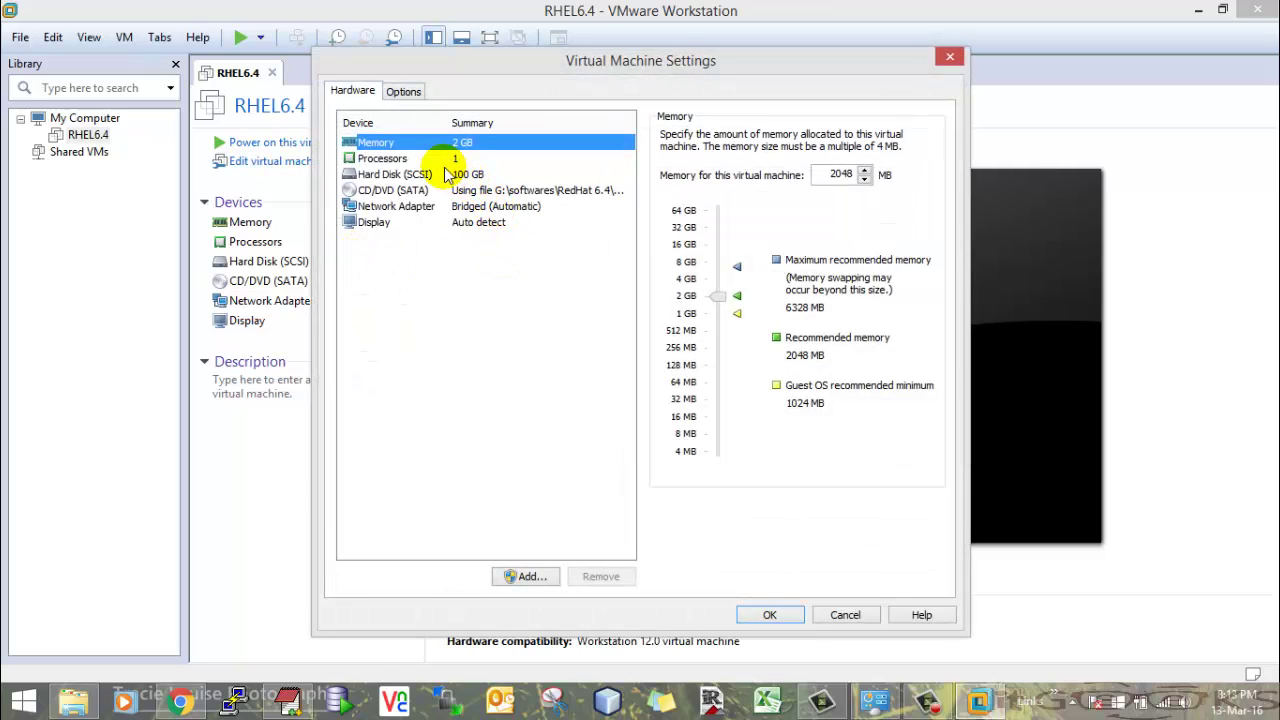
pyautogui.doubleClick(830, 182)
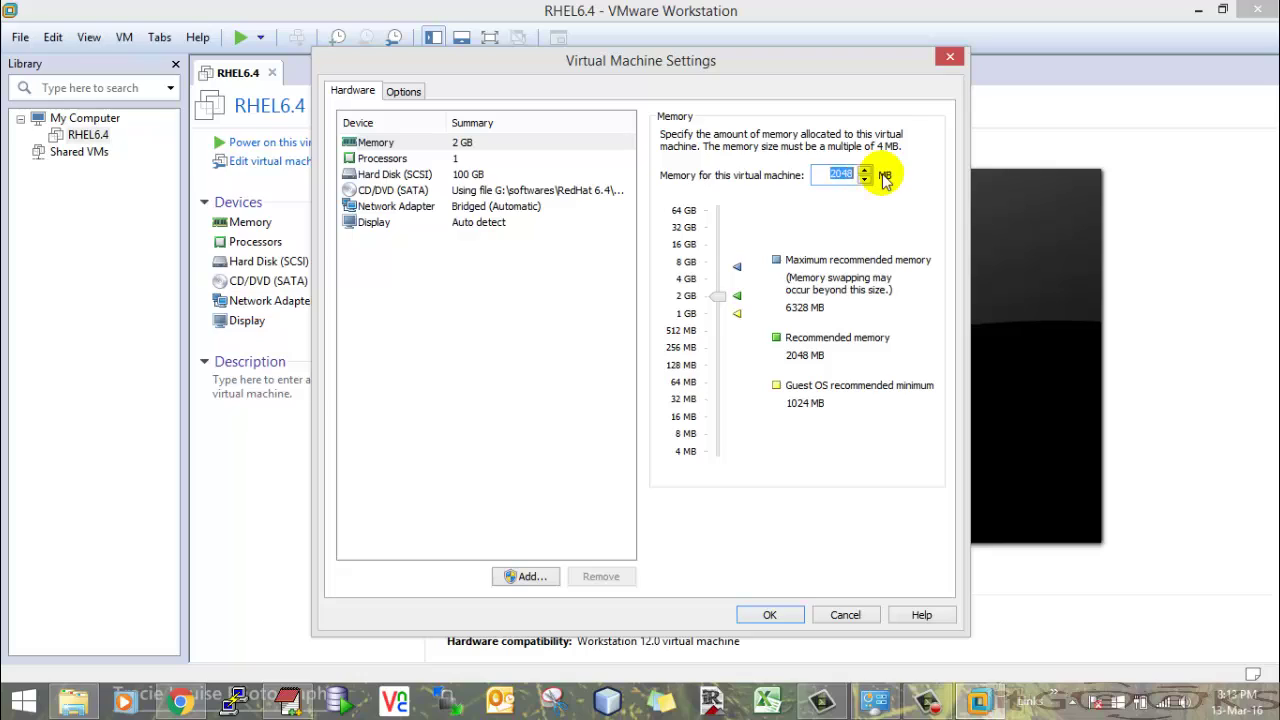
pyautogui.write('3000')
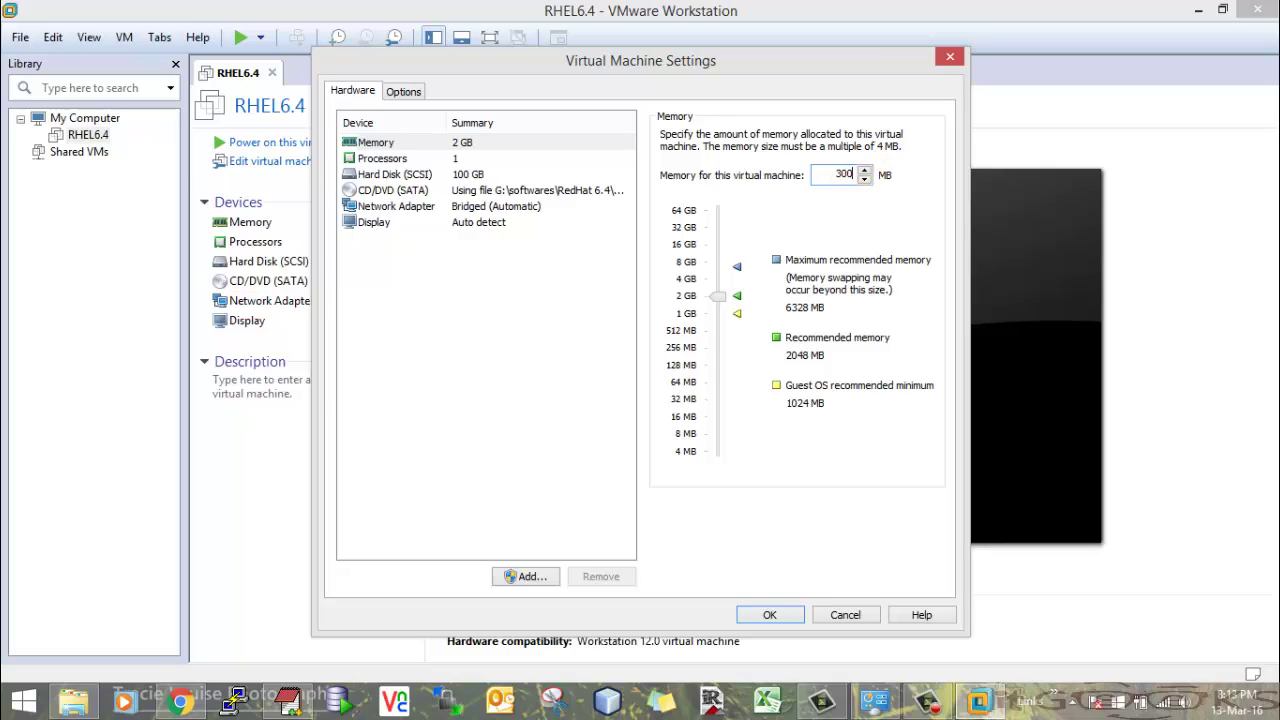
pyautogui.click(911, 214)
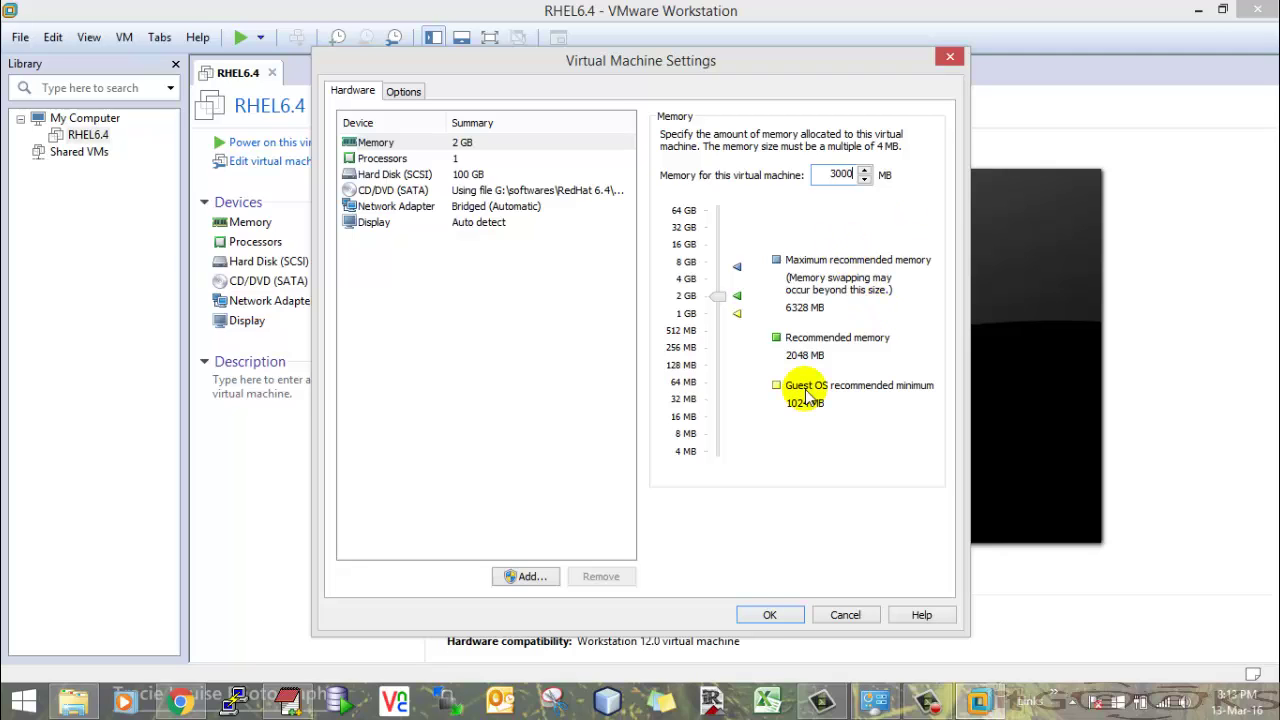
pyautogui.click(771, 615)
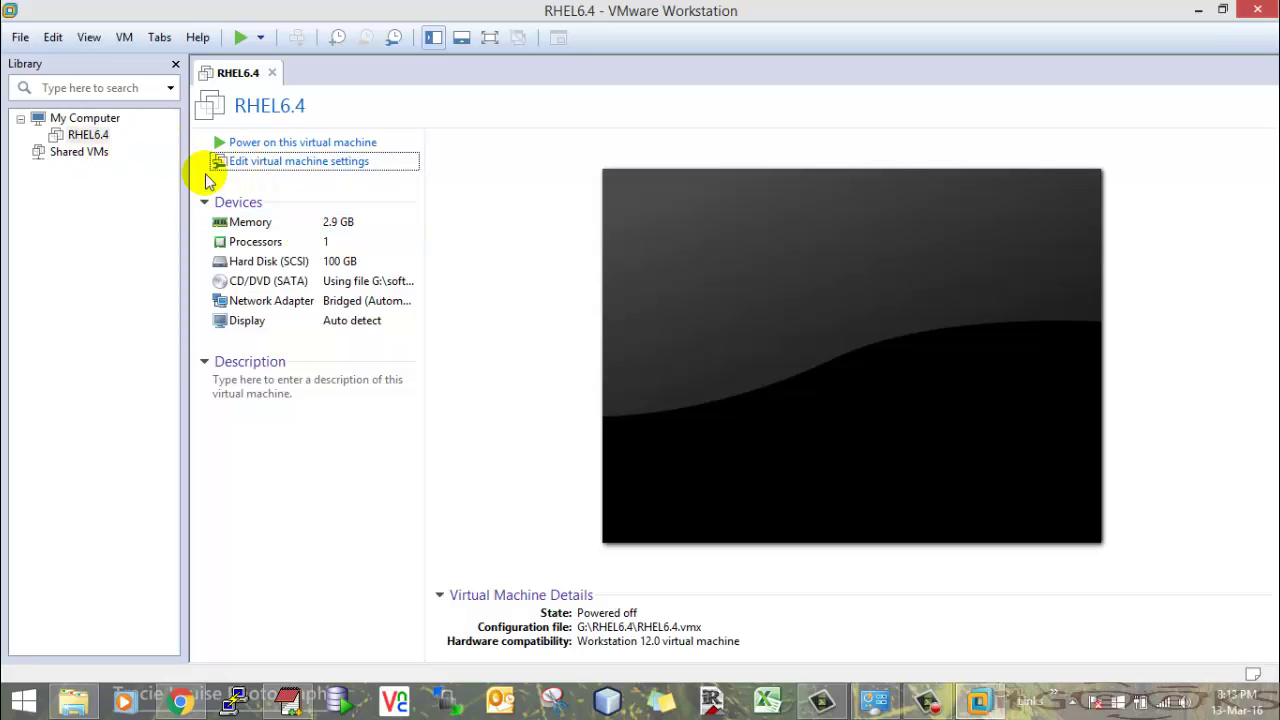
# - Power on RHEL6.4, start the default Install entry, skip the media test and dismiss the hardware warning
pyautogui.click(305, 144)
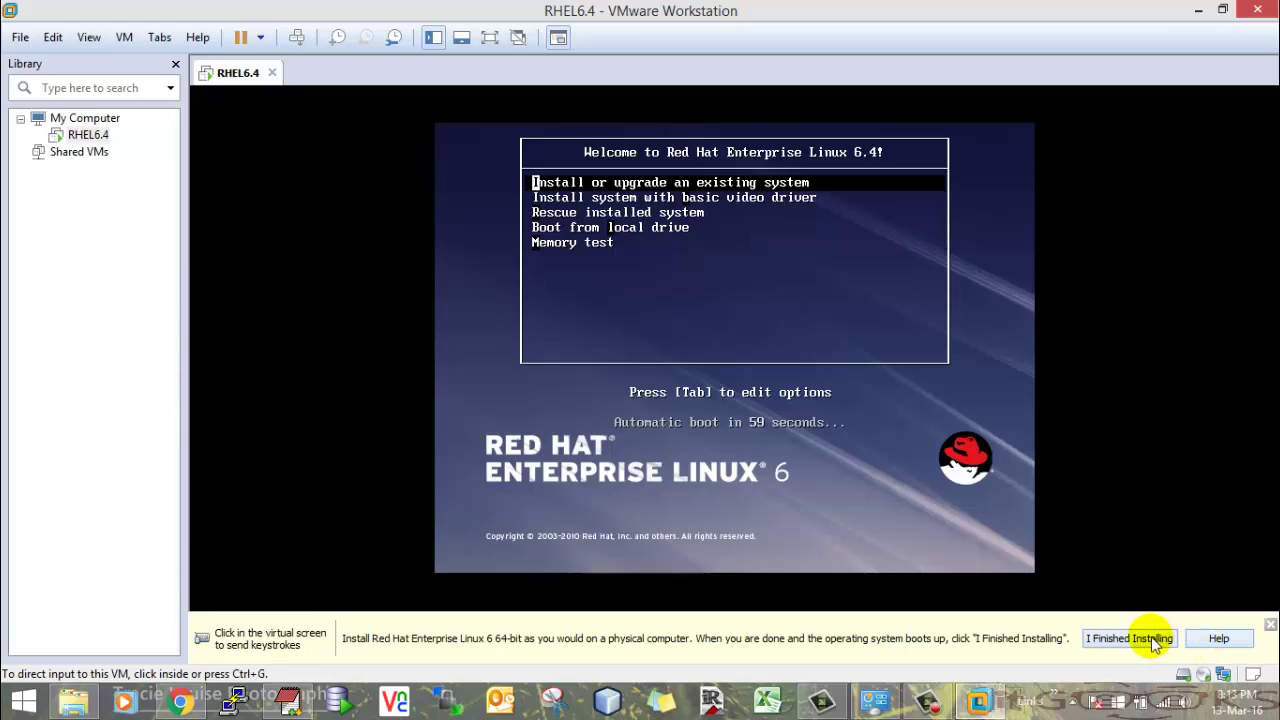
pyautogui.click(1270, 624)
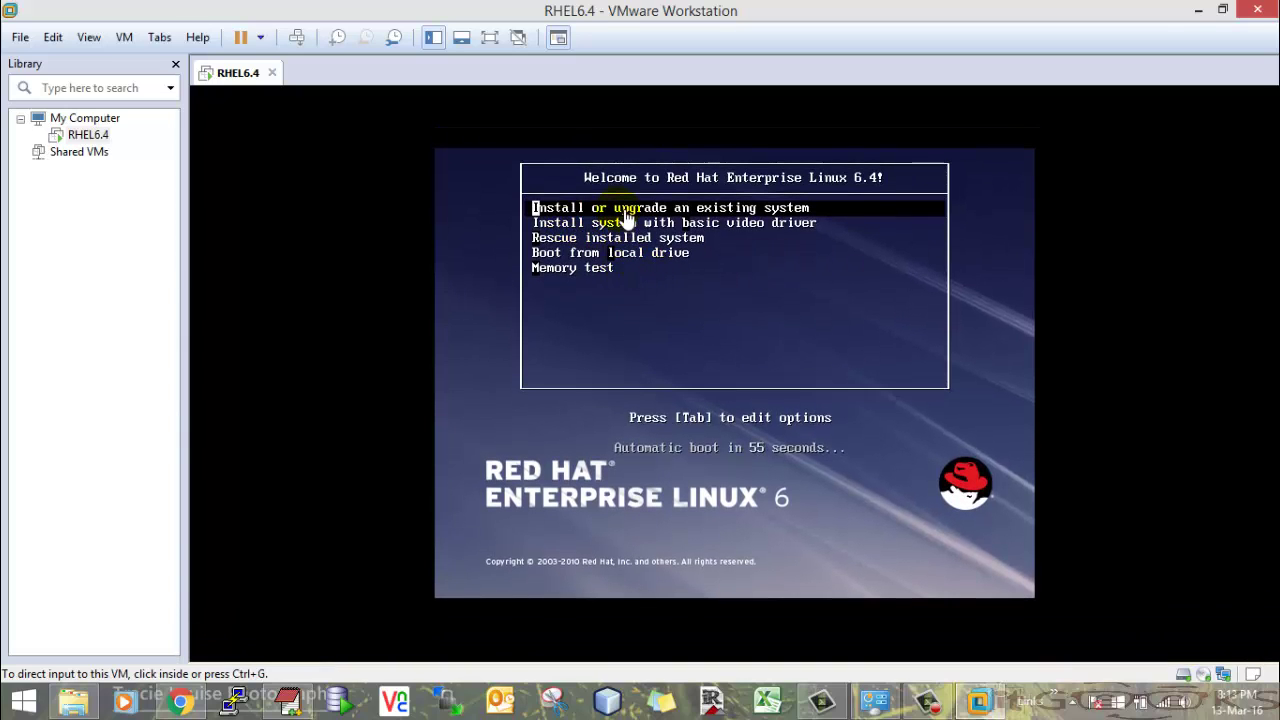
pyautogui.click(617, 208)
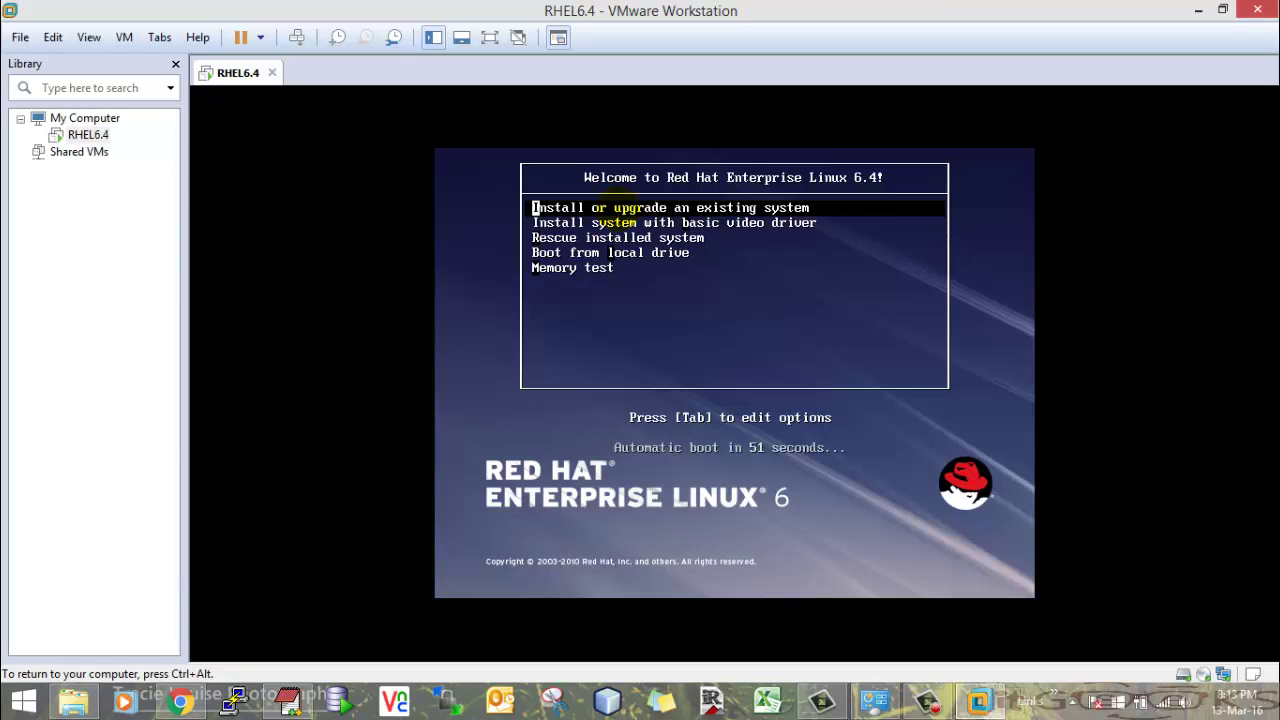
pyautogui.press('Return')
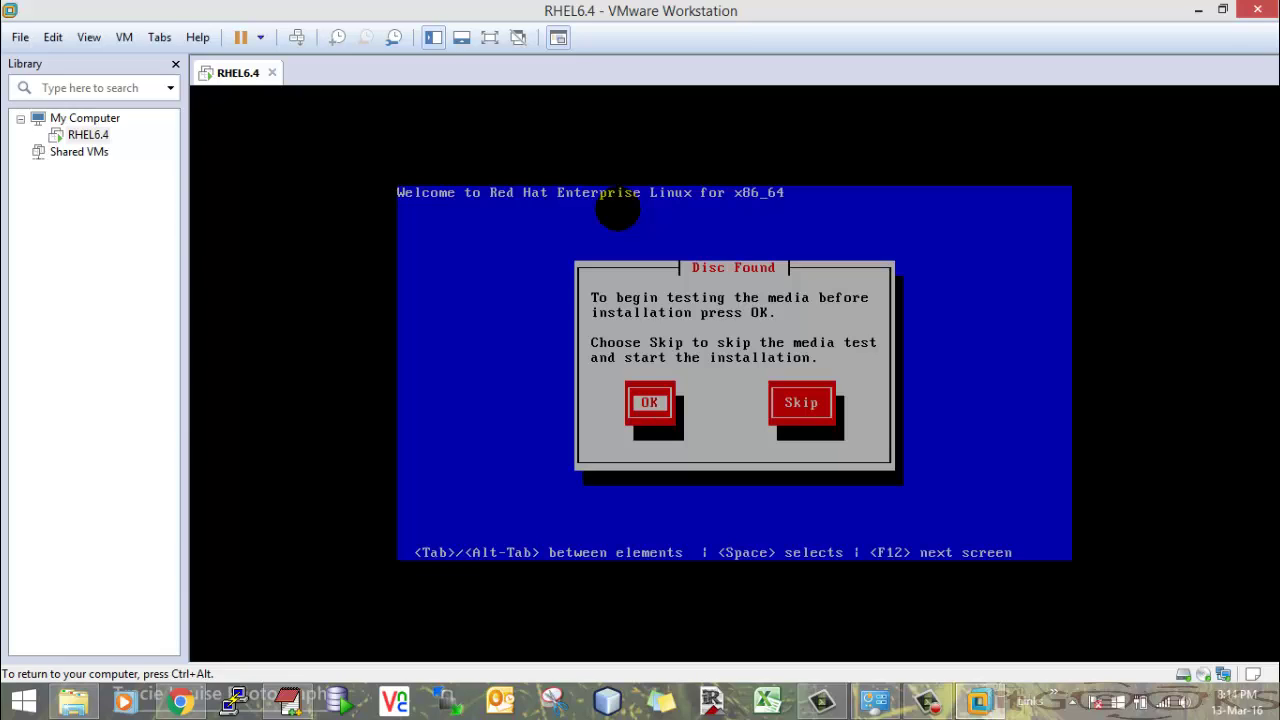
pyautogui.press('Tab')
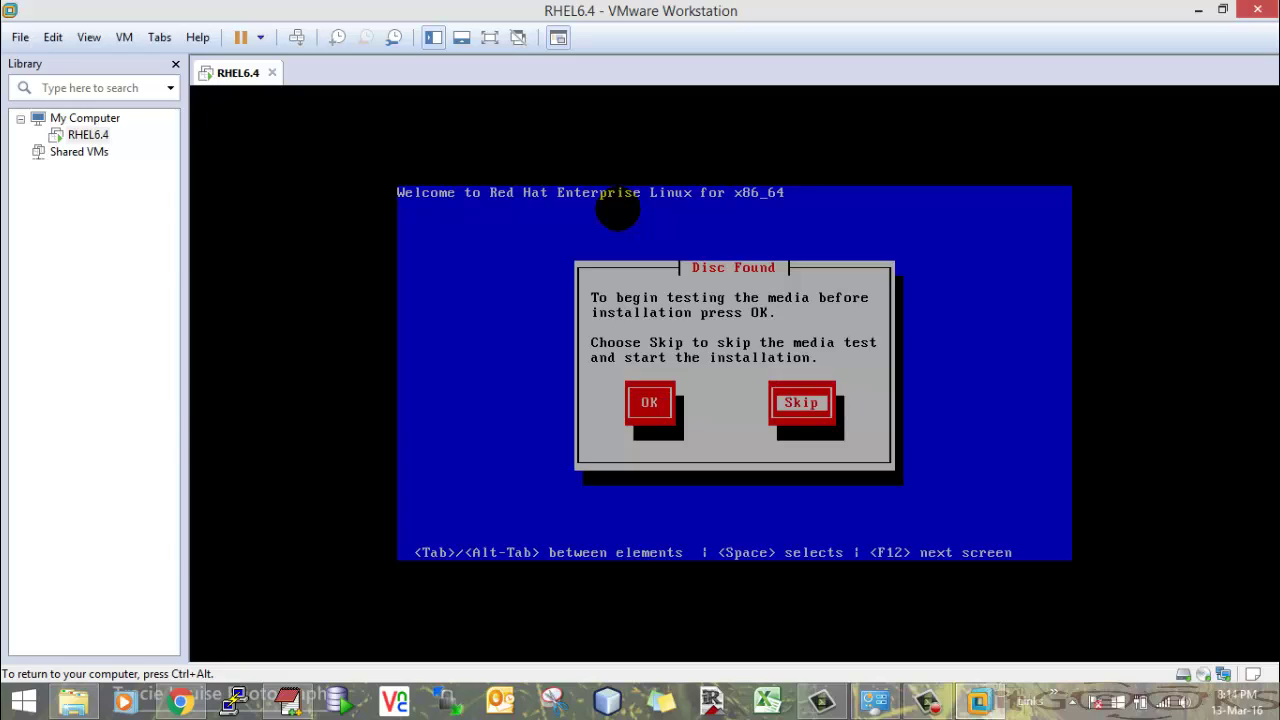
pyautogui.press('Return')
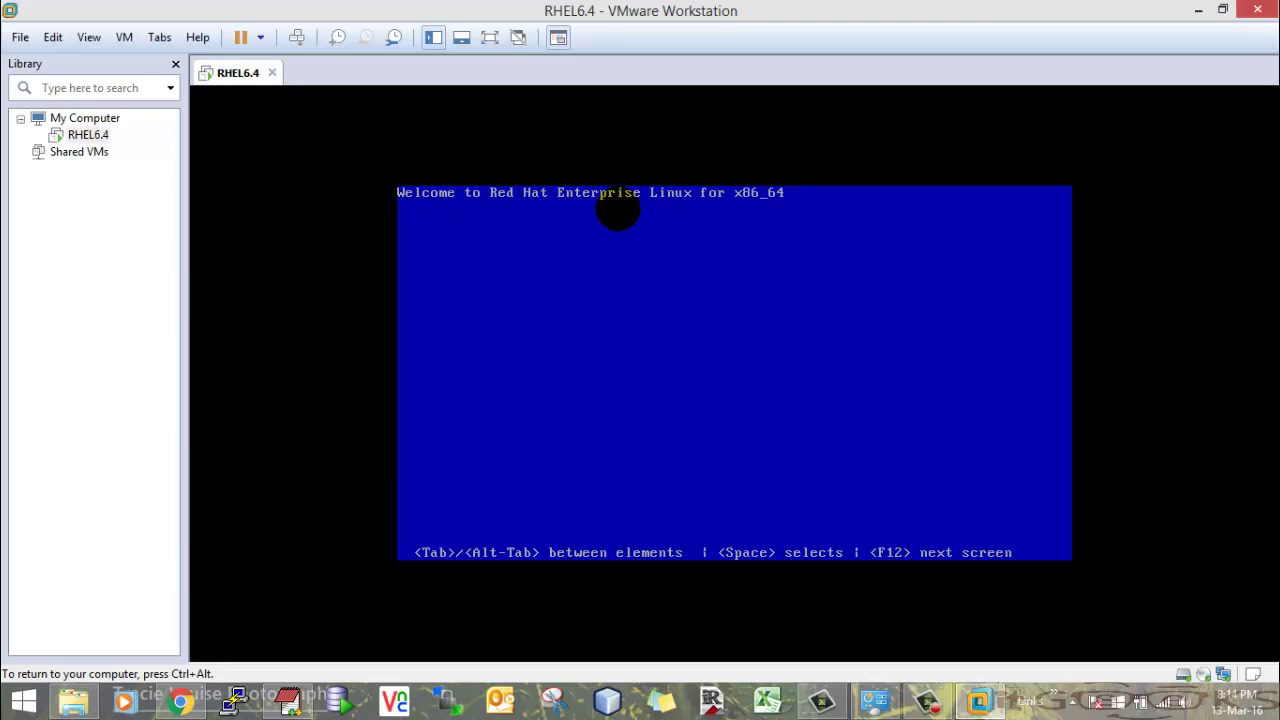
pyautogui.press('Return')
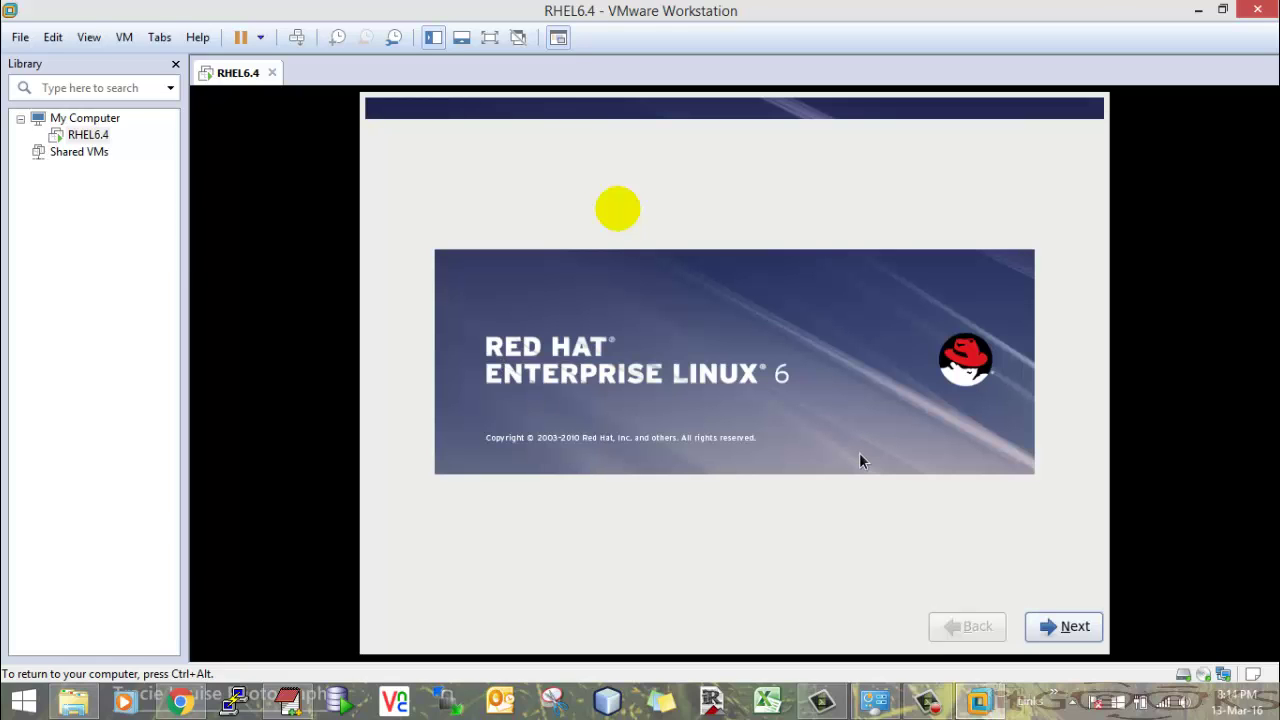
# - Accept English language and U.S. English keyboard, choose Basic Storage Devices, and discard the blank disk's data
pyautogui.click(1066, 627)
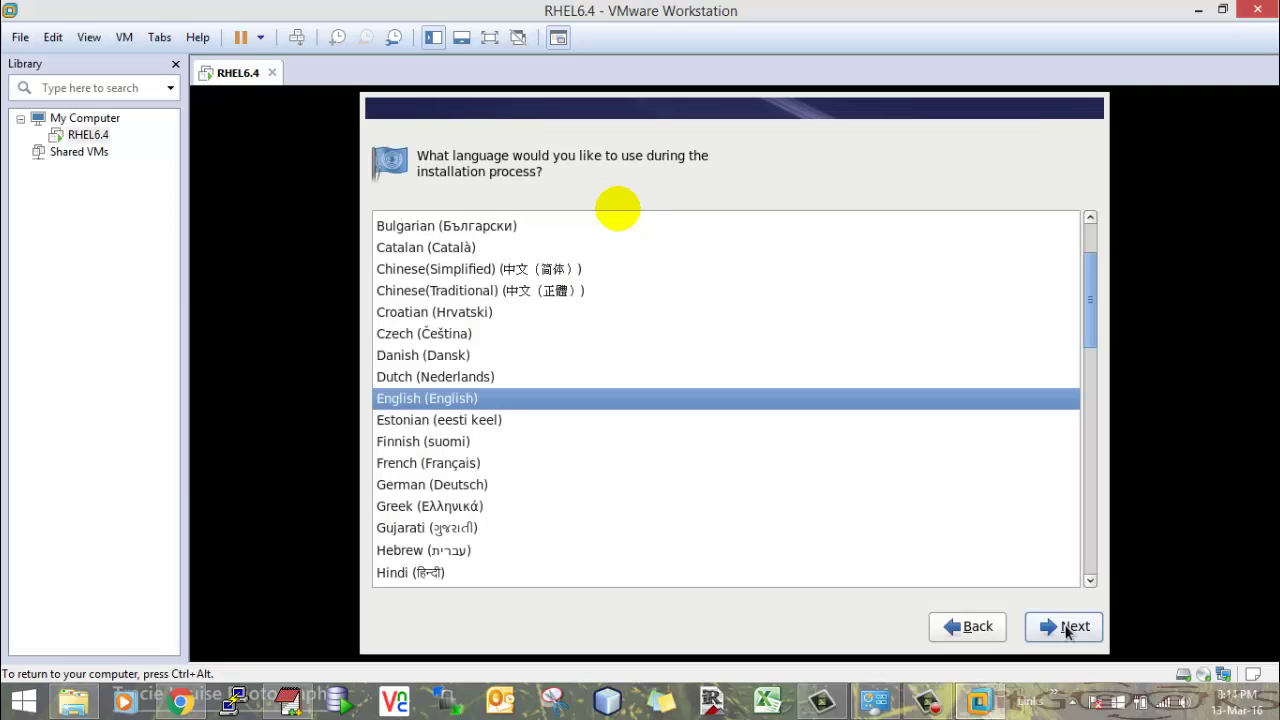
pyautogui.click(1070, 628)
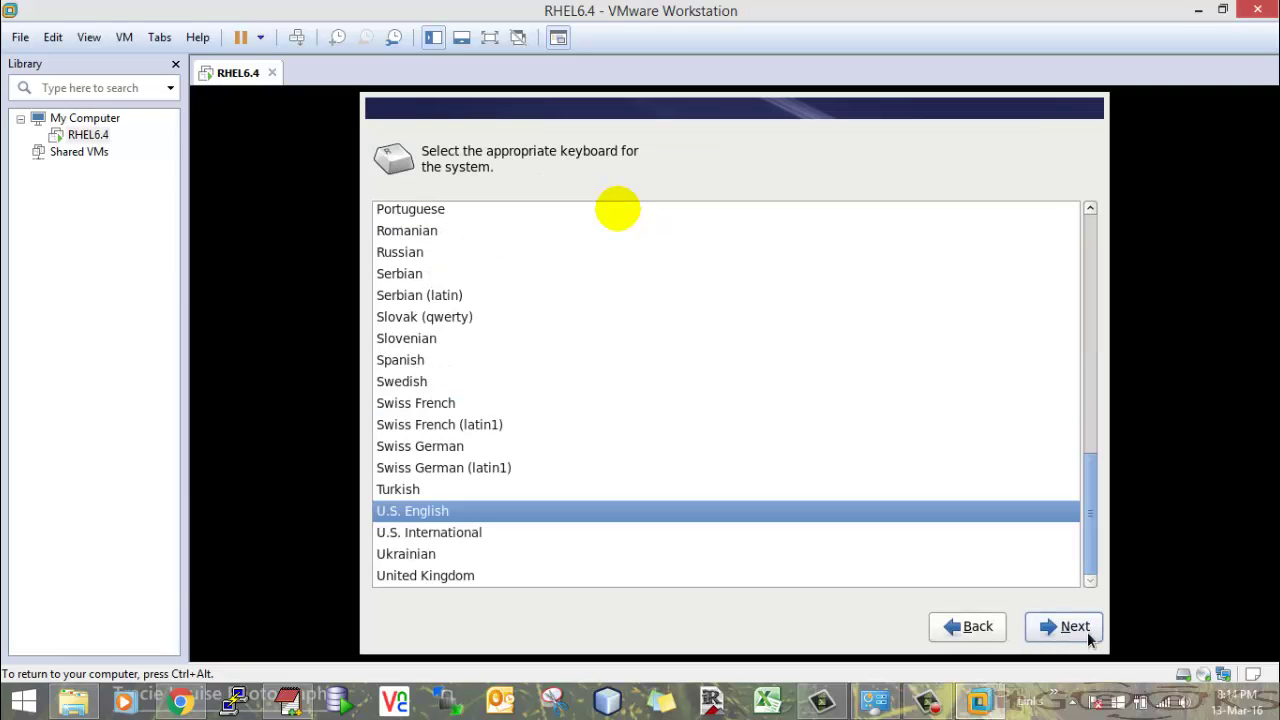
pyautogui.click(1087, 631)
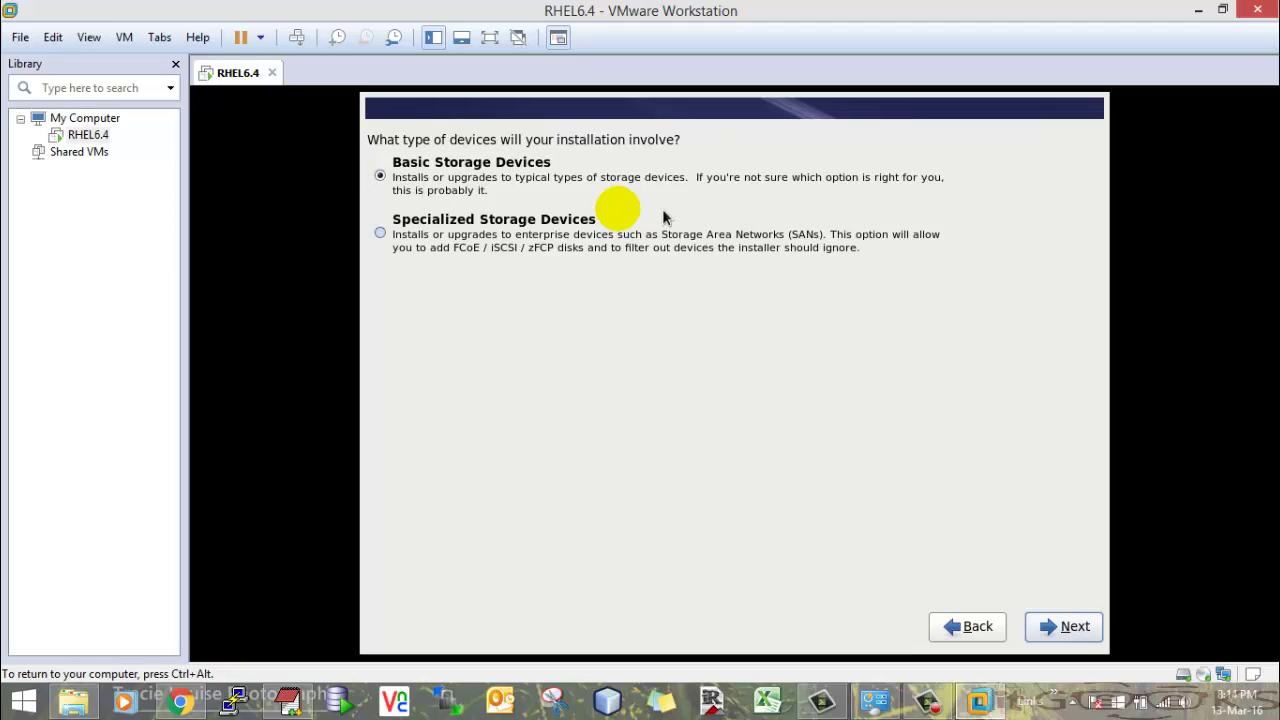
pyautogui.click(1068, 626)
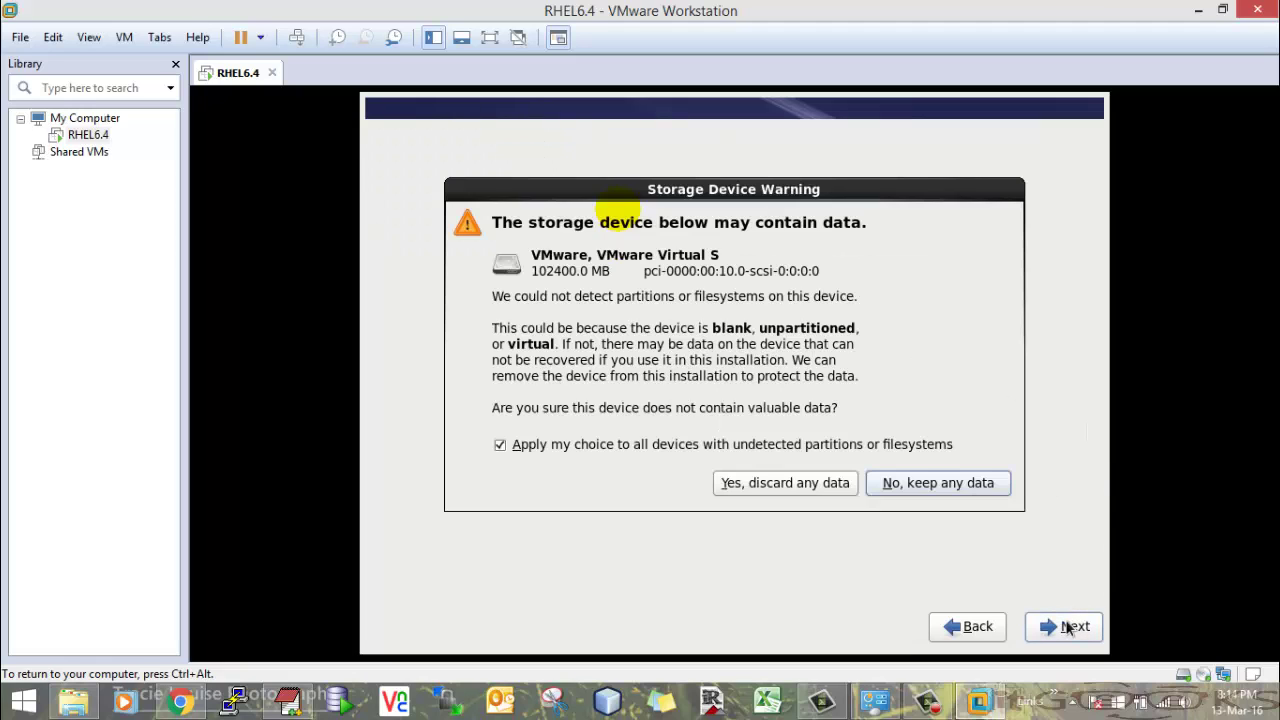
pyautogui.click(773, 482)
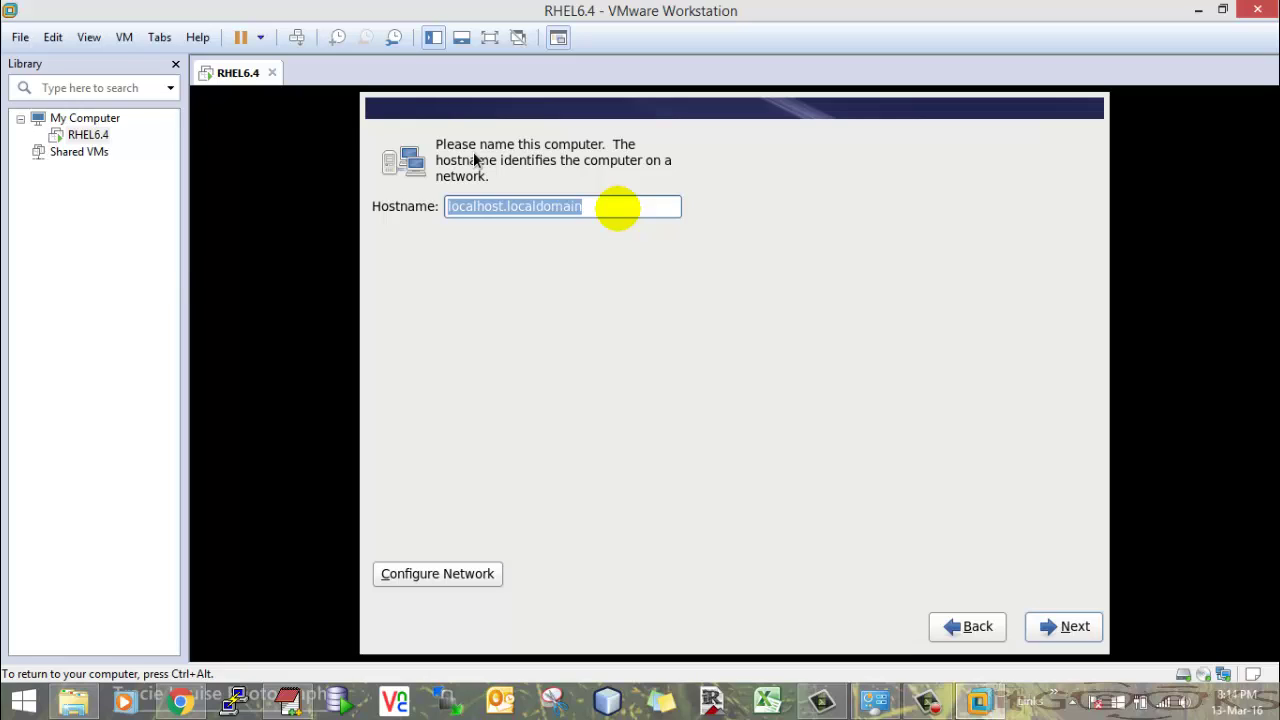
# - Replace the default localhost.localdomain hostname with vmlocal.com.uk
pyautogui.press('BackSpace')
pyautogui.write('v')
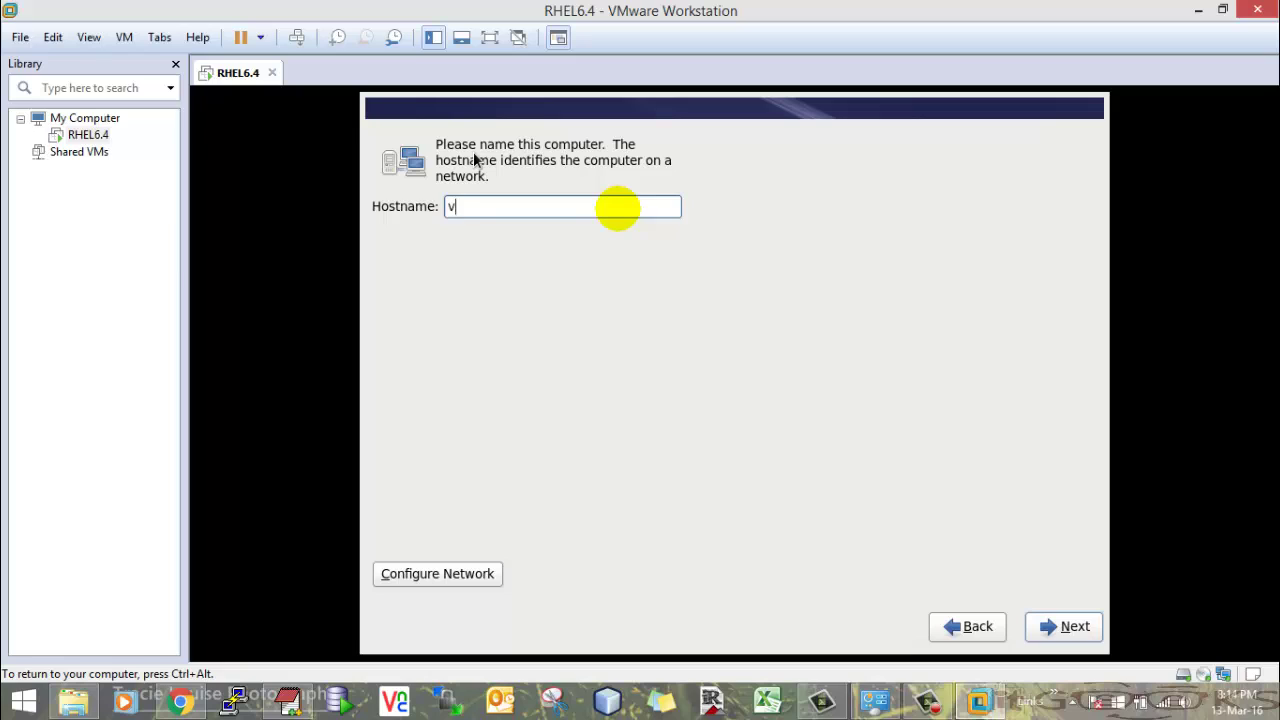
pyautogui.write('mloca')
pyautogui.press('BackSpace')
pyautogui.write('cal.com.uk')
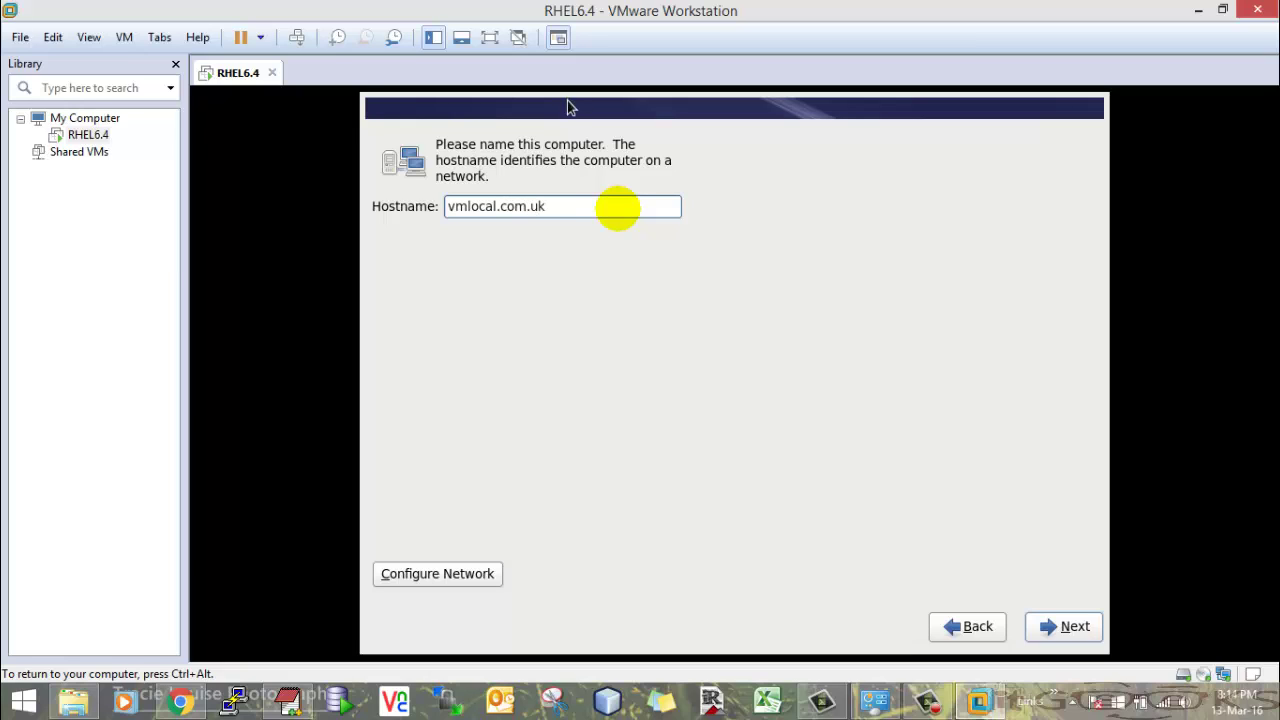
# - In Network Connections, edit System eth0 and enable 'Connect automatically'
pyautogui.click(414, 574)
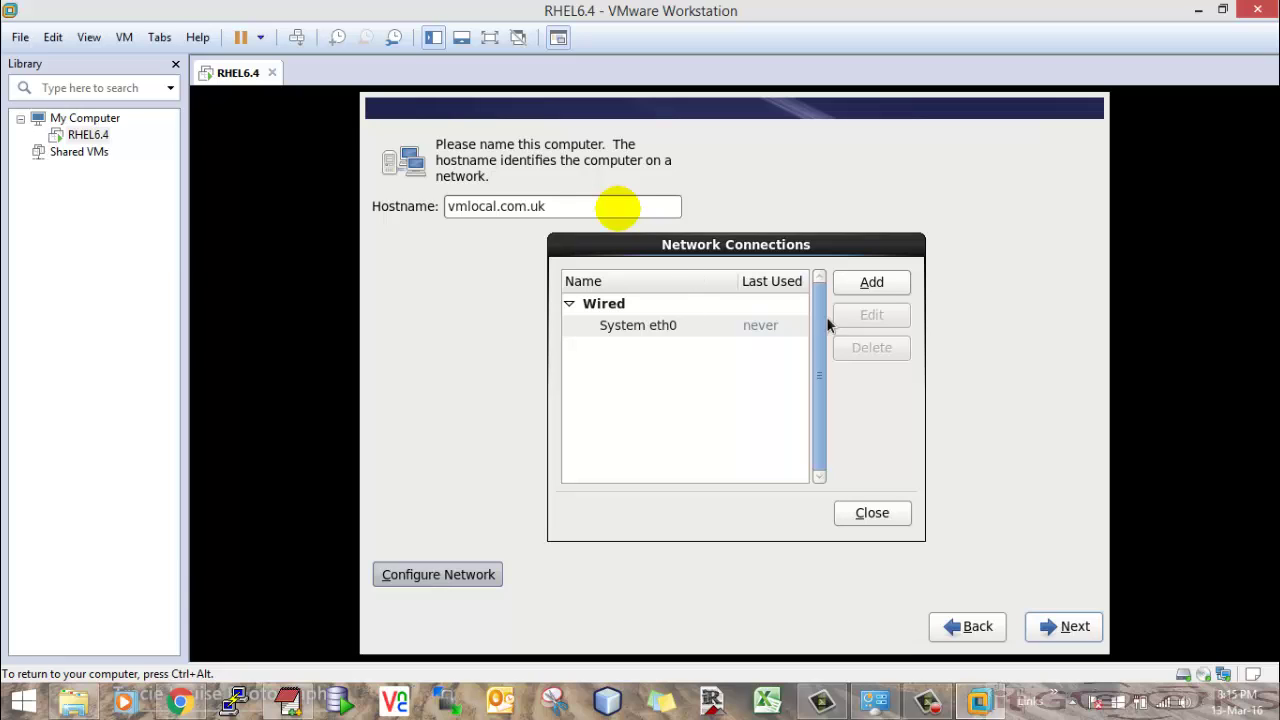
pyautogui.click(645, 329)
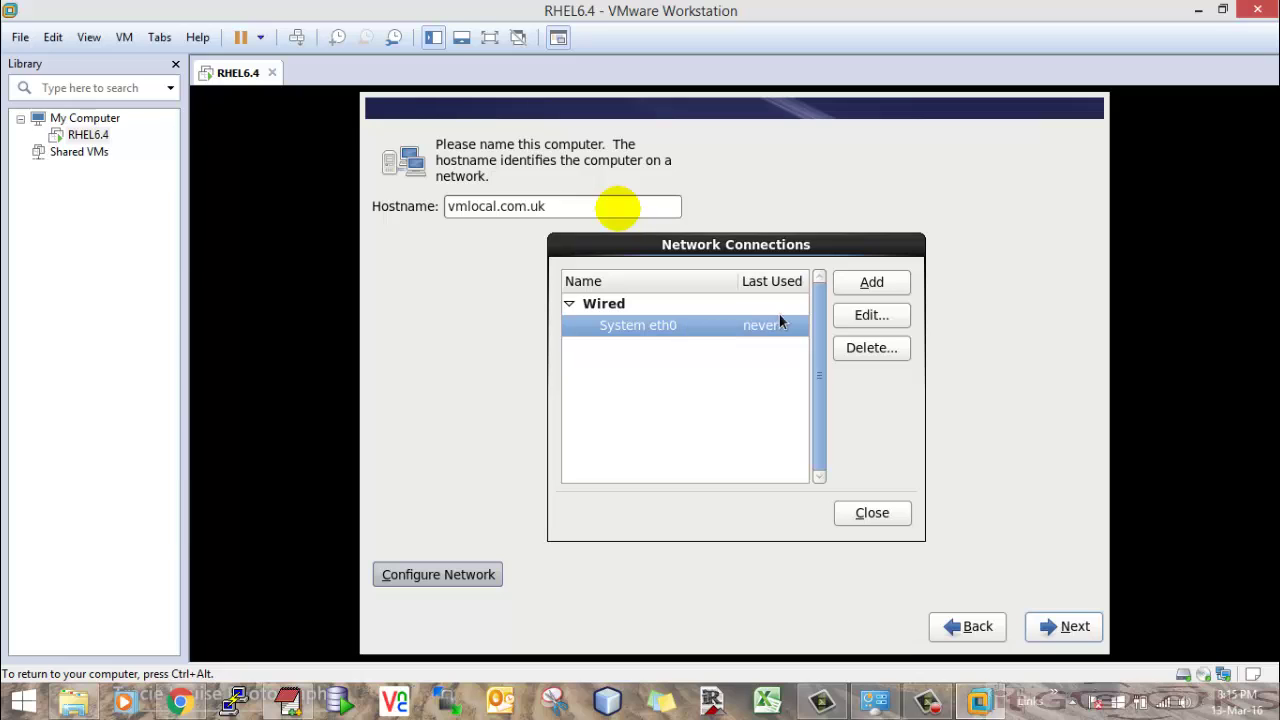
pyautogui.click(856, 315)
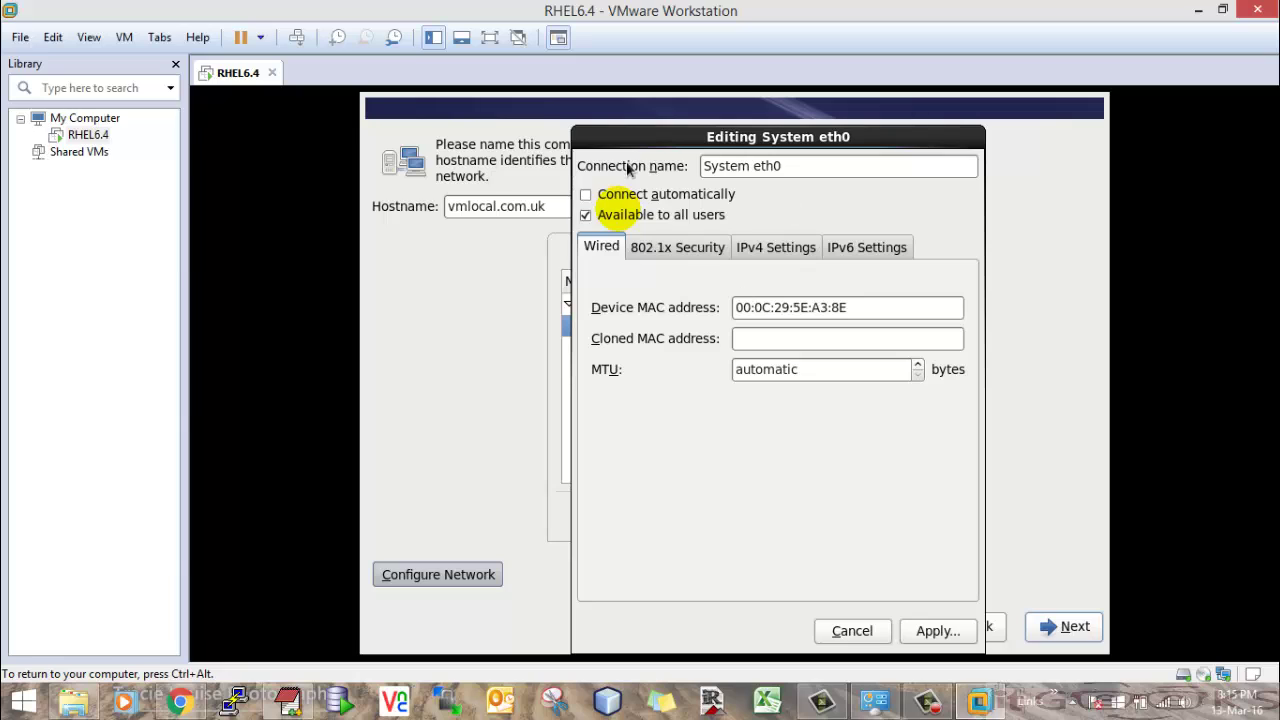
pyautogui.click(588, 195)
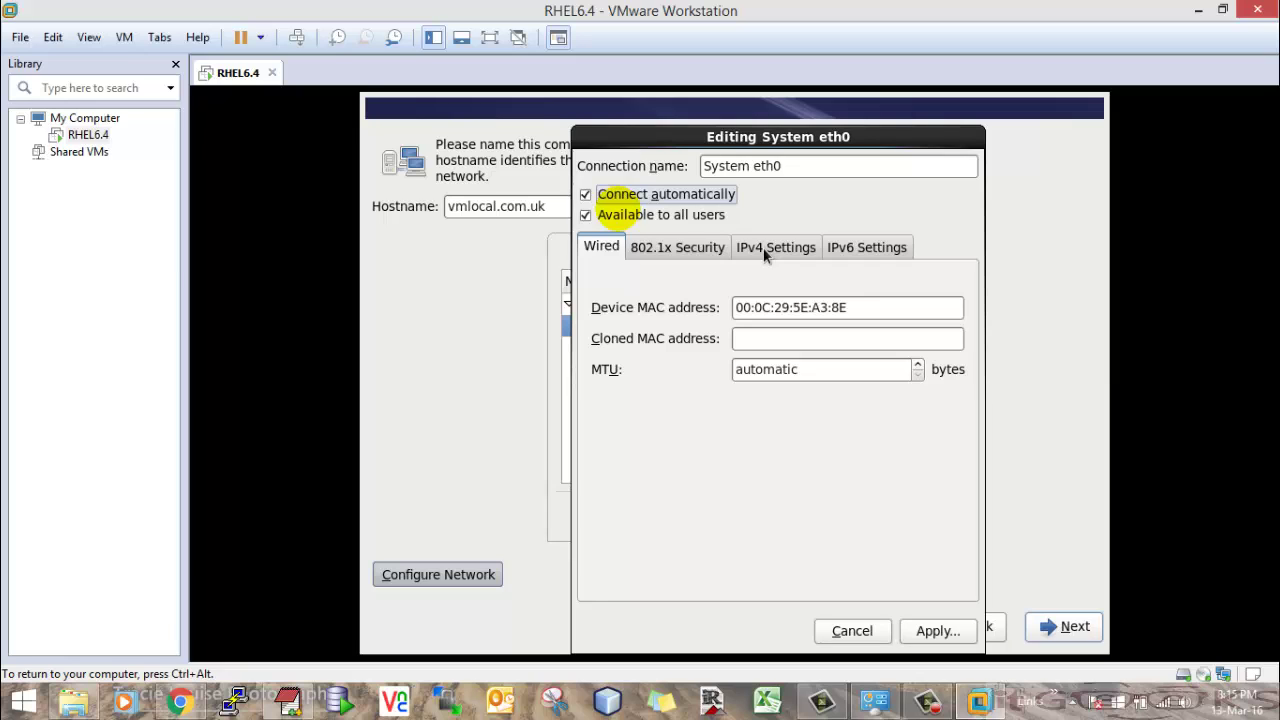
# - Switch eth0's IPv4 method to Manual and add a new address entry
pyautogui.click(762, 249)
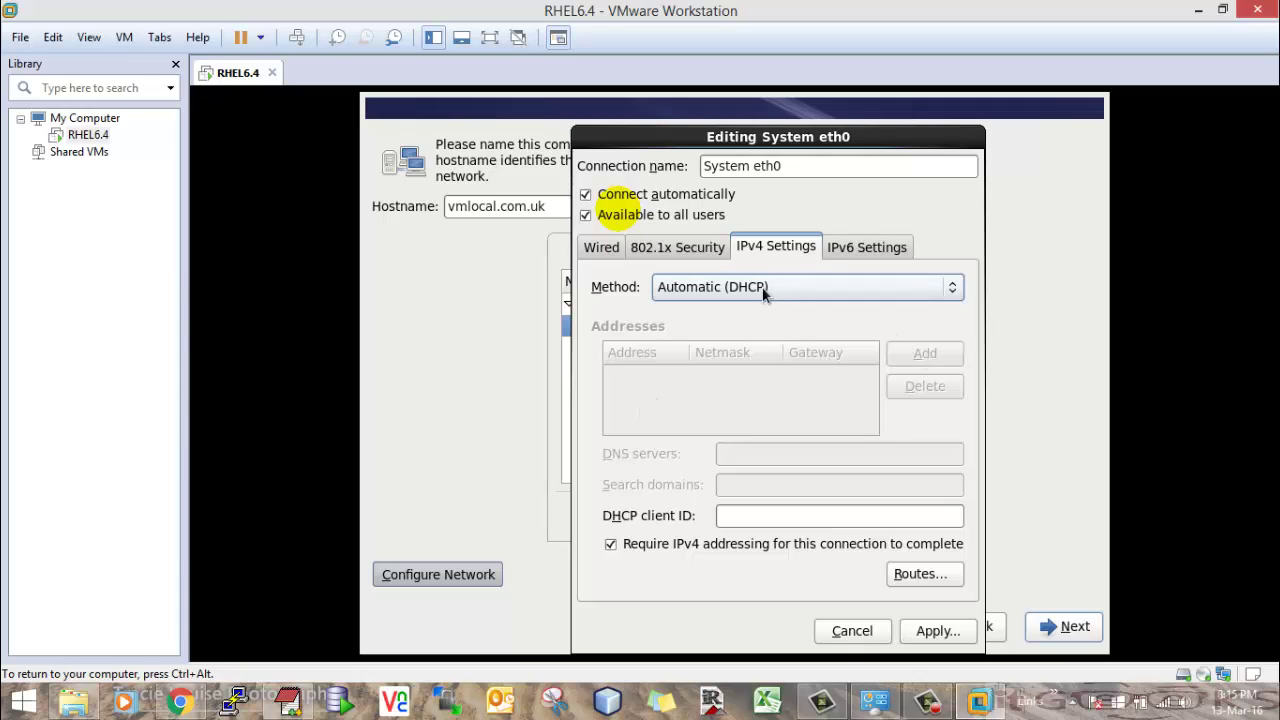
pyautogui.click(763, 290)
pyautogui.click(726, 341)
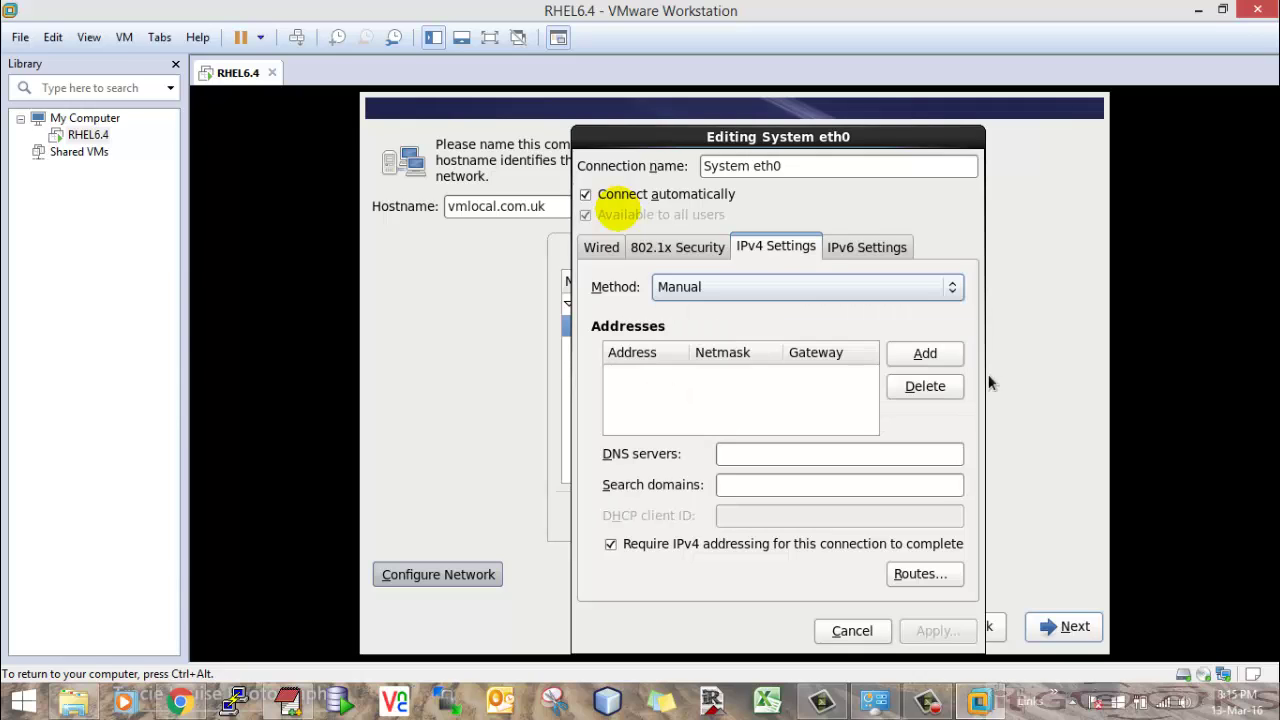
pyautogui.click(925, 353)
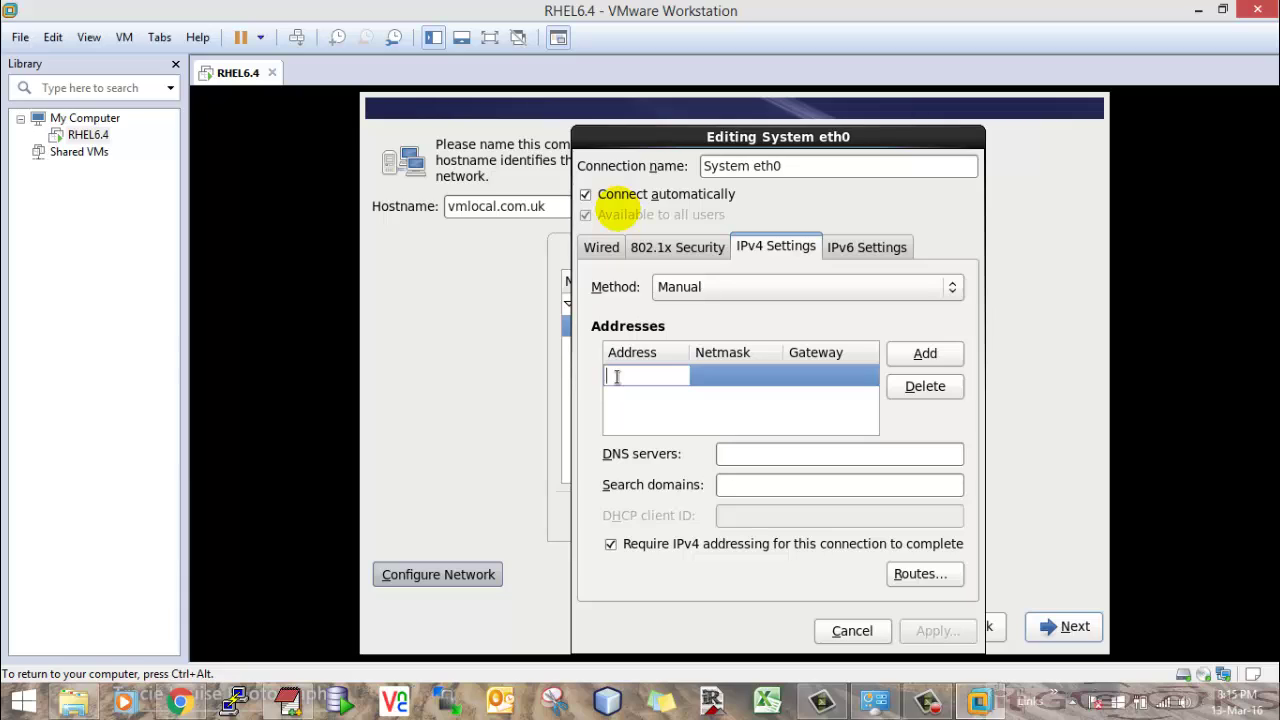
# - Enter address 192.168.88.78 with netmask 24, checking the notes for the planned IP
pyautogui.press('Tab')
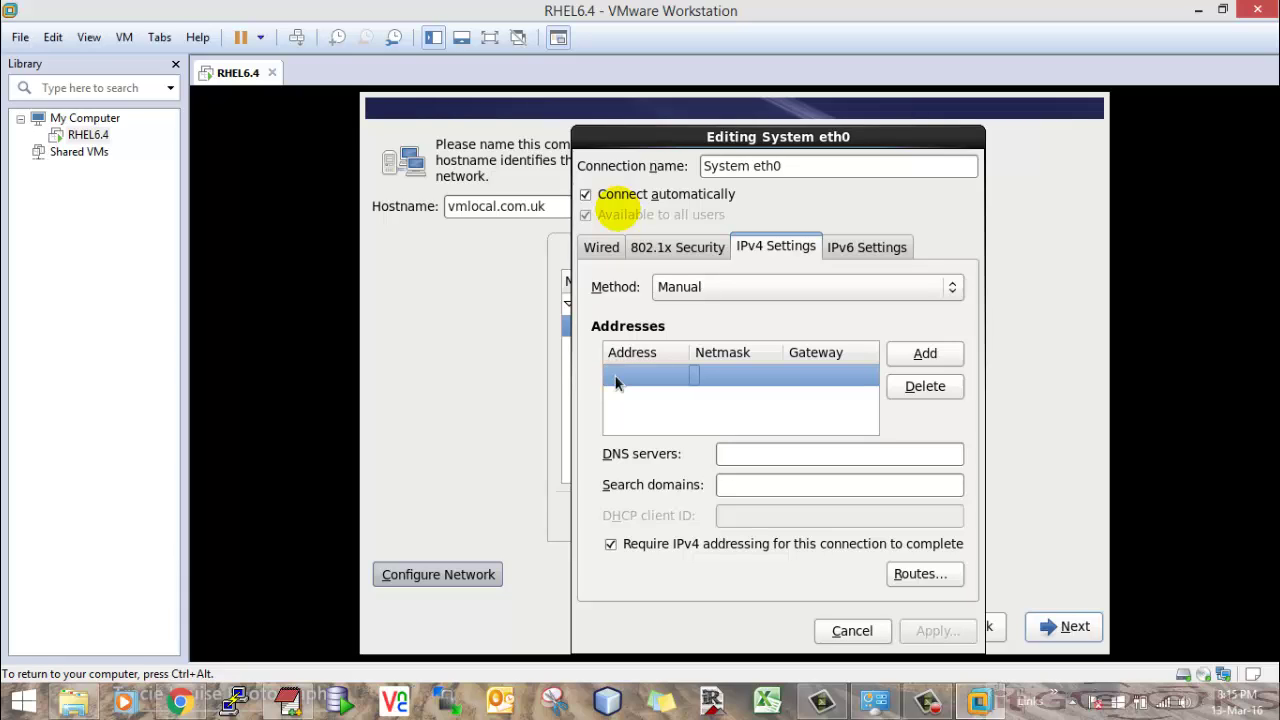
pyautogui.click(617, 380)
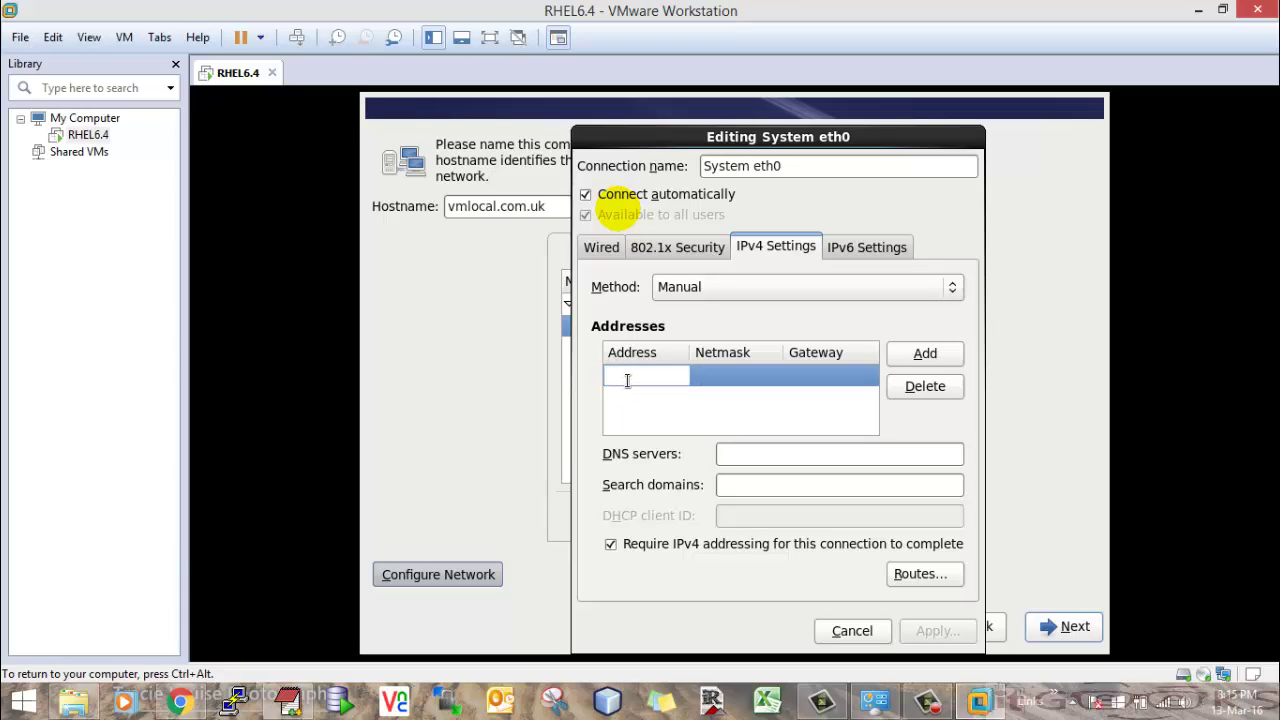
pyautogui.write('192.168')
pyautogui.click(289, 703)
pyautogui.scroll(-17, 375, 487)
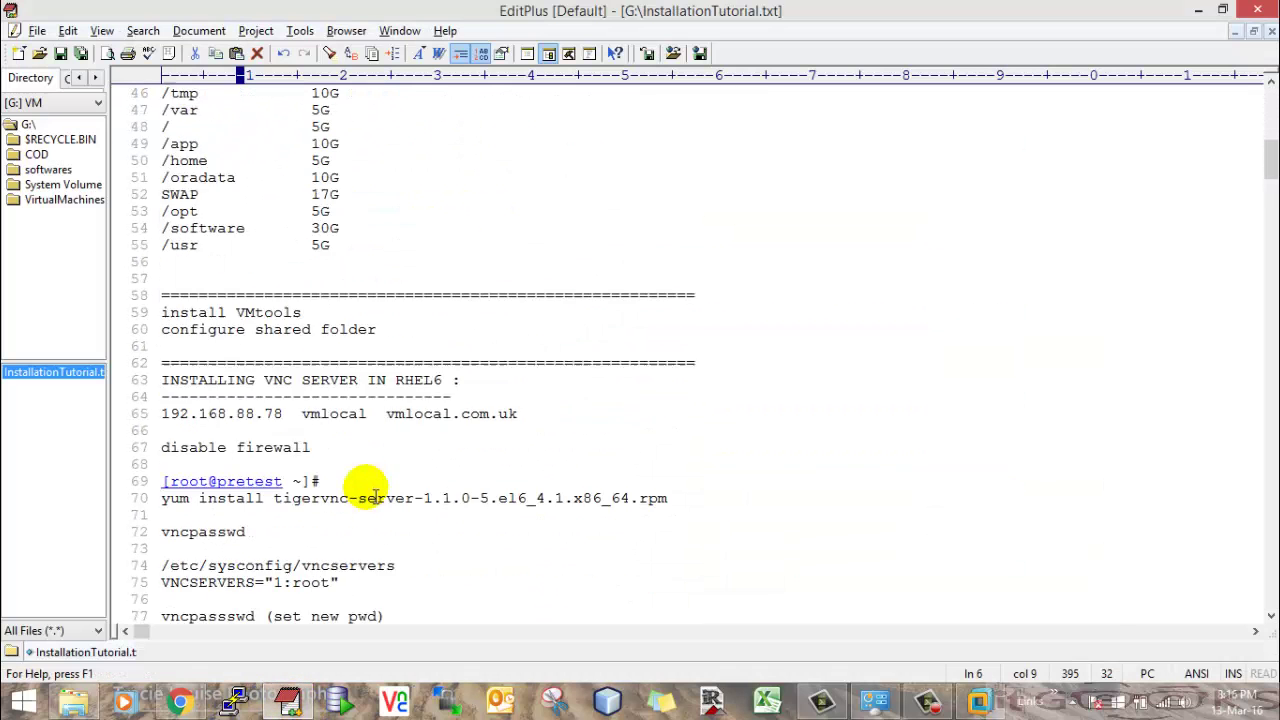
pyautogui.hotkey('alt', 'Tab')
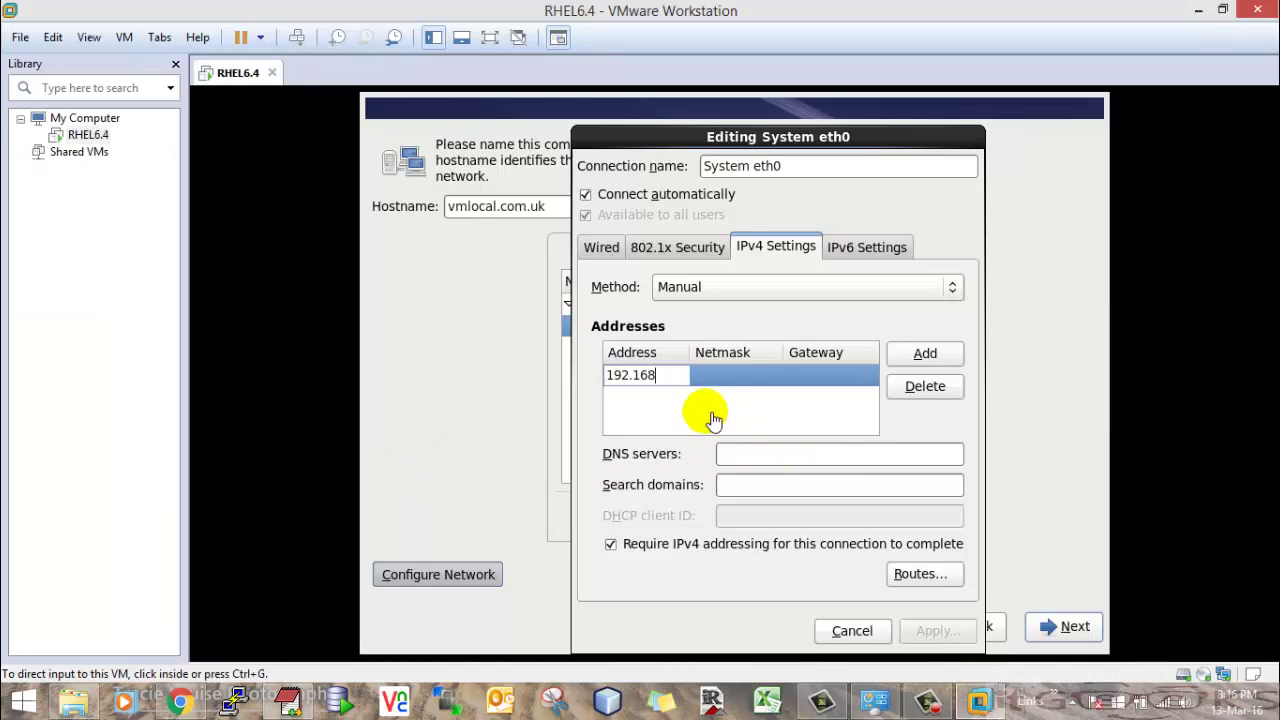
pyautogui.click(673, 374)
pyautogui.write('192.168')
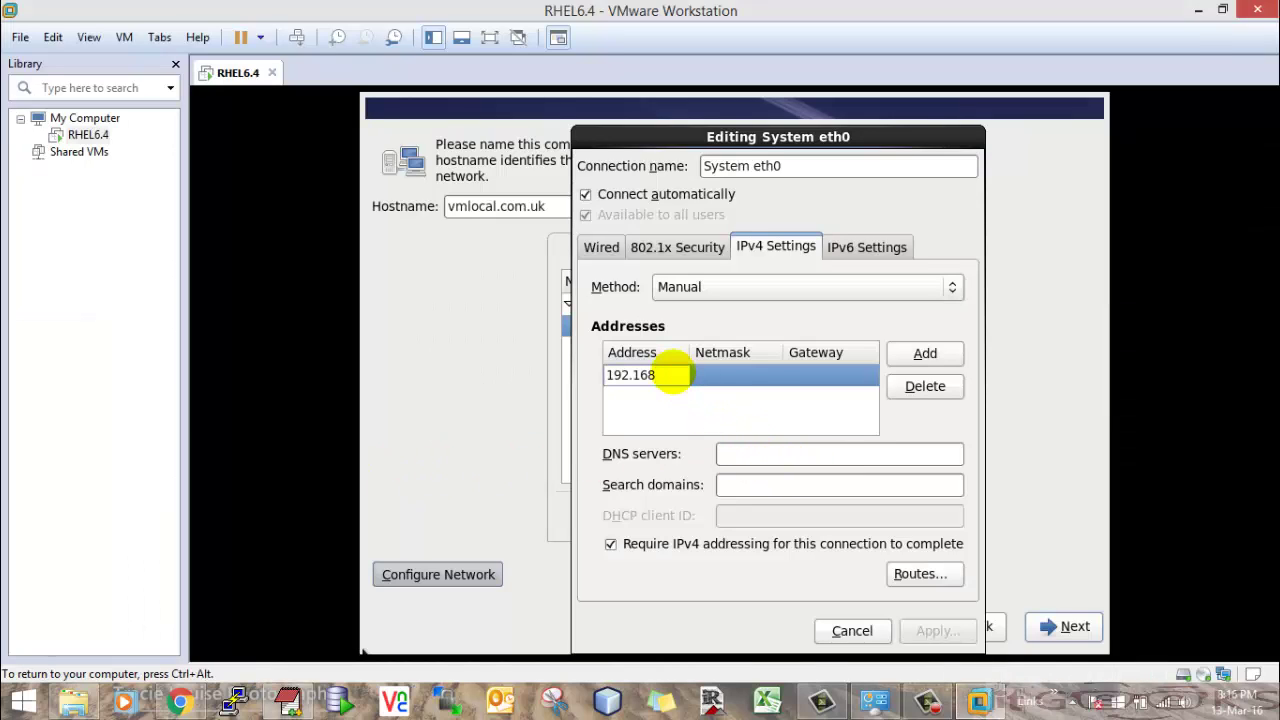
pyautogui.write('.88.78')
pyautogui.press('Tab')
pyautogui.write('24')
pyautogui.press('Return')
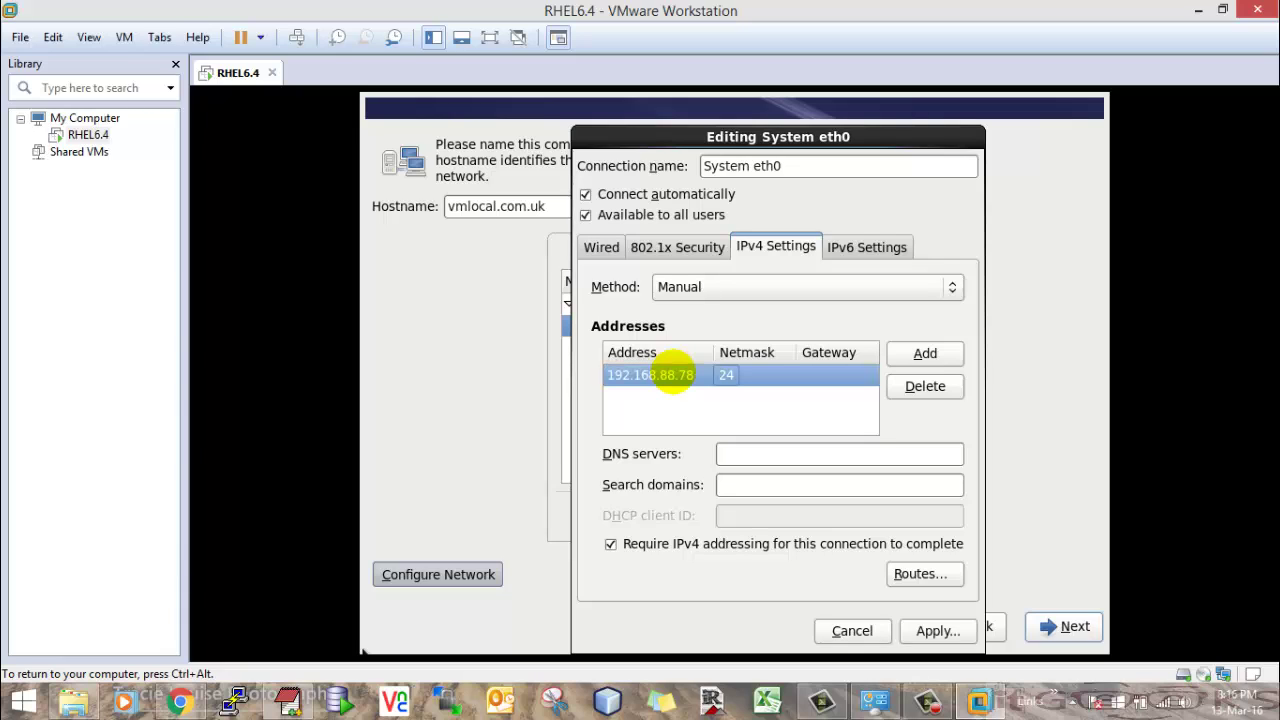
# - Apply and verify eth0's IPv4 settings, close Network Connections, and continue
pyautogui.click(936, 629)
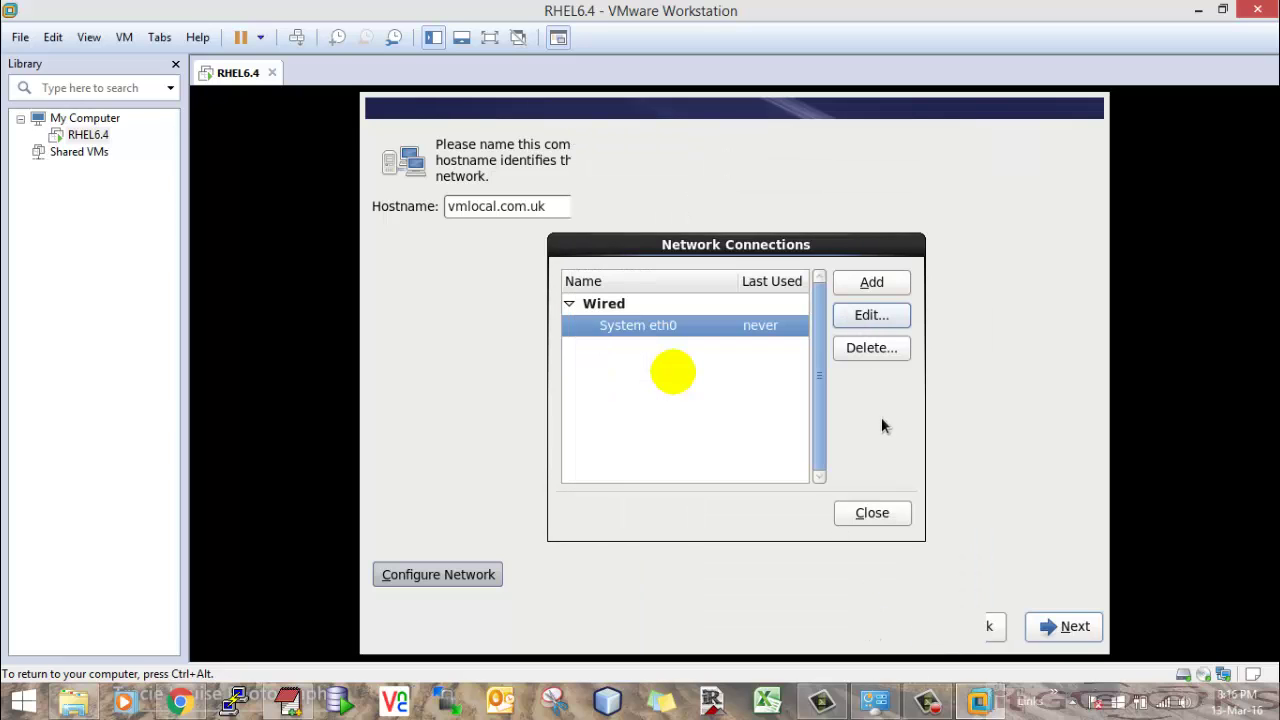
pyautogui.click(858, 316)
pyautogui.click(756, 247)
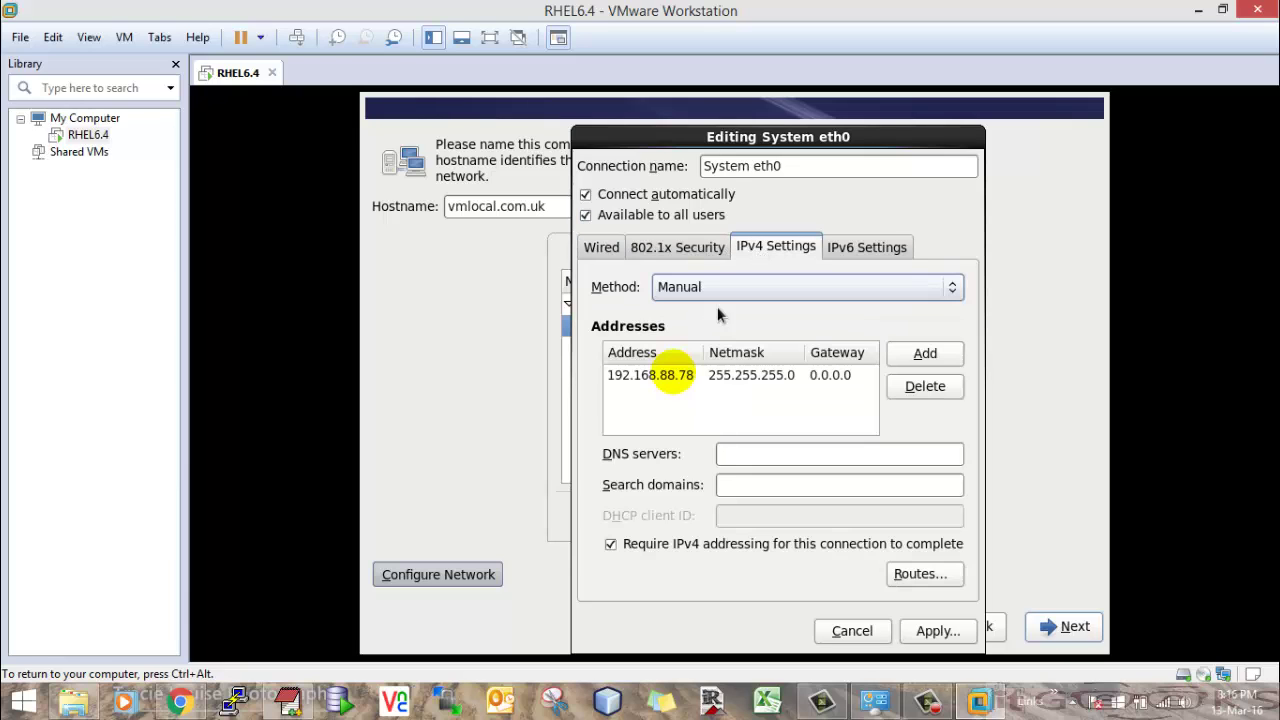
pyautogui.click(935, 630)
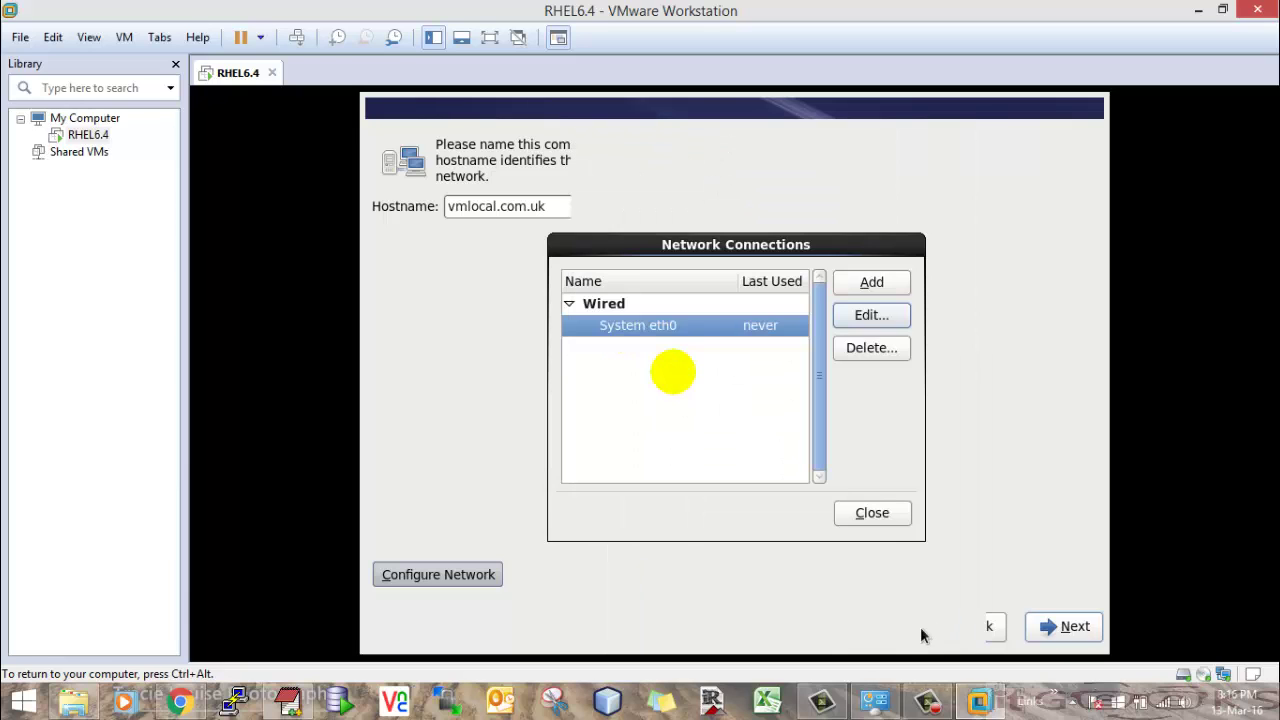
pyautogui.click(880, 520)
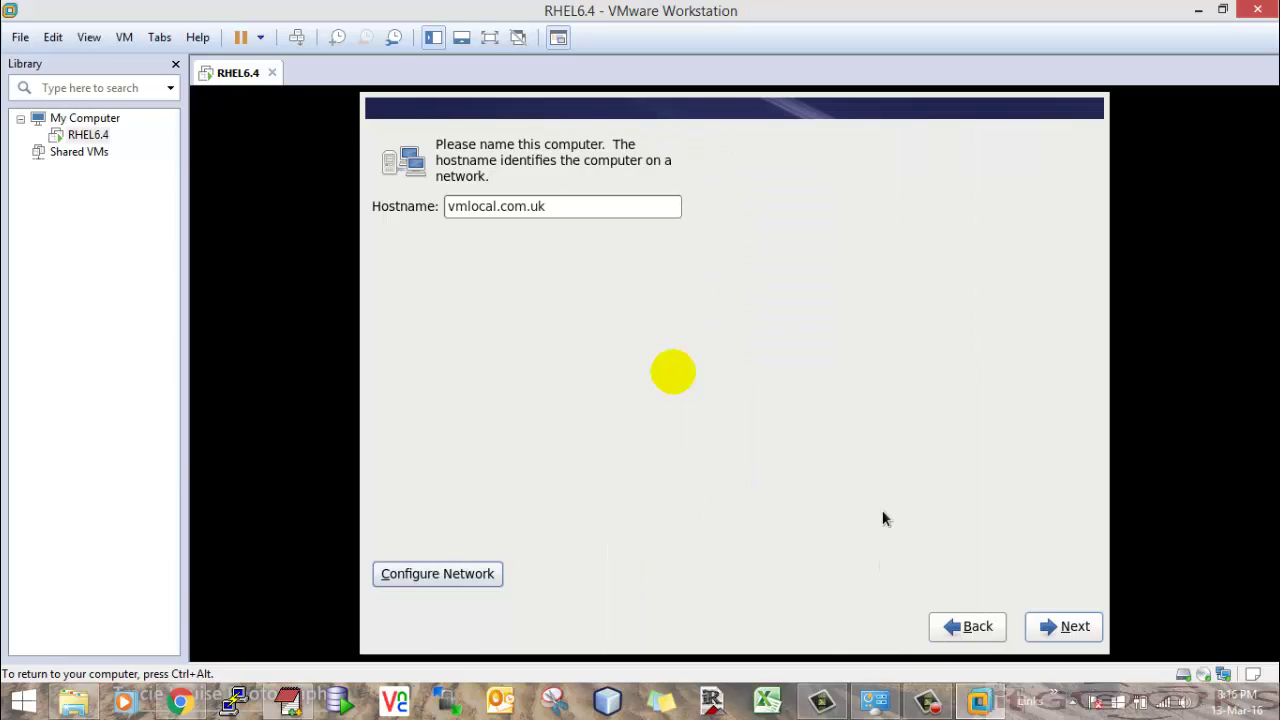
pyautogui.click(1056, 622)
# - Keep the default time zone, enter and confirm the root password, and accept the weak-password warning
pyautogui.click(1046, 628)
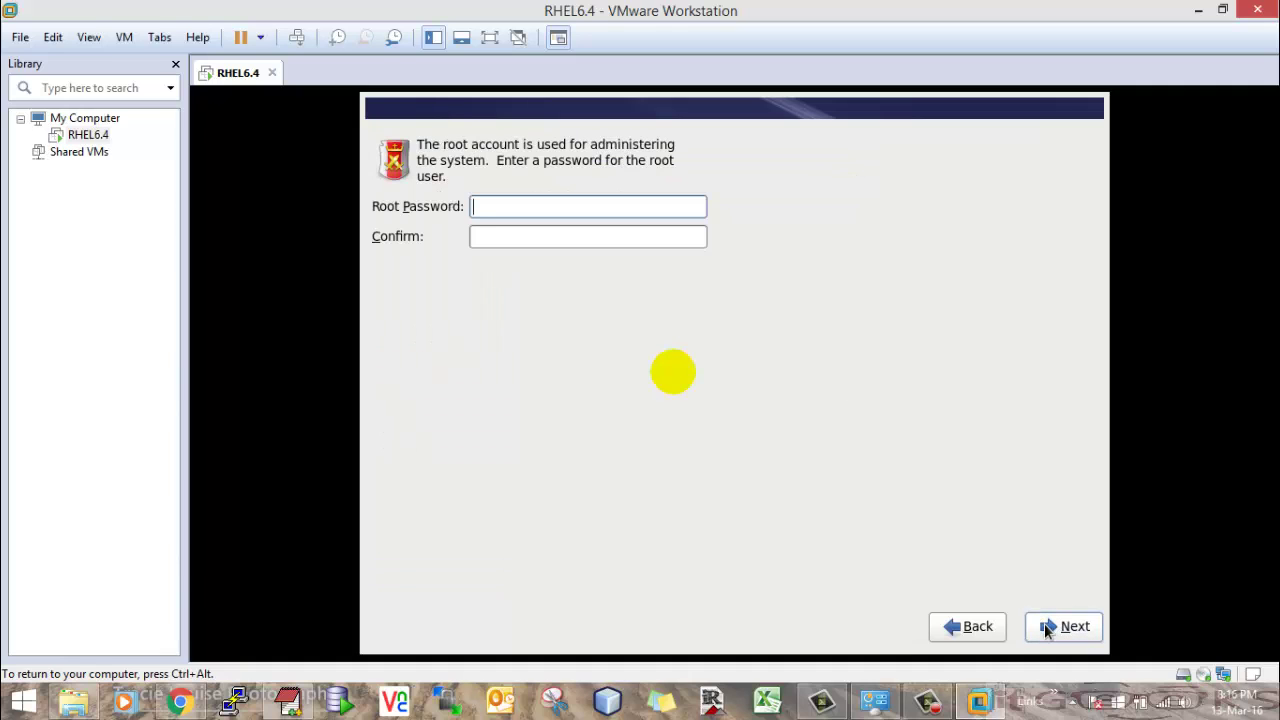
pyautogui.write('redhat1')
pyautogui.press('Tab')
pyautogui.write('redhat1')
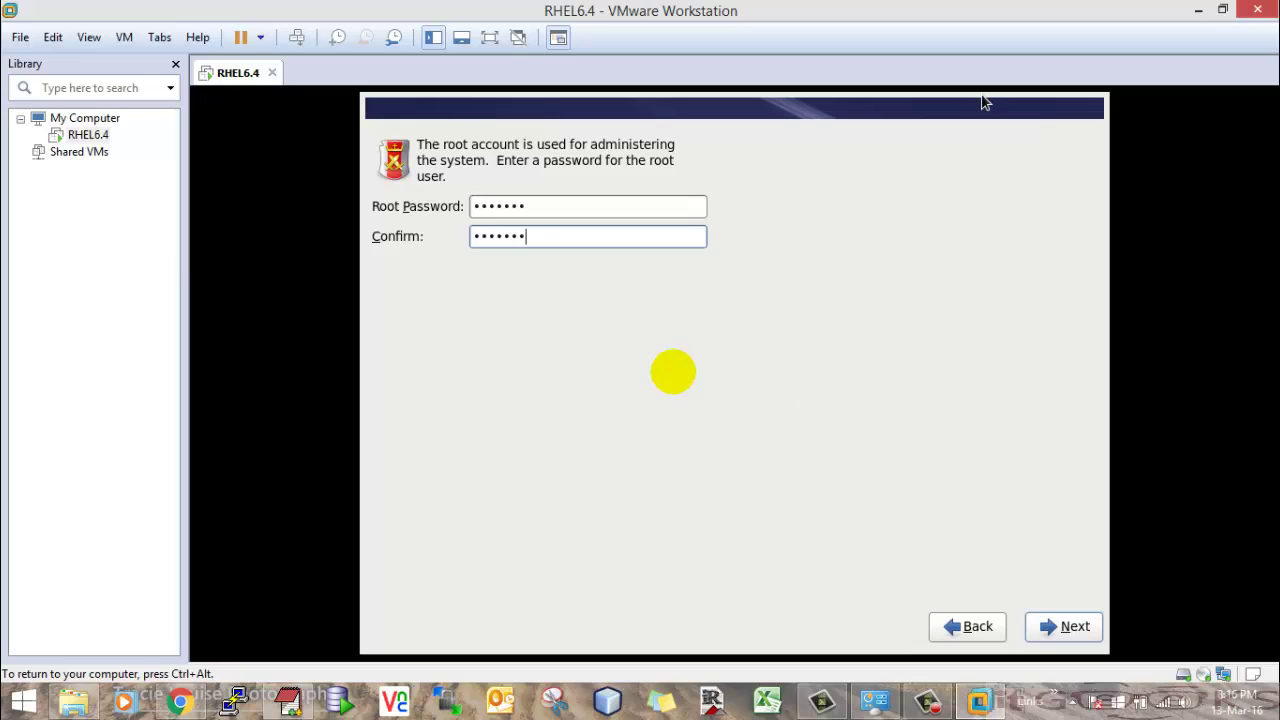
pyautogui.click(1044, 628)
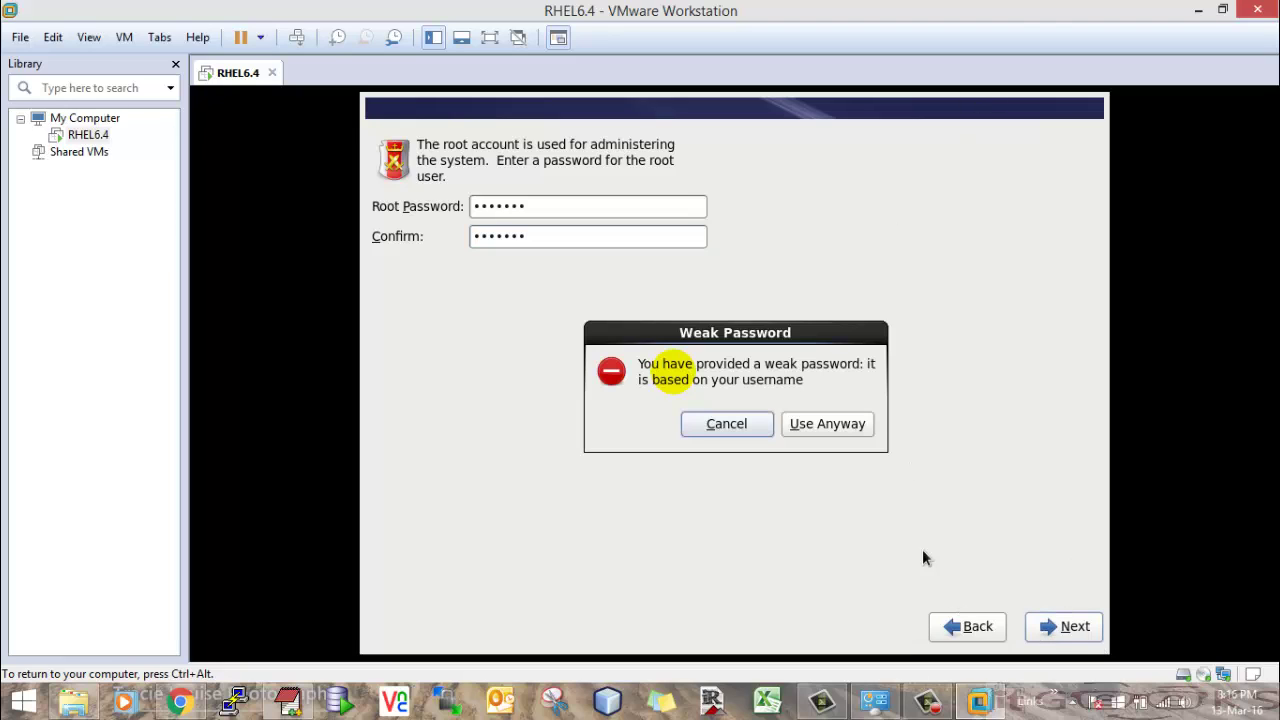
pyautogui.click(851, 427)
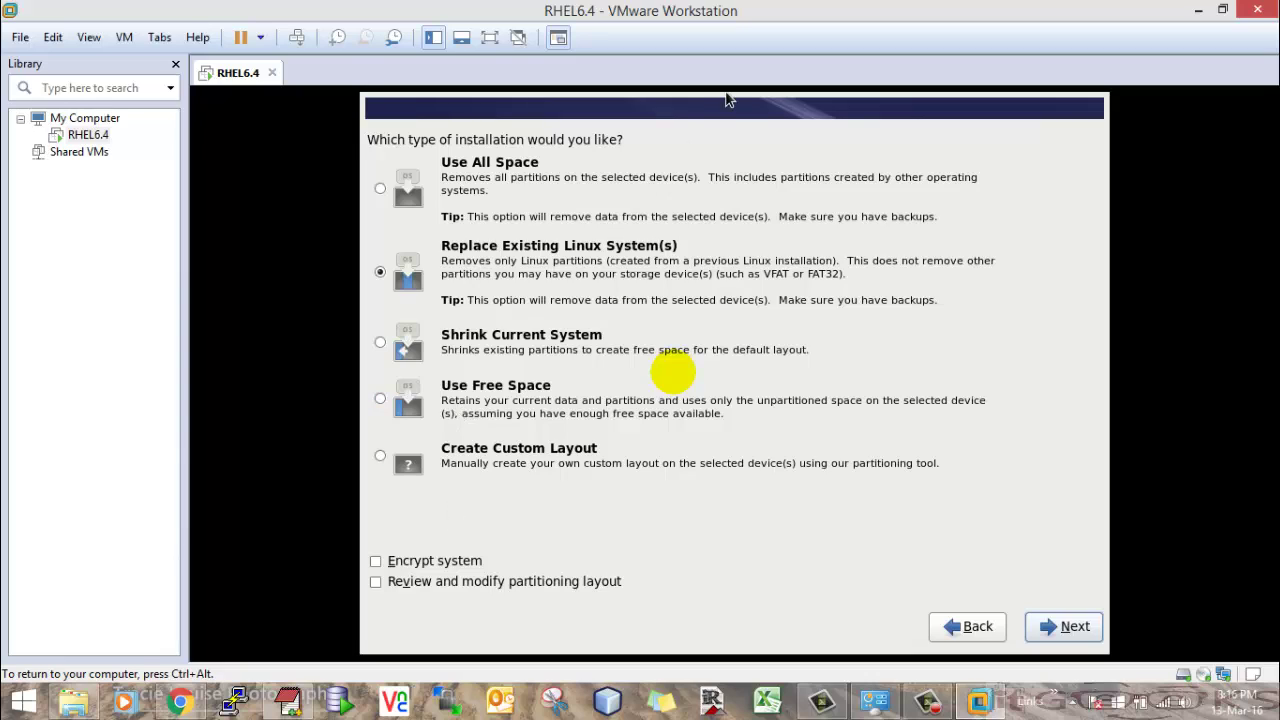
# - Select 'Review and modify partitioning layout' and continue to the device list
pyautogui.click(376, 582)
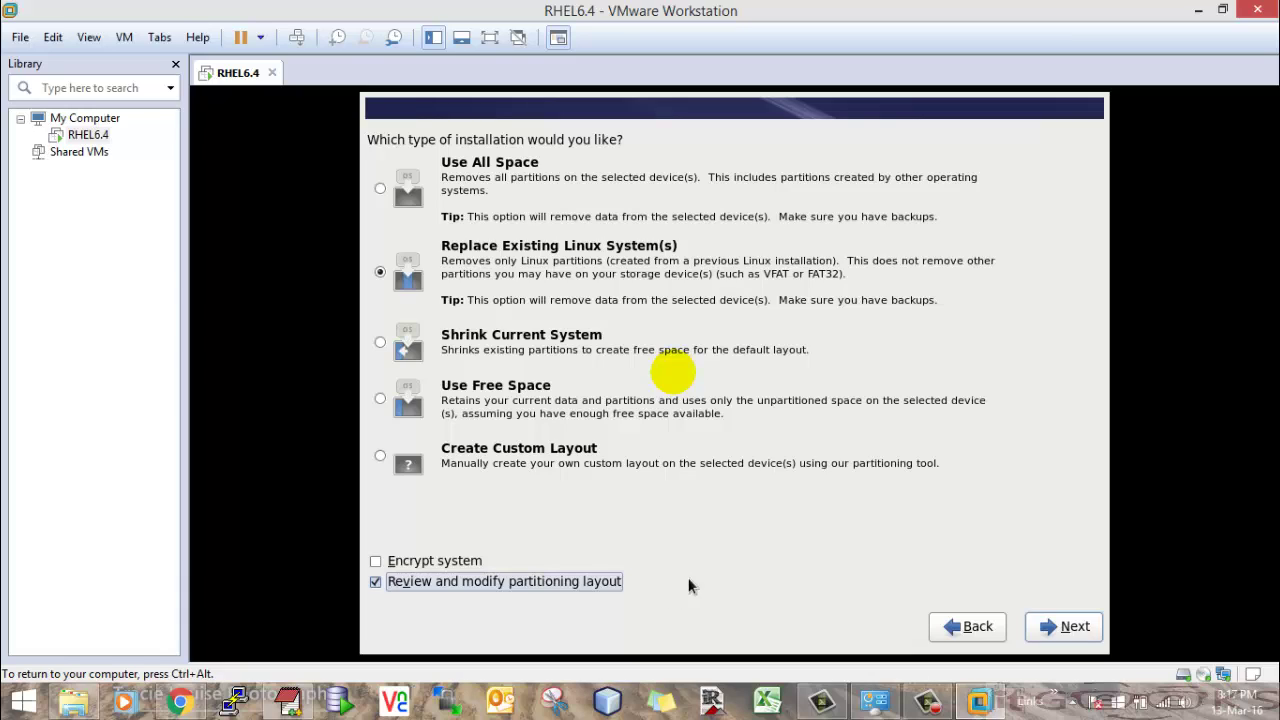
pyautogui.click(1058, 625)
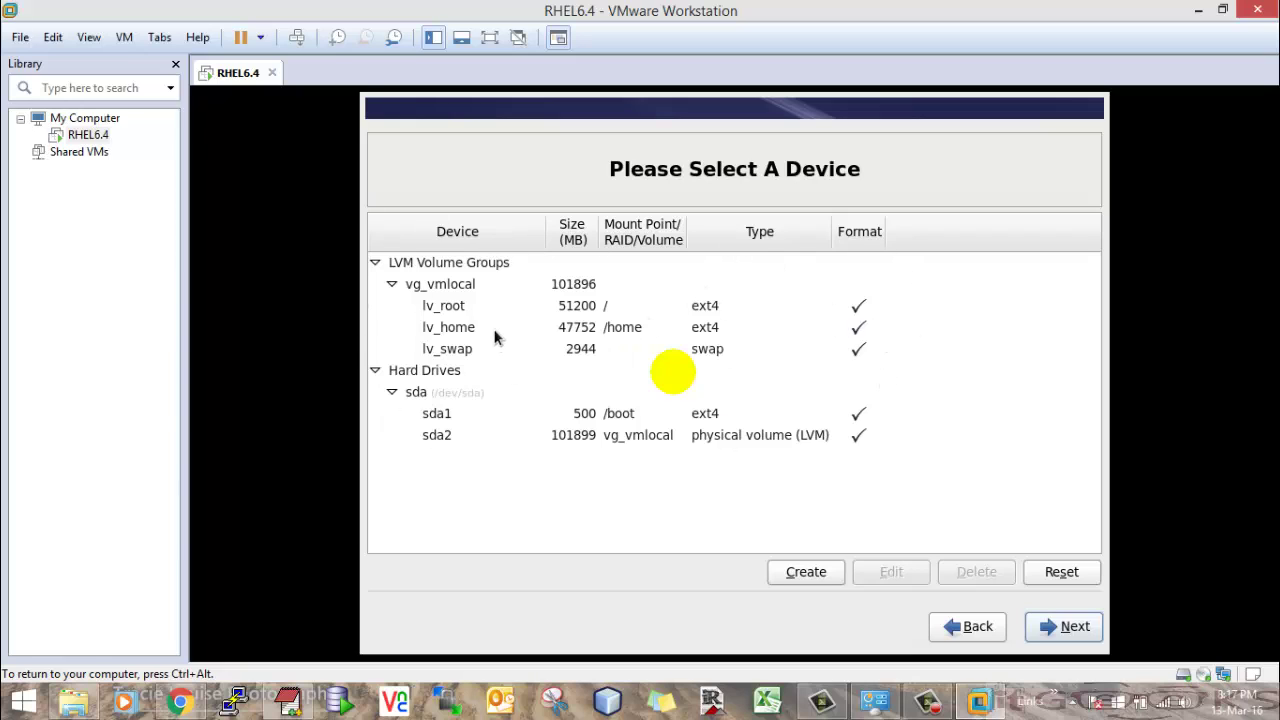
# - Shrink the lv_home logical volume to 5000 MB
pyautogui.doubleClick(573, 330)
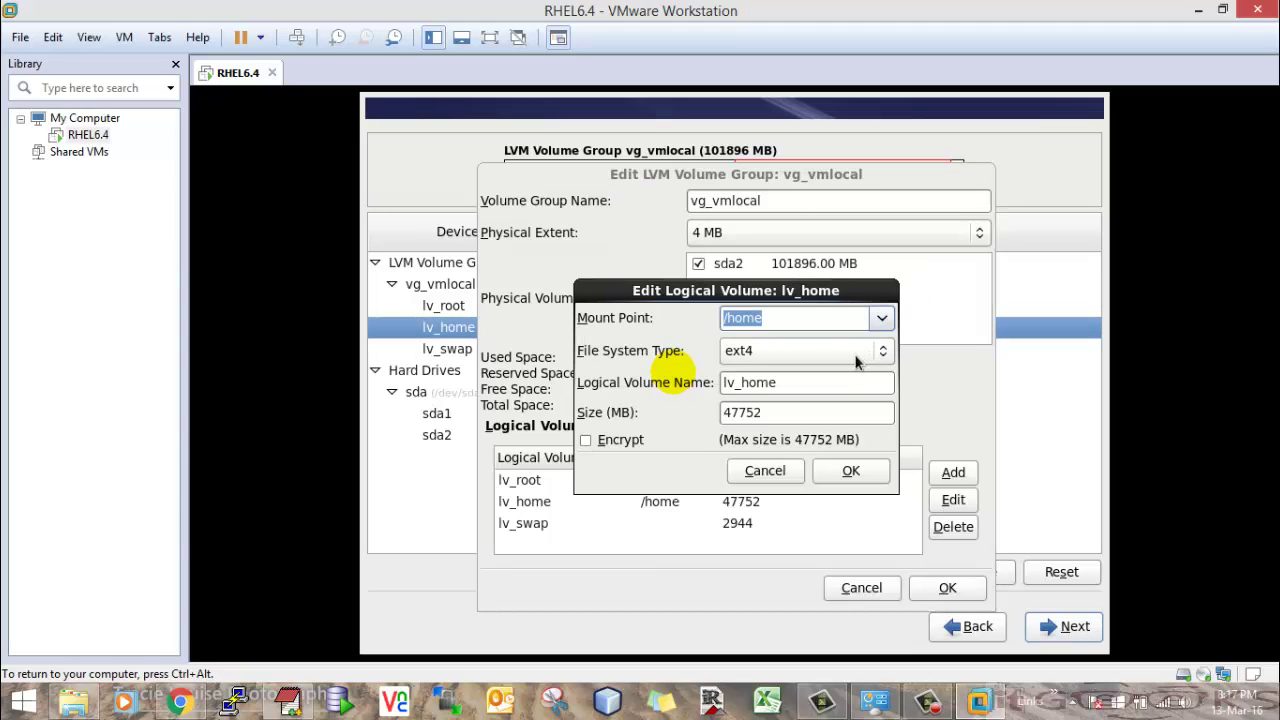
pyautogui.press('Tab')
pyautogui.press('Tab')
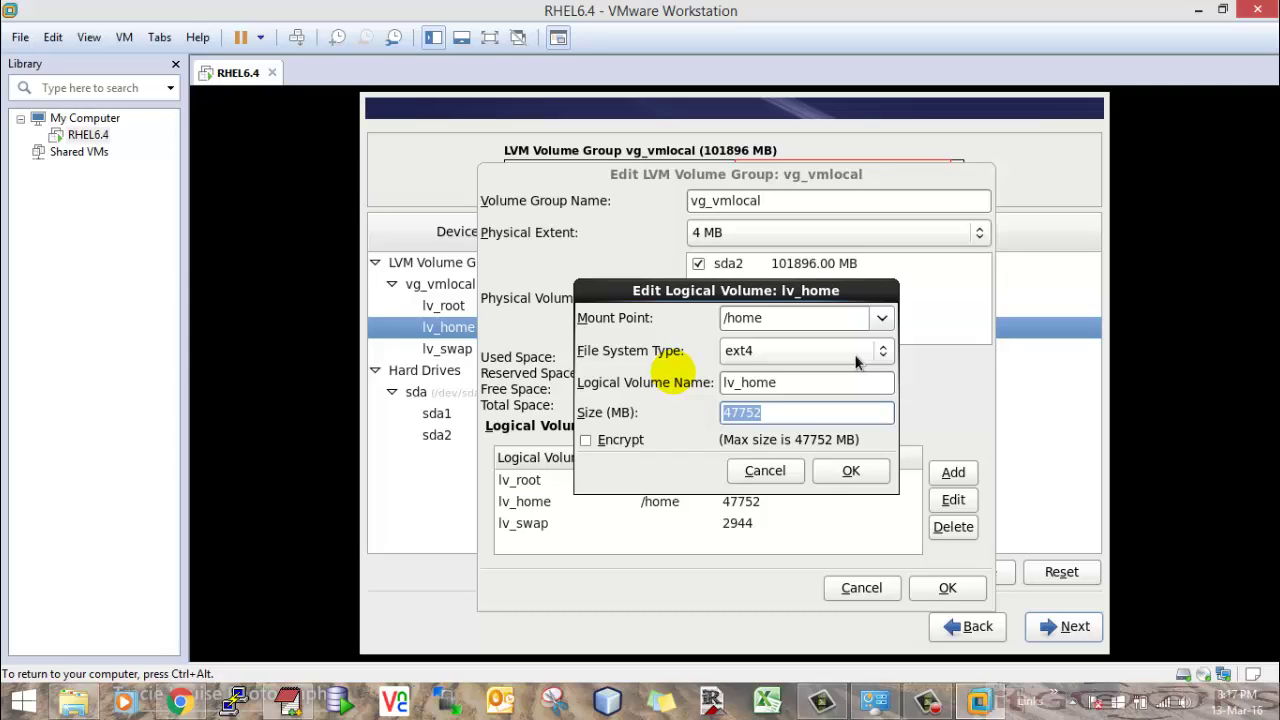
pyautogui.write('5000')
pyautogui.click(850, 471)
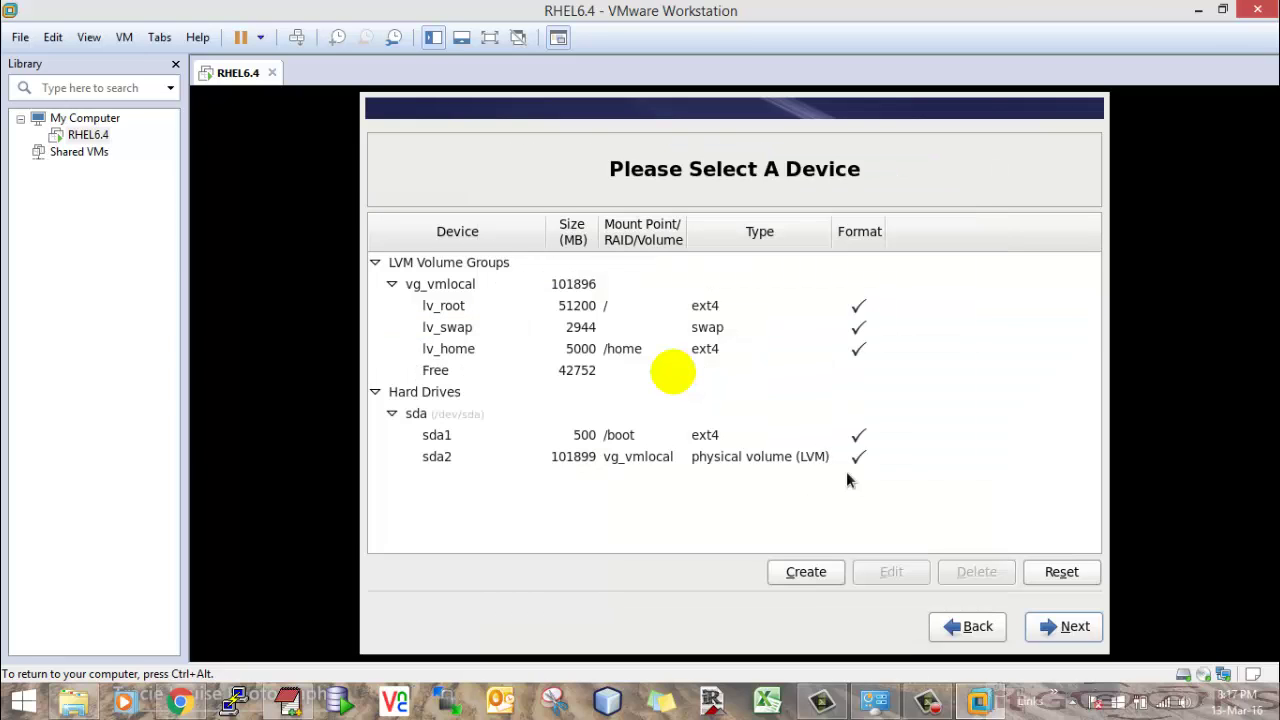
# - Grow the lv_swap logical volume from 2944 MB to 26000 MB
pyautogui.doubleClick(584, 337)
pyautogui.moveTo(803, 293); pyautogui.dragTo(751, 249)
pyautogui.moveTo(723, 366); pyautogui.dragTo(590, 377)
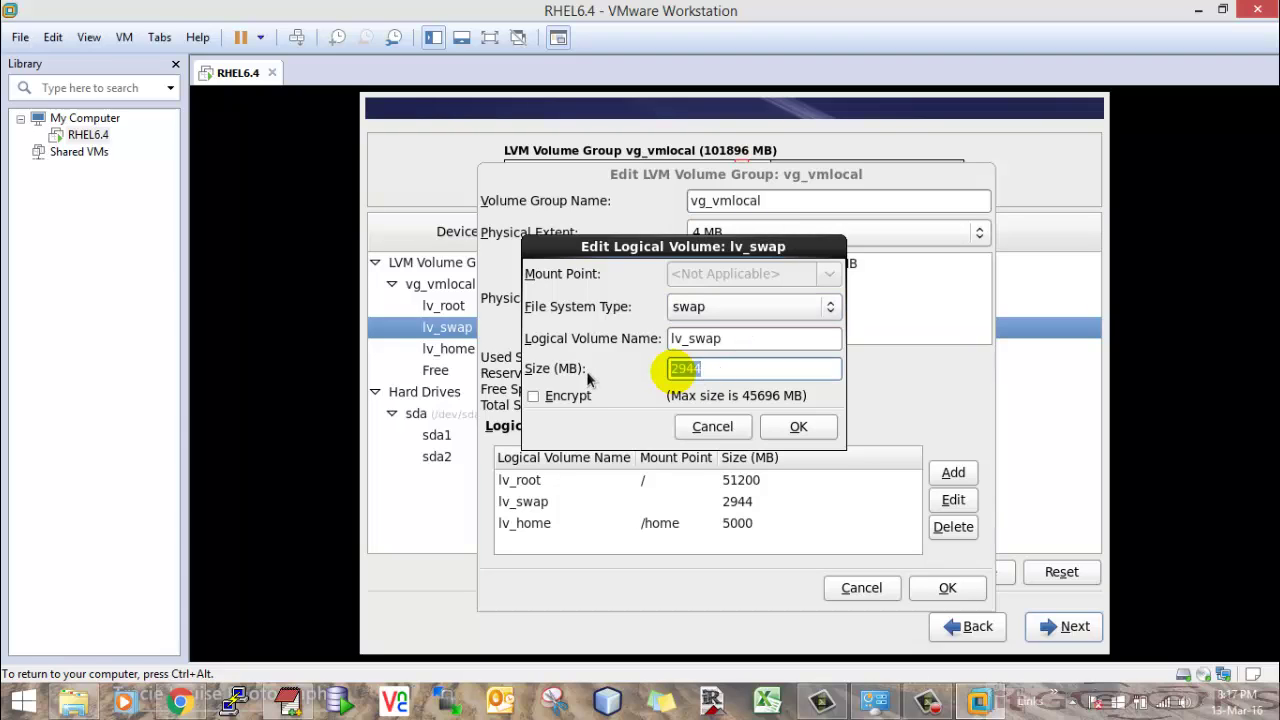
pyautogui.write('26000')
pyautogui.click(799, 426)
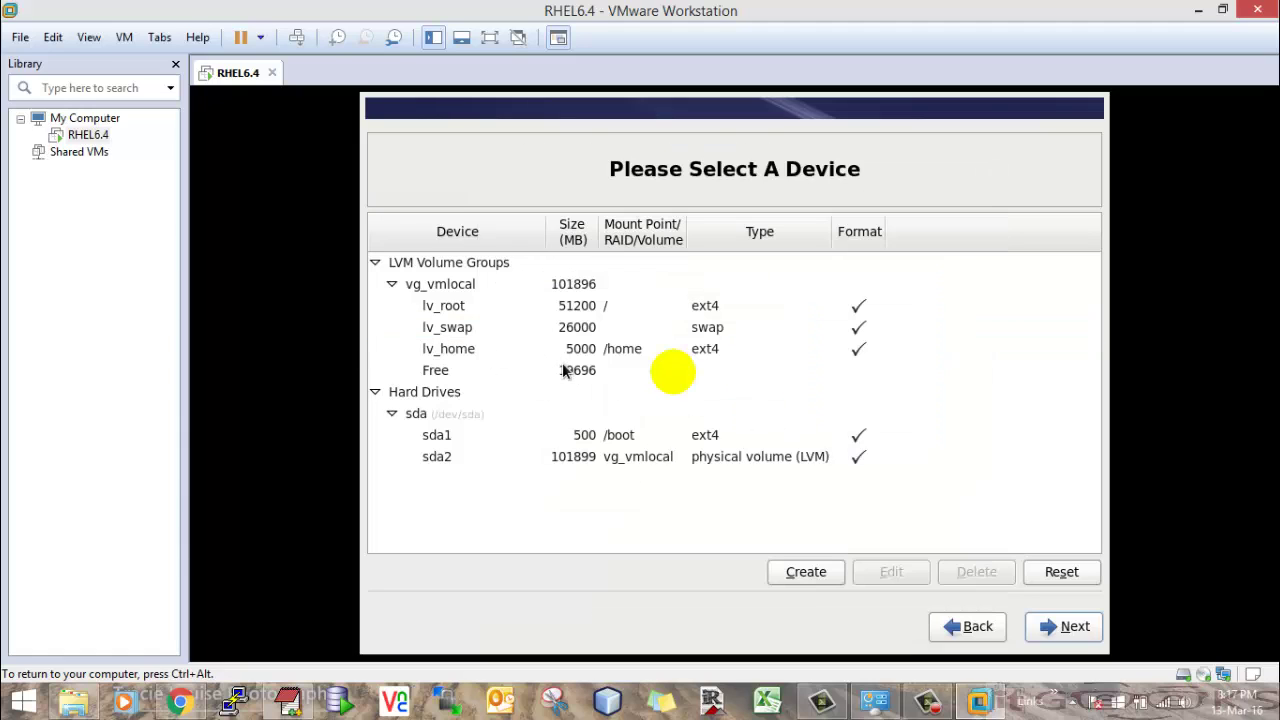
# - Try creating a 30000 MB lv_soft volume at /software, then cancel after the not-enough-space error
pyautogui.doubleClick(563, 371)
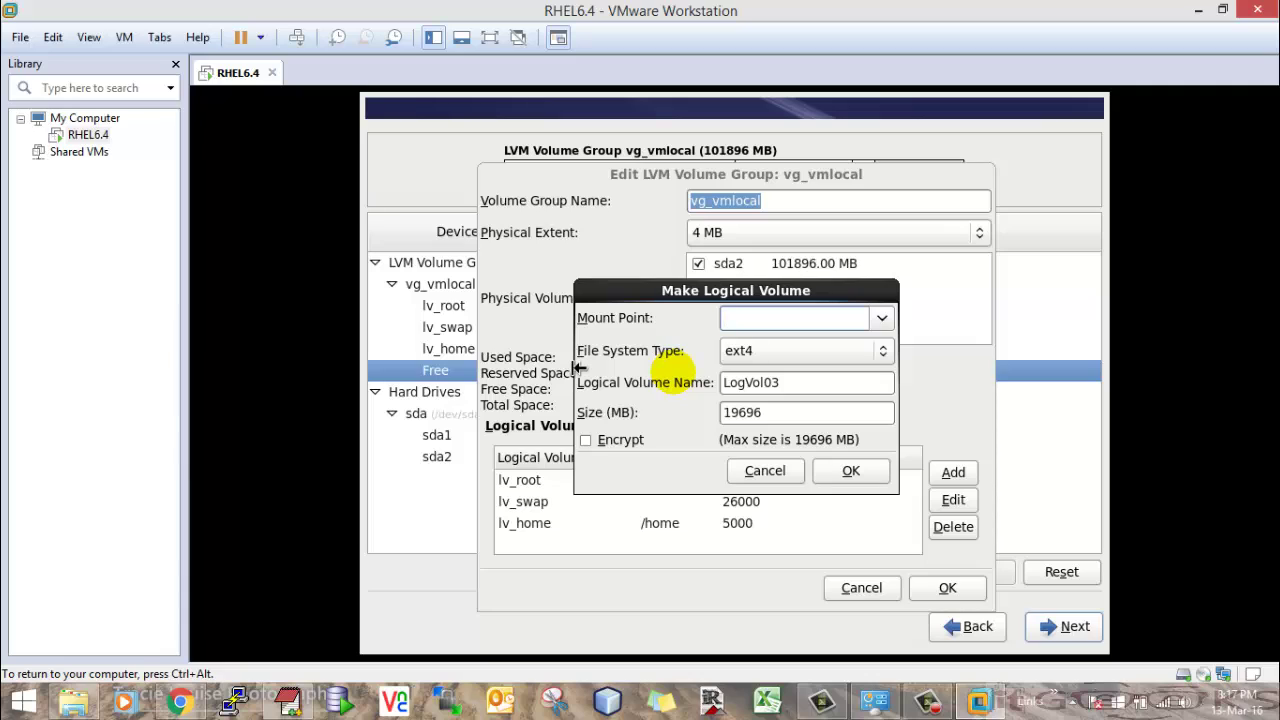
pyautogui.write('/software')
pyautogui.press('Tab')
pyautogui.press('Tab')
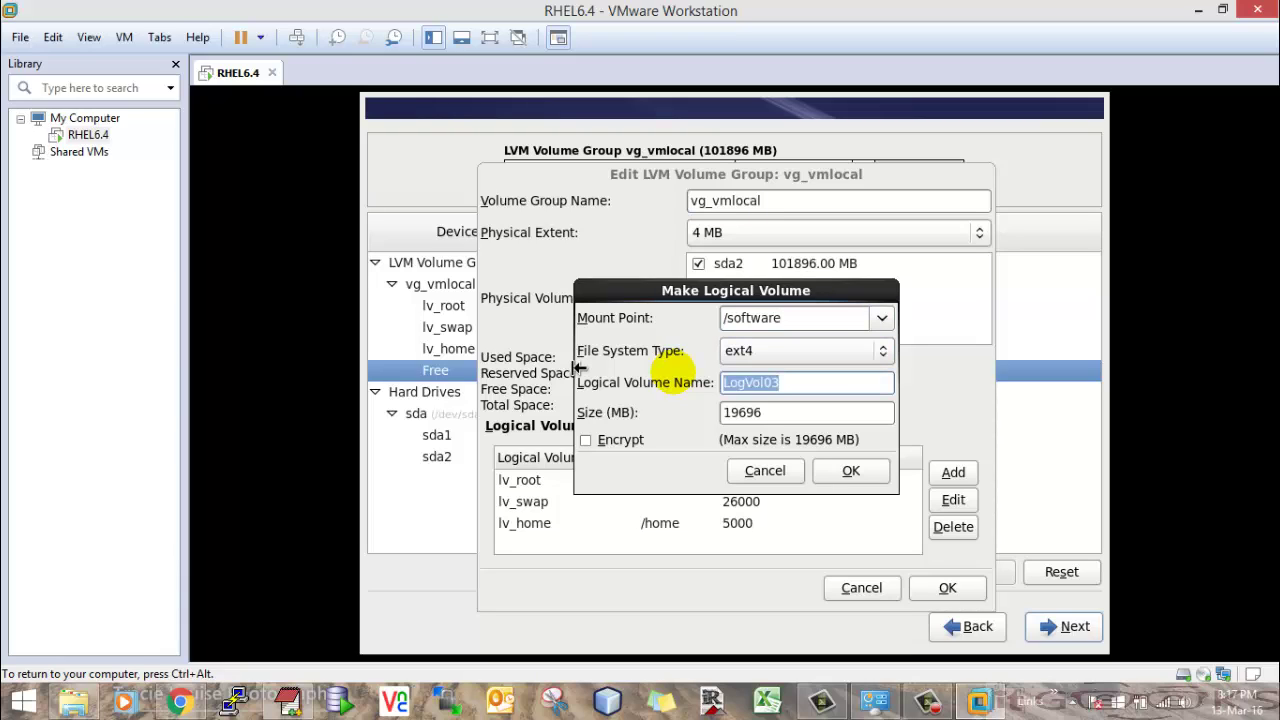
pyautogui.write('lv_soft')
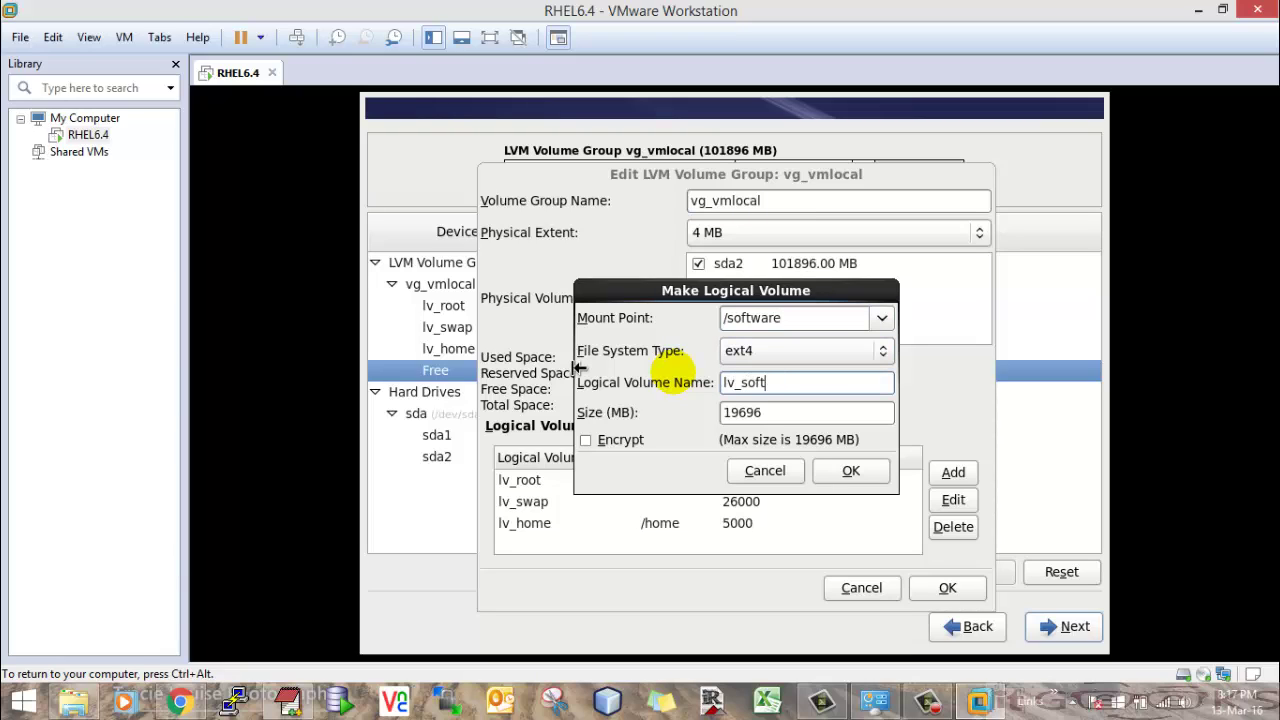
pyautogui.press('Tab')
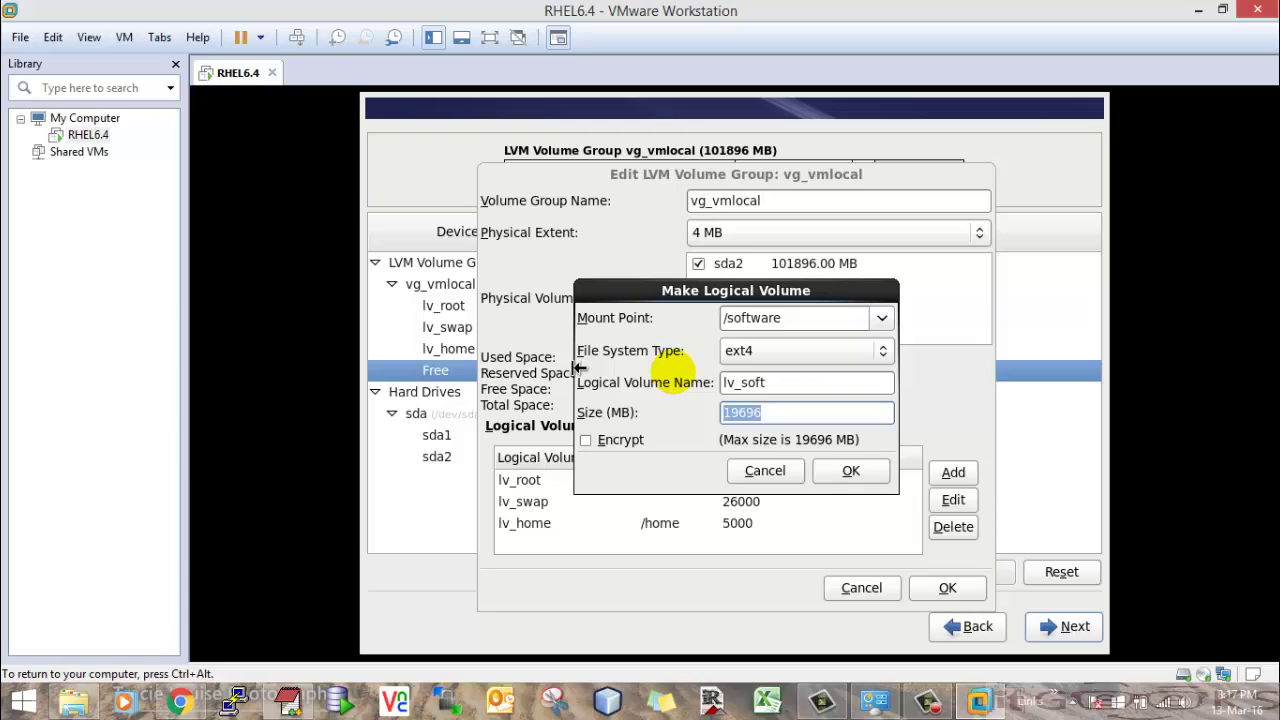
pyautogui.write('30000')
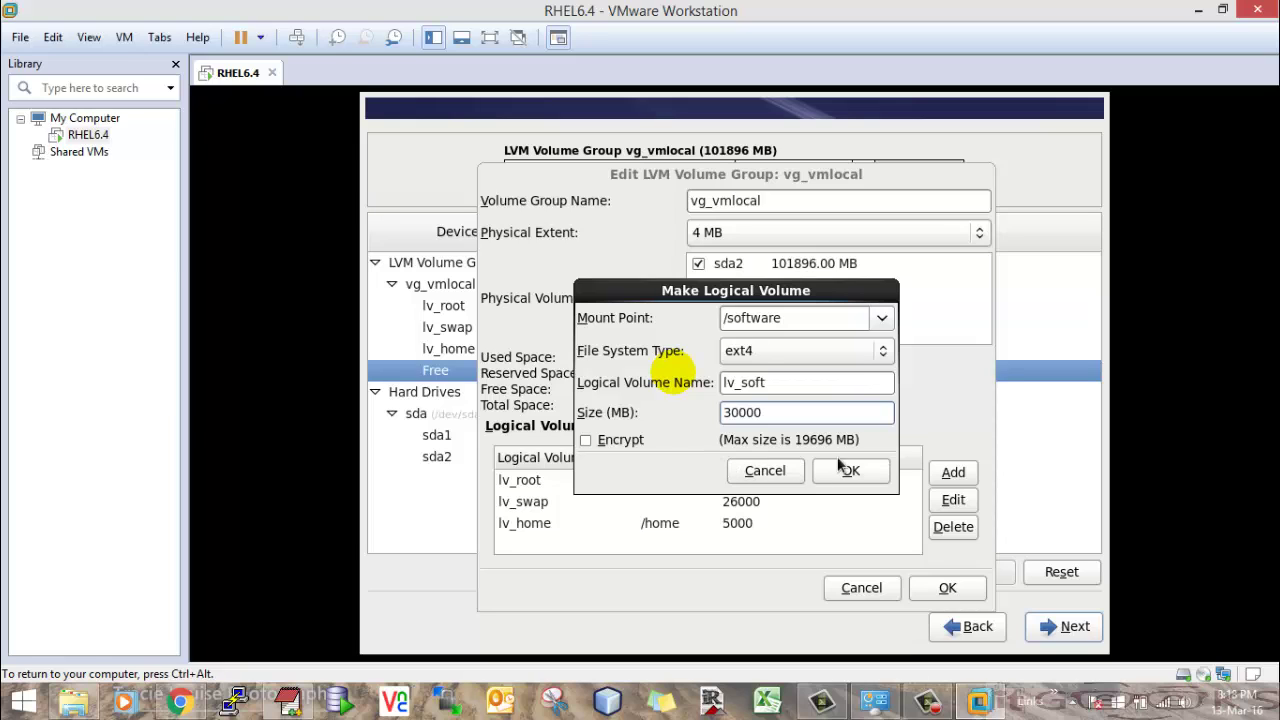
pyautogui.click(845, 470)
pyautogui.click(866, 449)
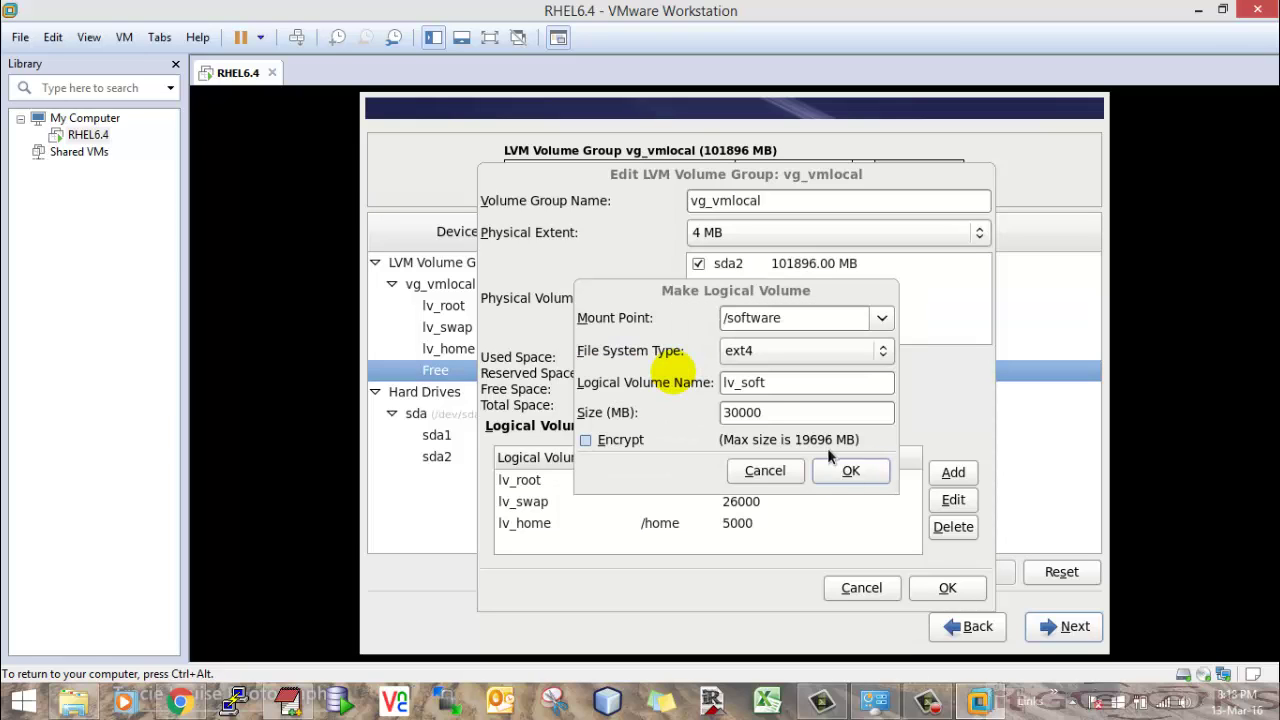
pyautogui.click(764, 471)
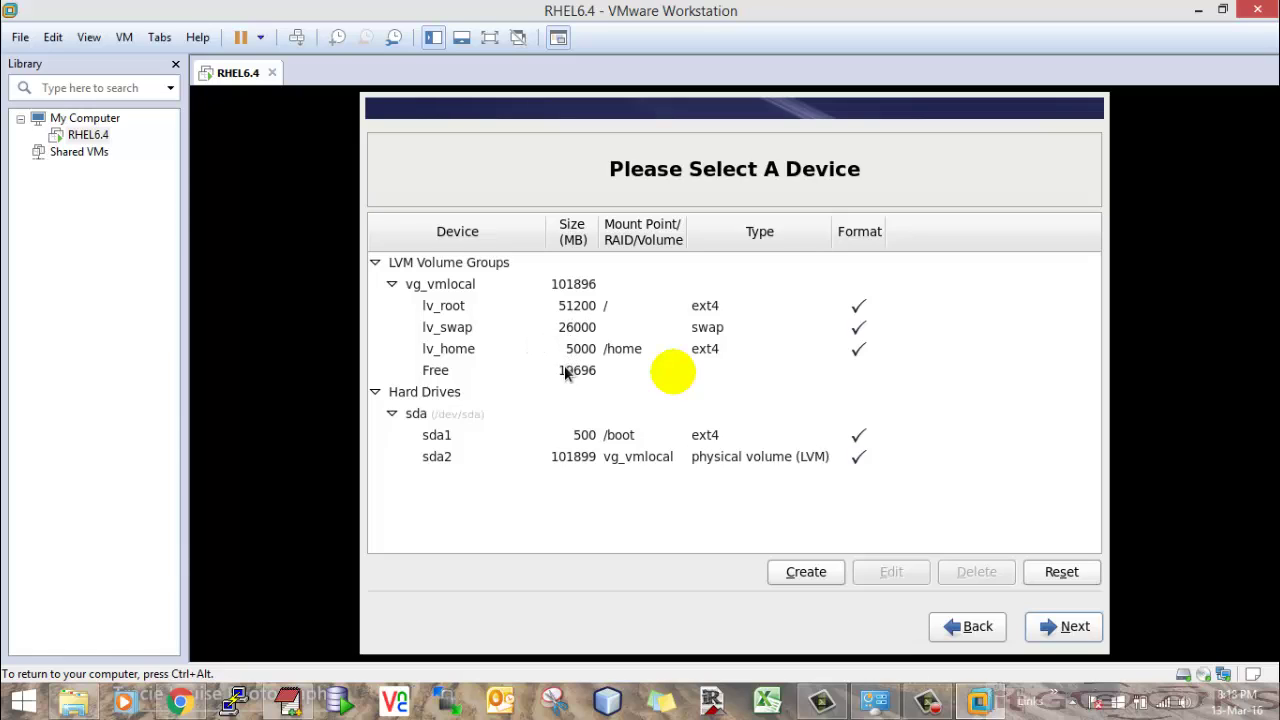
# - Shrink lv_root from 51200 MB to 10000 MB
pyautogui.doubleClick(575, 309)
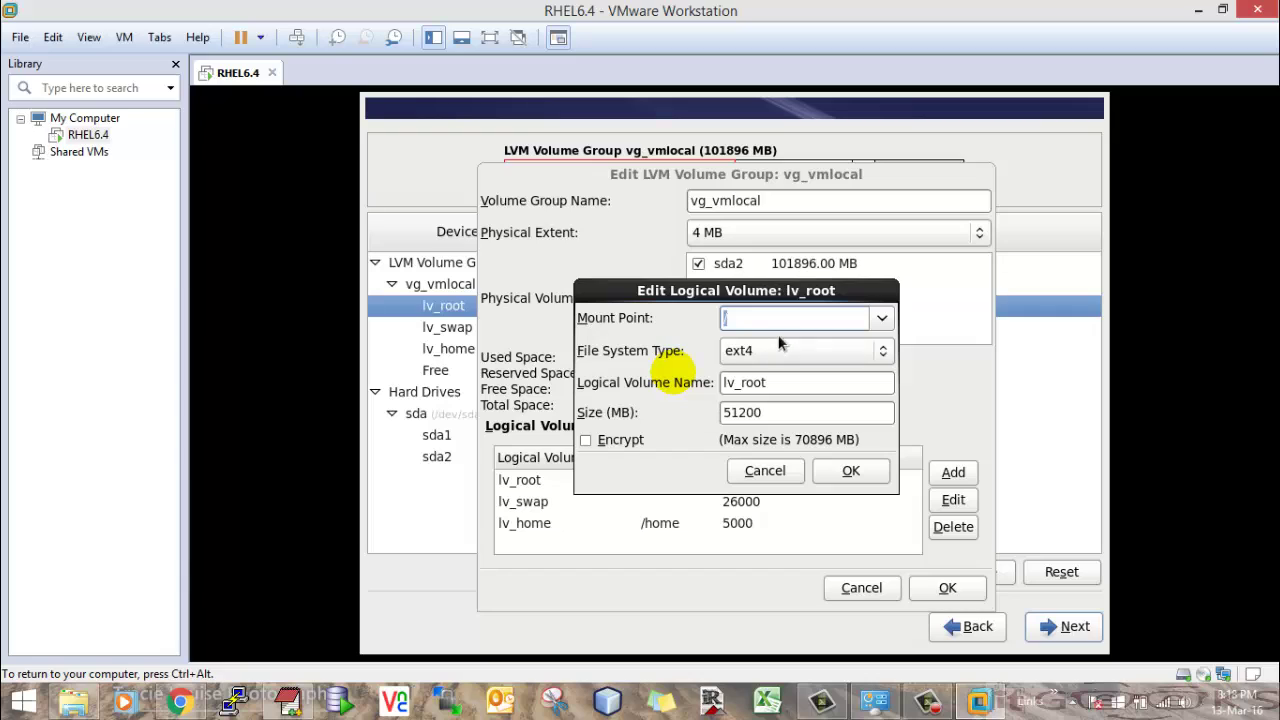
pyautogui.doubleClick(782, 418)
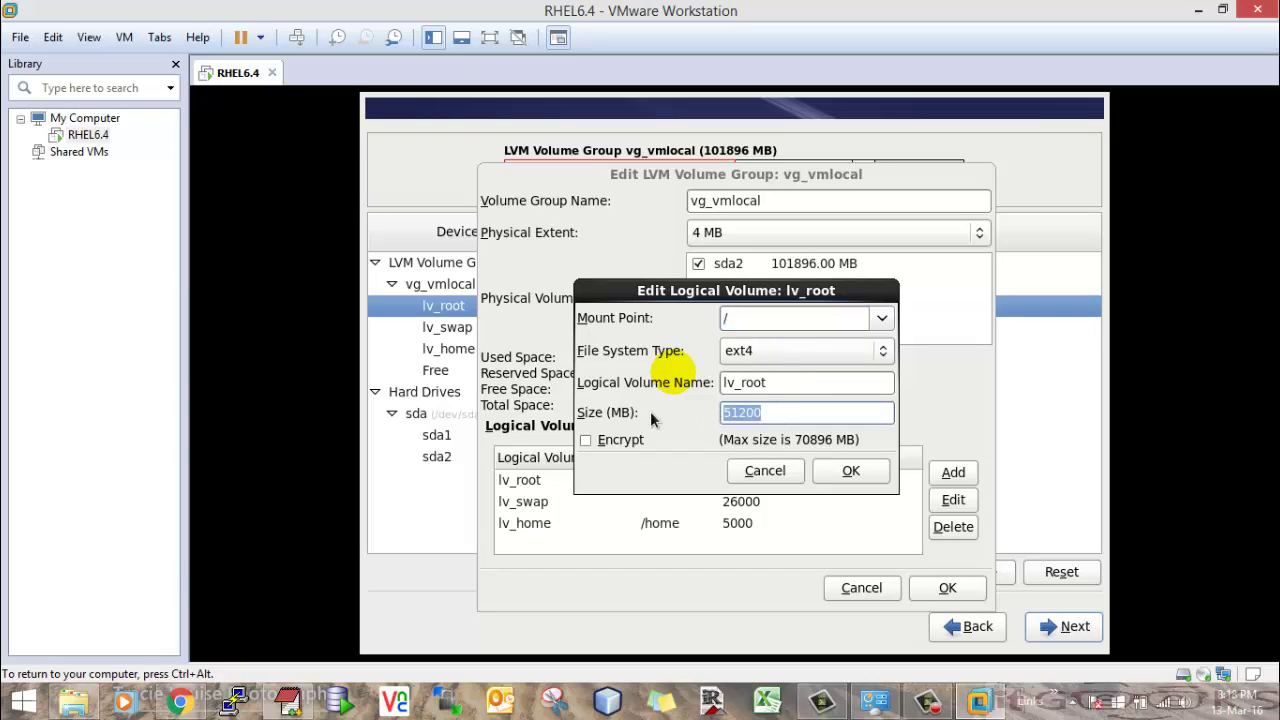
pyautogui.write('10000')
pyautogui.click(843, 475)
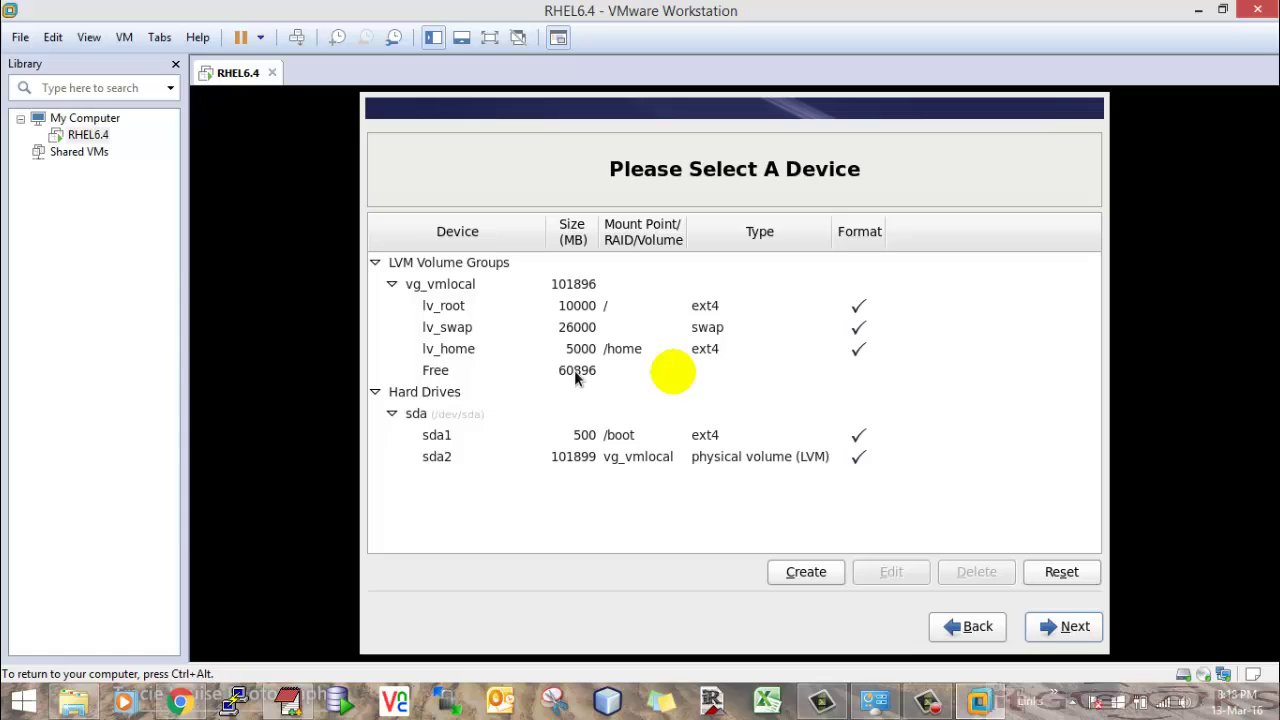
# - Create a 30000 MB logical volume lv_soft mounted at /software
pyautogui.doubleClick(573, 374)
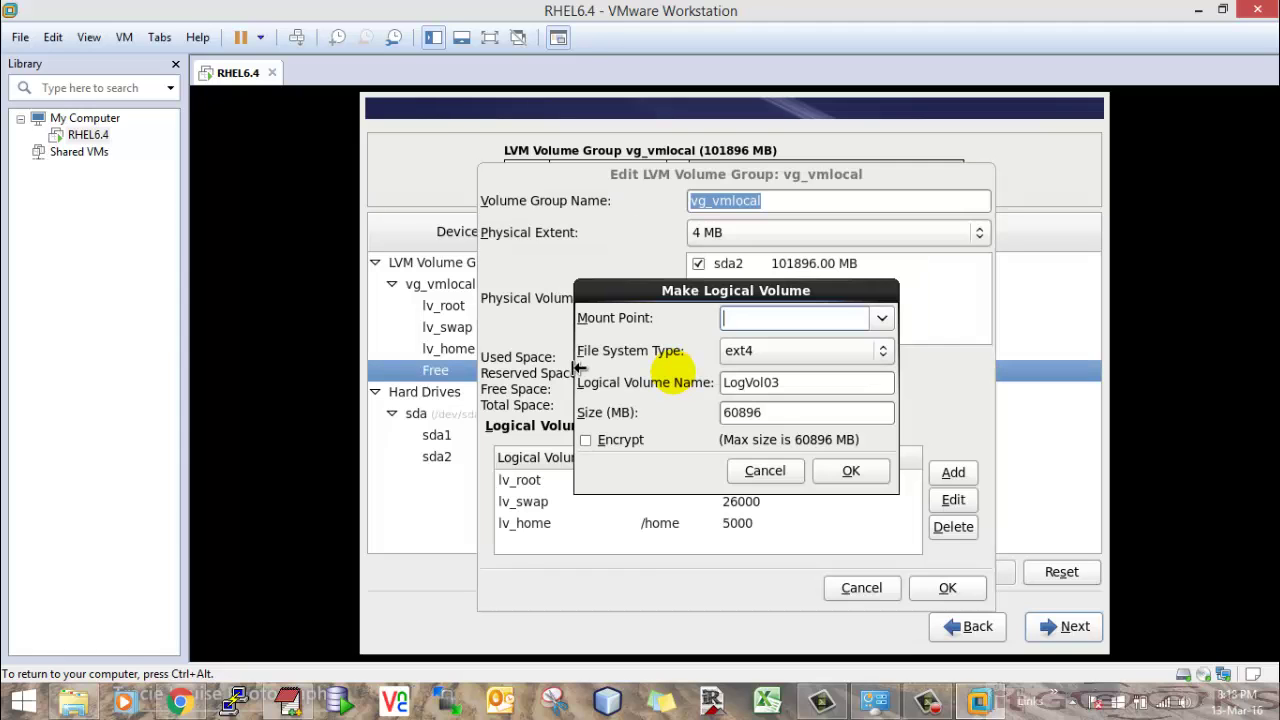
pyautogui.write('/software')
pyautogui.press('Tab')
pyautogui.press('Tab')
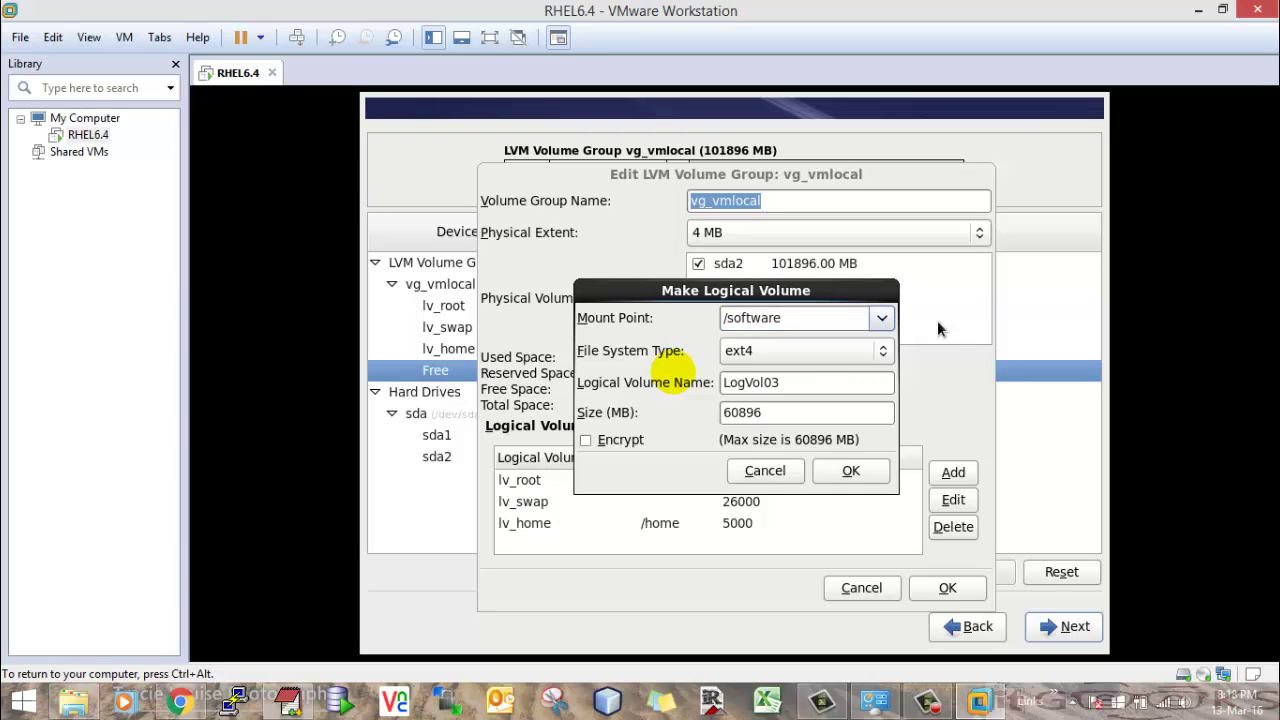
pyautogui.write('lv_soft')
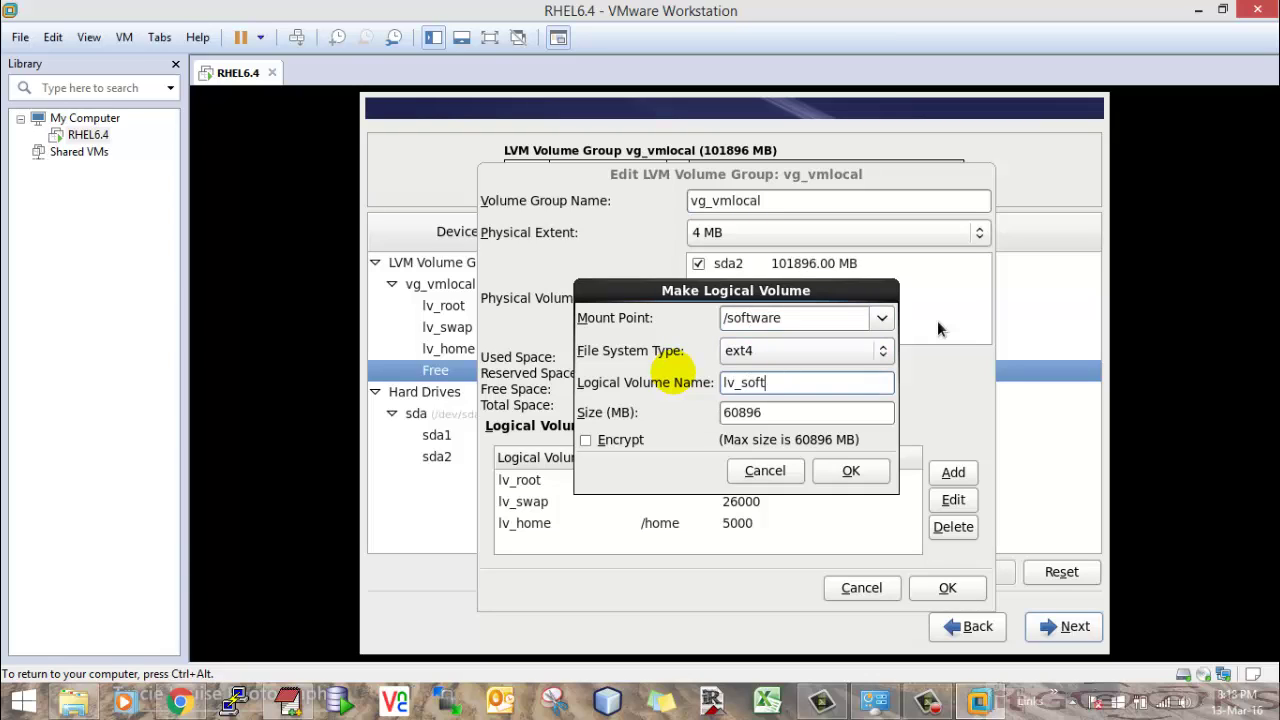
pyautogui.press('Tab')
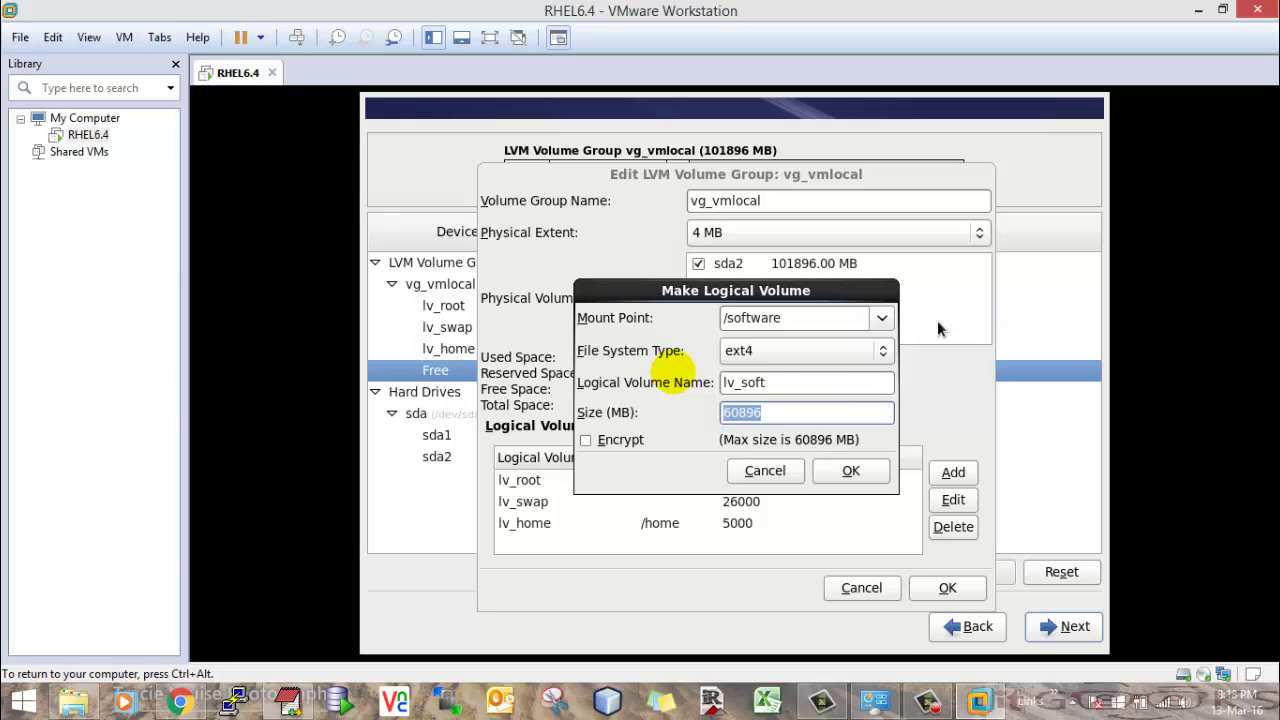
pyautogui.write('30000')
pyautogui.click(850, 471)
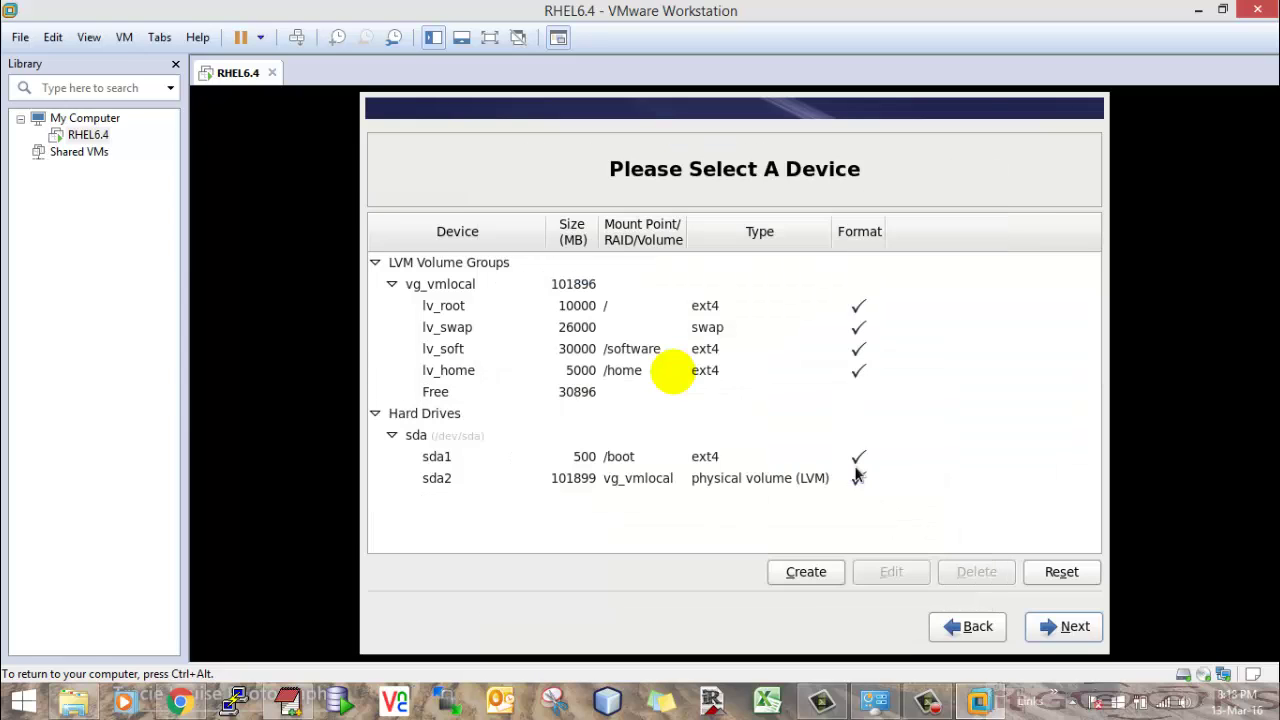
# - Create a 10000 MB logical volume lv_oradata mounted at /oradata
pyautogui.doubleClick(578, 394)
pyautogui.write('/')
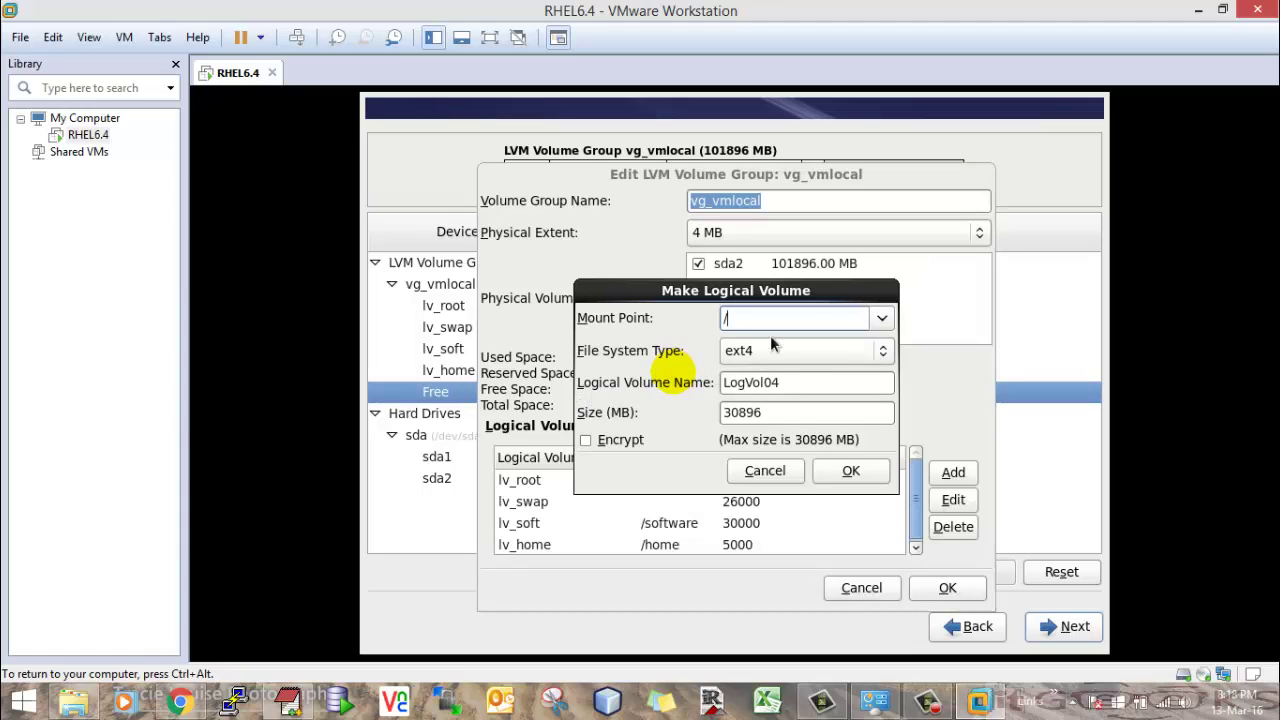
pyautogui.write('oradata')
pyautogui.press('Tab')
pyautogui.press('Tab')
pyautogui.write('lv')
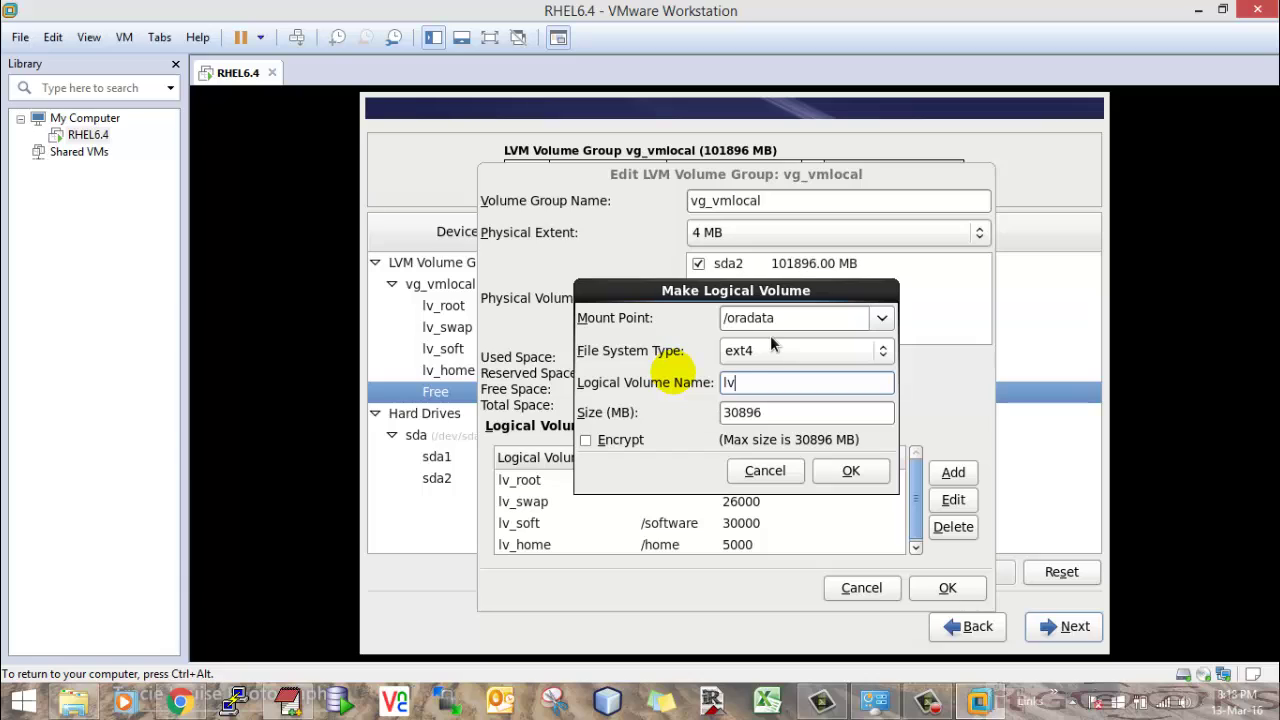
pyautogui.write('_oradata')
pyautogui.press('Tab')
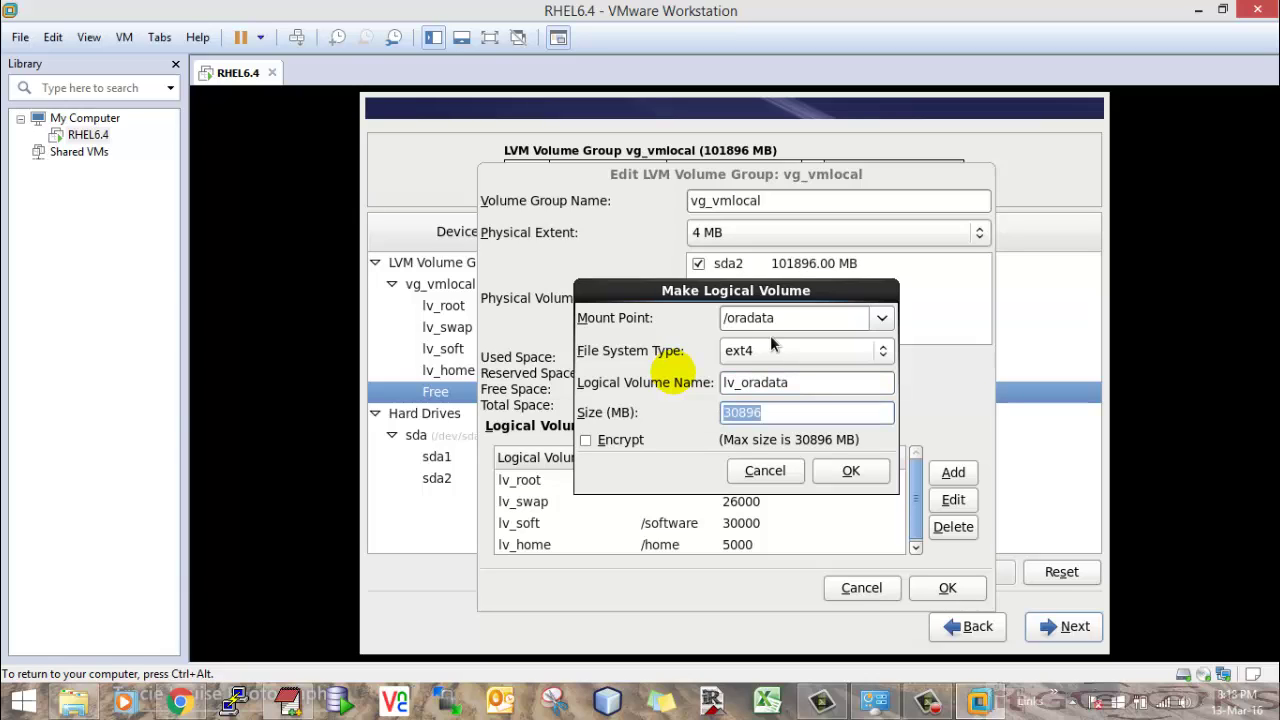
pyautogui.write('100d0')
pyautogui.press('BackSpace')
pyautogui.press('BackSpace')
pyautogui.write('00')
pyautogui.click(855, 468)
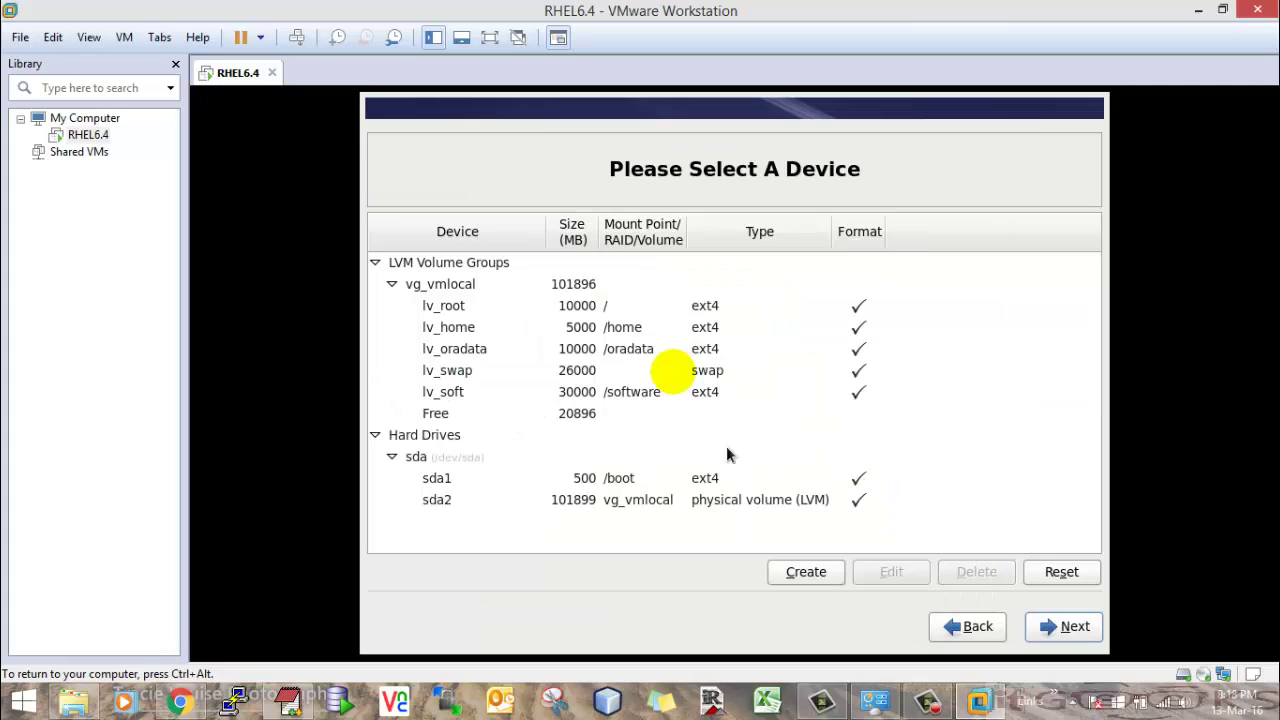
# - Create a 10000 MB logical volume lv_tmp mounted at /tmp
pyautogui.doubleClick(578, 415)
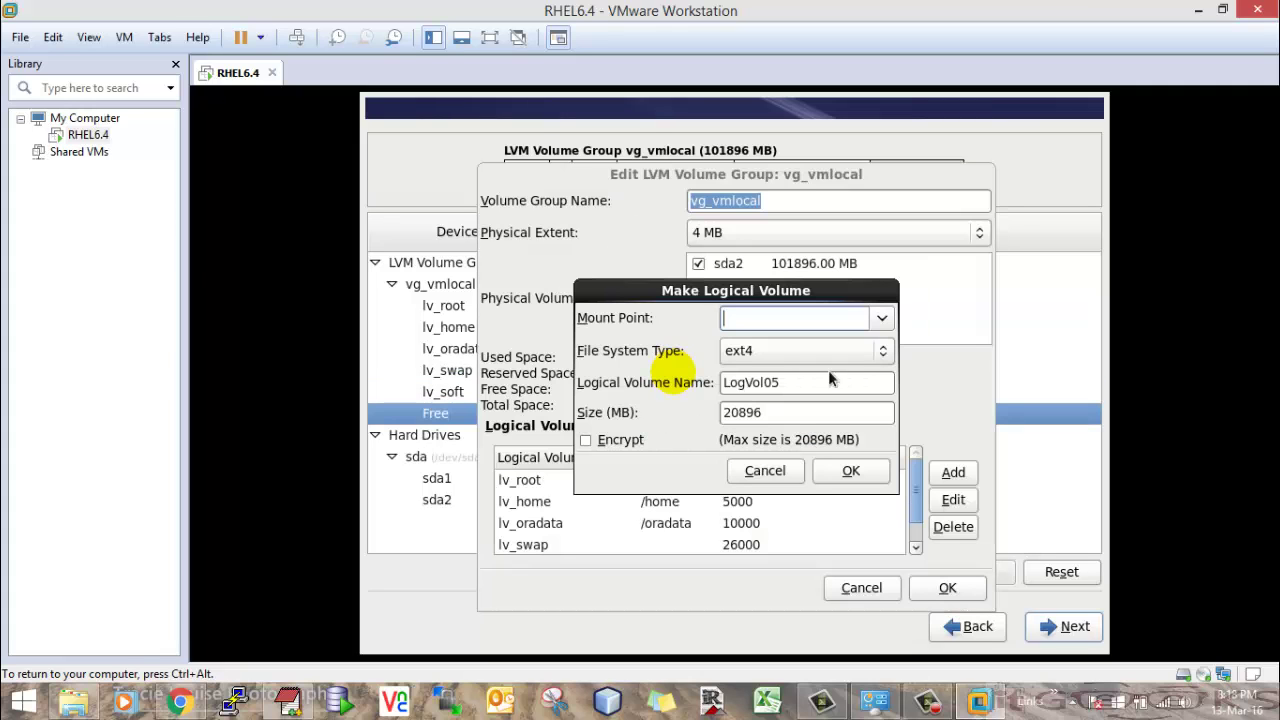
pyautogui.click(880, 320)
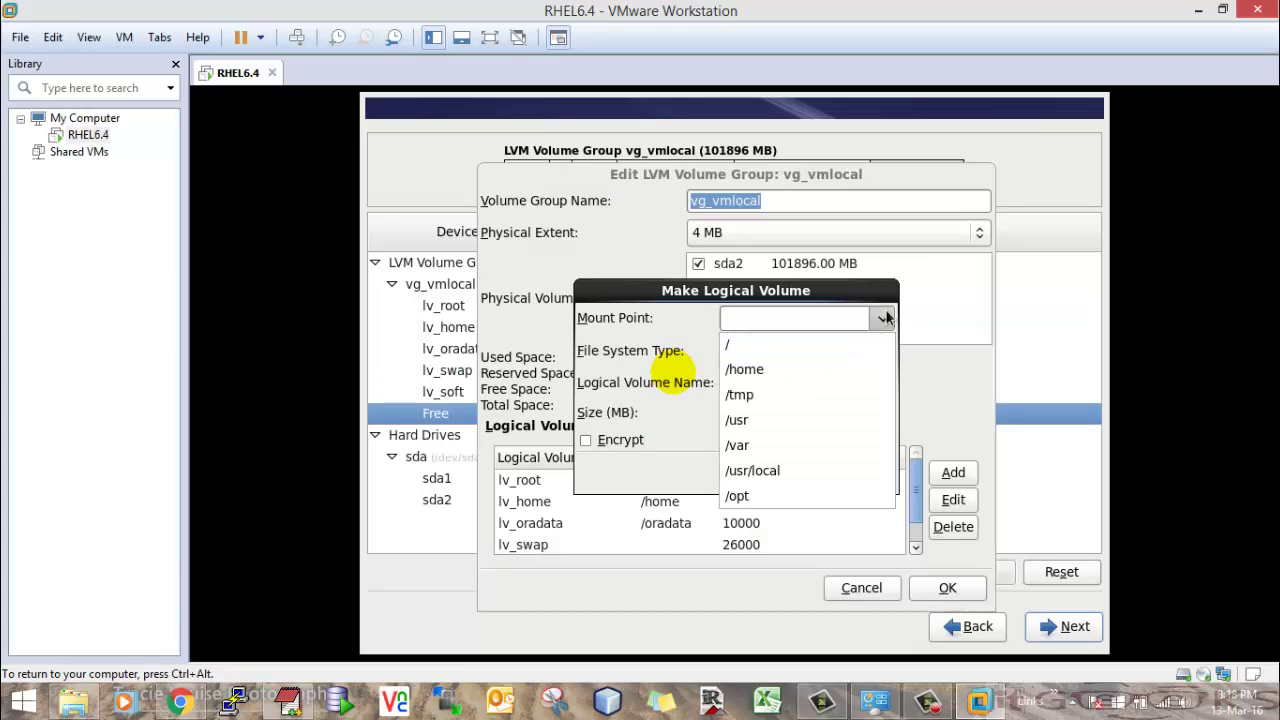
pyautogui.click(770, 394)
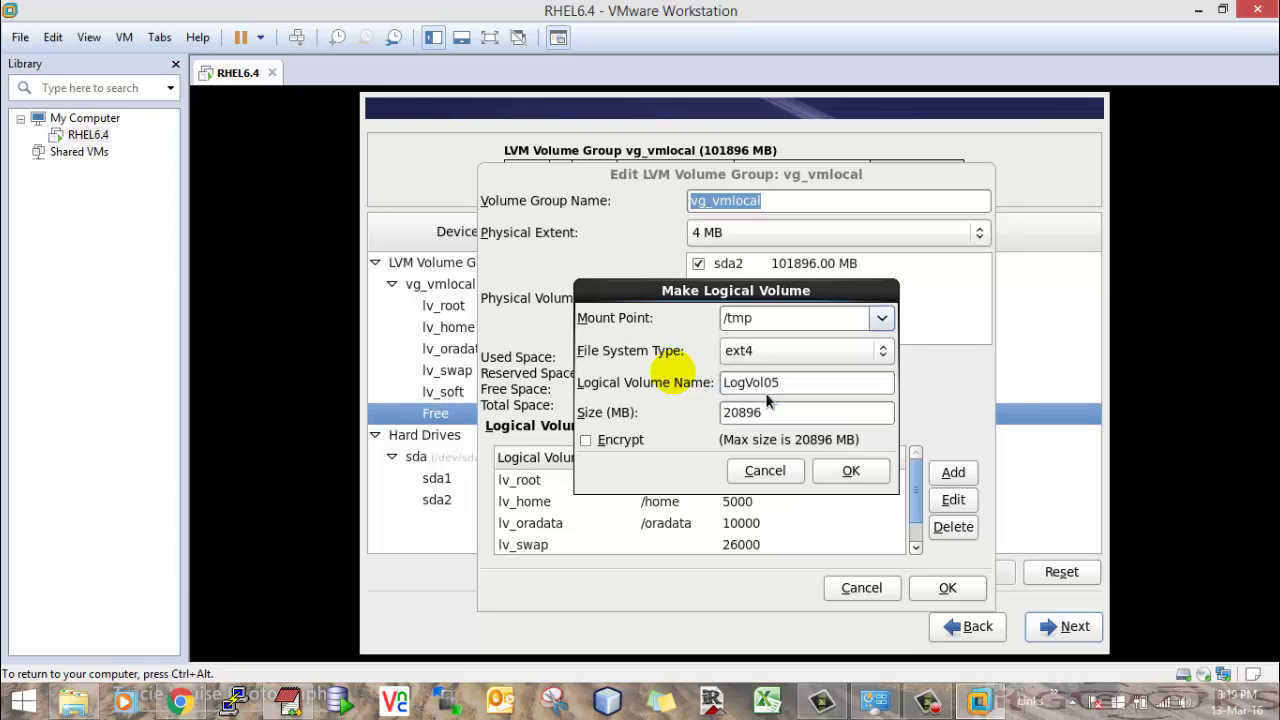
pyautogui.doubleClick(790, 384)
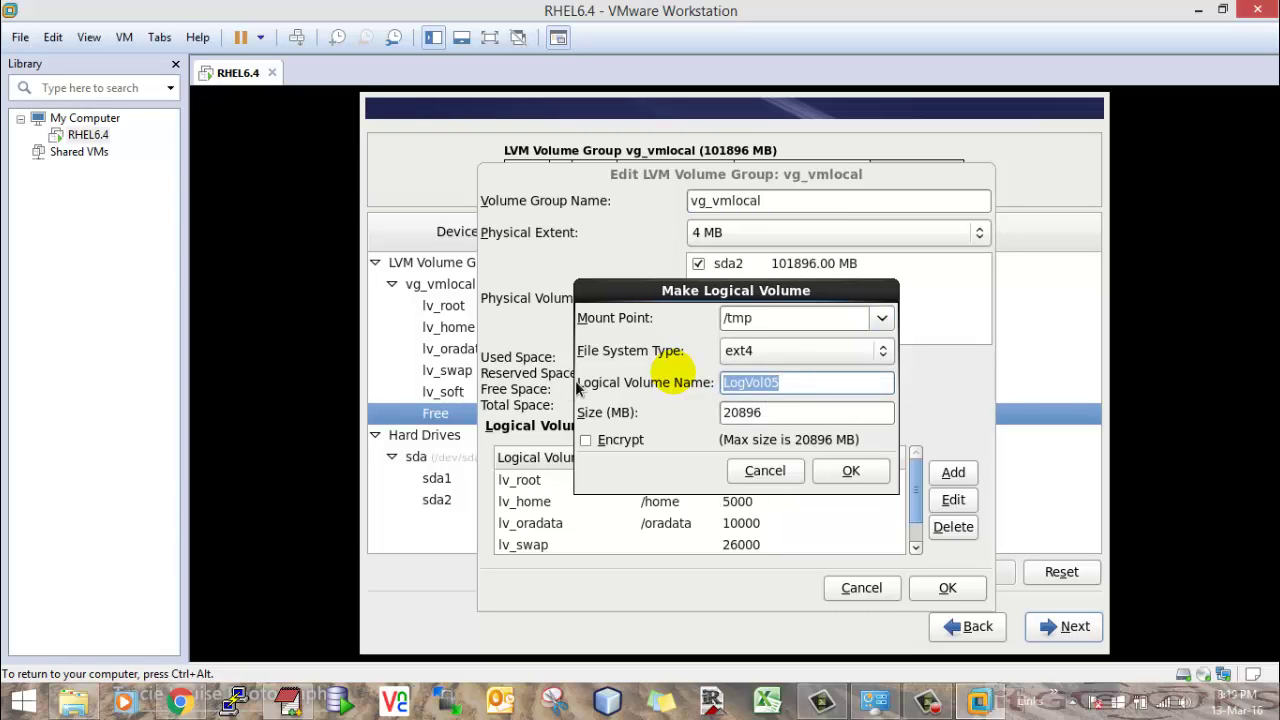
pyautogui.write('lv_tmp')
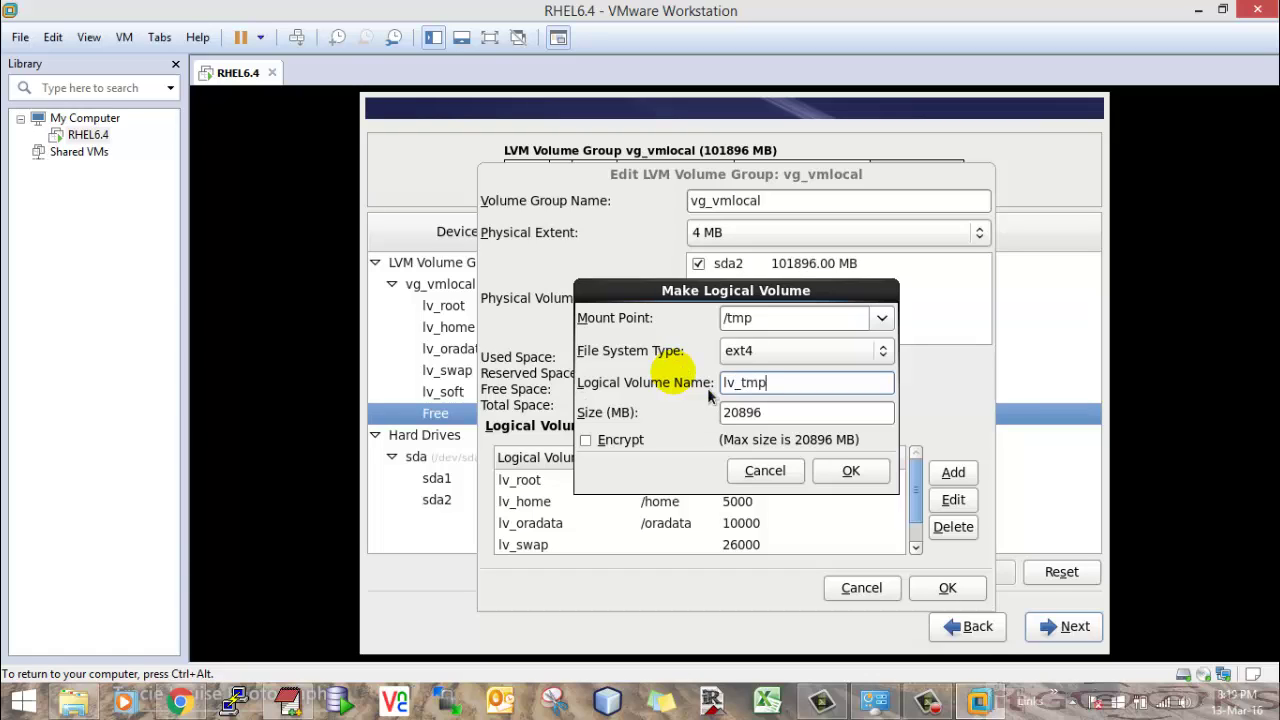
pyautogui.moveTo(820, 413); pyautogui.dragTo(703, 425)
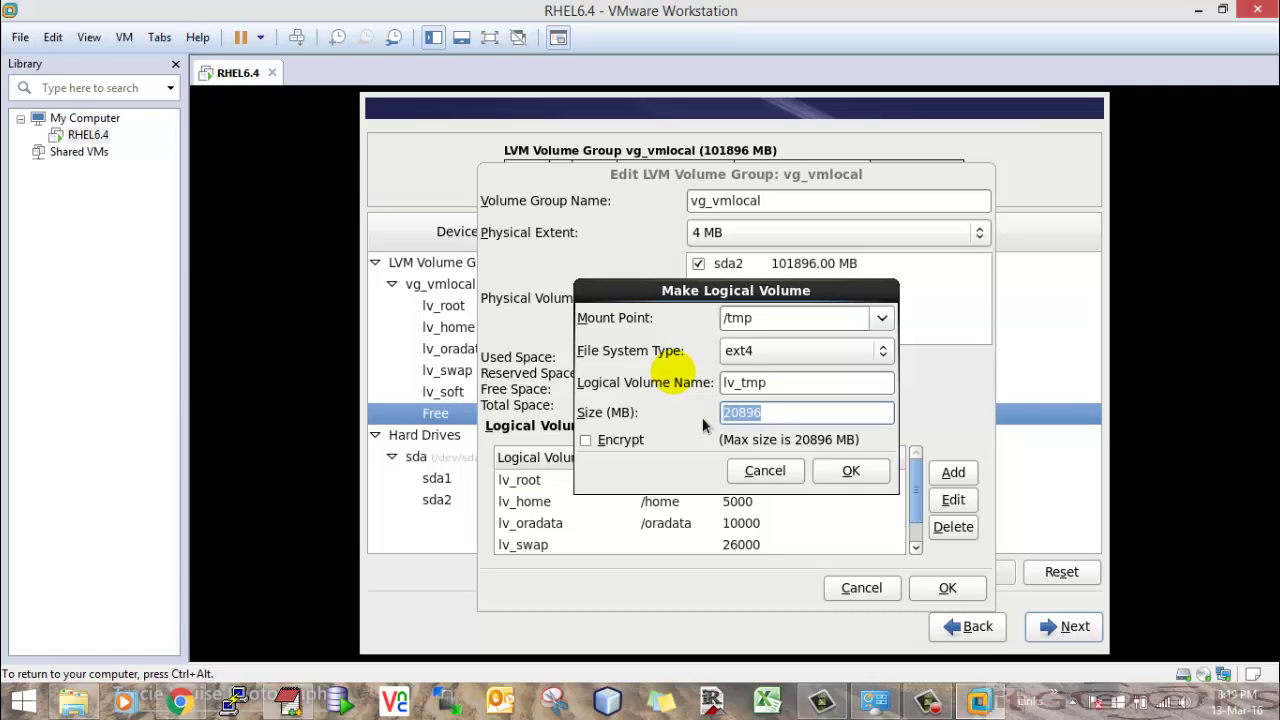
pyautogui.write('10000')
pyautogui.click(845, 470)
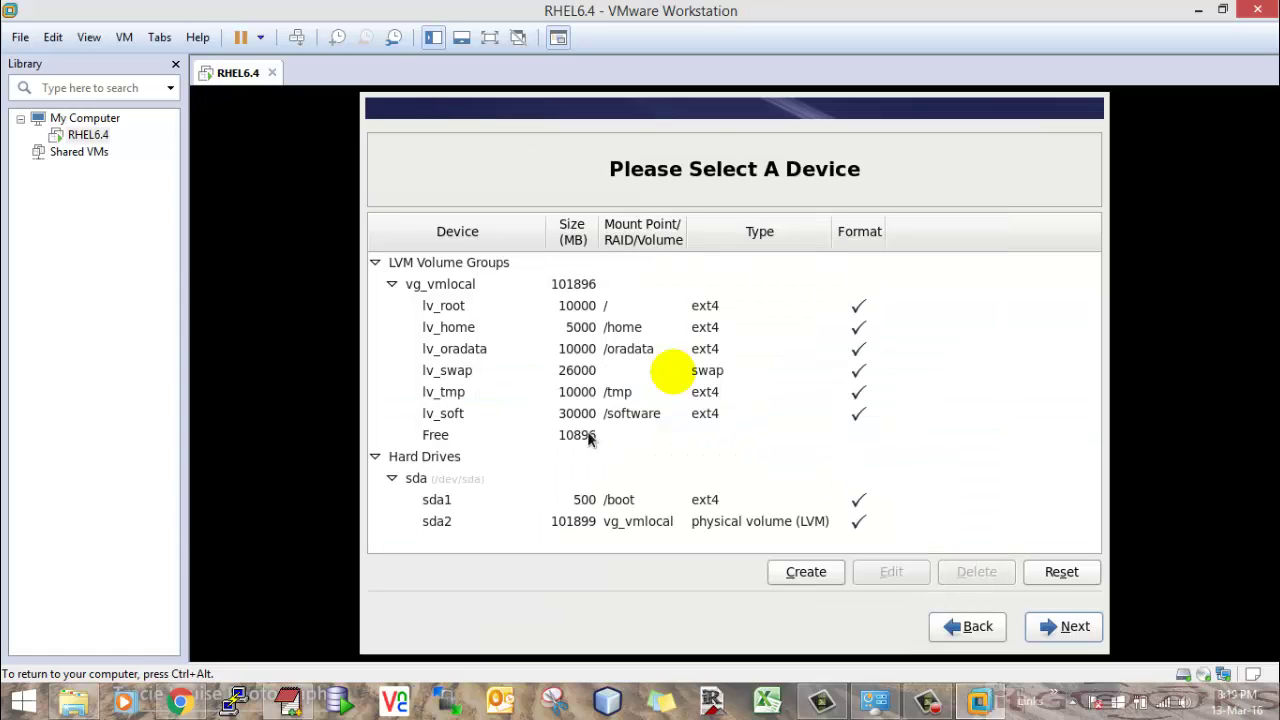
# - Create a 5000 MB logical volume lv_app mounted at /app
pyautogui.doubleClick(588, 438)
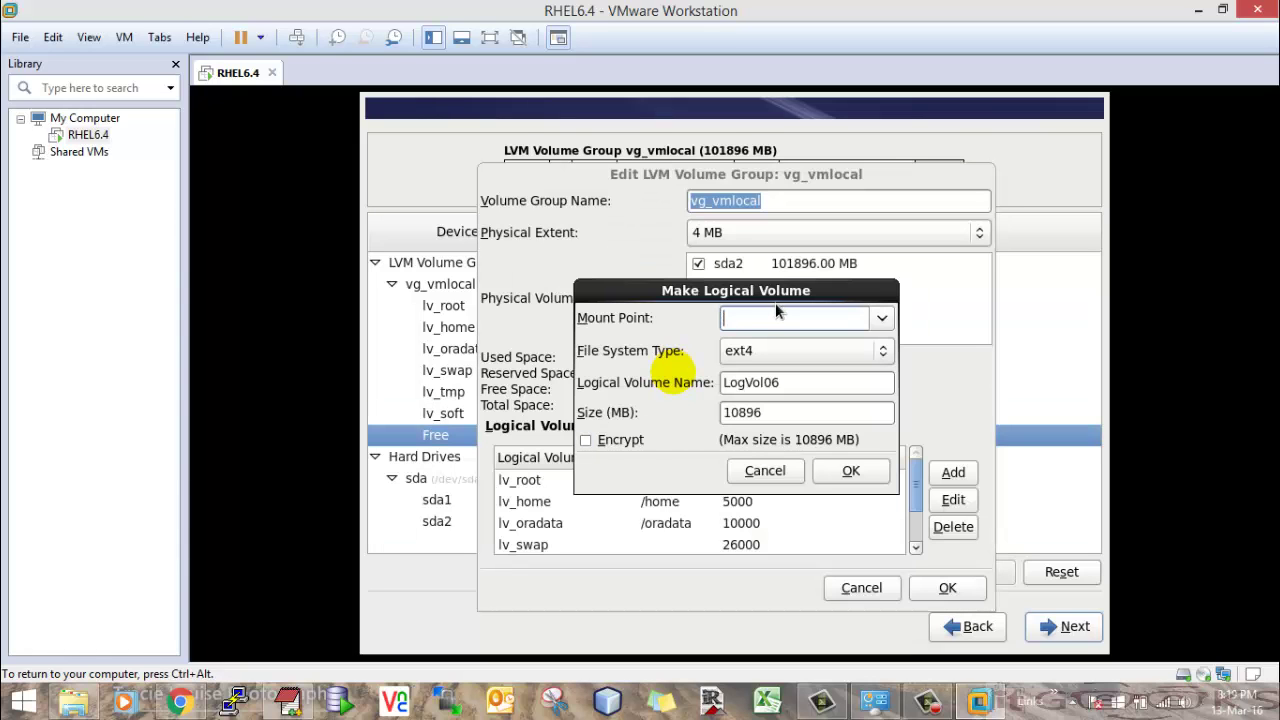
pyautogui.write('/app')
pyautogui.press('Tab')
pyautogui.press('Tab')
pyautogui.press('Tab')
pyautogui.write('lv')
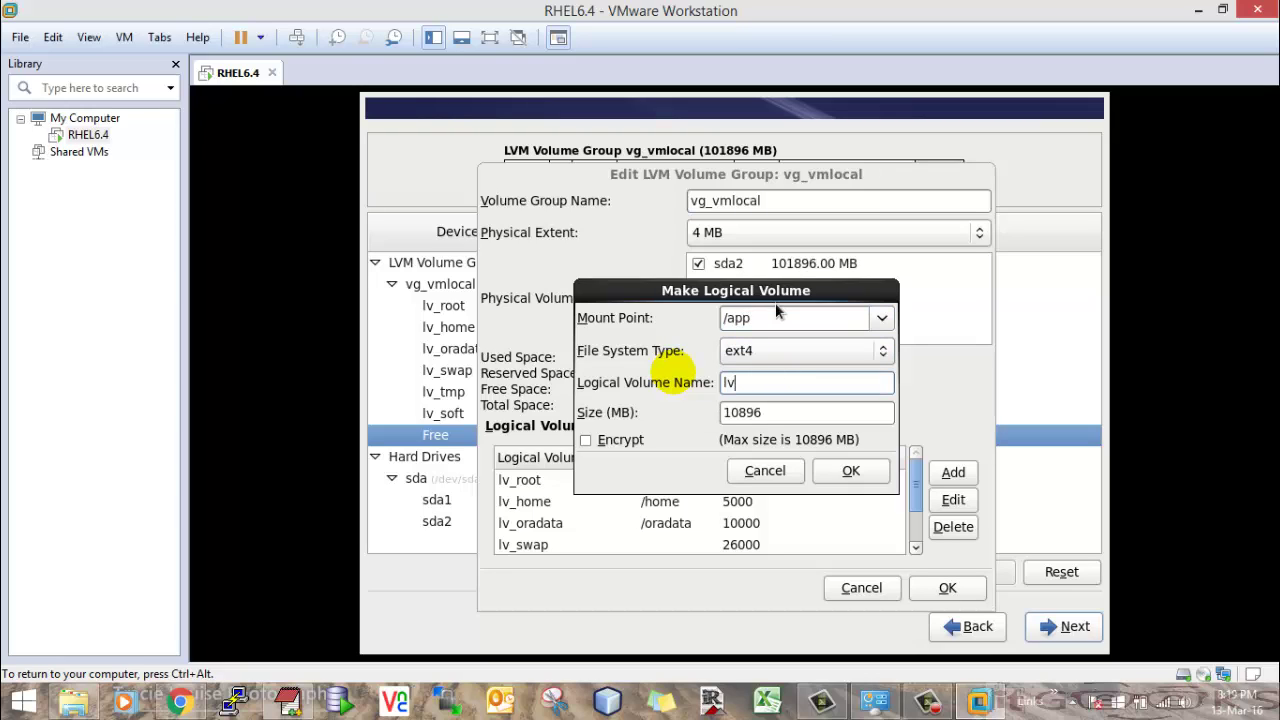
pyautogui.write('_app')
pyautogui.press('Tab')
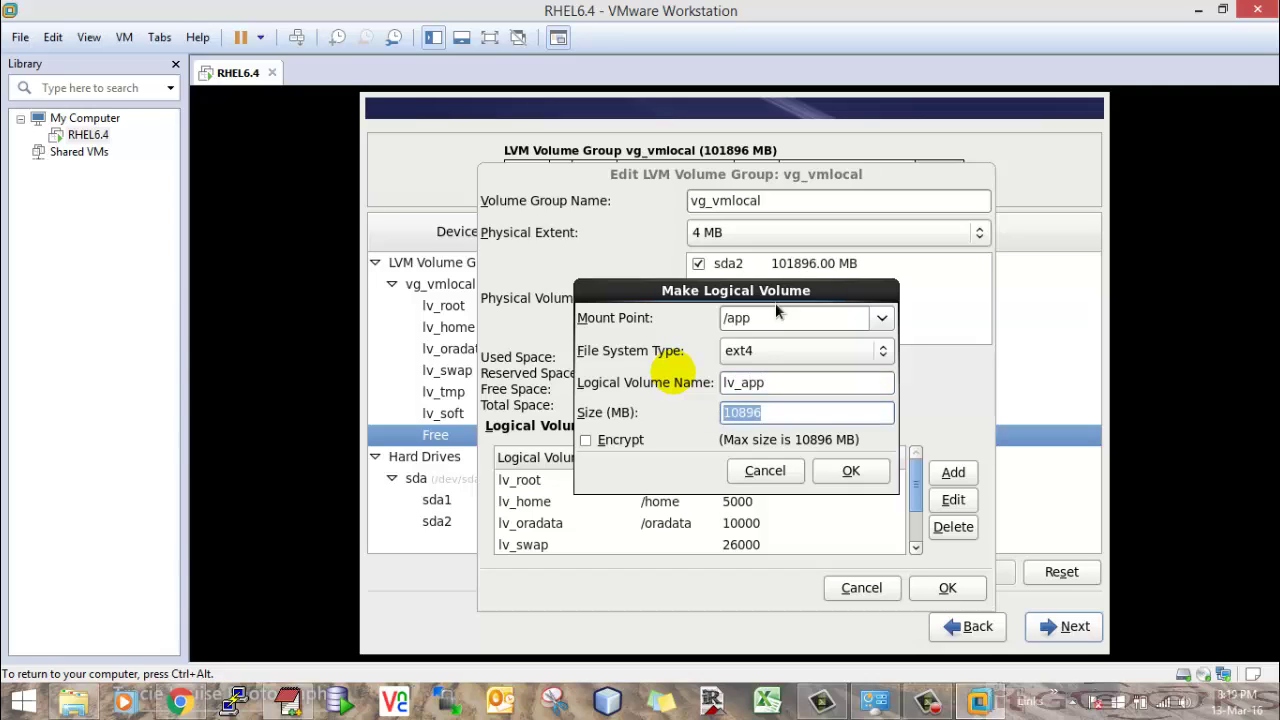
pyautogui.write('50000')
pyautogui.press('BackSpace')
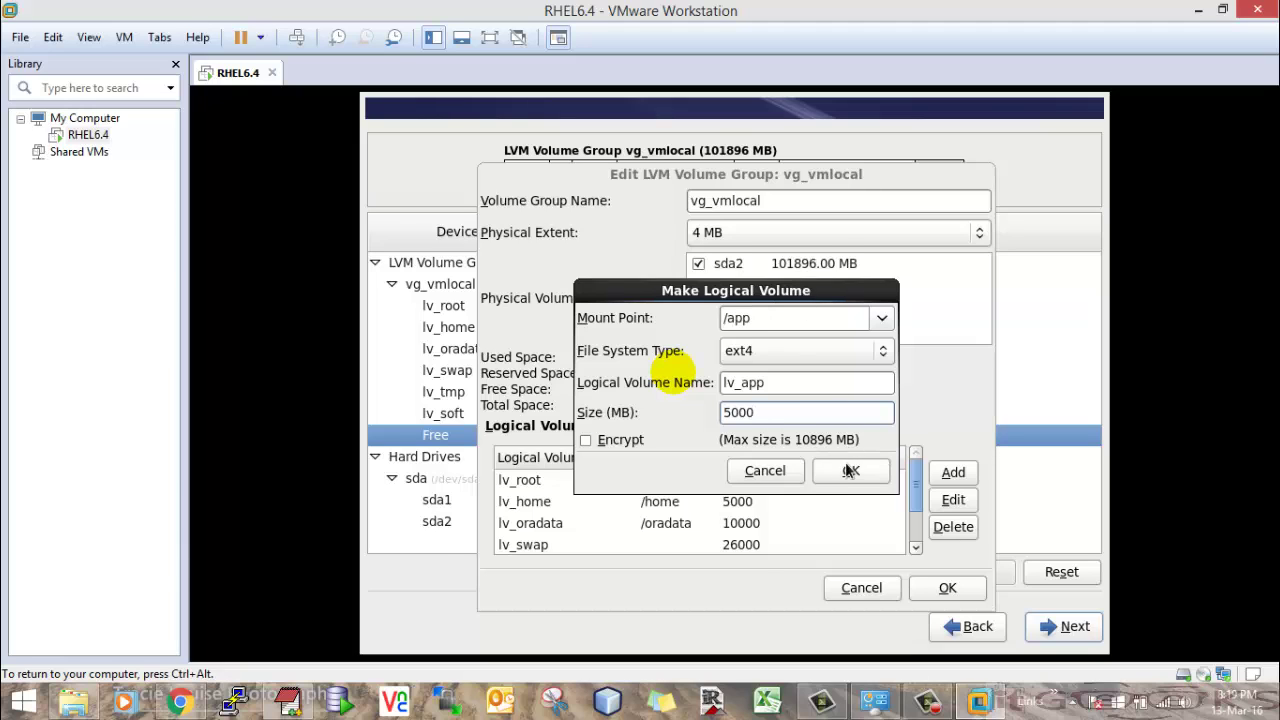
pyautogui.click(850, 471)
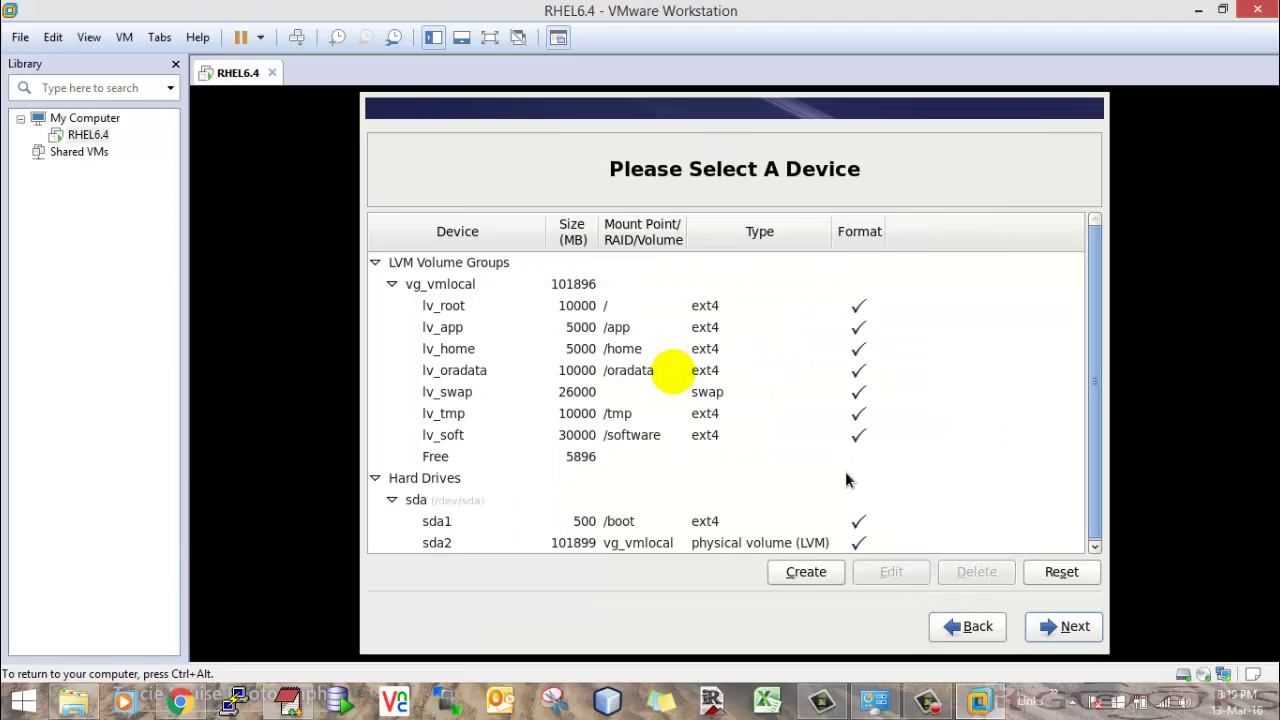
# - Grow lv_root to 15896 MB
pyautogui.doubleClick(581, 304)
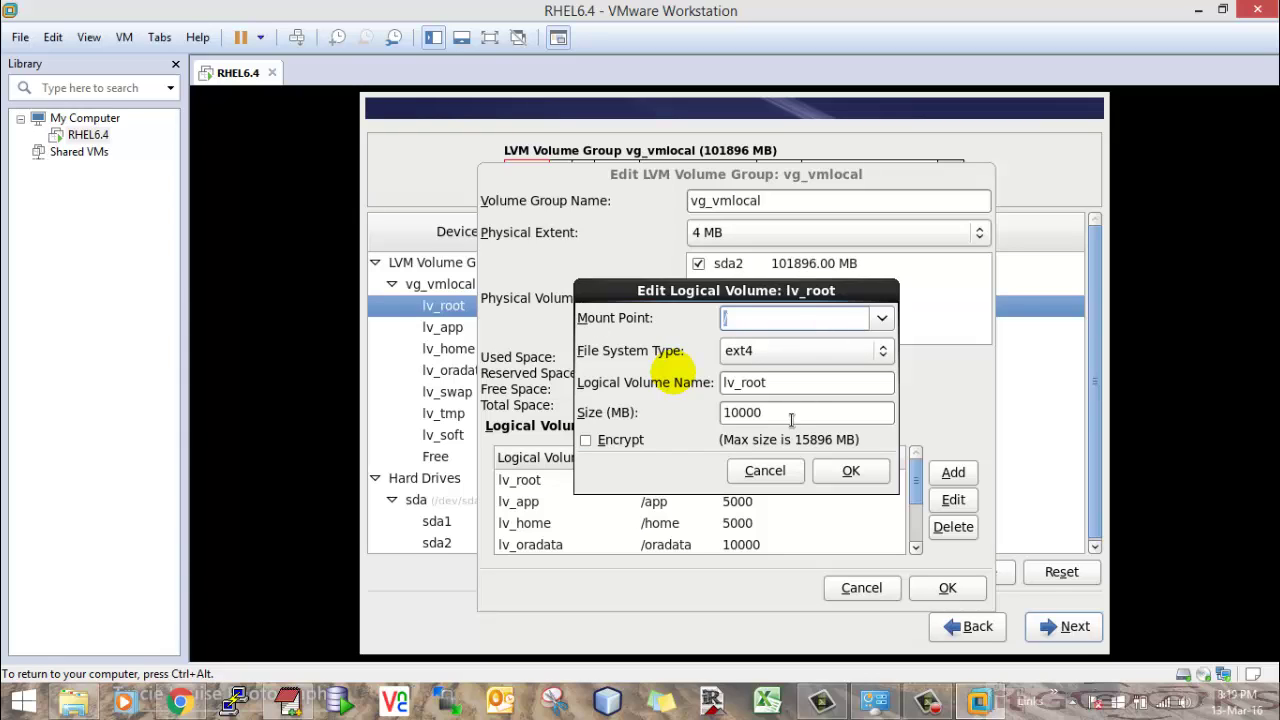
pyautogui.doubleClick(791, 418)
pyautogui.write('15')
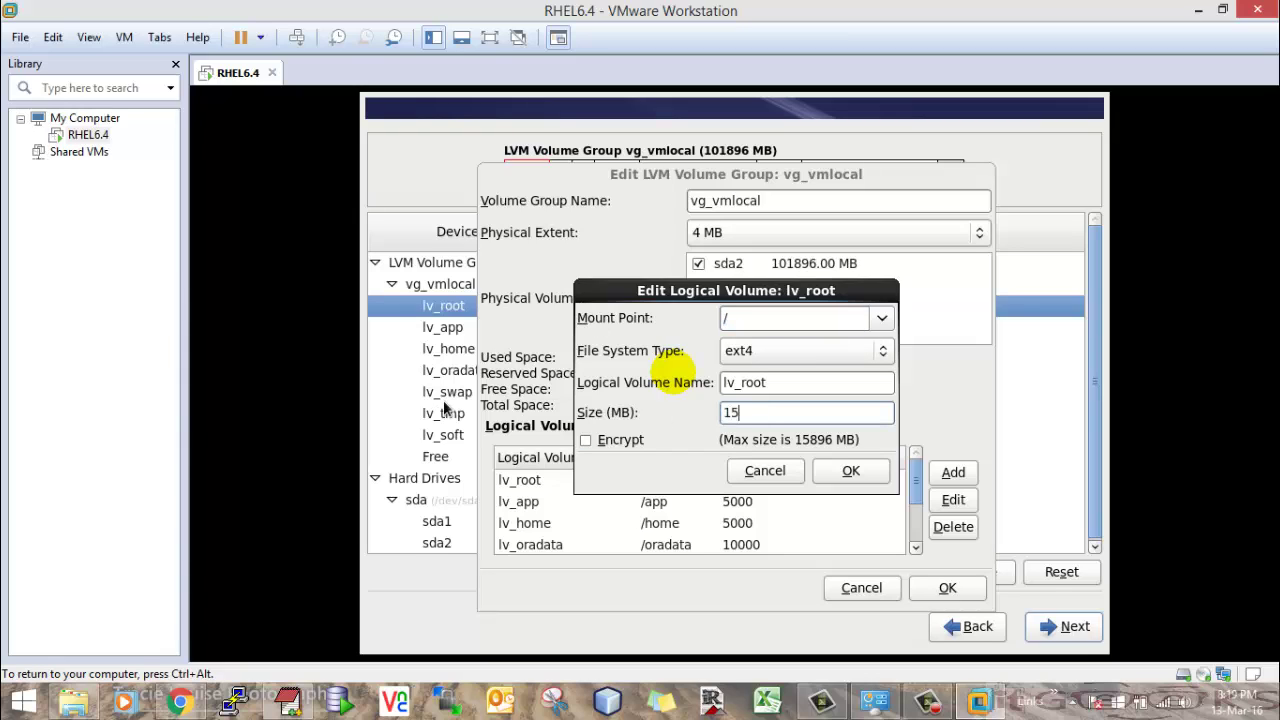
pyautogui.write('896')
pyautogui.click(849, 471)
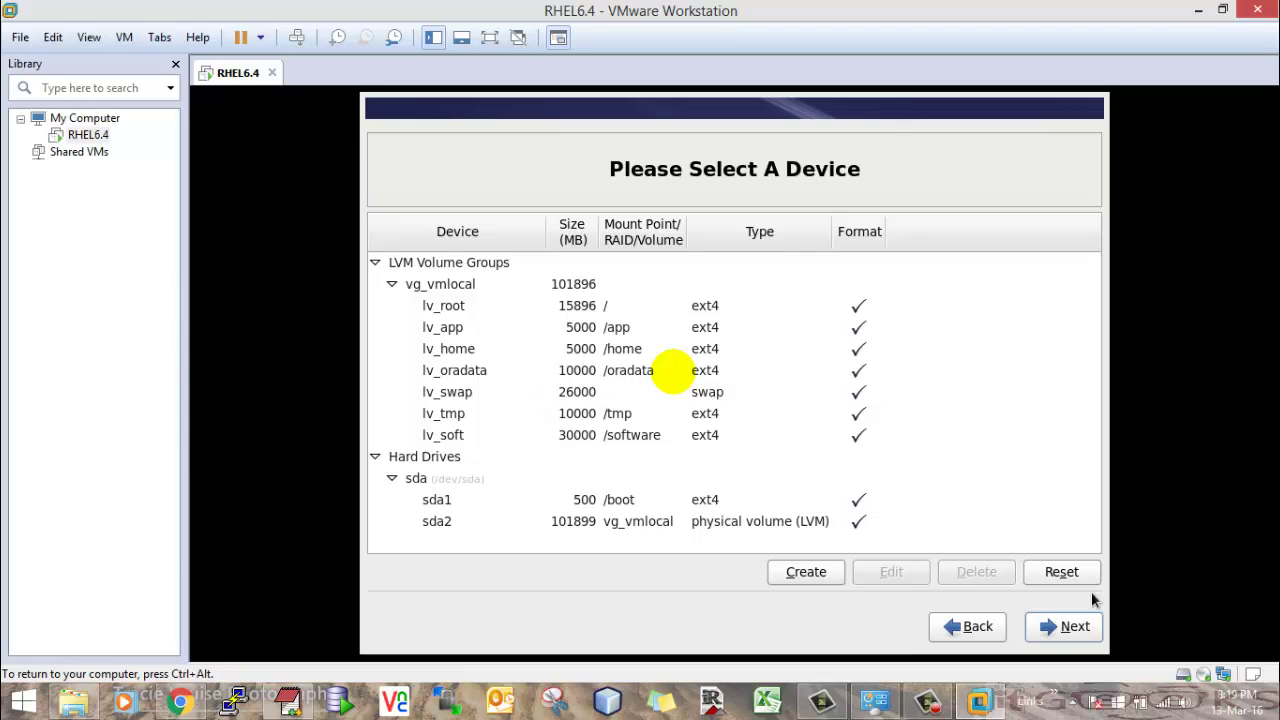
# - Accept the partition layout, confirm formatting, and write the changes to disk
pyautogui.click(1063, 630)
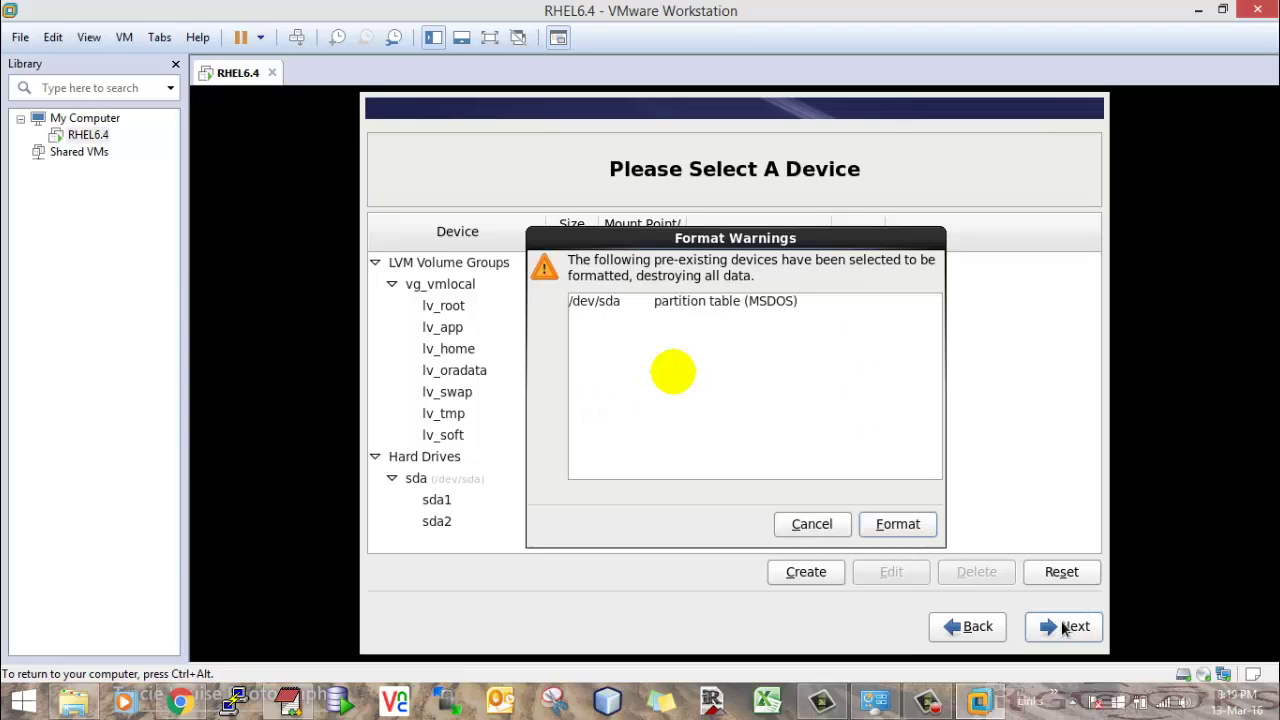
pyautogui.click(880, 530)
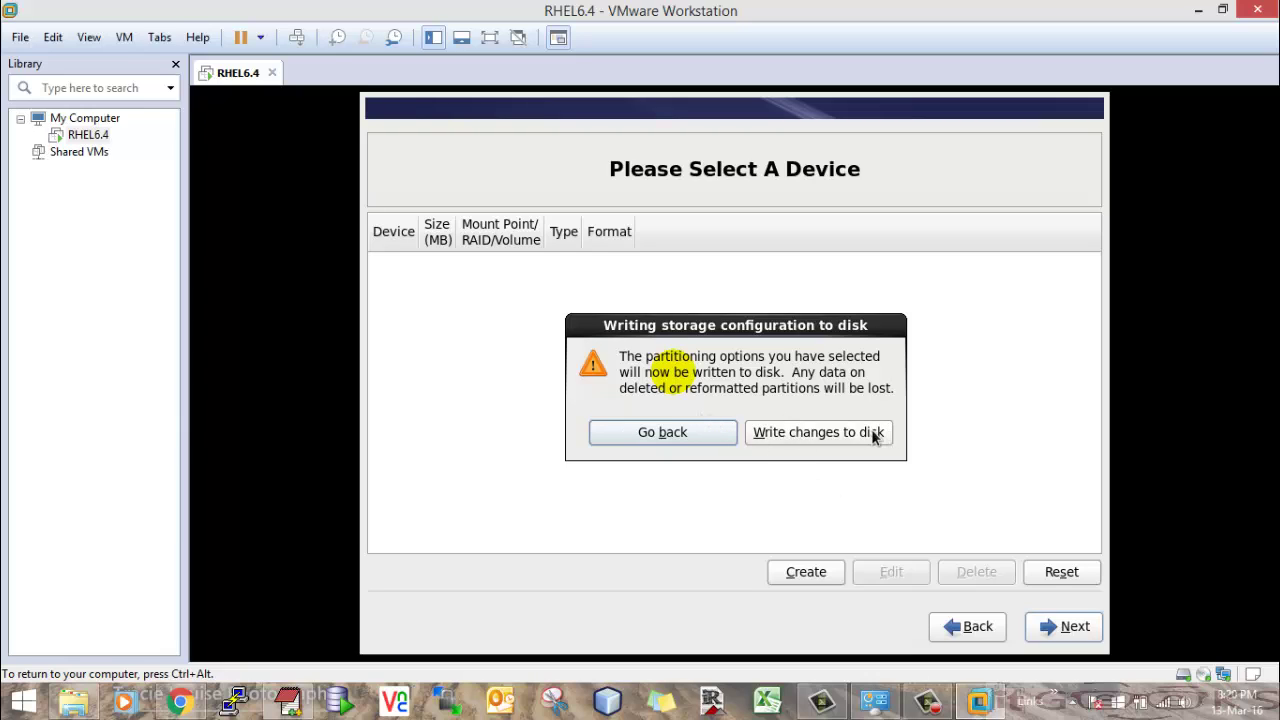
pyautogui.click(834, 432)
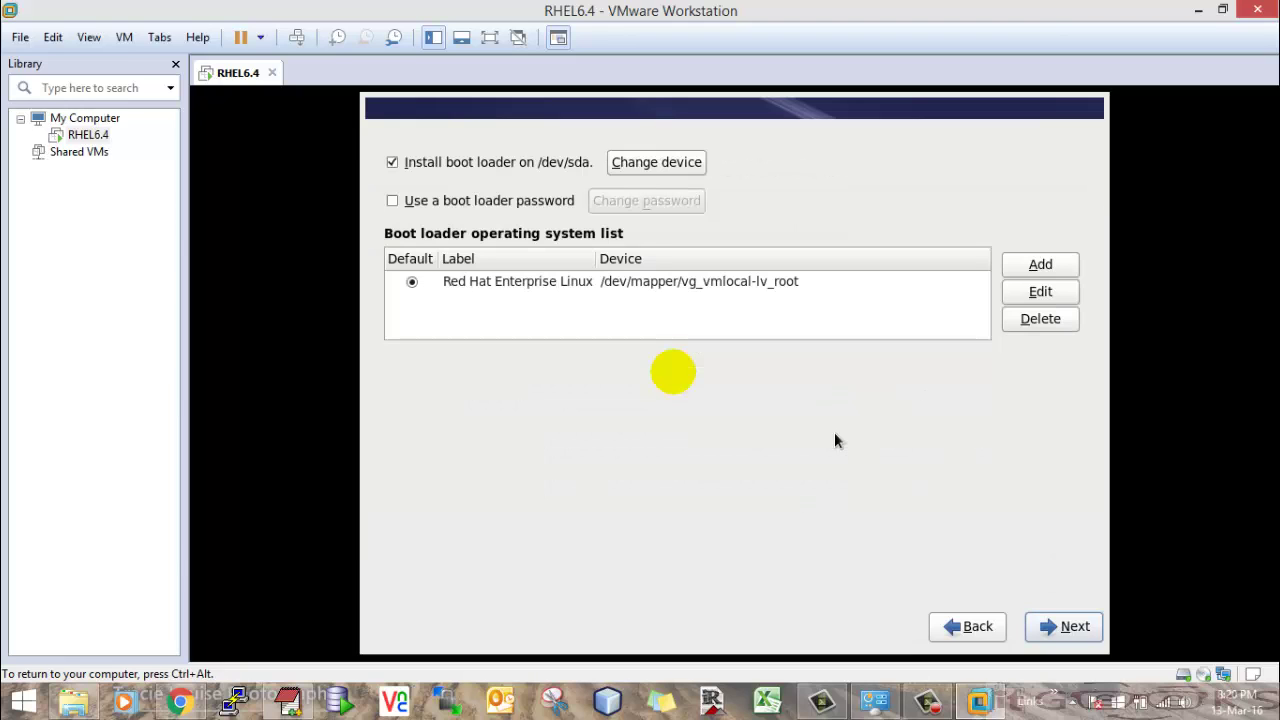
# - Keep the boot loader on /dev/sda, choose Customize now, and continue to package groups
pyautogui.click(1066, 627)
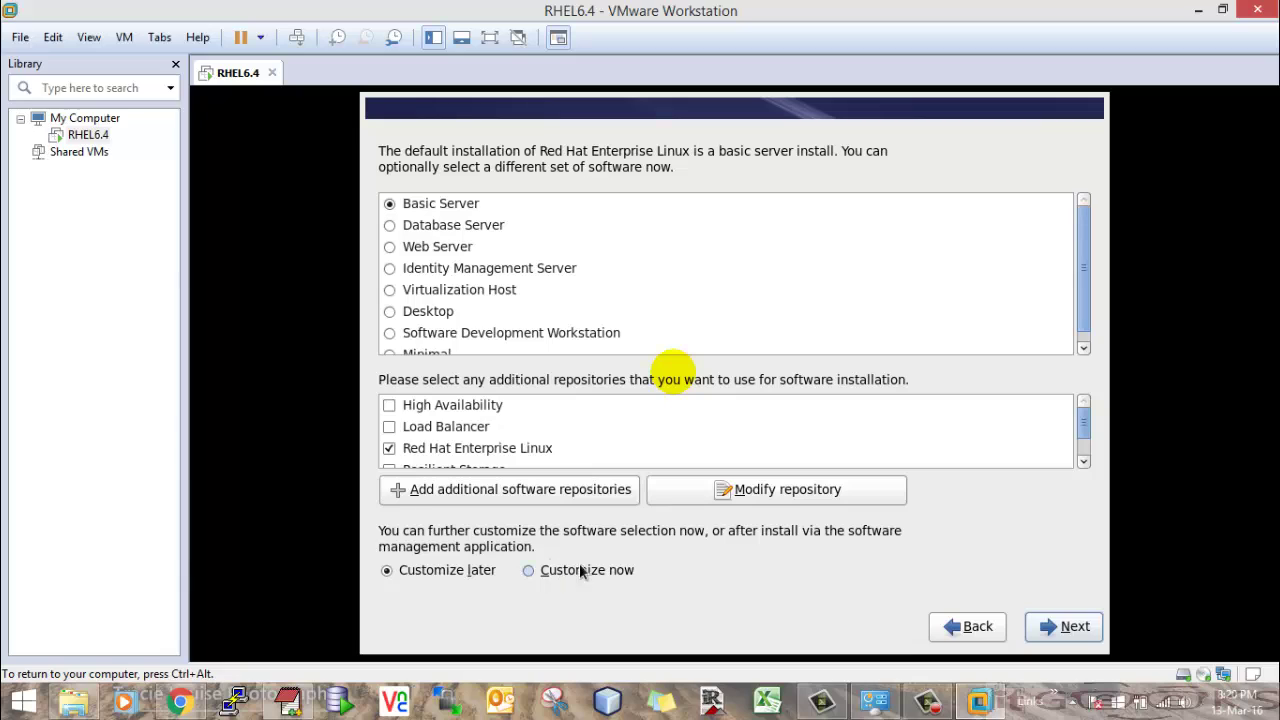
pyautogui.click(528, 569)
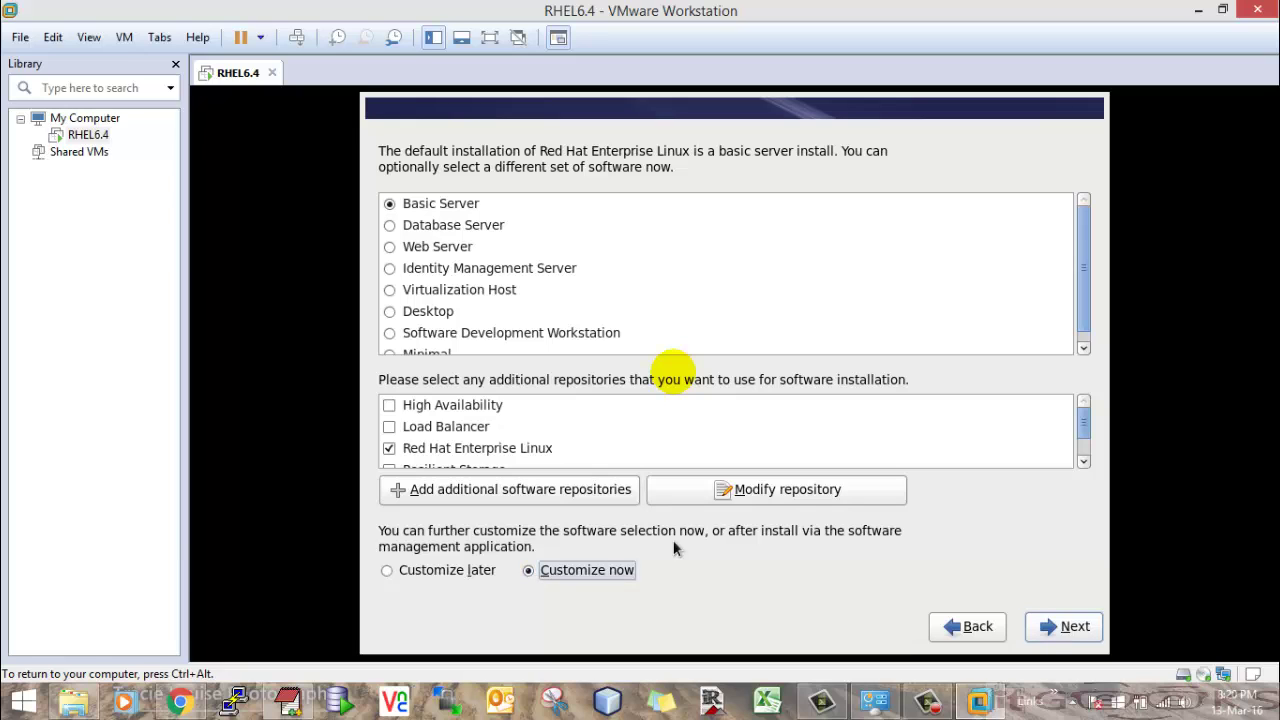
pyautogui.click(1079, 631)
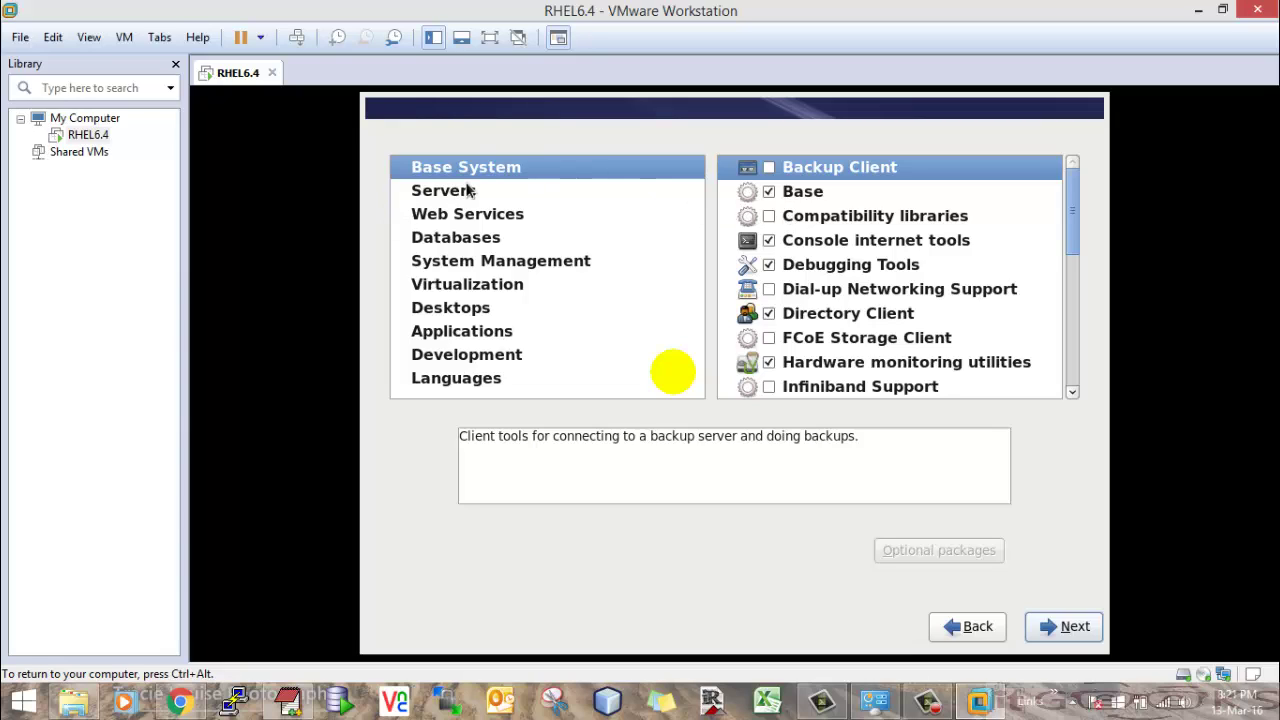
# - Include the Compatibility libraries group and open the Base group's optional packages
pyautogui.click(769, 216)
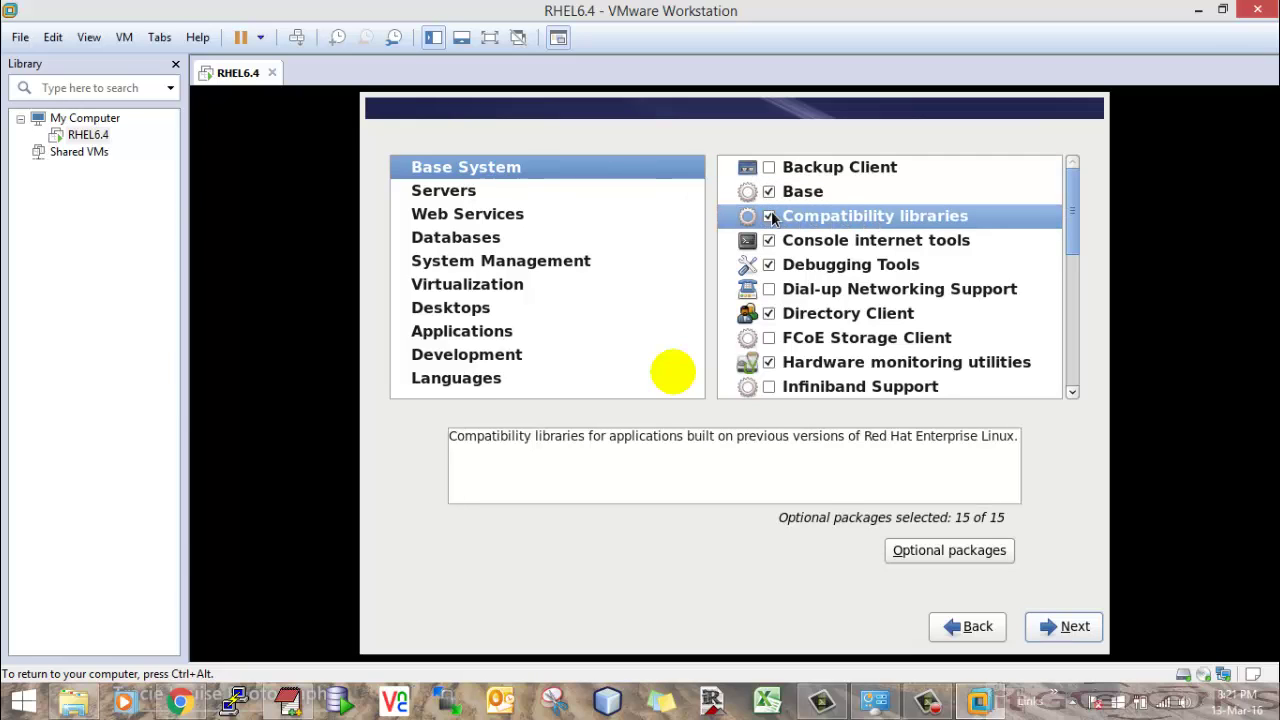
pyautogui.click(797, 192)
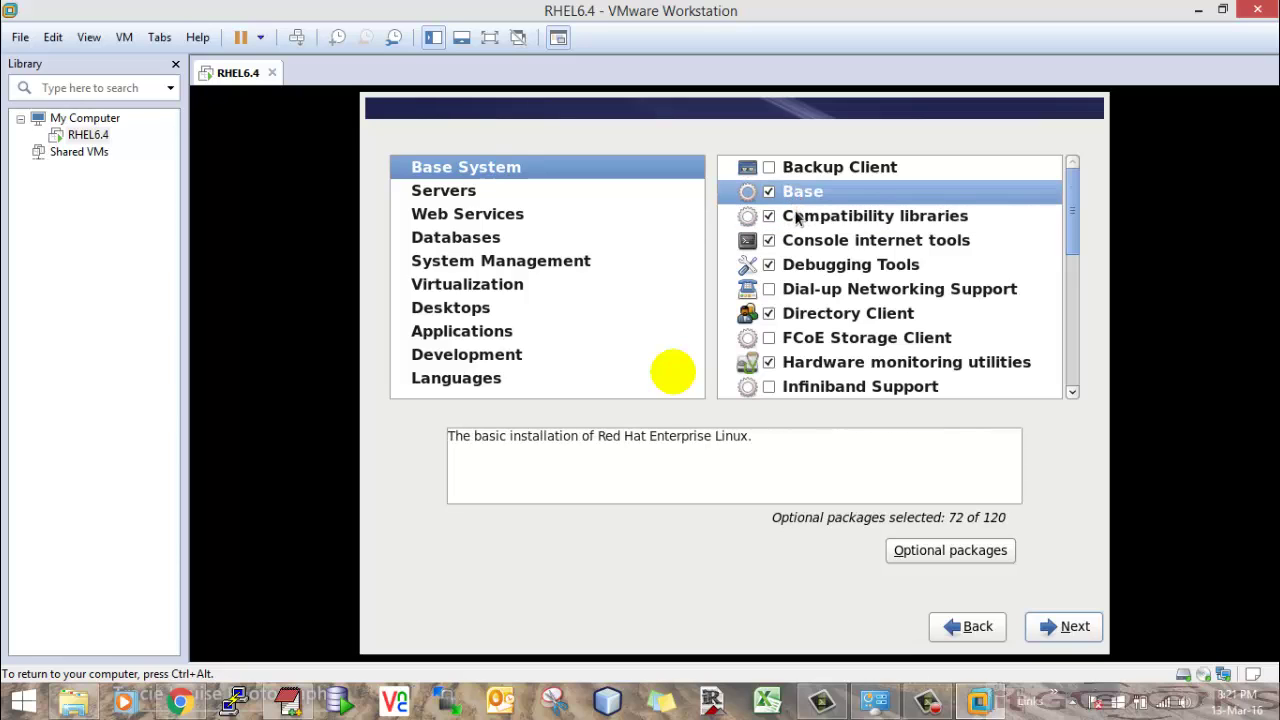
pyautogui.click(950, 551)
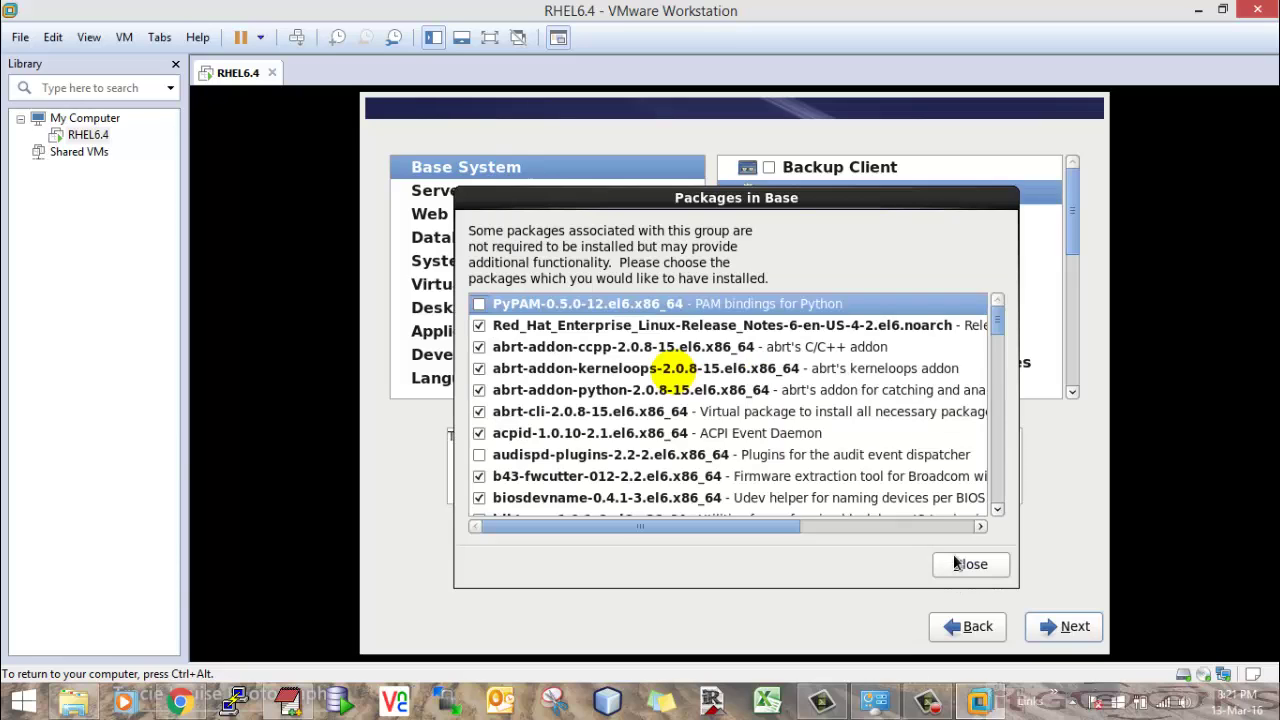
# - Review all of Base's optional packages, leaving 72 of 120 selected, and close the list
pyautogui.scroll(-2, 703, 460)
pyautogui.scroll(-5, 703, 460)
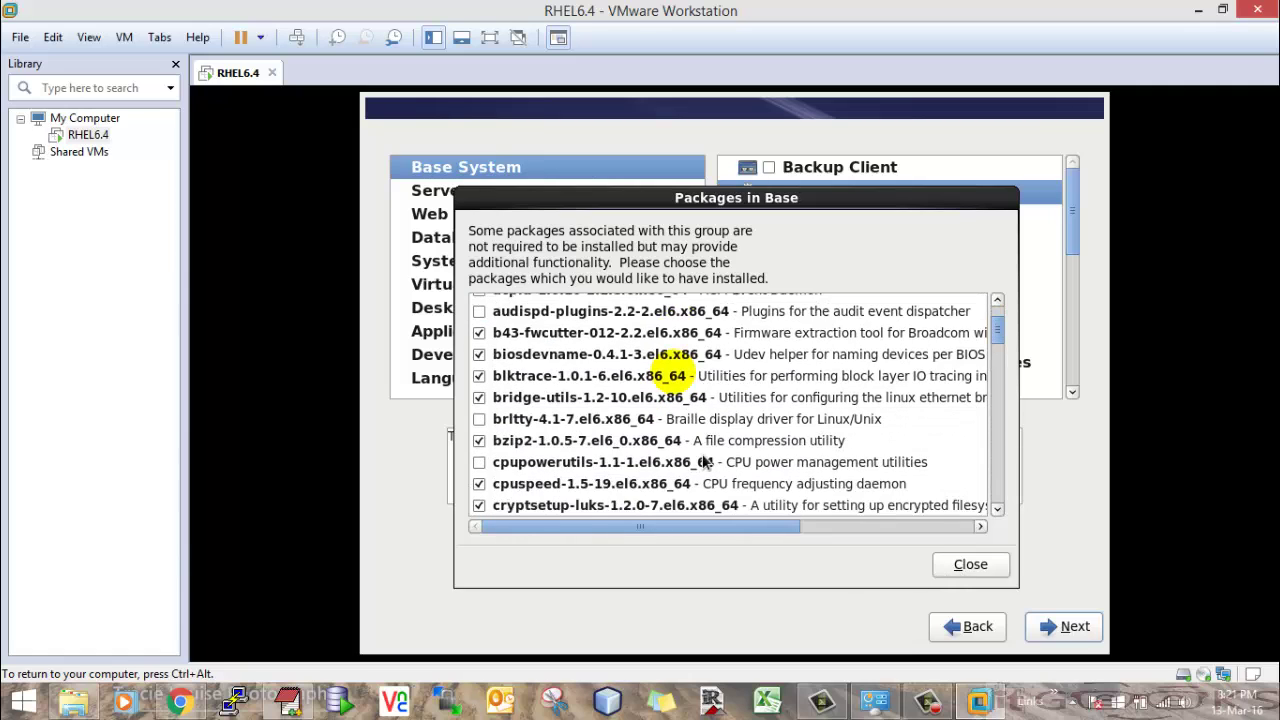
pyautogui.scroll(-2, 703, 460)
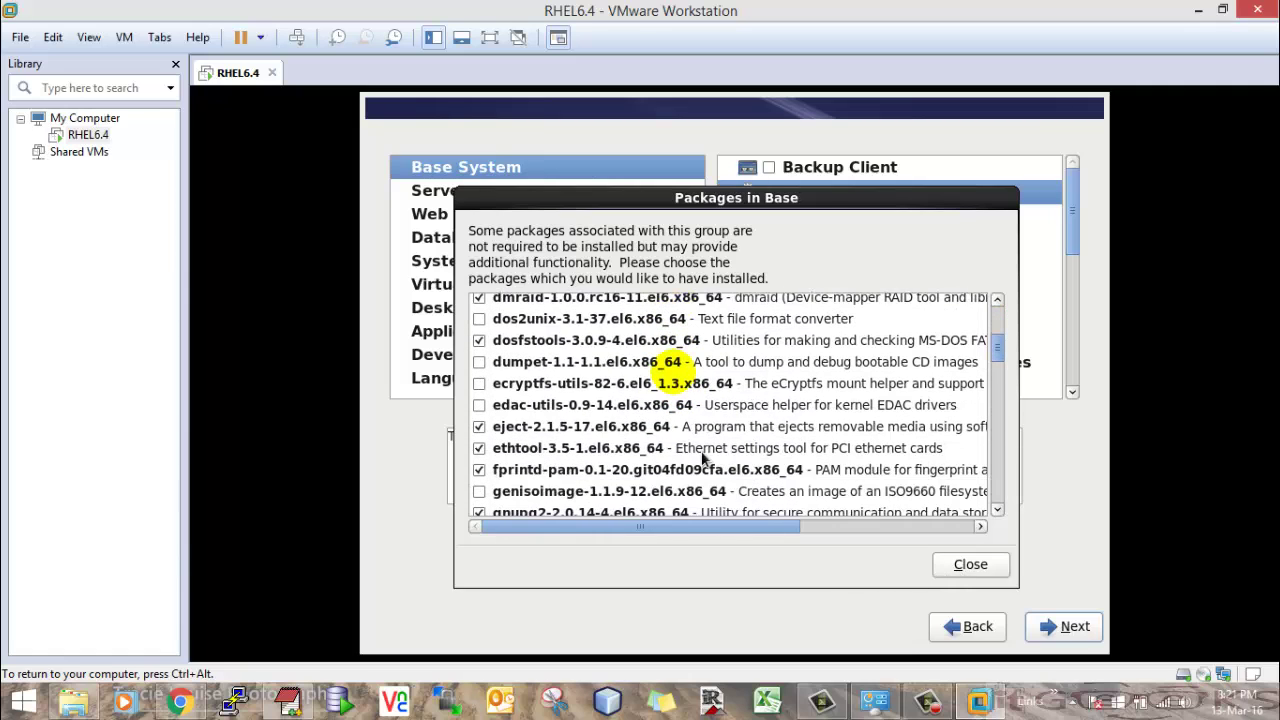
pyautogui.scroll(-1, 527, 437)
pyautogui.scroll(-1, 527, 437)
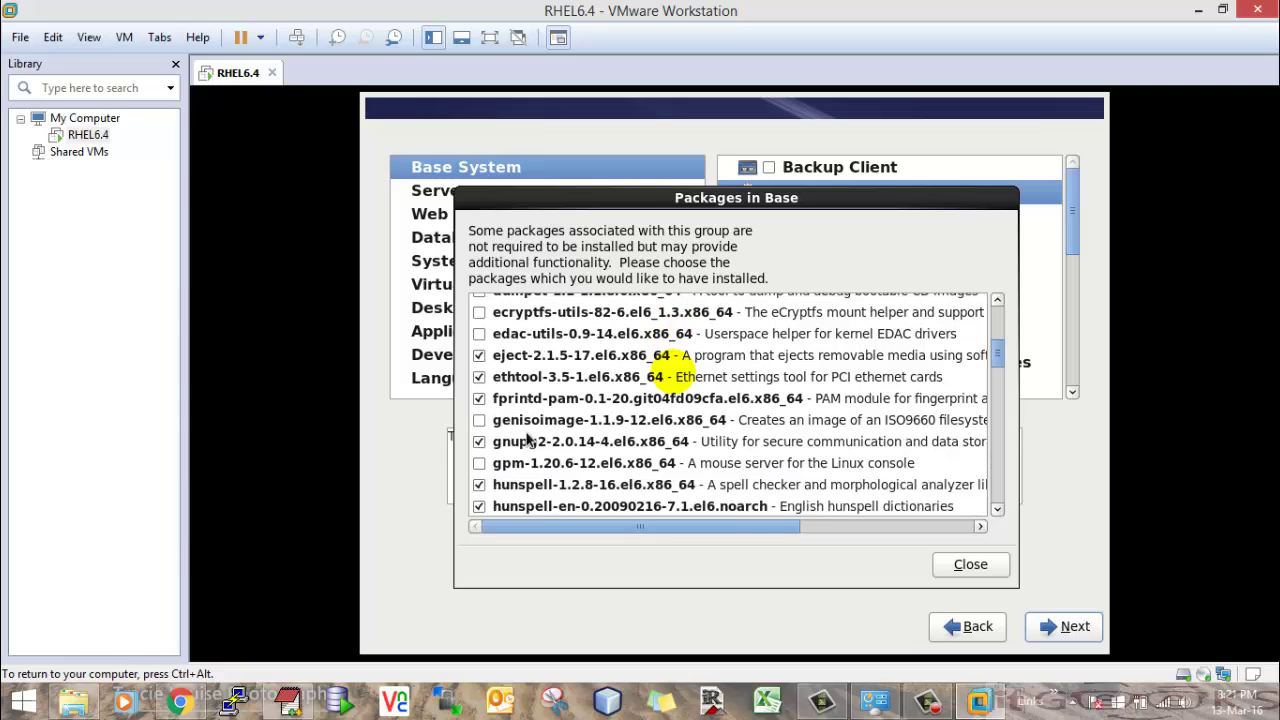
pyautogui.scroll(-1, 527, 437)
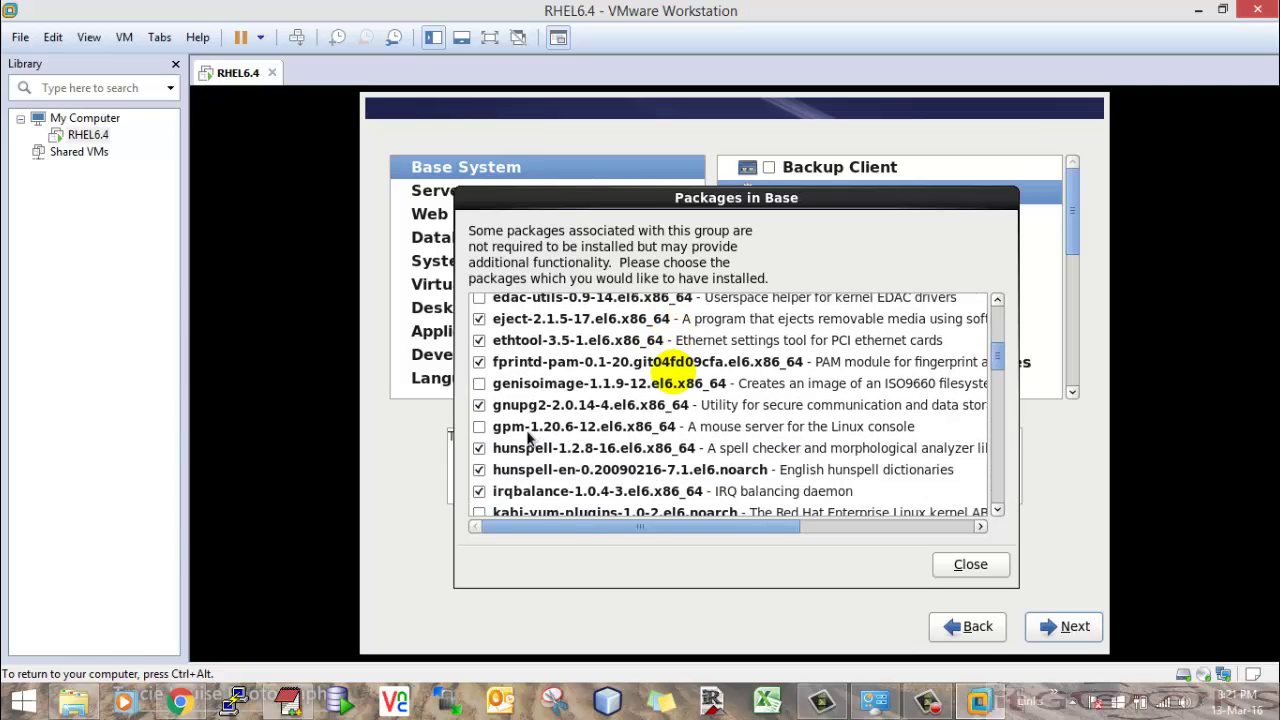
pyautogui.scroll(-4, 527, 437)
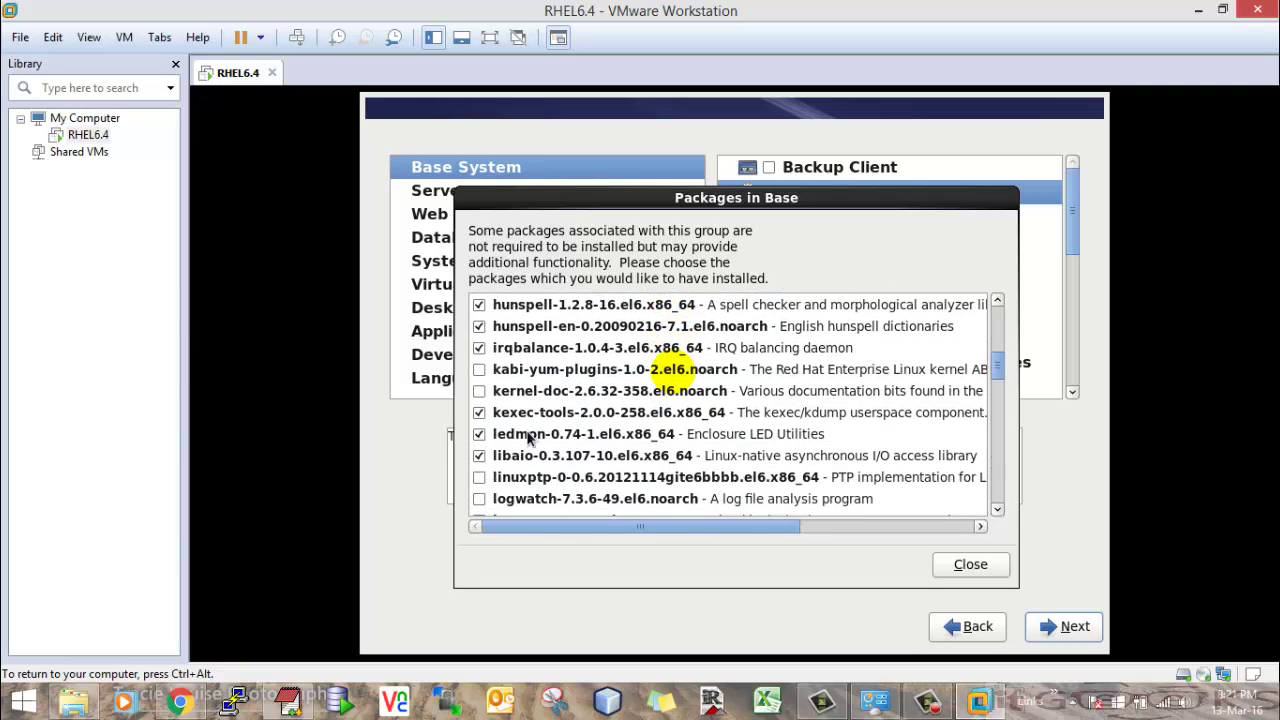
pyautogui.scroll(-6, 527, 437)
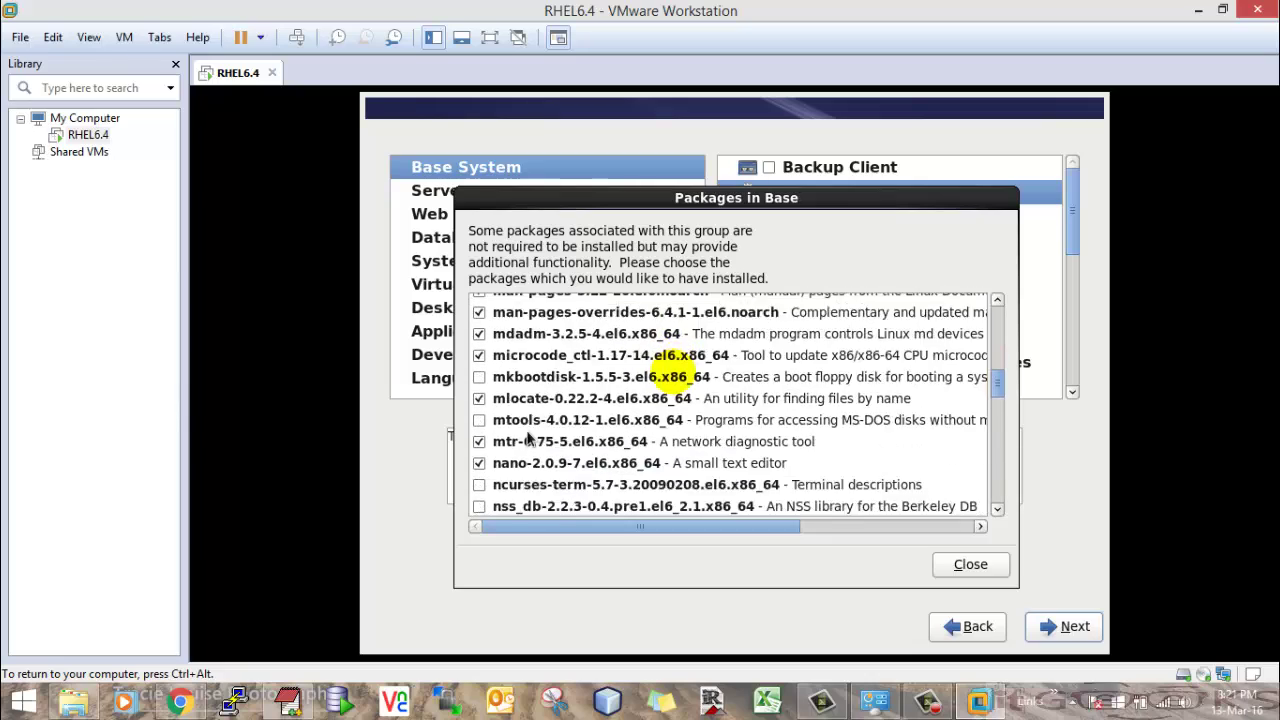
pyautogui.scroll(-9, 527, 437)
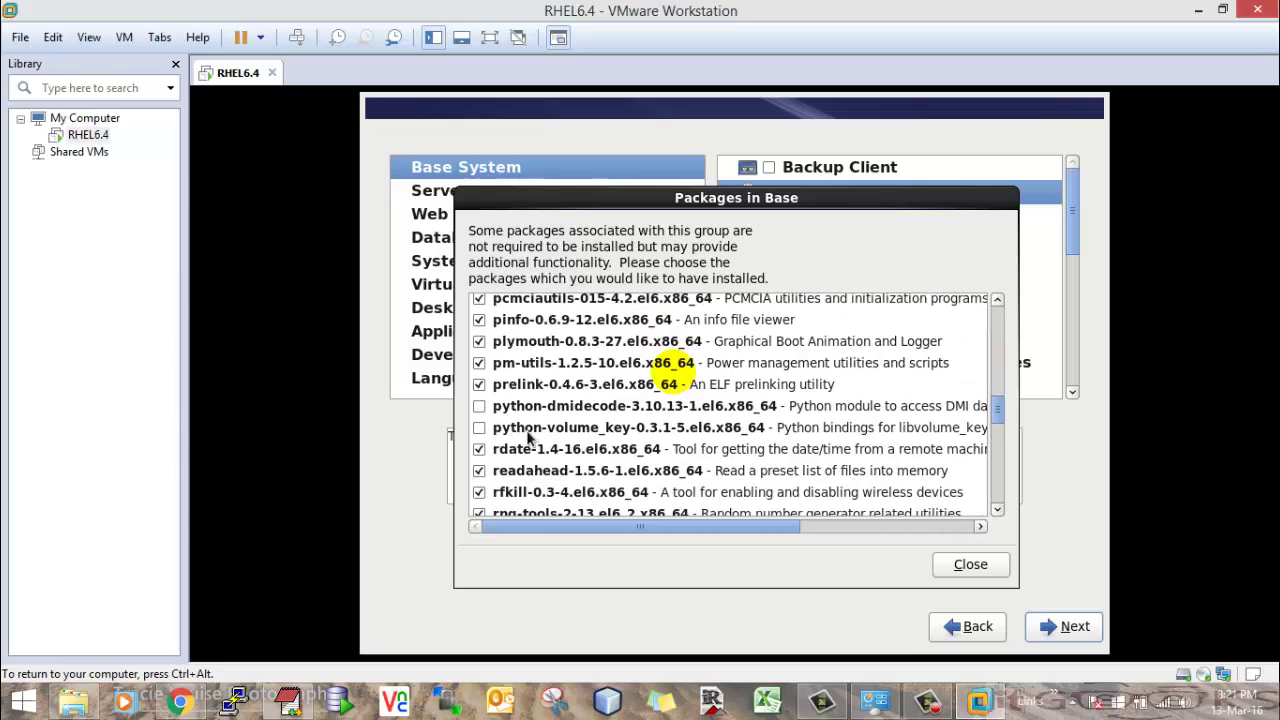
pyautogui.scroll(-15, 527, 437)
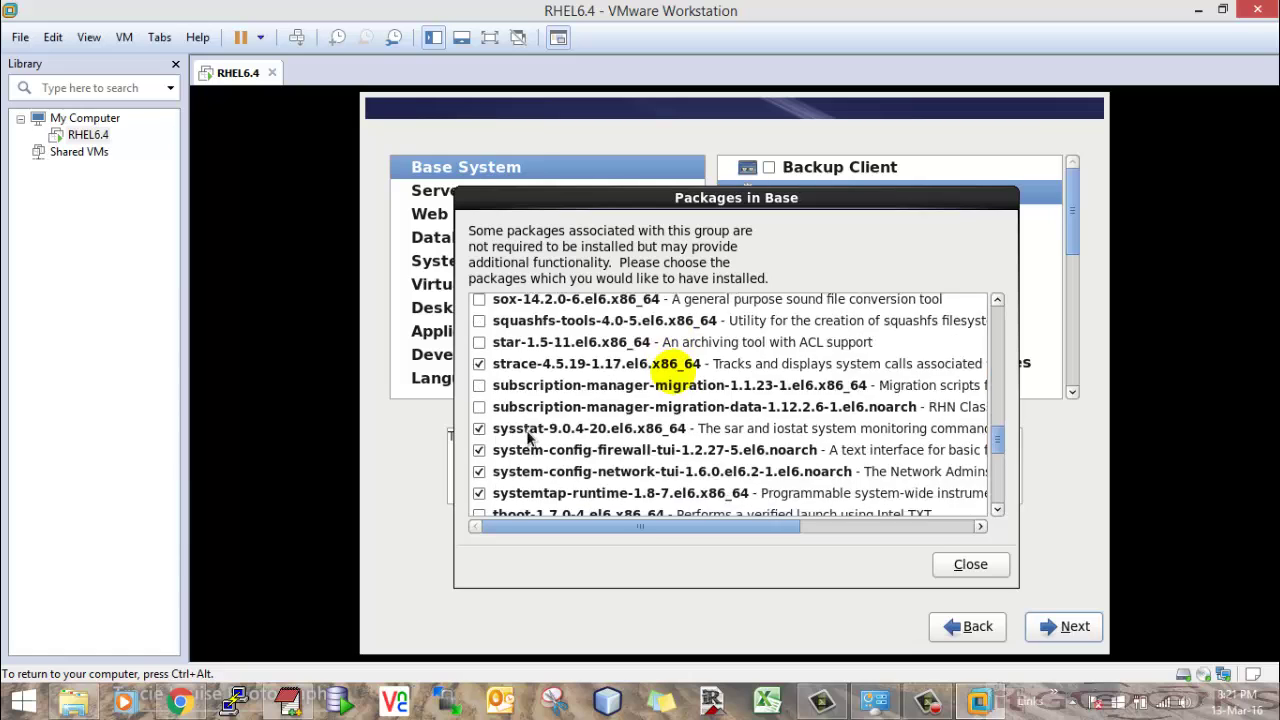
pyautogui.scroll(-7, 527, 437)
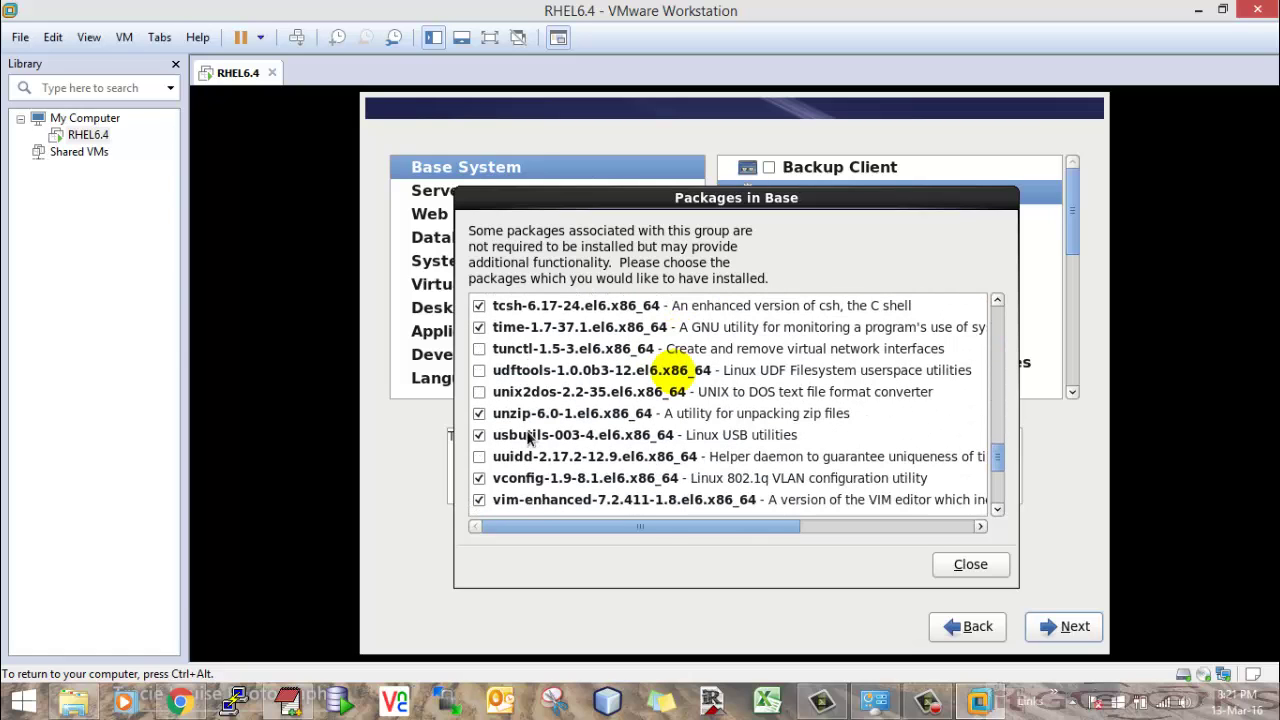
pyautogui.scroll(-7, 527, 437)
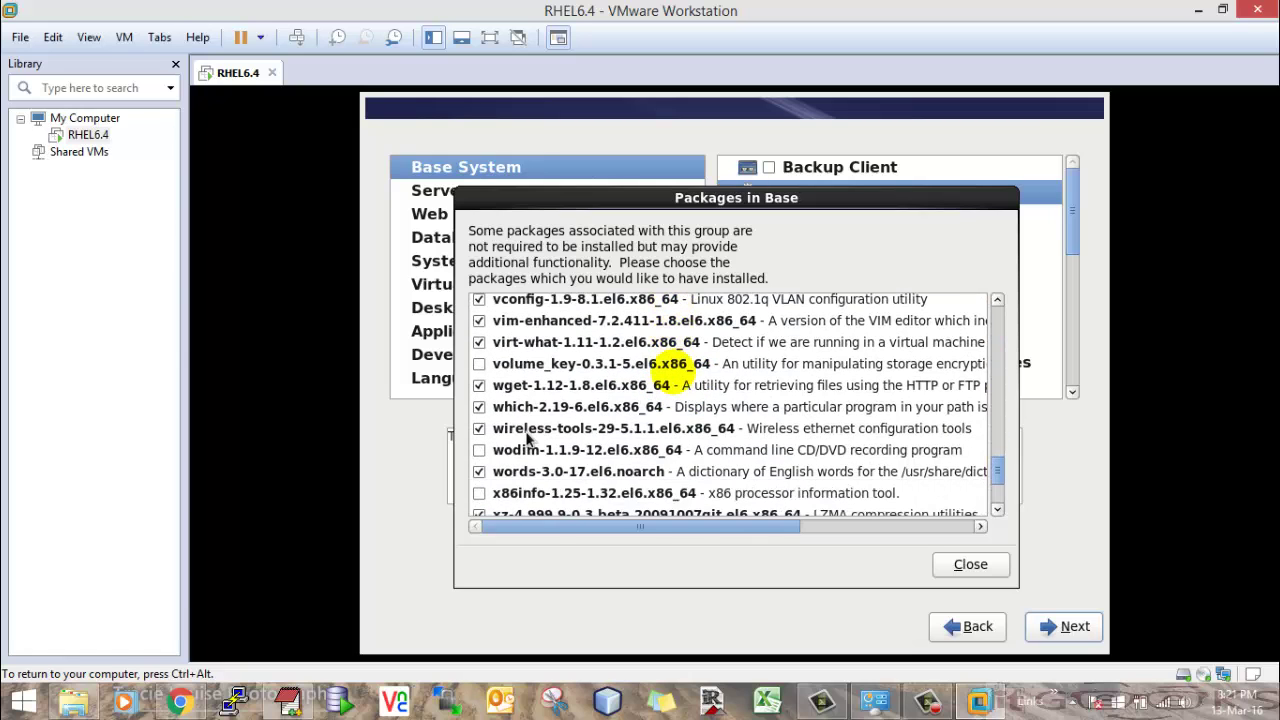
pyautogui.scroll(-6, 527, 437)
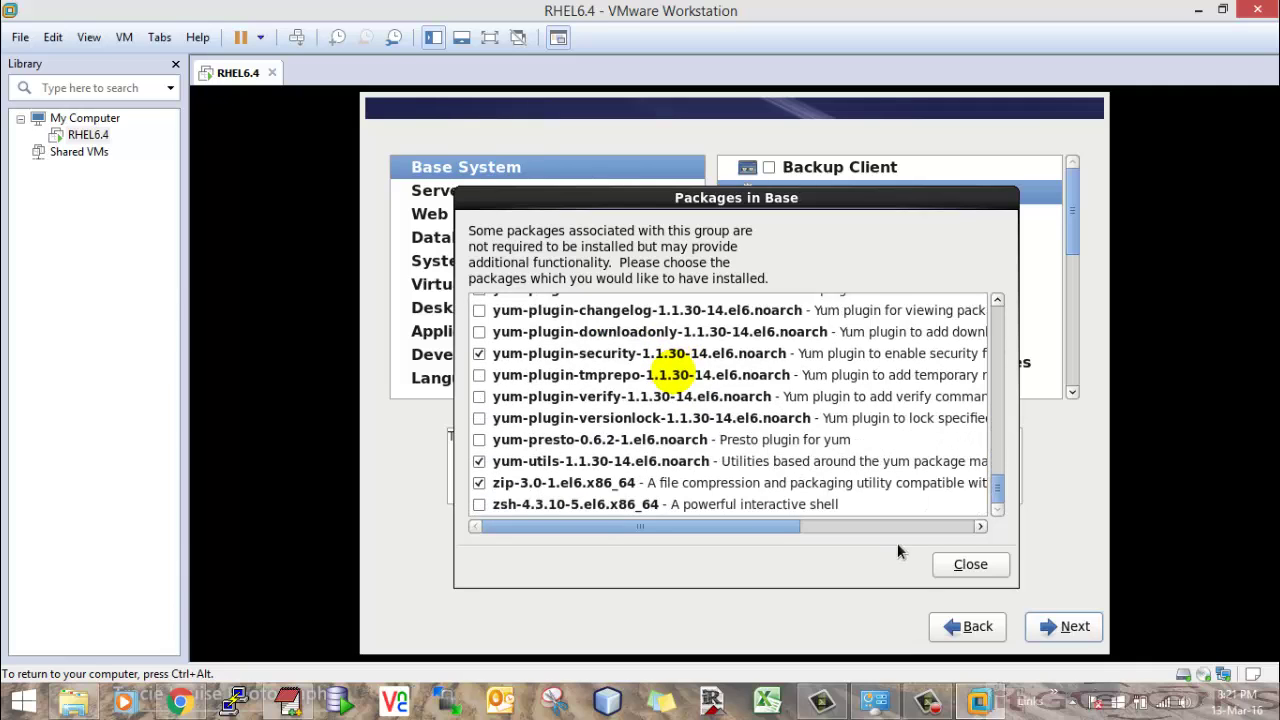
pyautogui.click(962, 565)
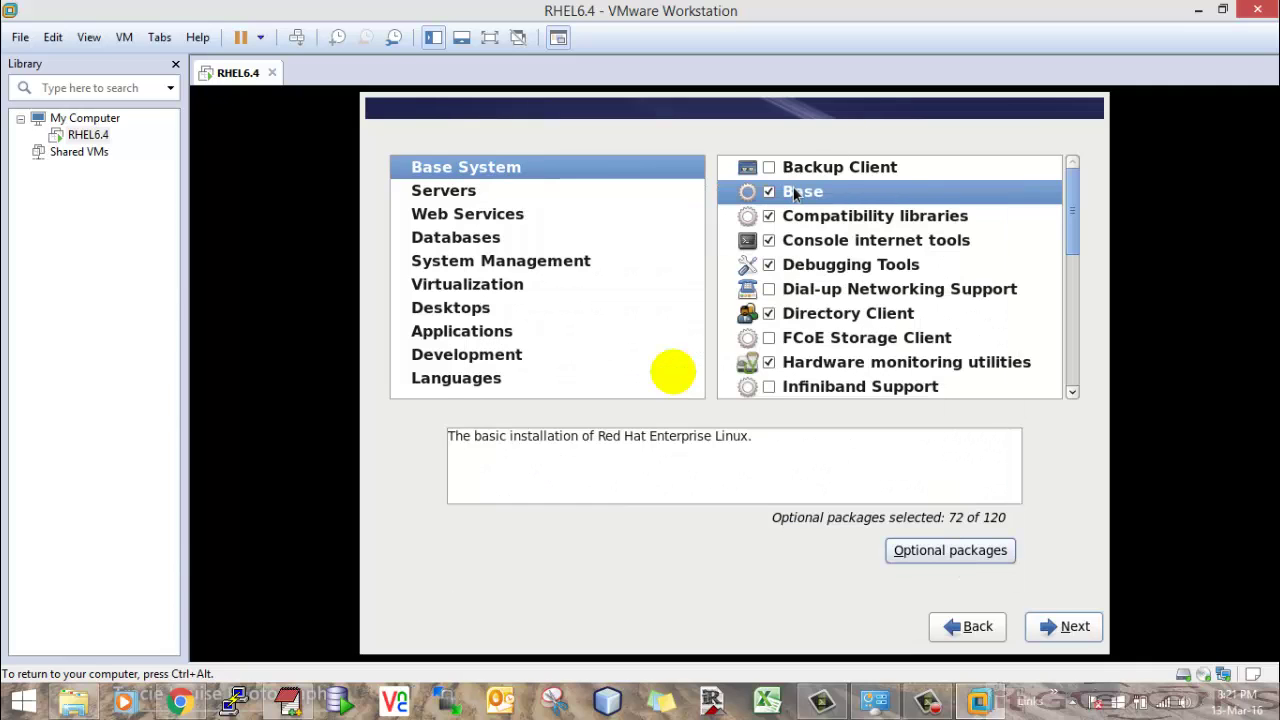
# - Keep Compatibility libraries checked and review its optional package list
pyautogui.click(803, 216)
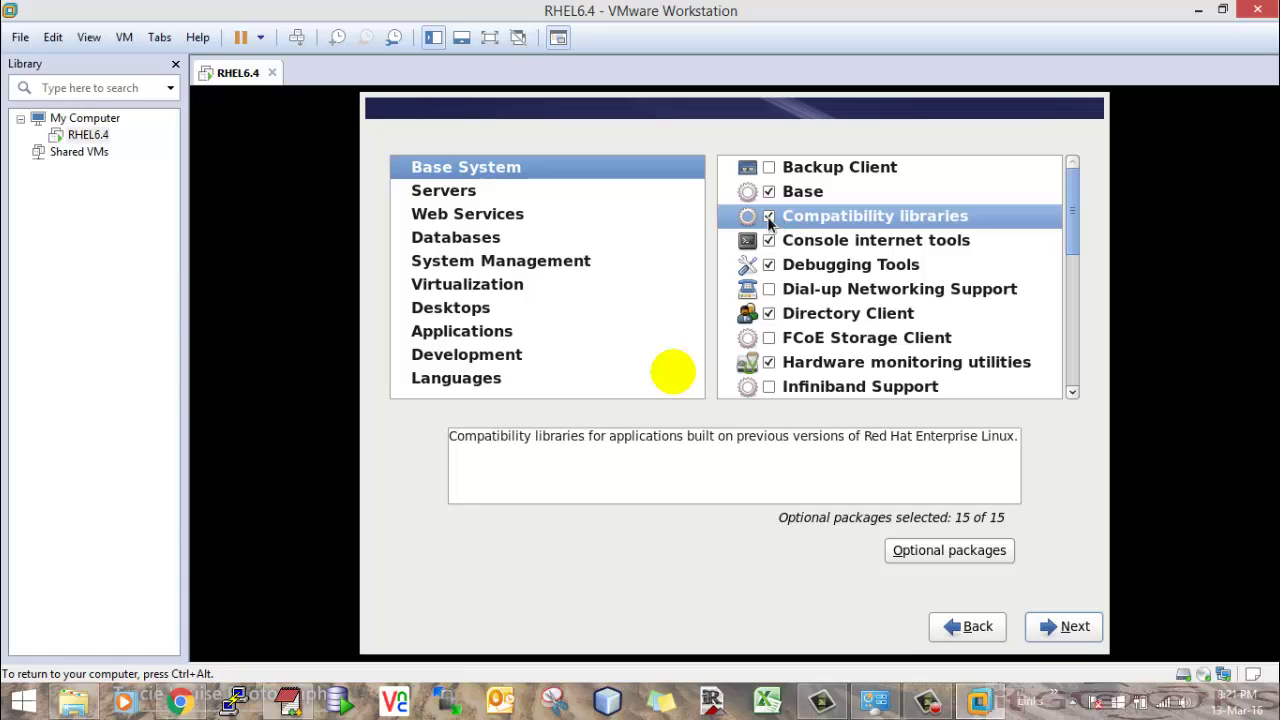
pyautogui.click(767, 216)
pyautogui.click(767, 216)
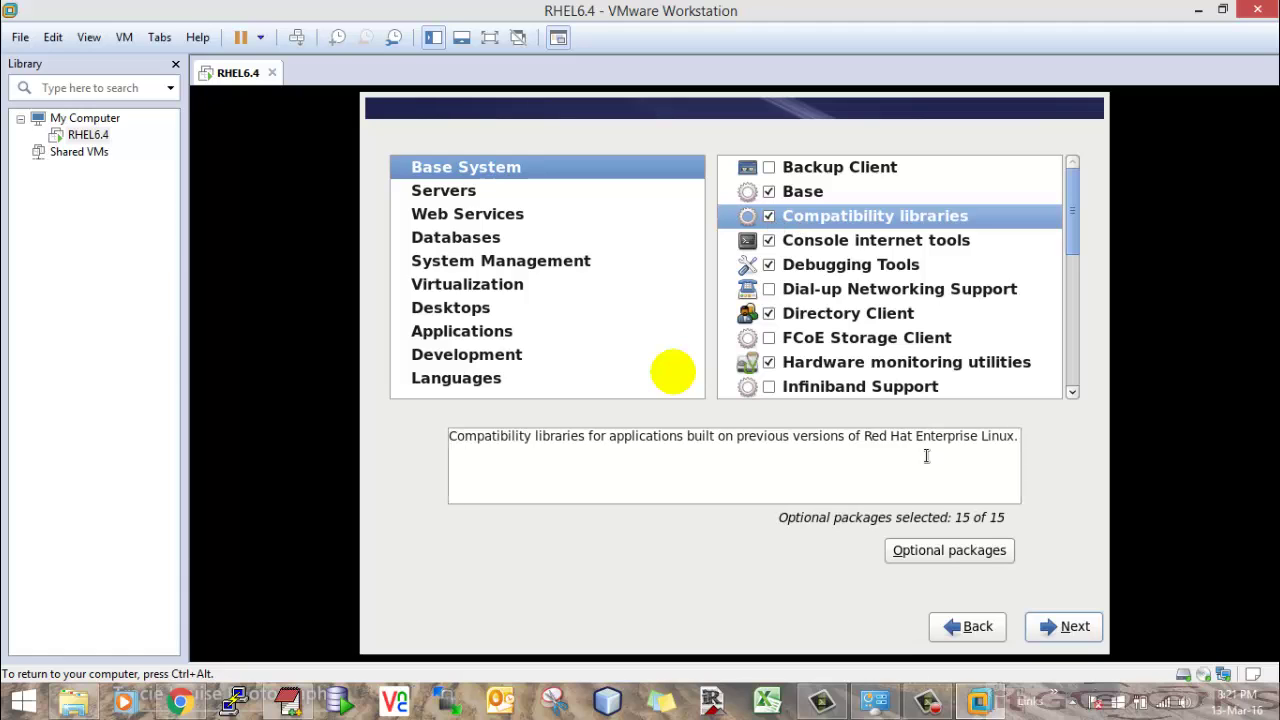
pyautogui.click(950, 550)
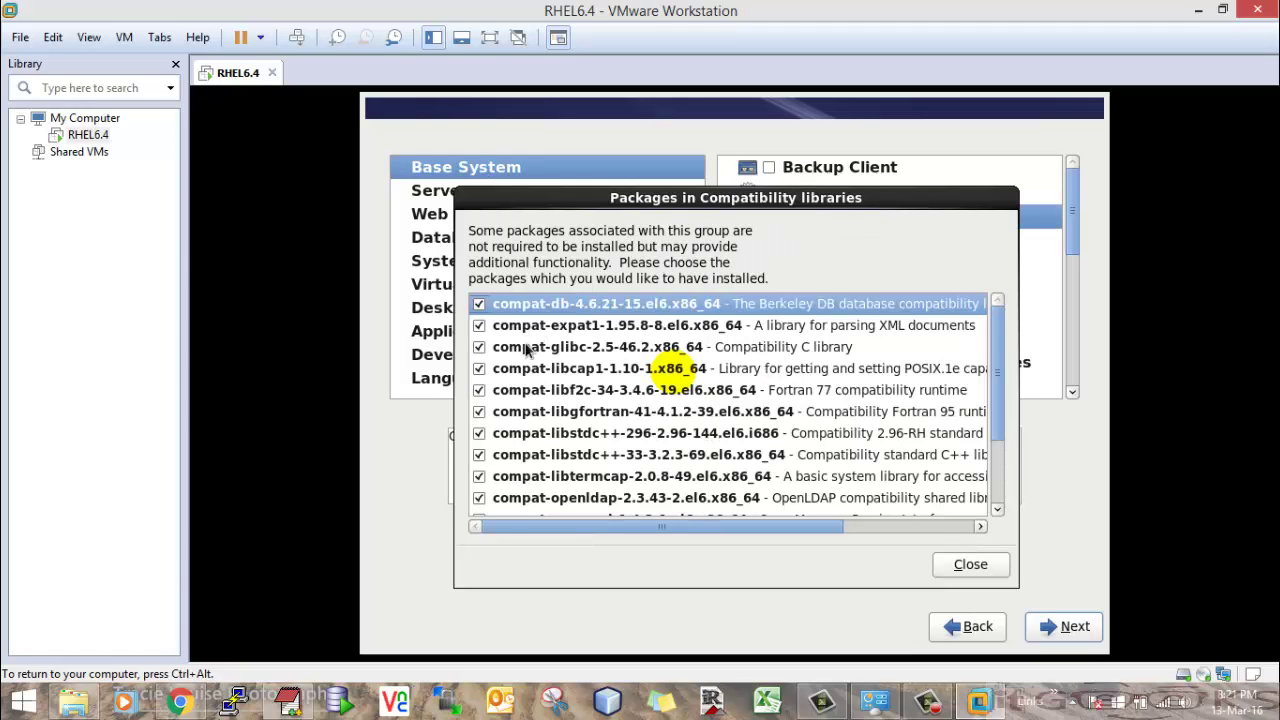
pyautogui.scroll(-1, 526, 352)
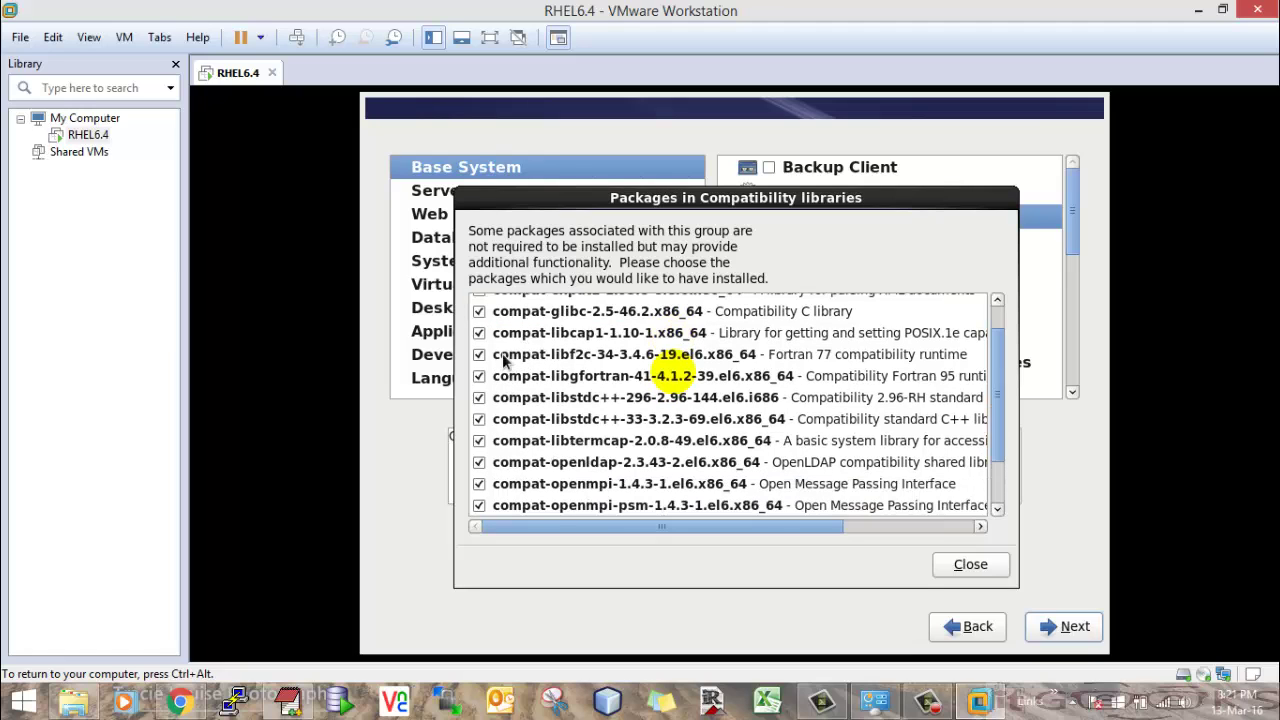
pyautogui.scroll(-1, 522, 408)
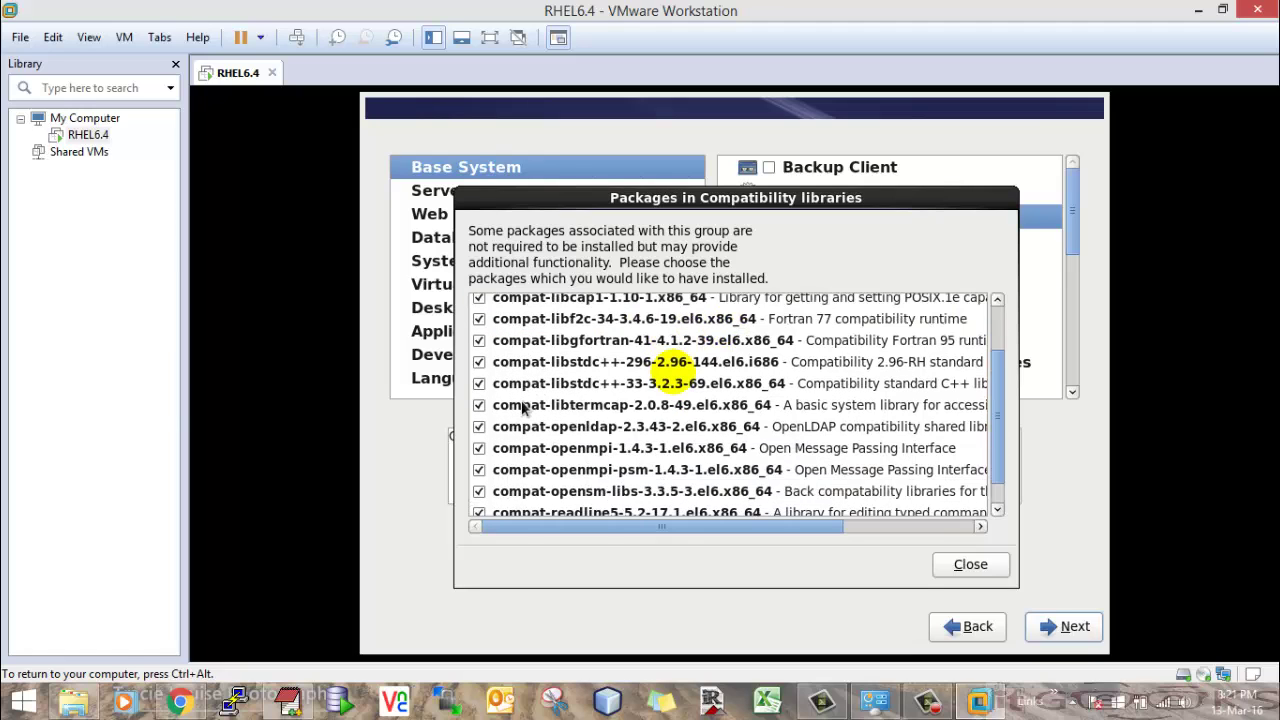
pyautogui.scroll(-1, 522, 408)
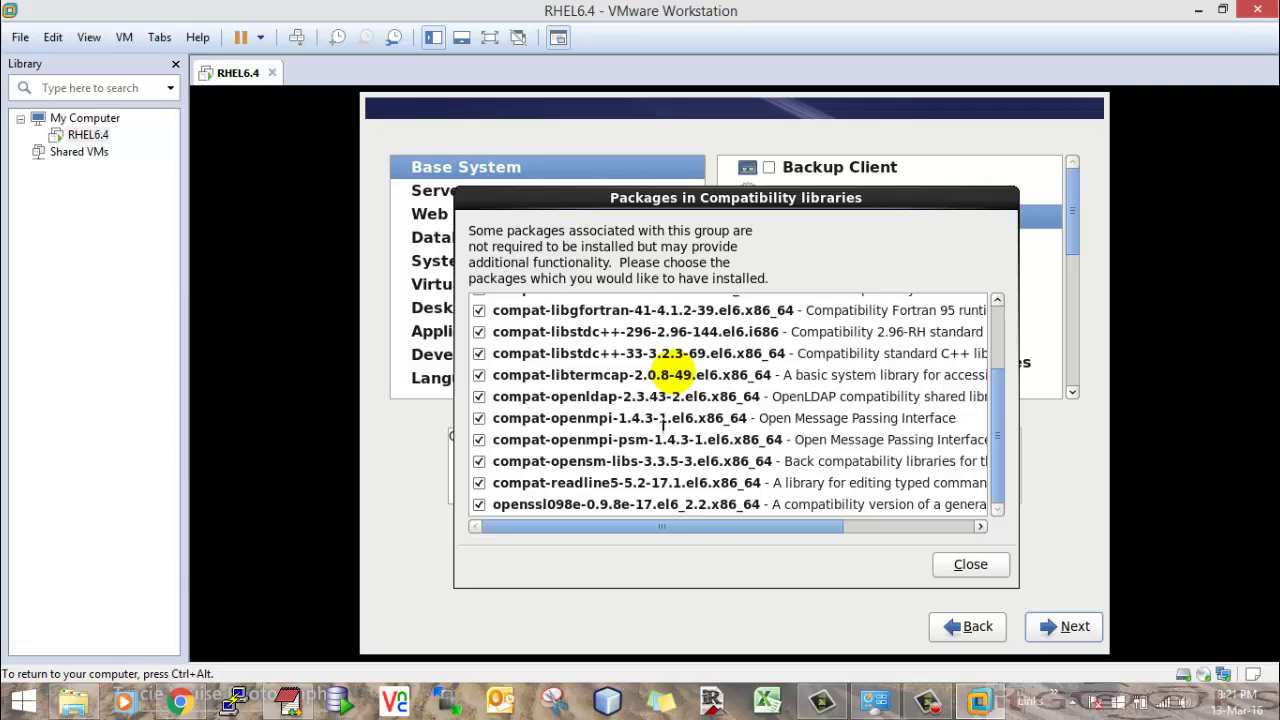
pyautogui.press('Home')
pyautogui.click(970, 565)
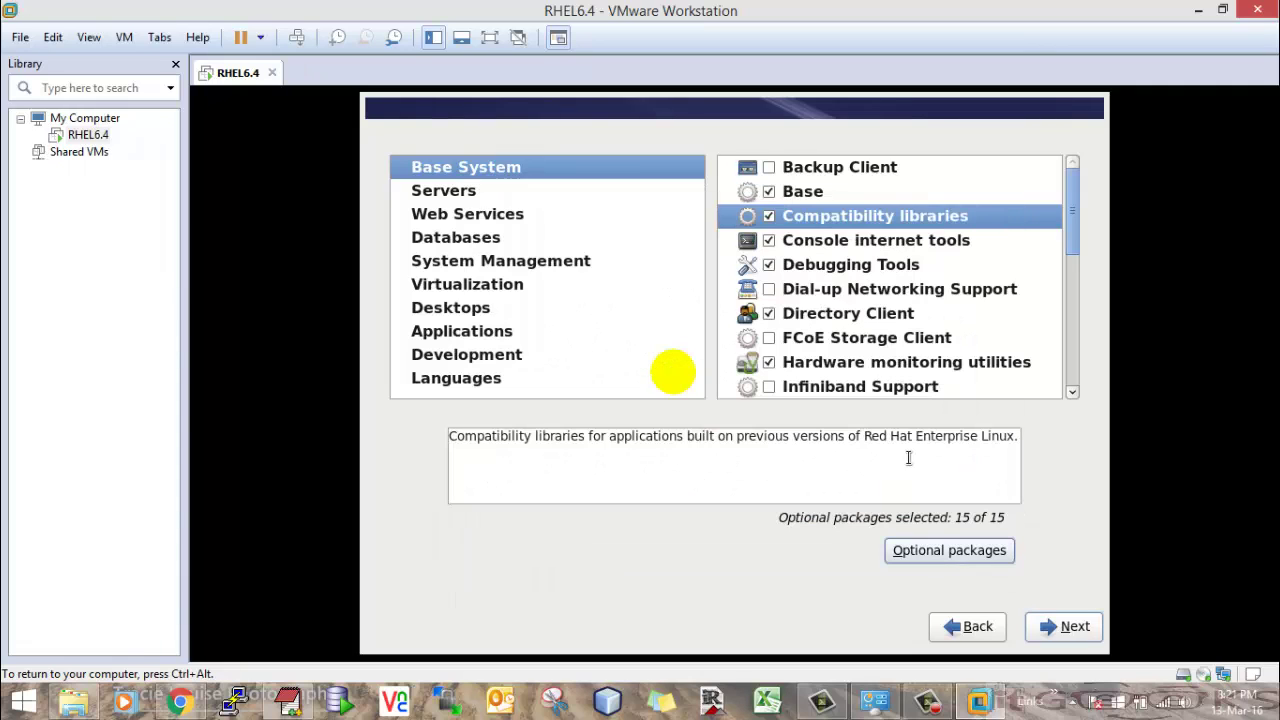
# - Review the Debugging Tools group's optional packages without changing them
pyautogui.click(820, 262)
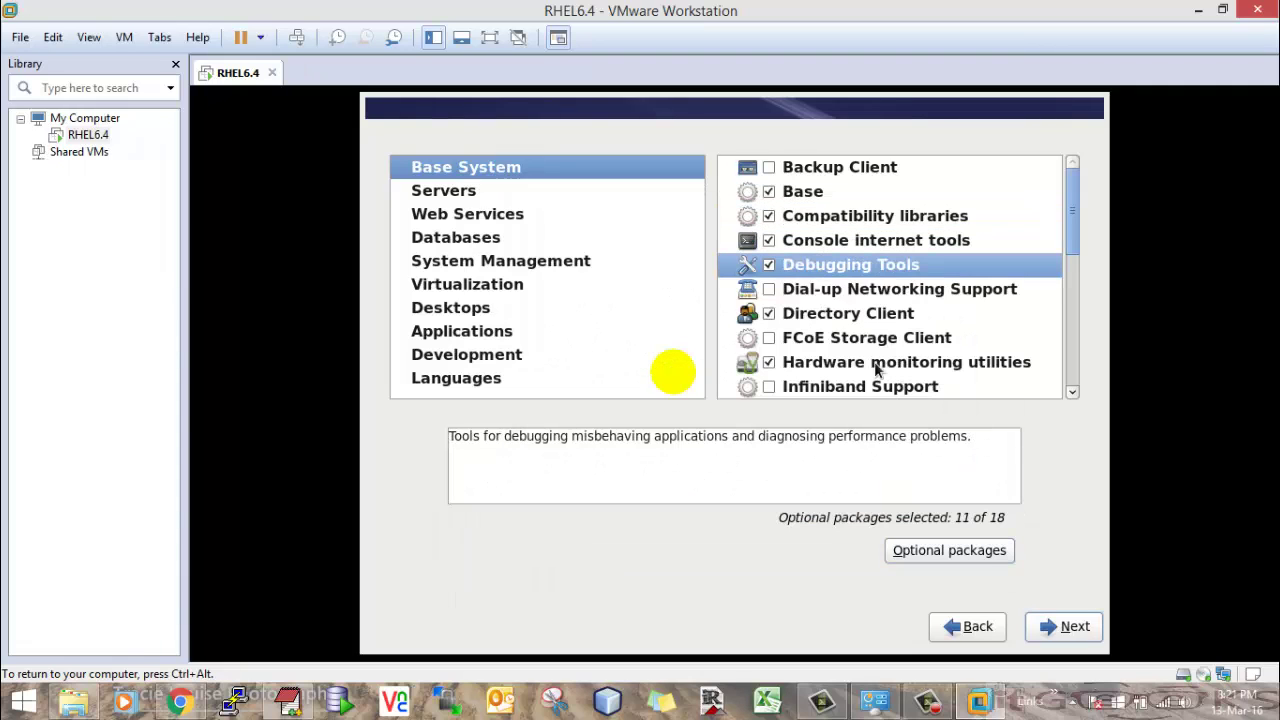
pyautogui.click(918, 550)
pyautogui.scroll(-3, 664, 430)
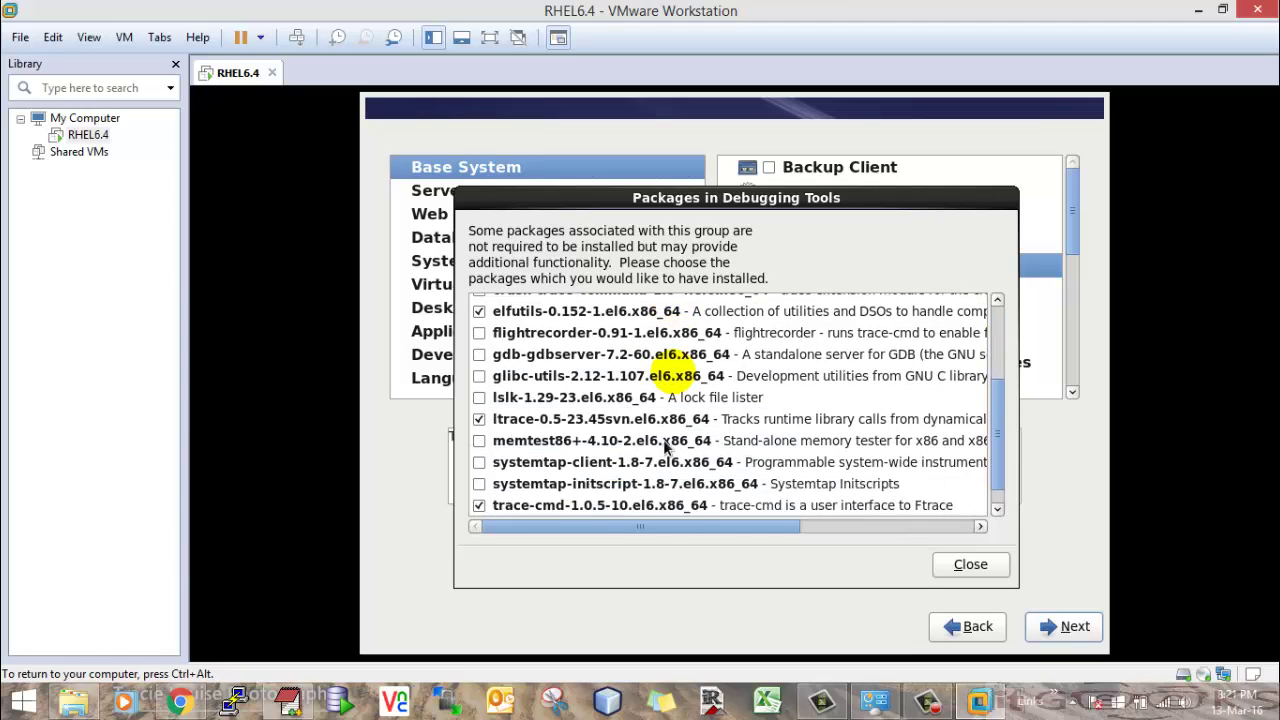
pyautogui.scroll(-1, 663, 445)
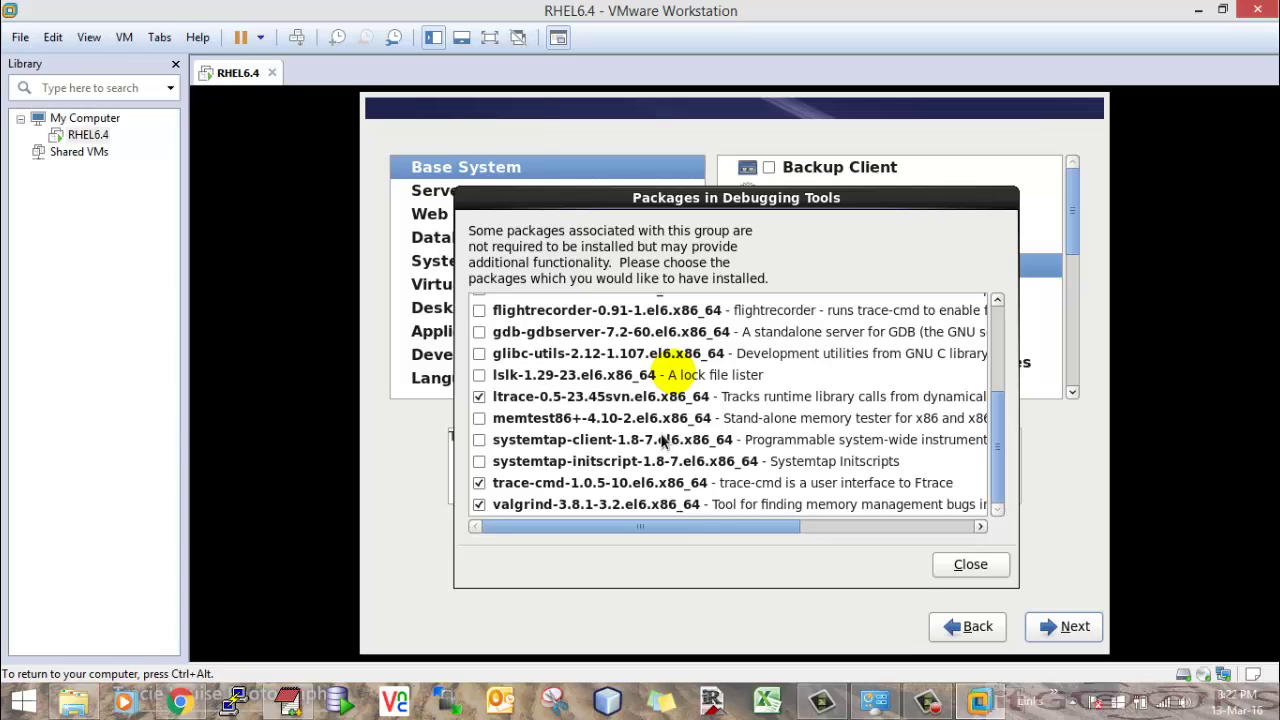
pyautogui.click(962, 564)
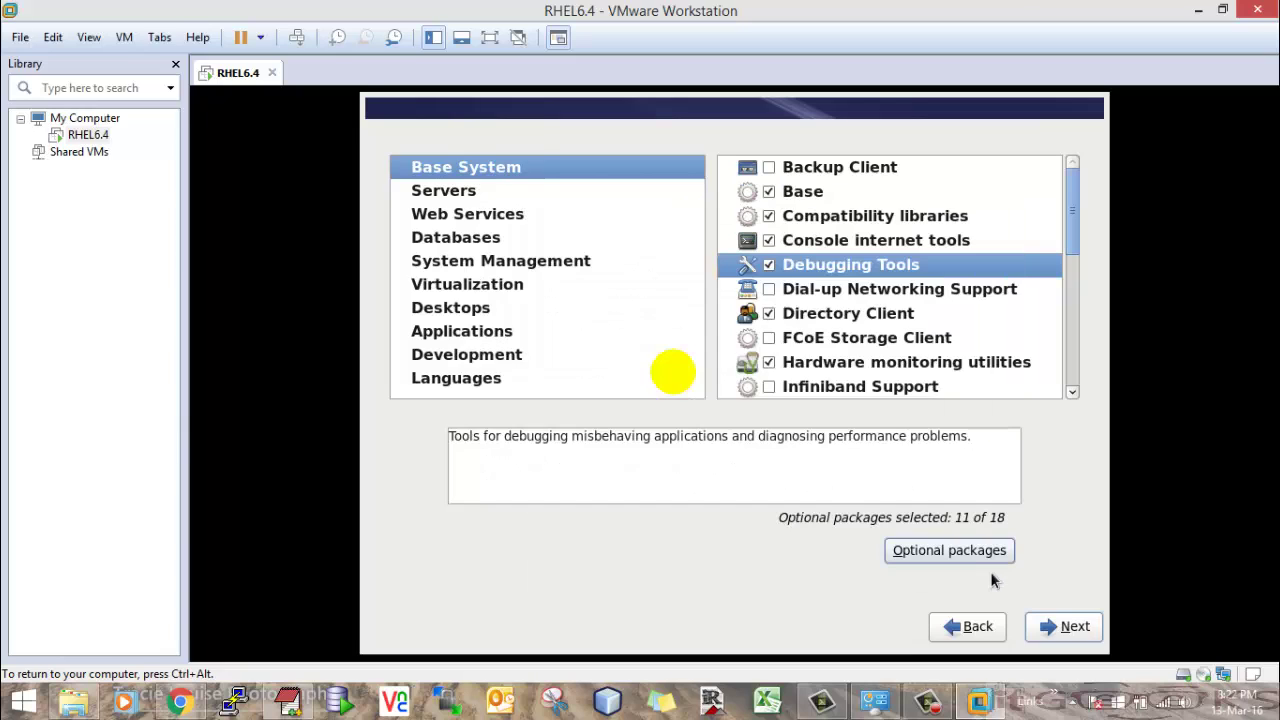
# - Add Legacy UNIX compatibility with xinetd as its 1 of 21 optional packages, then show Servers
pyautogui.scroll(-3, 860, 350)
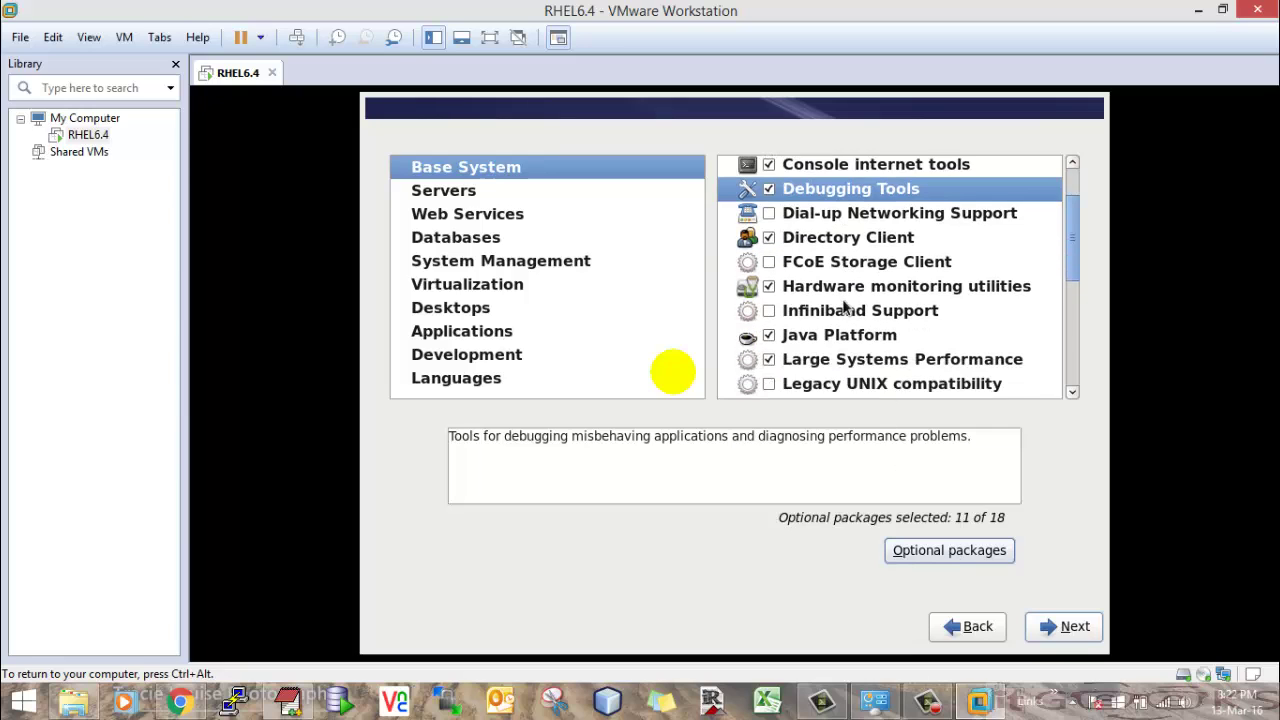
pyautogui.scroll(-1, 845, 307)
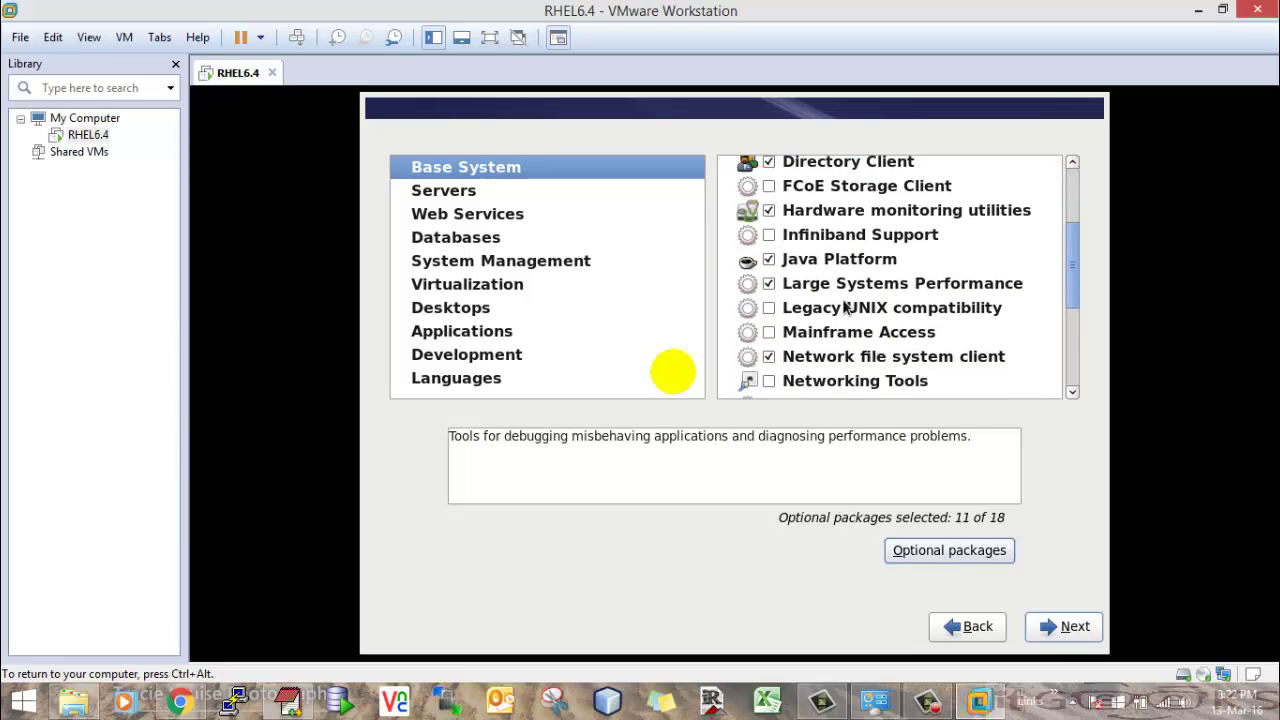
pyautogui.click(769, 308)
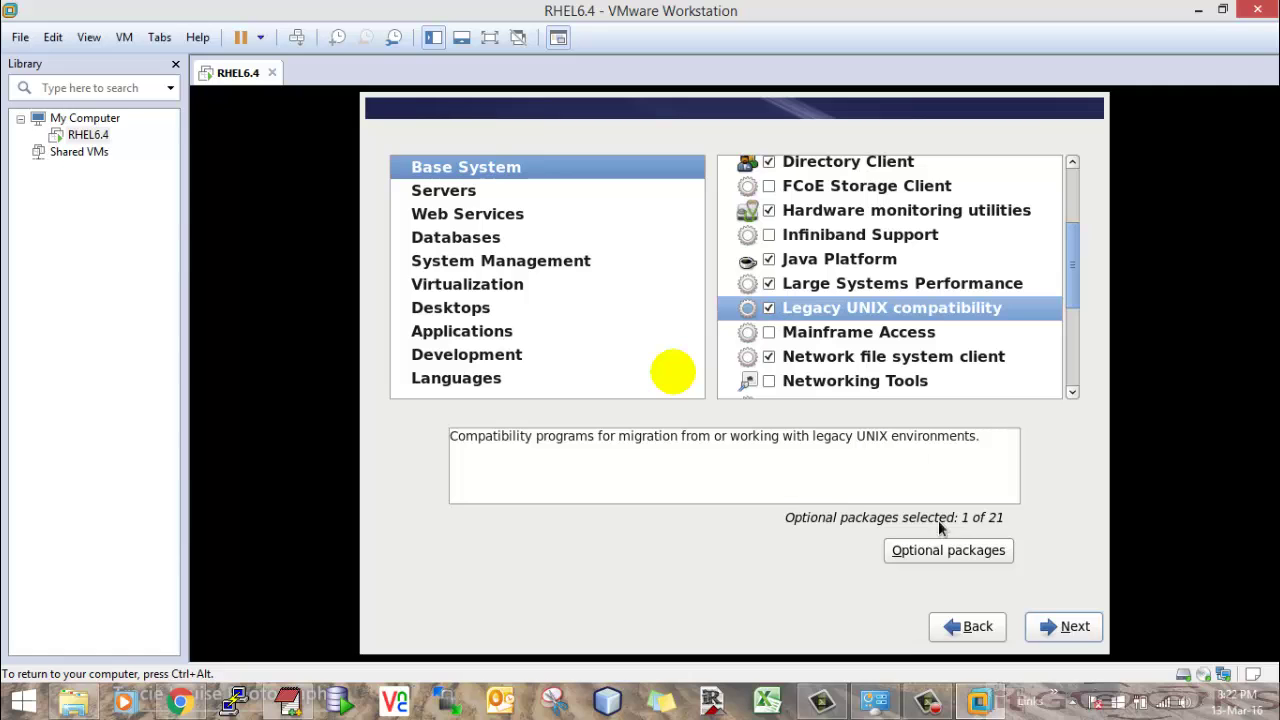
pyautogui.click(948, 550)
pyautogui.scroll(-2, 636, 368)
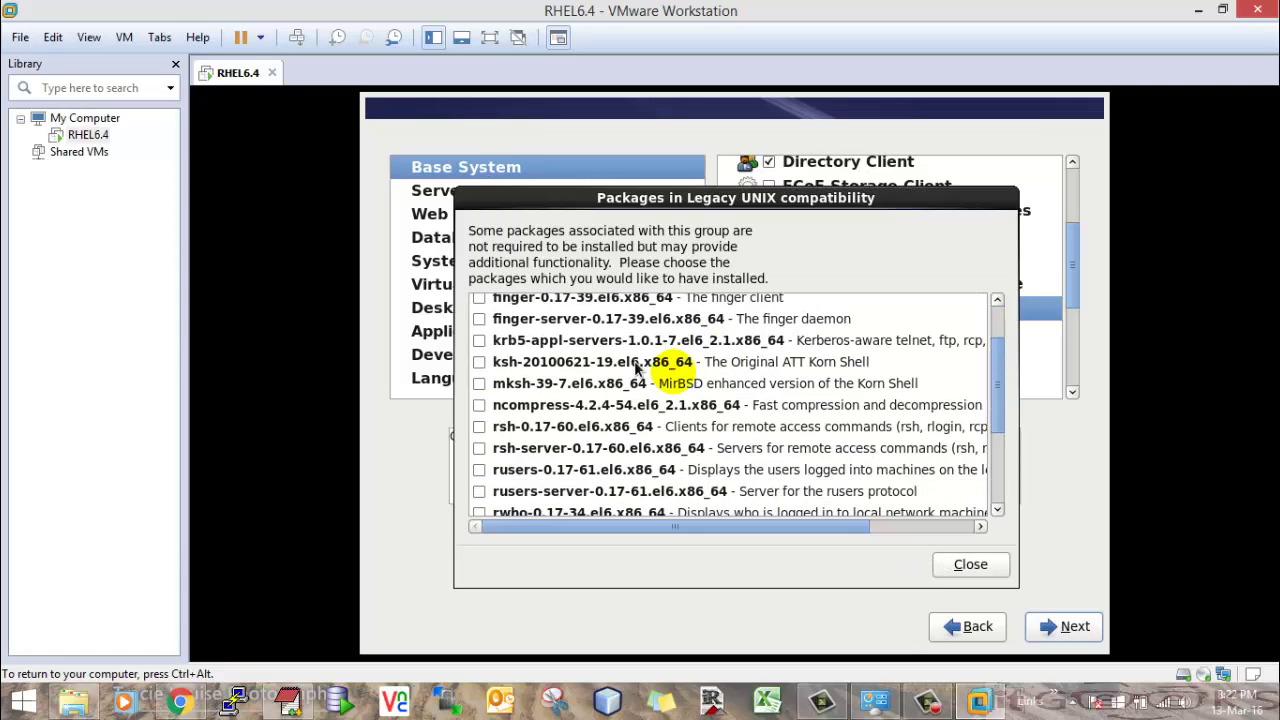
pyautogui.scroll(-6, 636, 368)
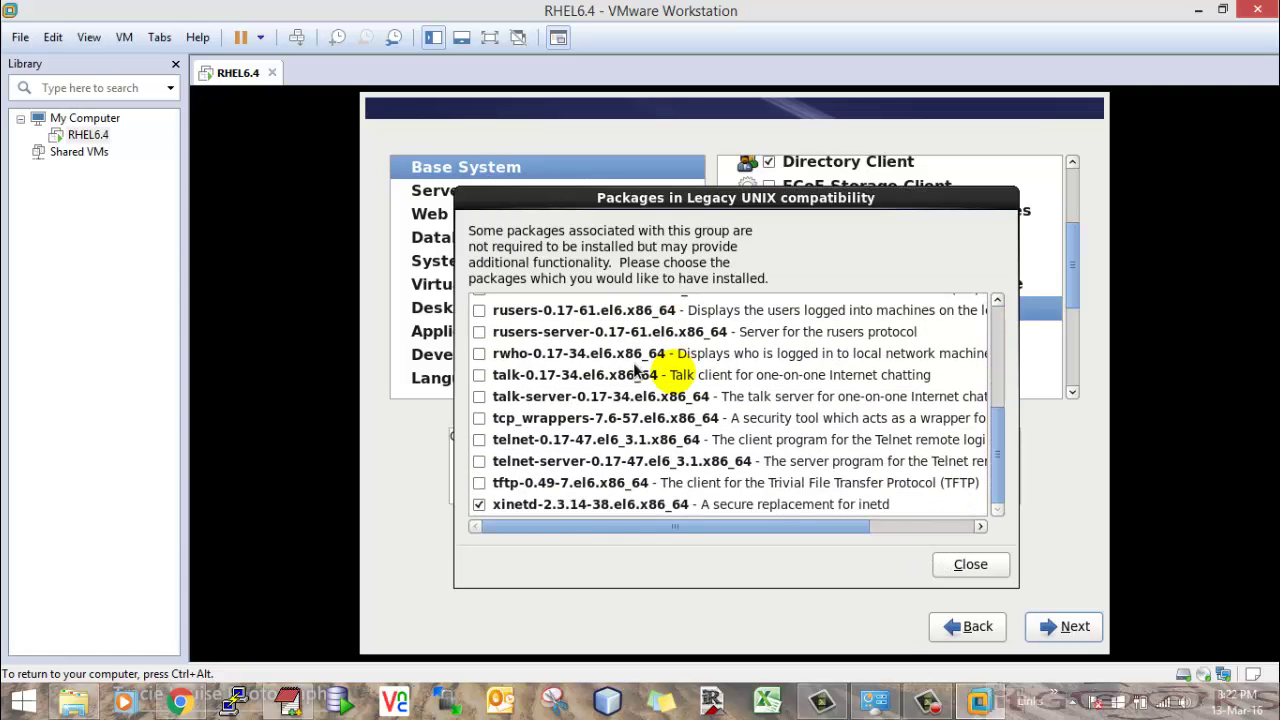
pyautogui.click(972, 566)
pyautogui.click(445, 196)
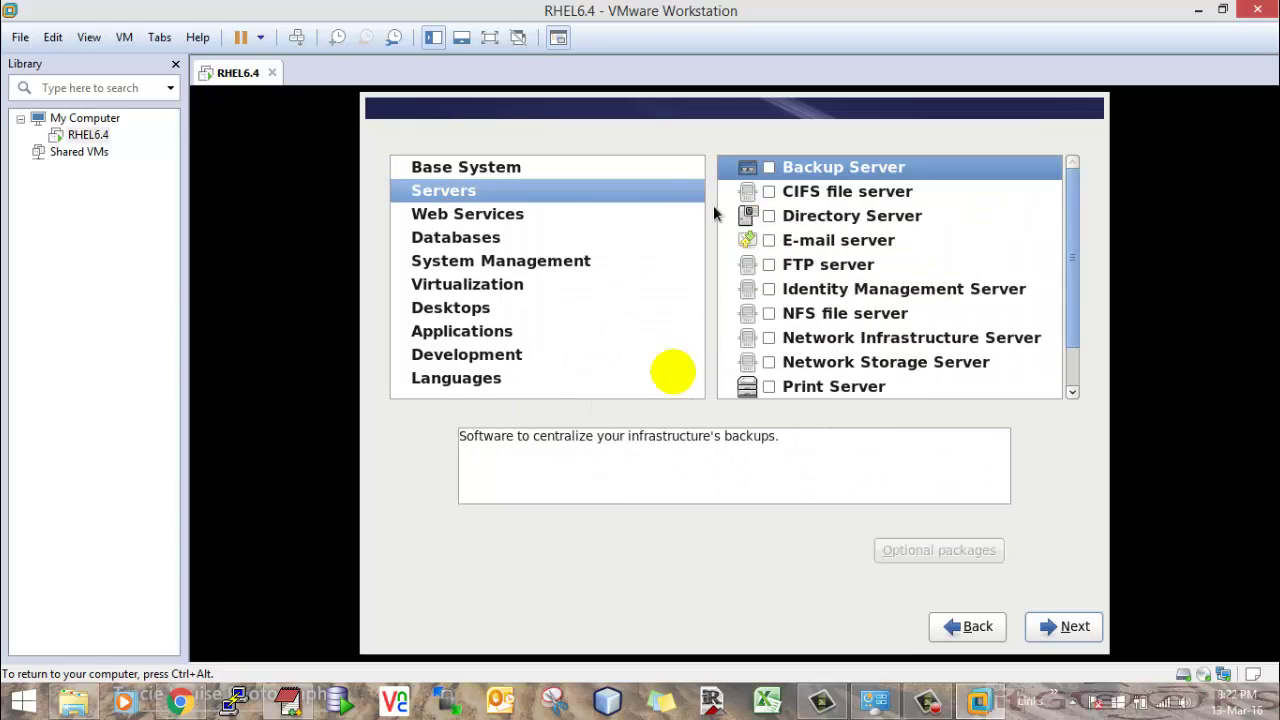
# - Browse the Servers, Web Services, Databases, System Management, Virtualization and Desktops groups
pyautogui.scroll(-2, 893, 280)
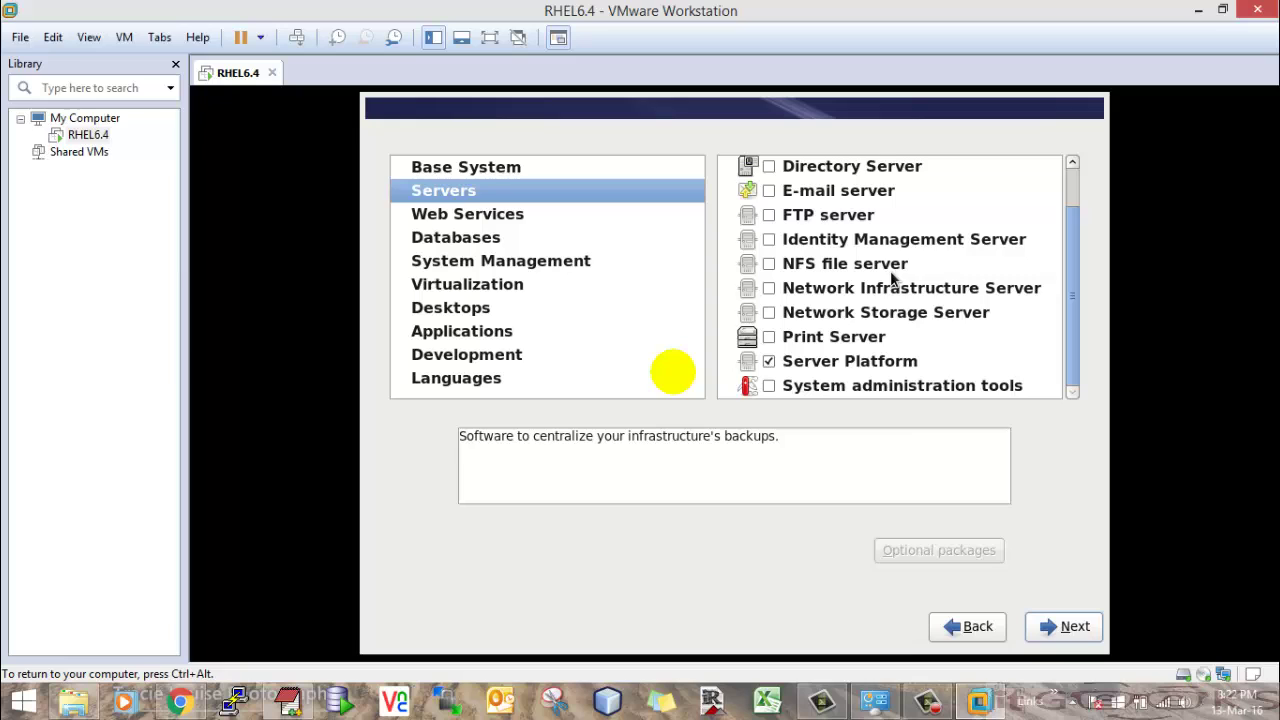
pyautogui.scroll(1, 893, 280)
pyautogui.scroll(-1, 893, 280)
pyautogui.click(859, 358)
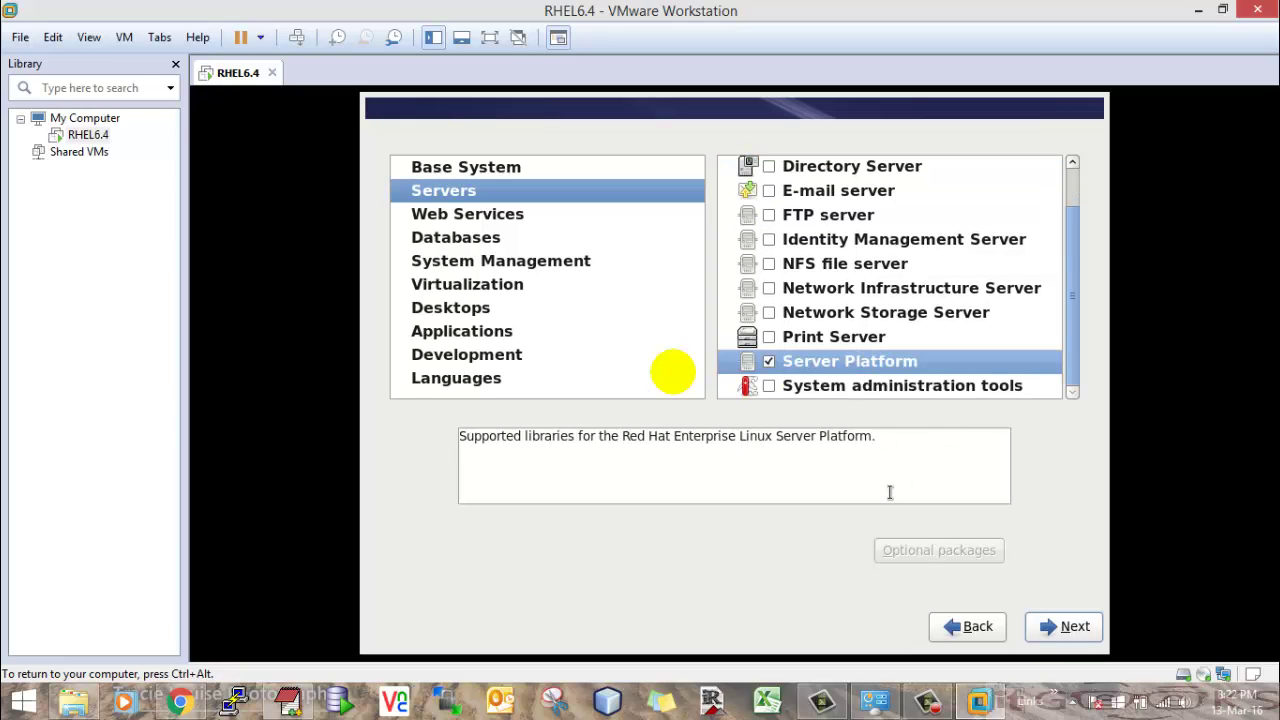
pyautogui.scroll(2, 852, 238)
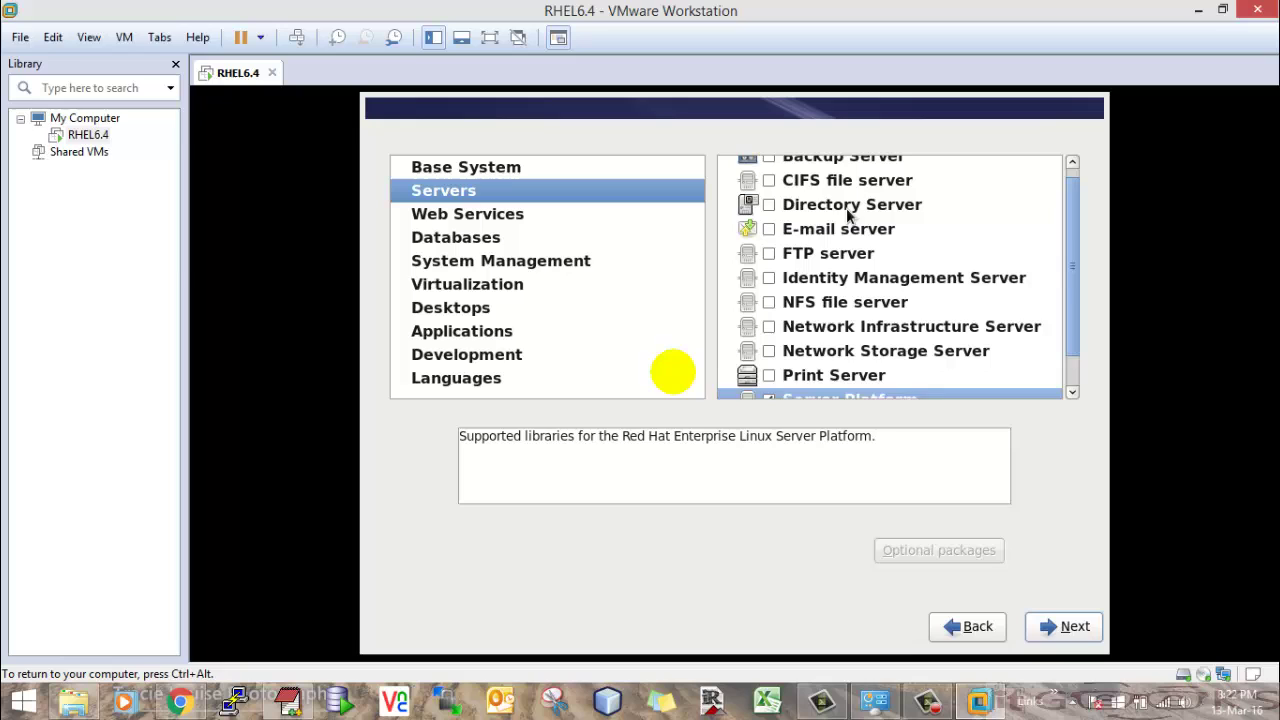
pyautogui.click(508, 218)
pyautogui.click(484, 244)
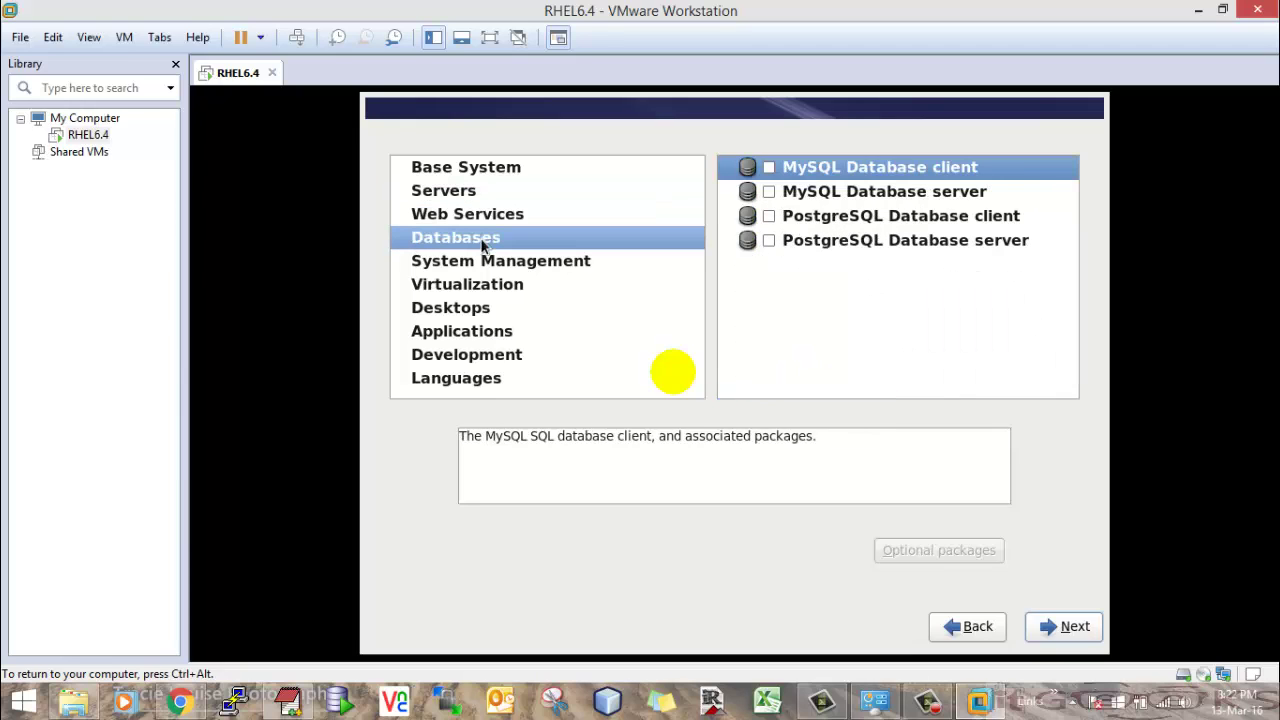
pyautogui.click(484, 265)
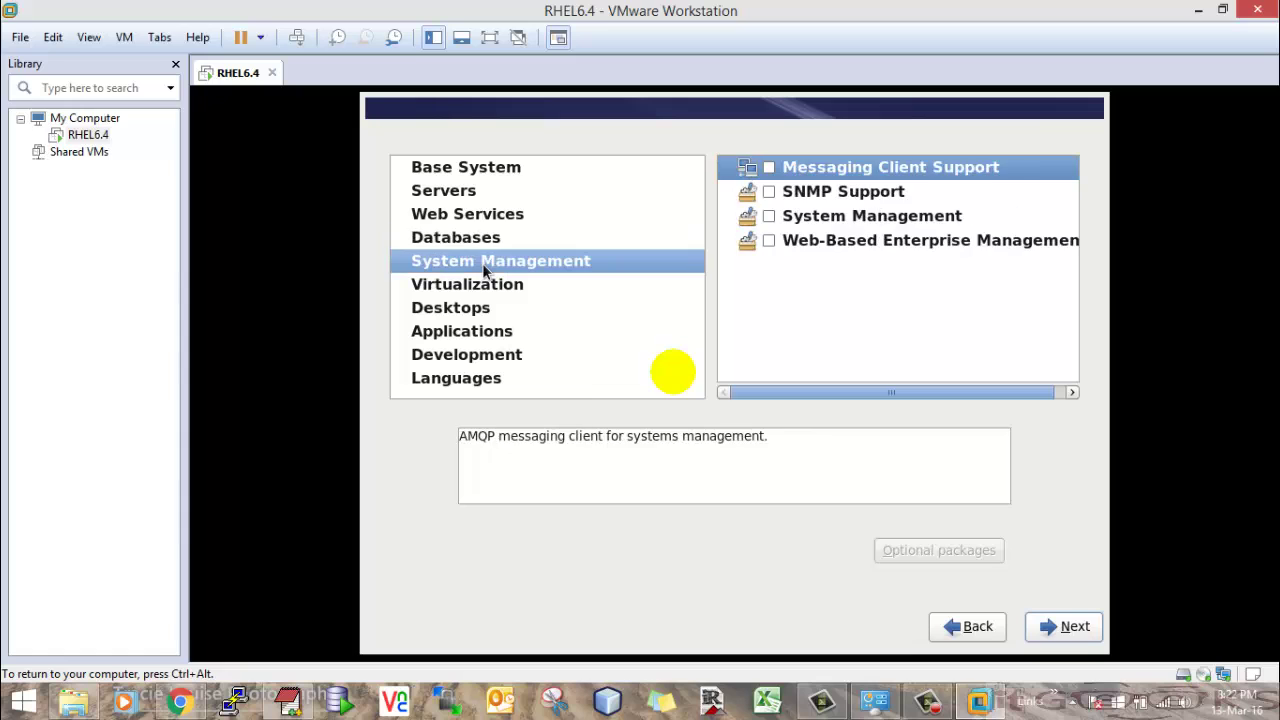
pyautogui.click(482, 284)
pyautogui.click(467, 310)
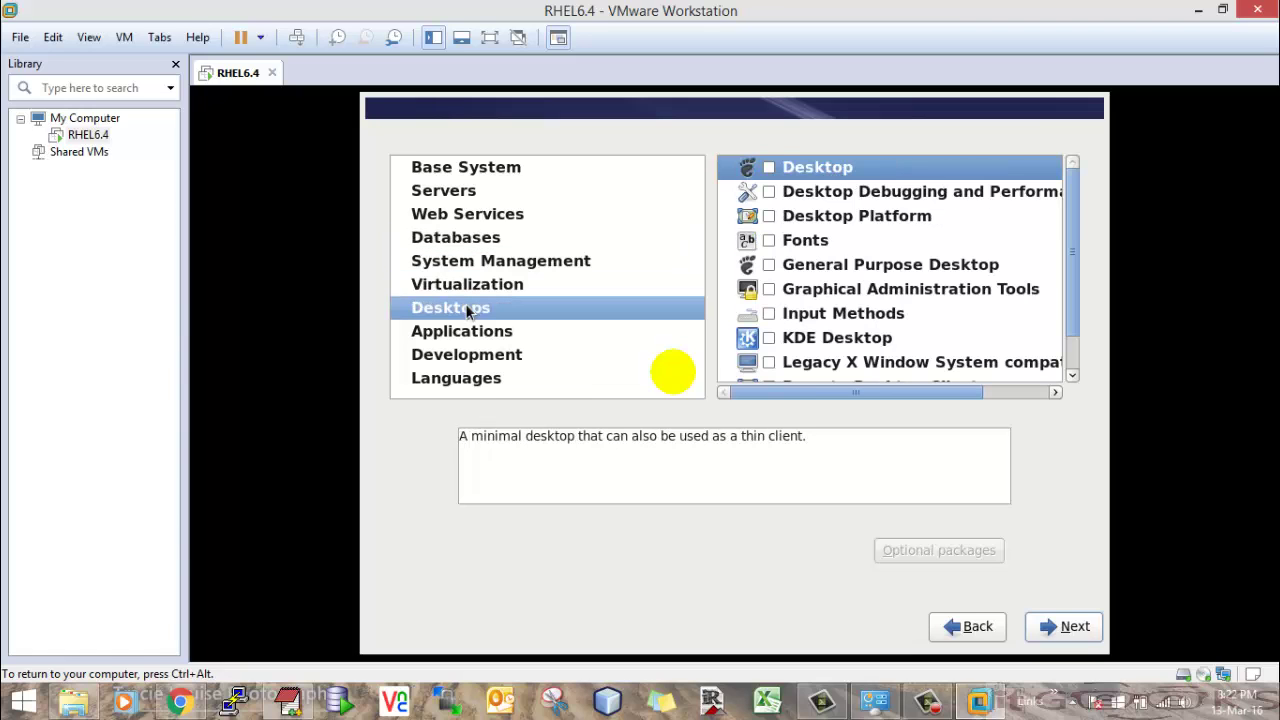
# - Check the Desktop and Desktop Debugging and Performance Tools groups
pyautogui.click(769, 168)
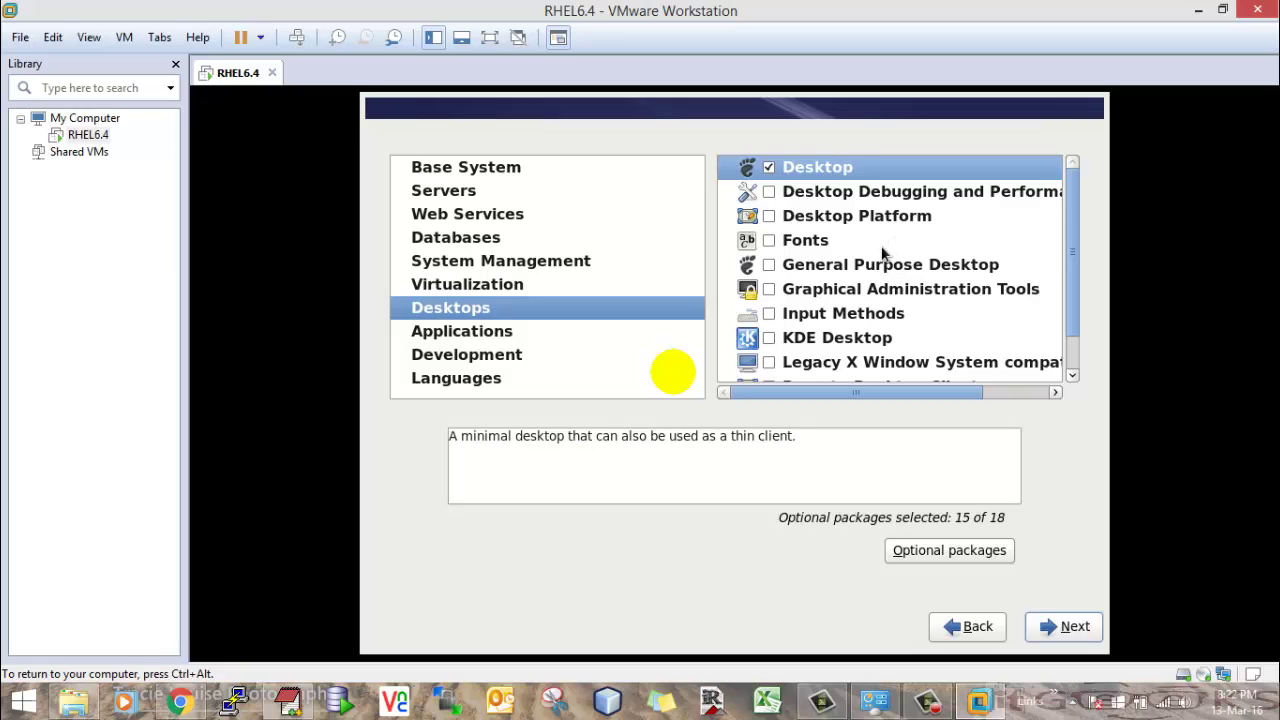
pyautogui.click(769, 192)
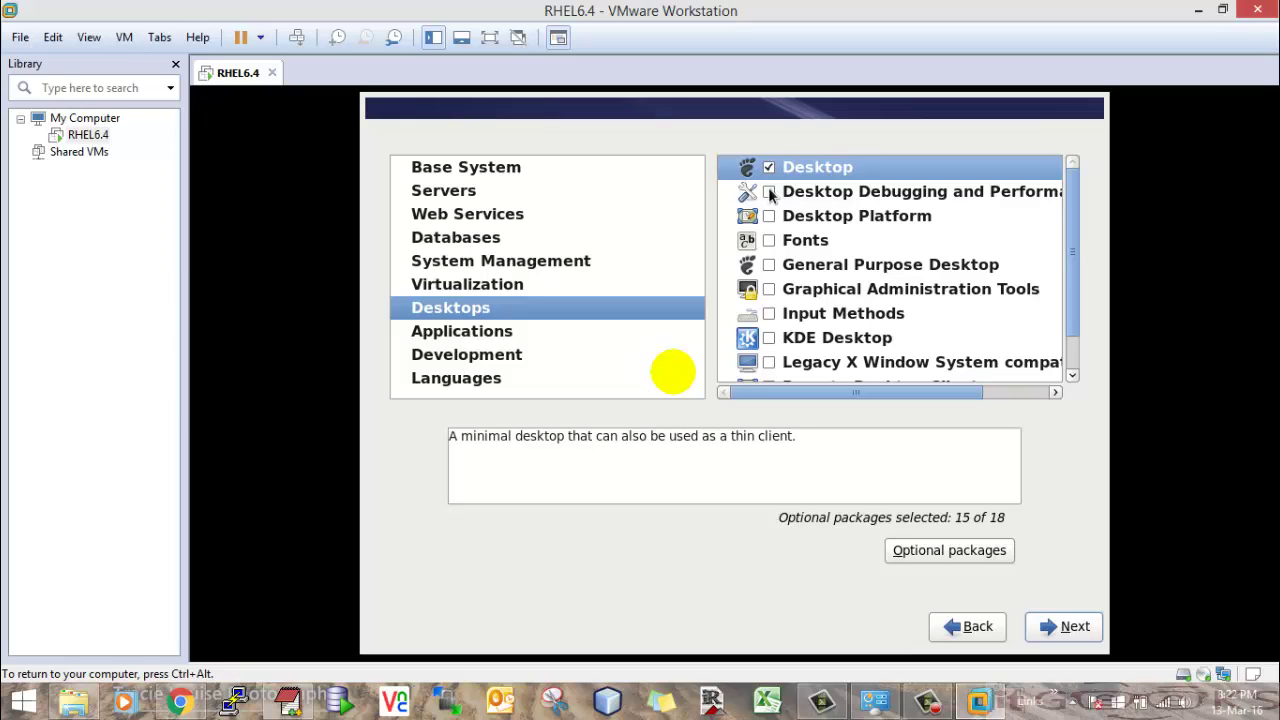
pyautogui.click(823, 166)
# - Review the Desktop group's optional packages, adding tigervnc-server, so 16 of 18 are selected
pyautogui.click(944, 548)
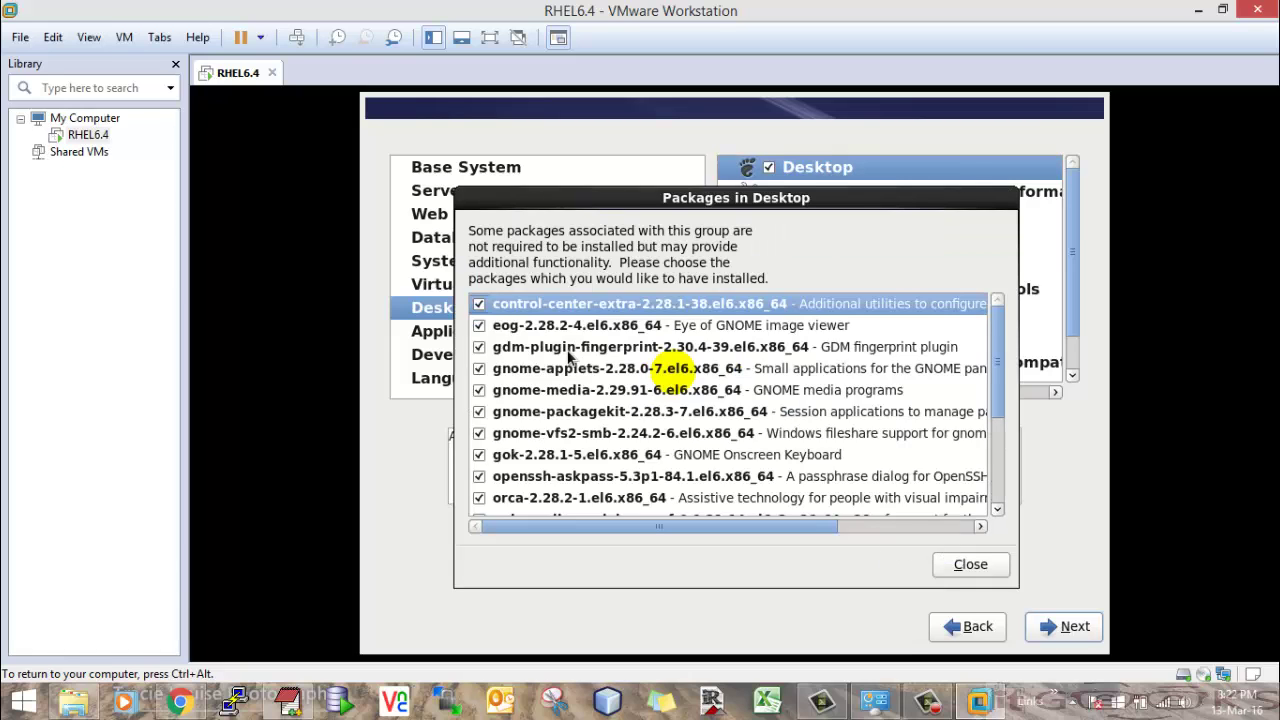
pyautogui.scroll(-4, 566, 356)
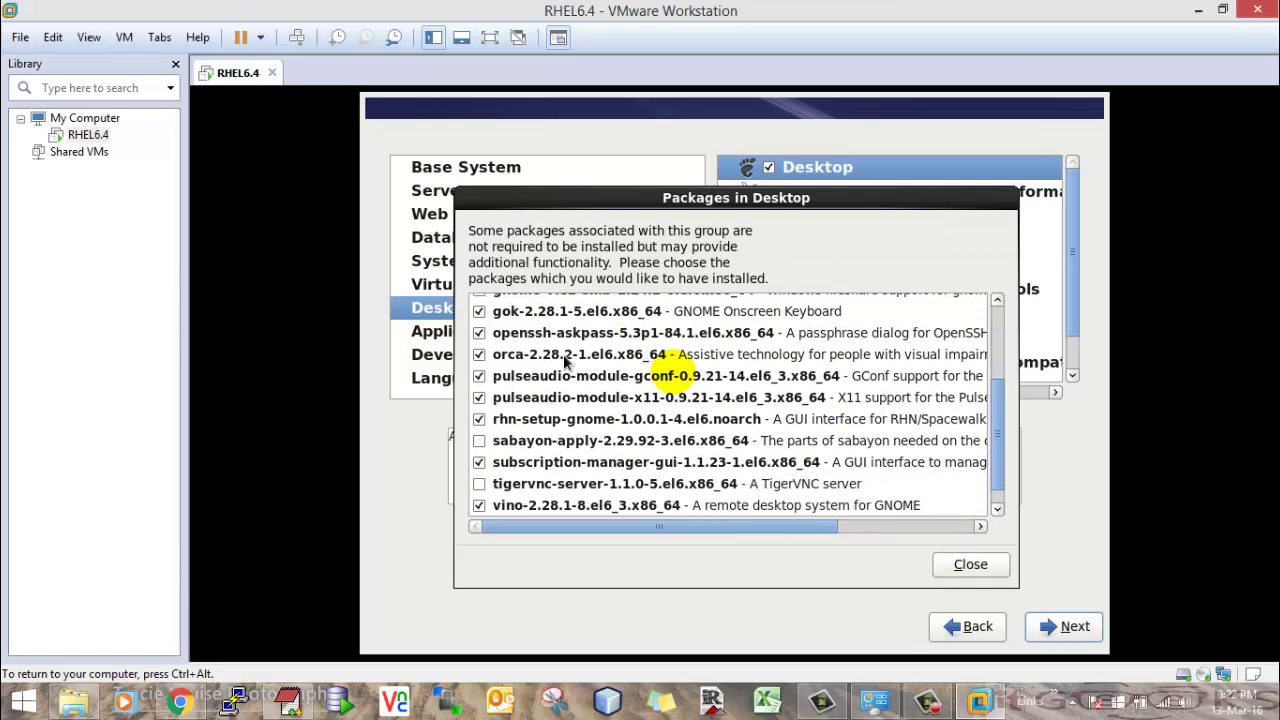
pyautogui.scroll(-1, 563, 354)
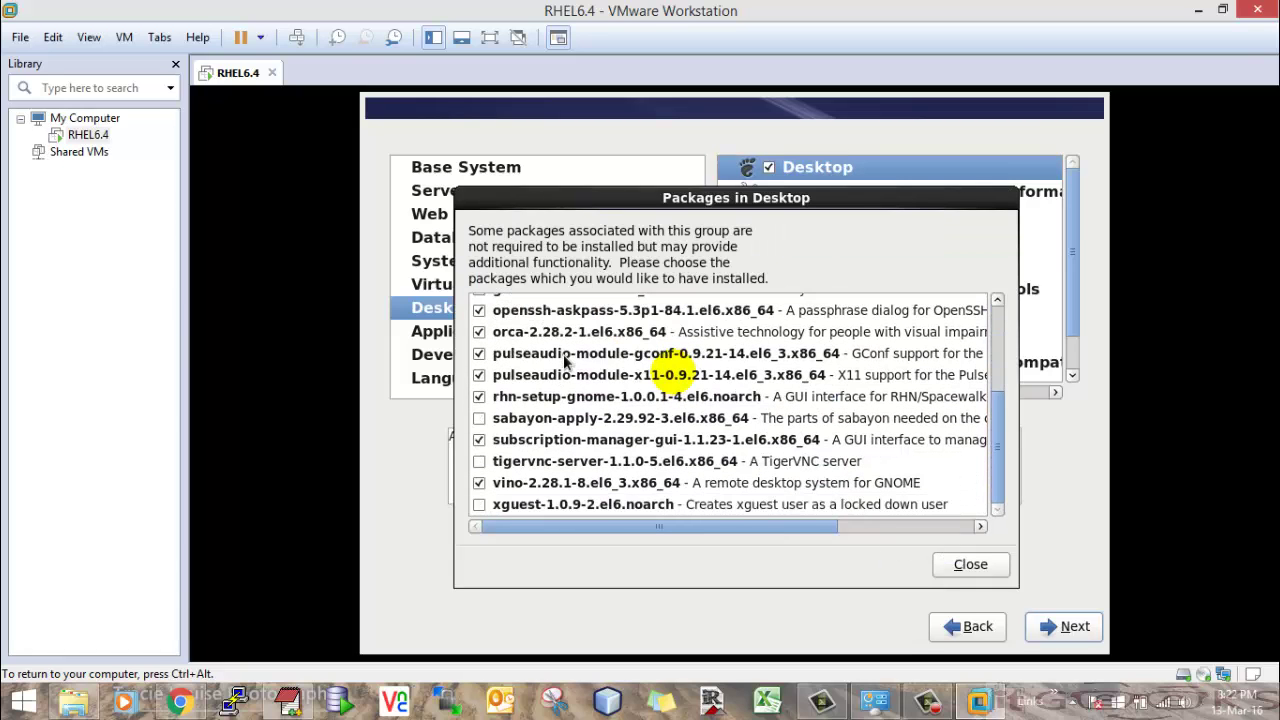
pyautogui.click(480, 462)
pyautogui.scroll(4, 530, 405)
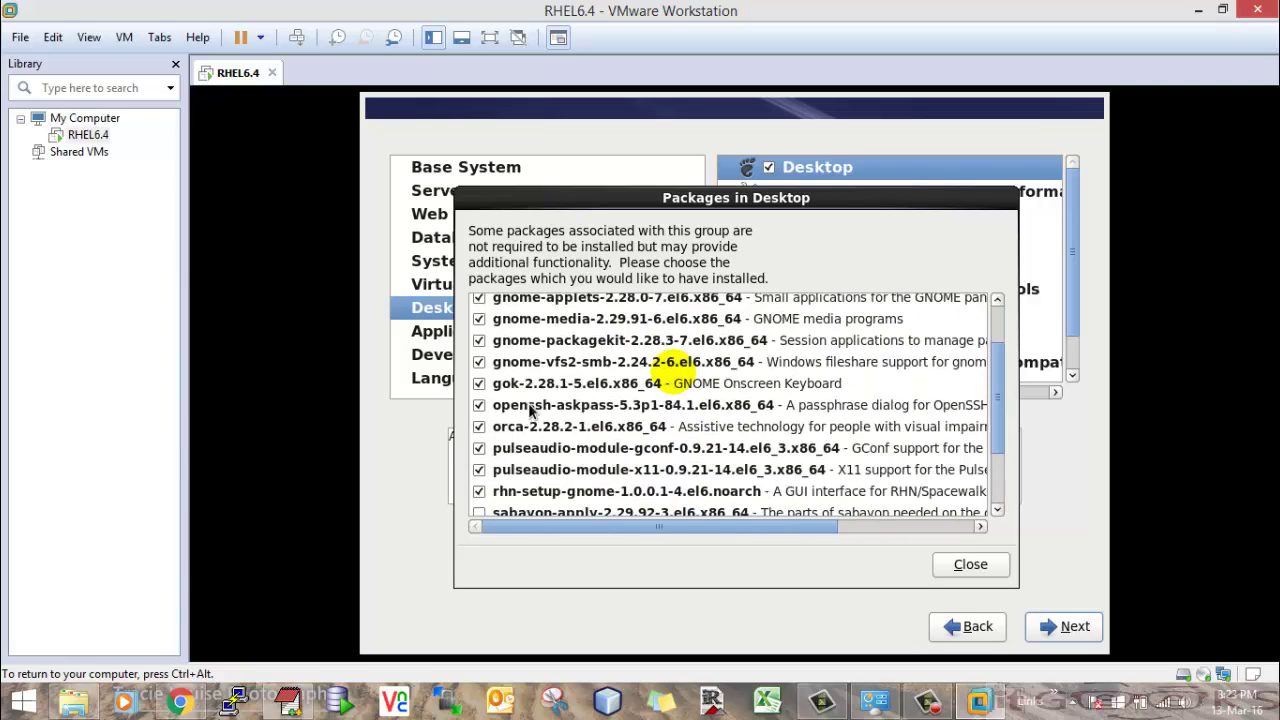
pyautogui.scroll(-2, 528, 403)
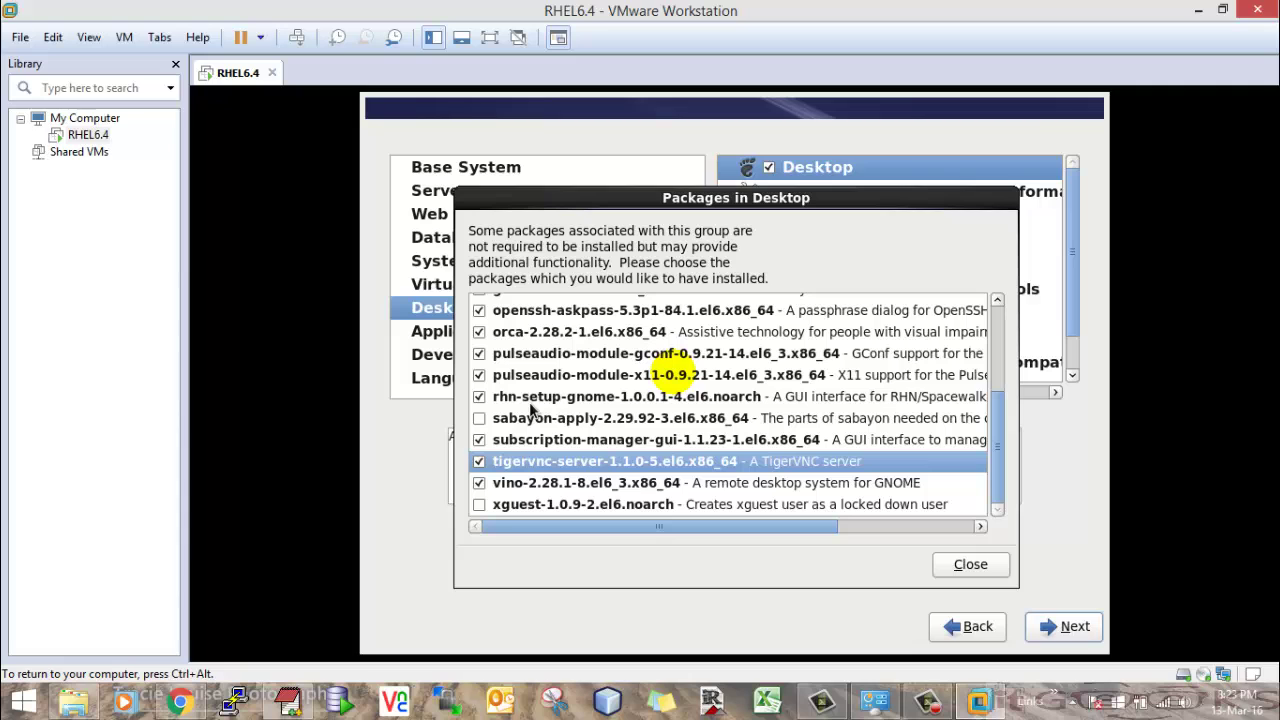
pyautogui.scroll(4, 603, 392)
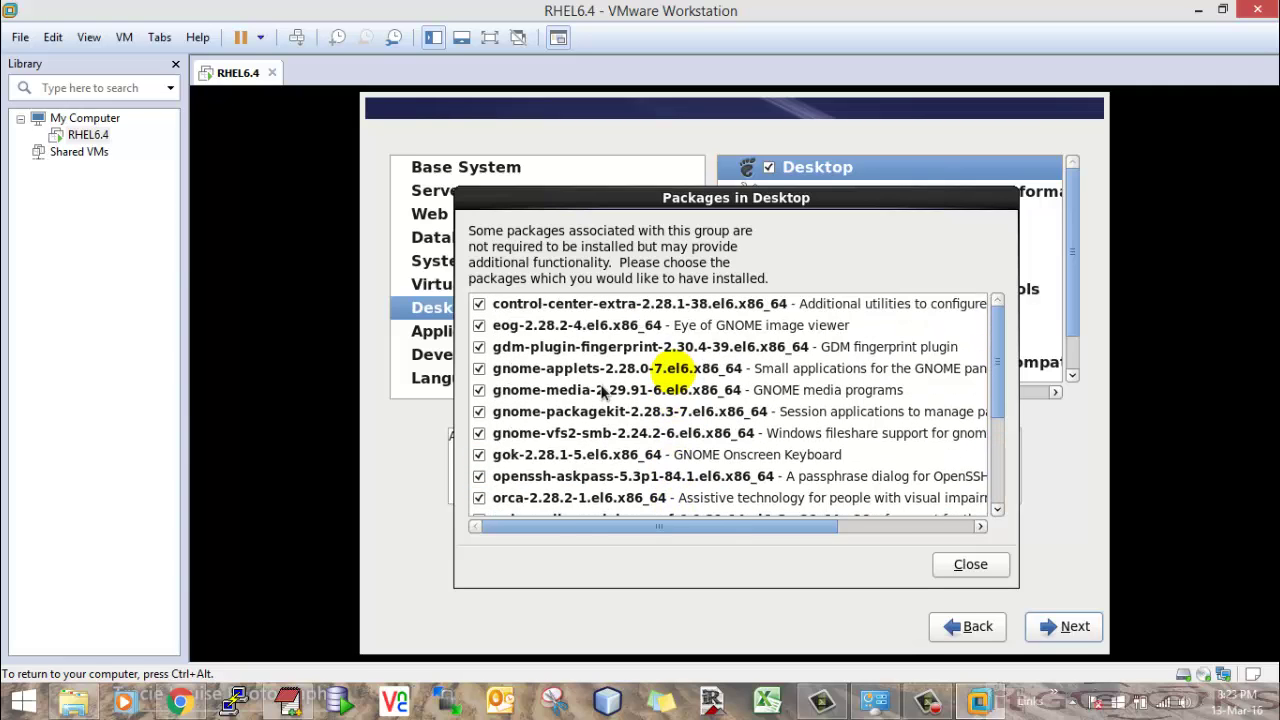
pyautogui.scroll(-4, 603, 392)
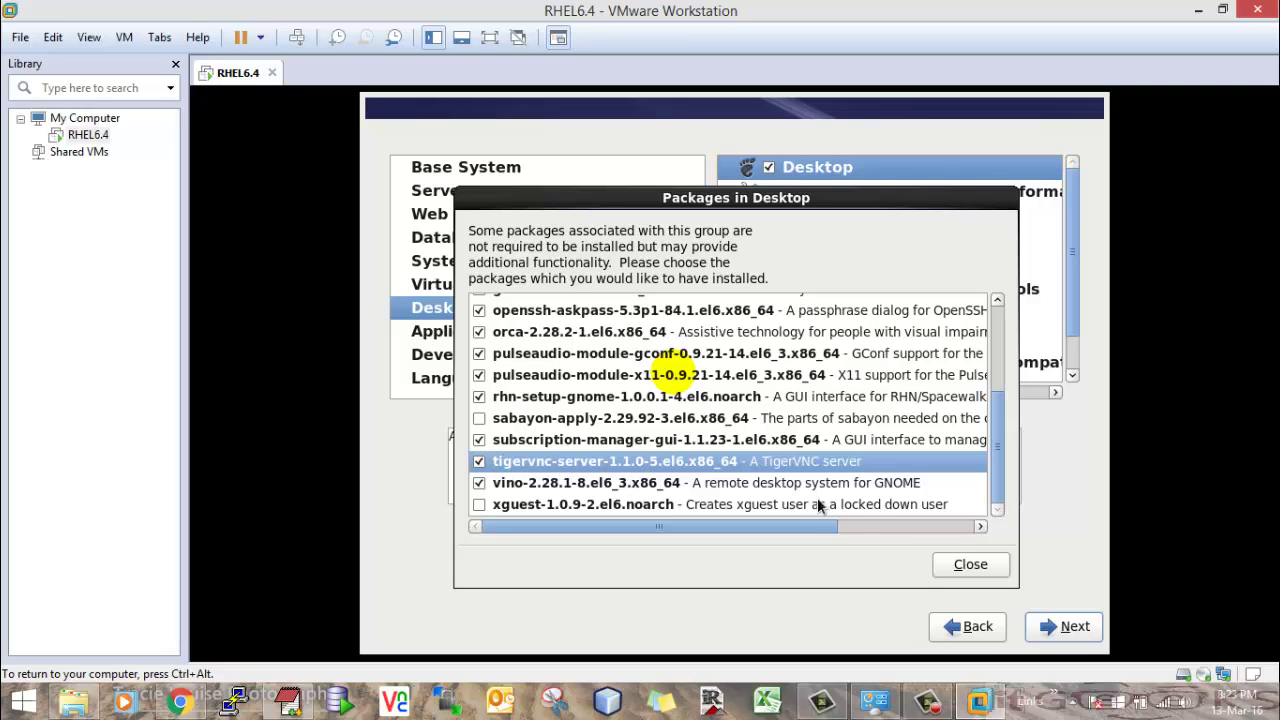
pyautogui.click(967, 563)
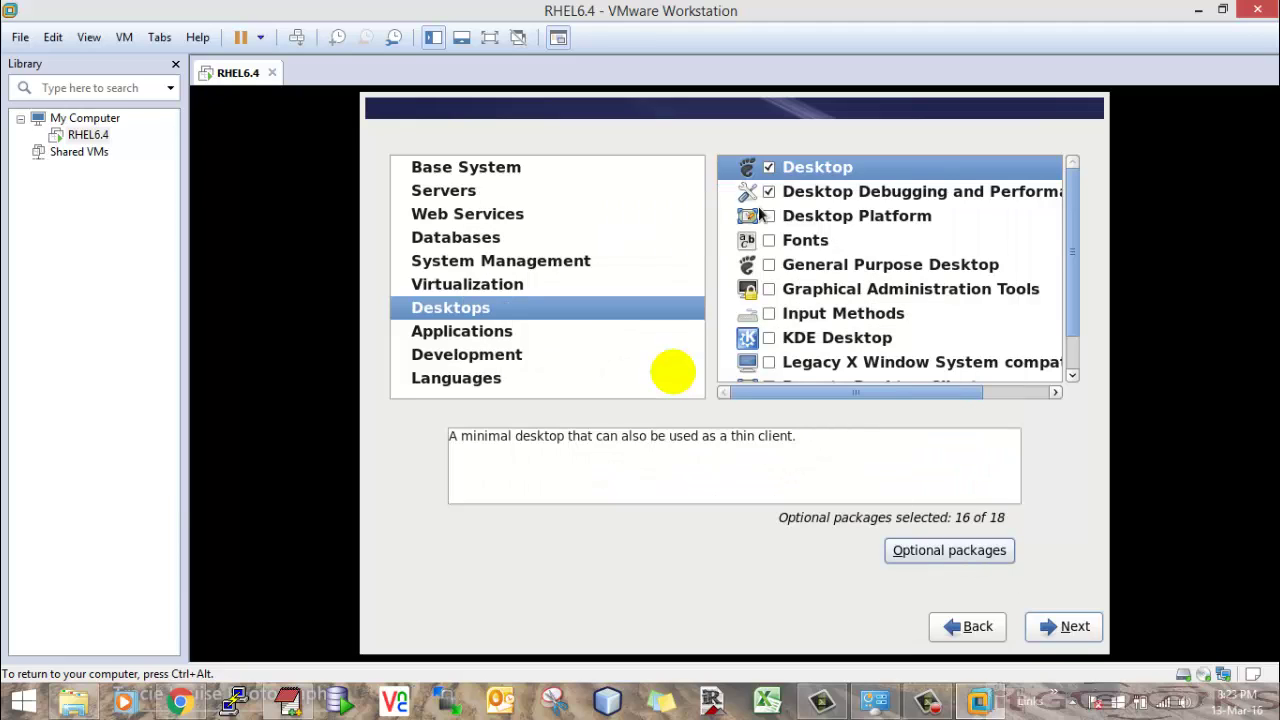
# - Review Desktop Debugging and Desktop Platform optional packages, leaving Desktop Platform unchecked
pyautogui.click(822, 198)
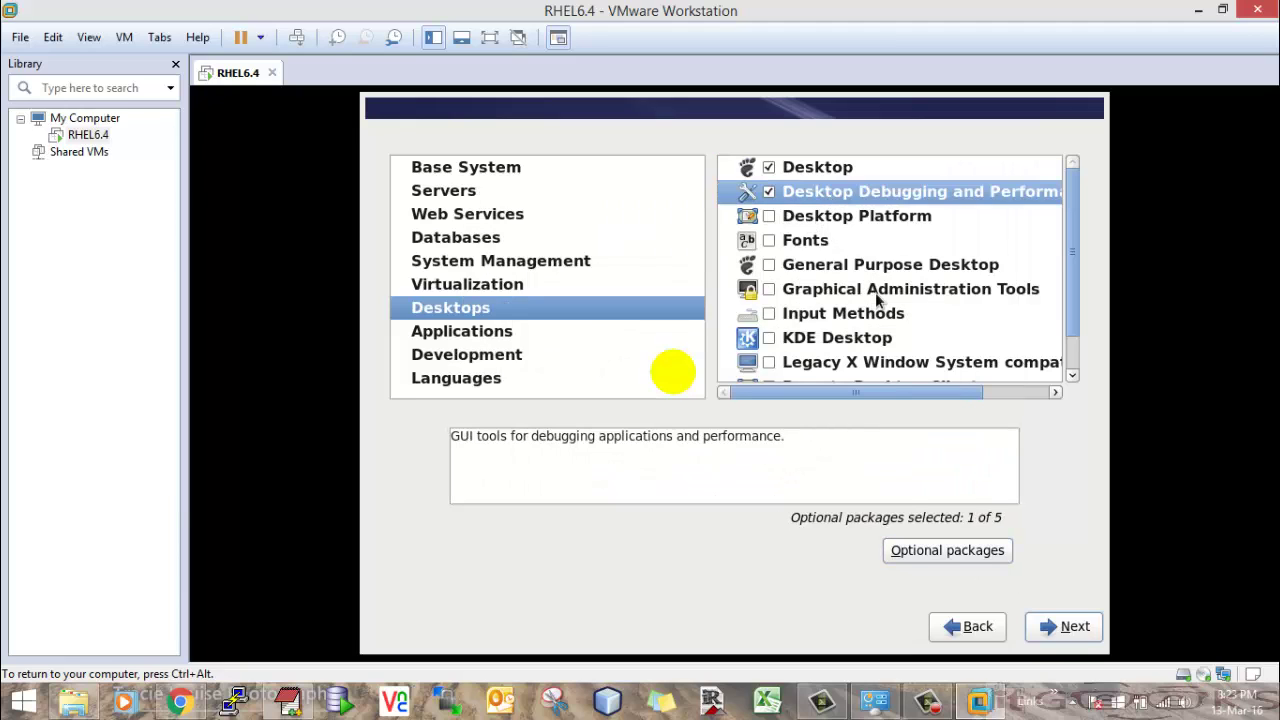
pyautogui.click(935, 552)
pyautogui.click(967, 563)
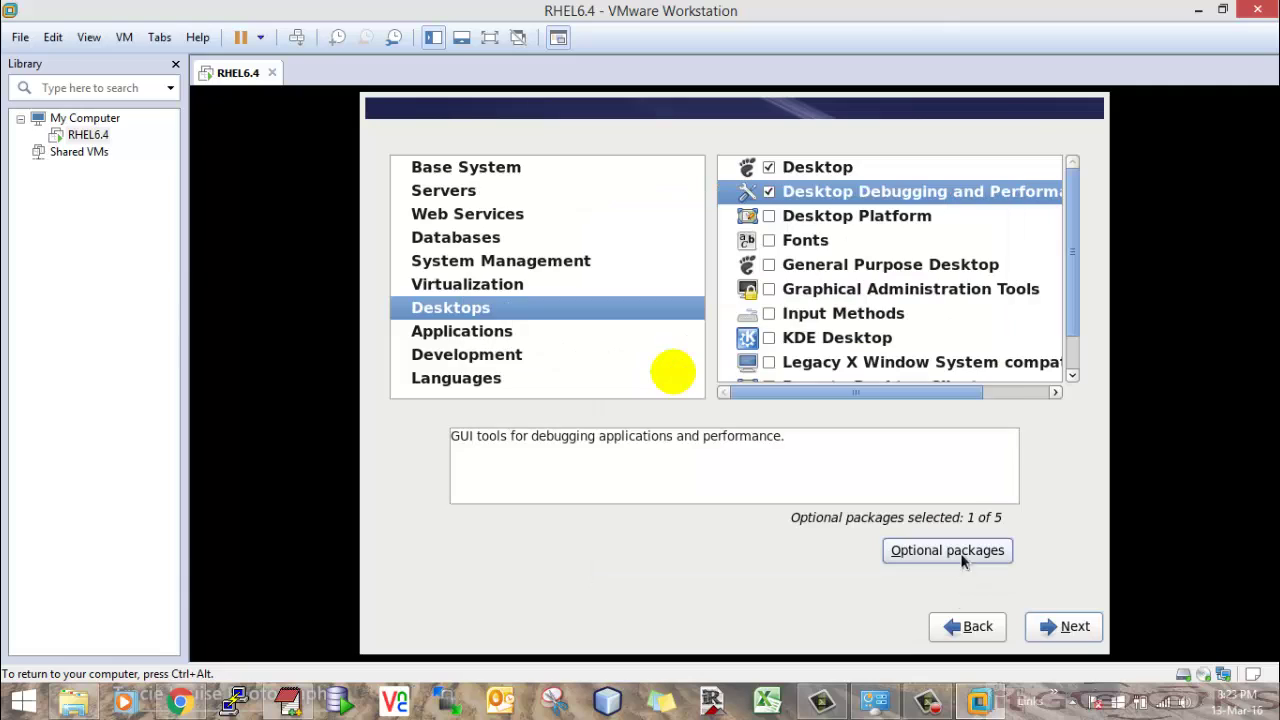
pyautogui.click(769, 218)
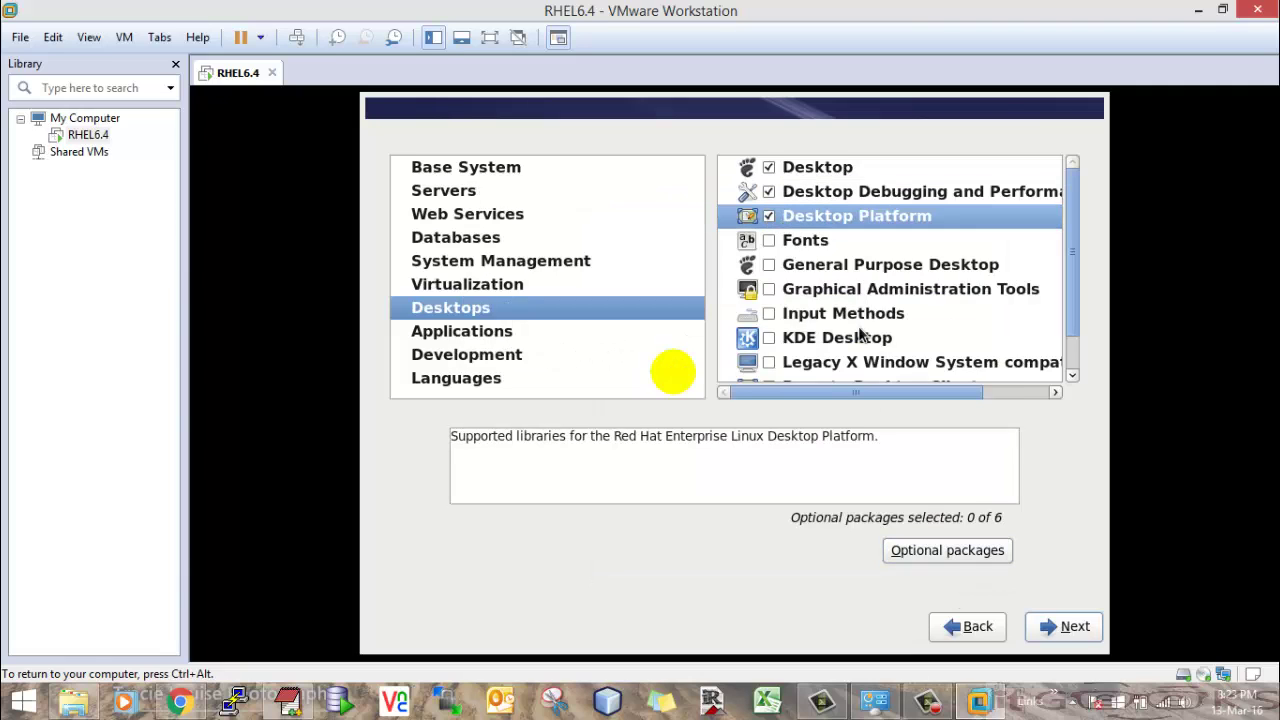
pyautogui.click(946, 549)
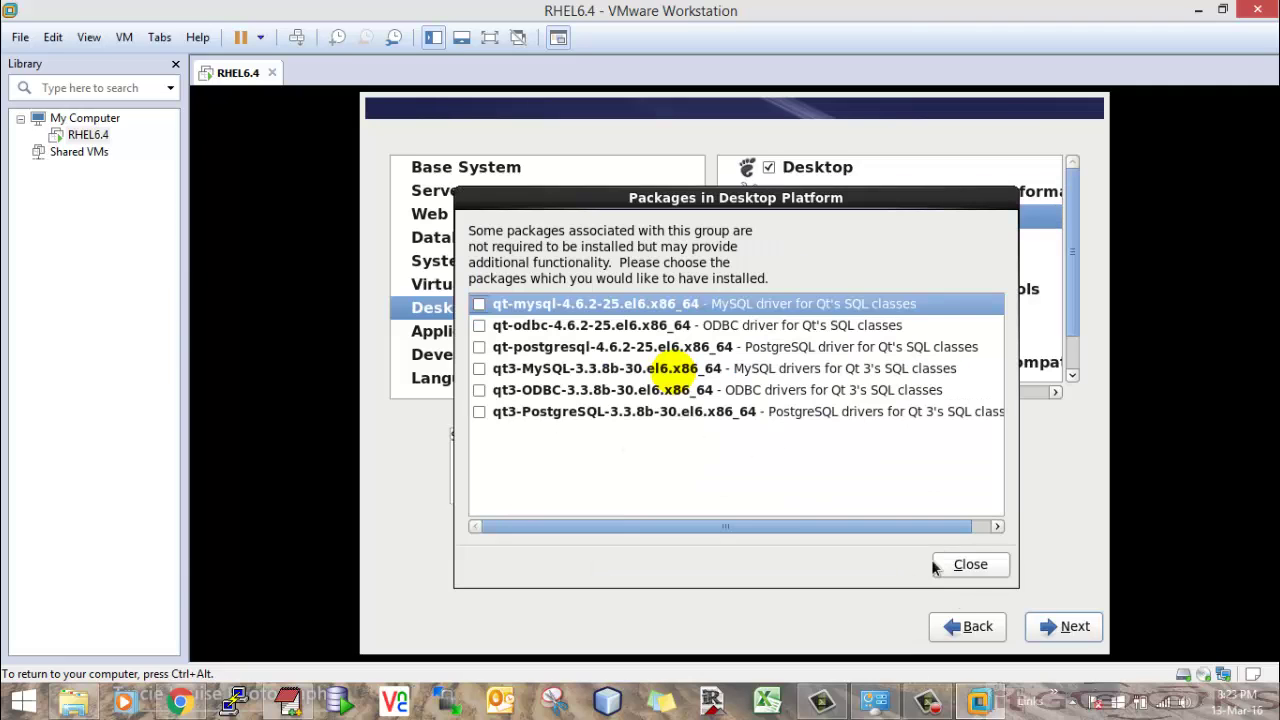
pyautogui.click(975, 565)
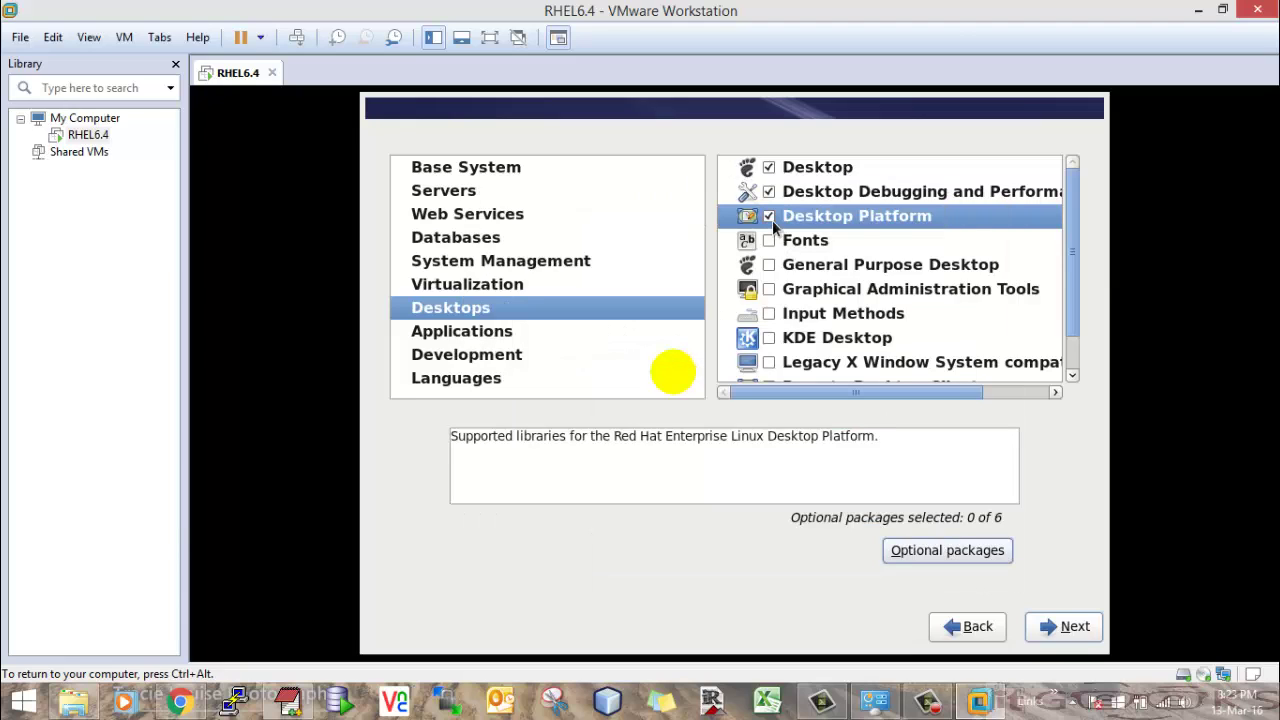
pyautogui.click(770, 218)
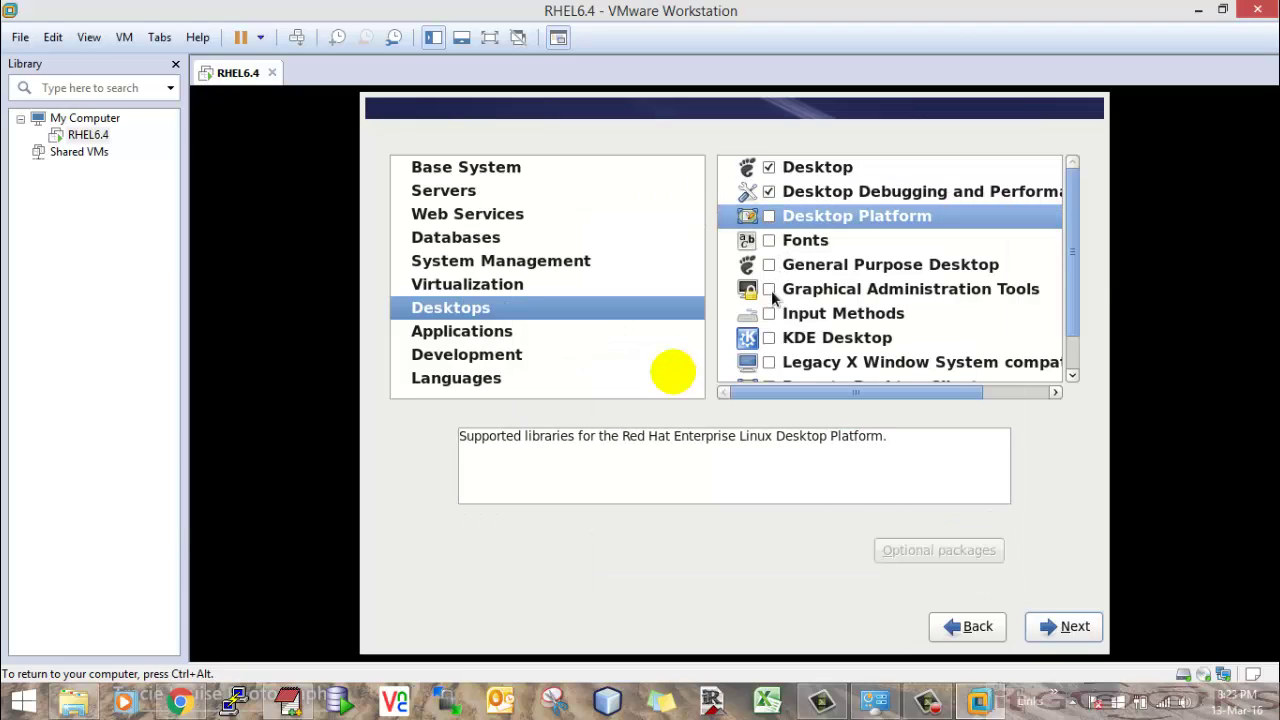
# - Include General Purpose Desktop and Graphical Administration Tools, the latter with 8 of 16 optional packages
pyautogui.click(769, 264)
pyautogui.click(769, 289)
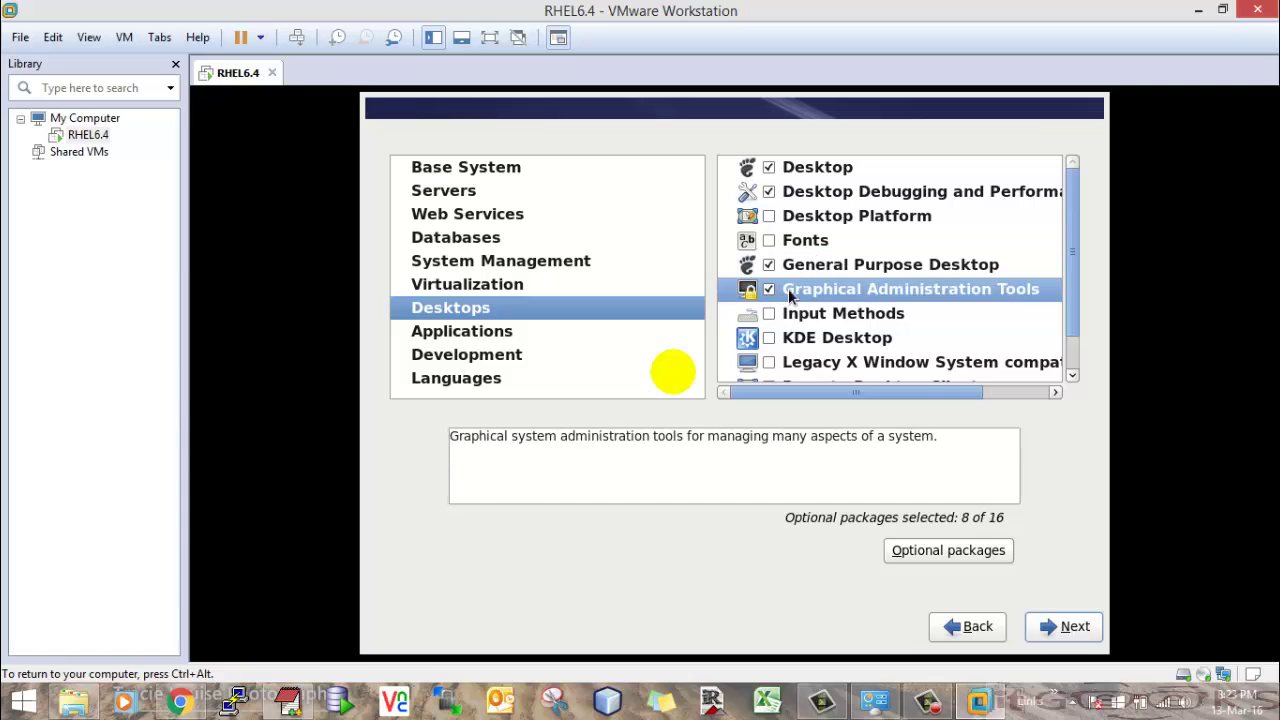
pyautogui.click(939, 550)
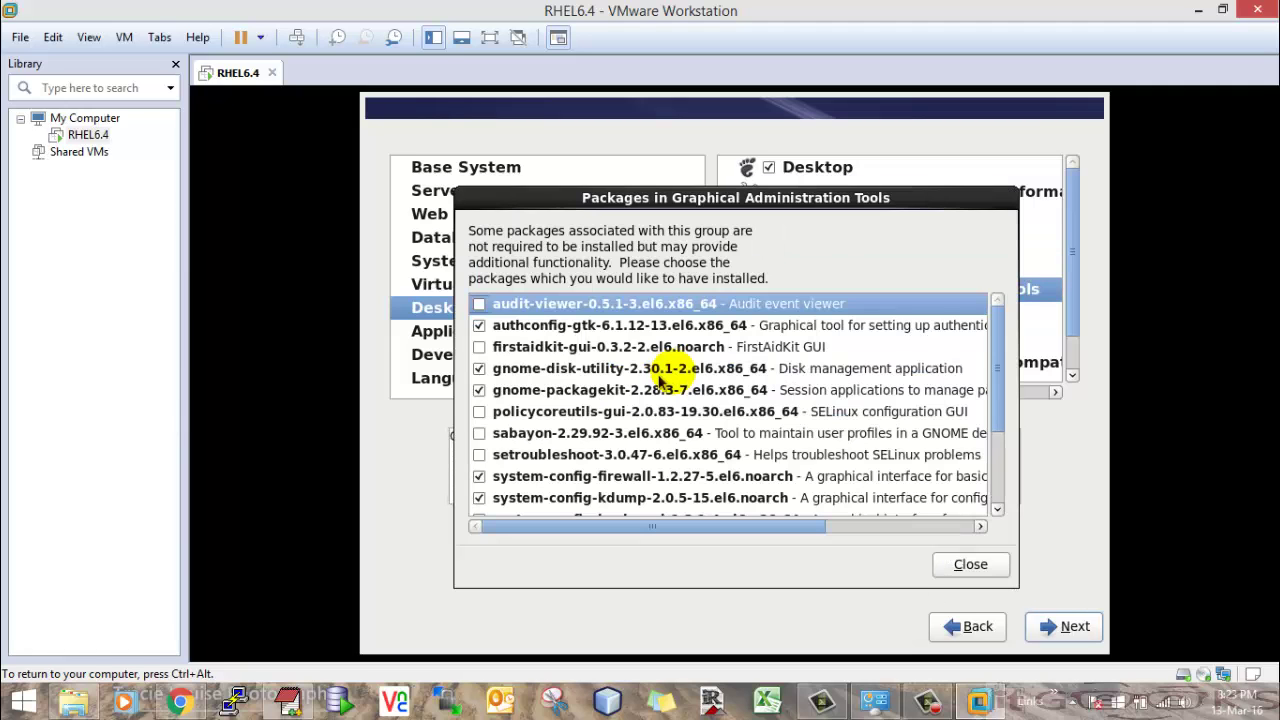
pyautogui.scroll(-2, 636, 397)
pyautogui.scroll(-1, 636, 397)
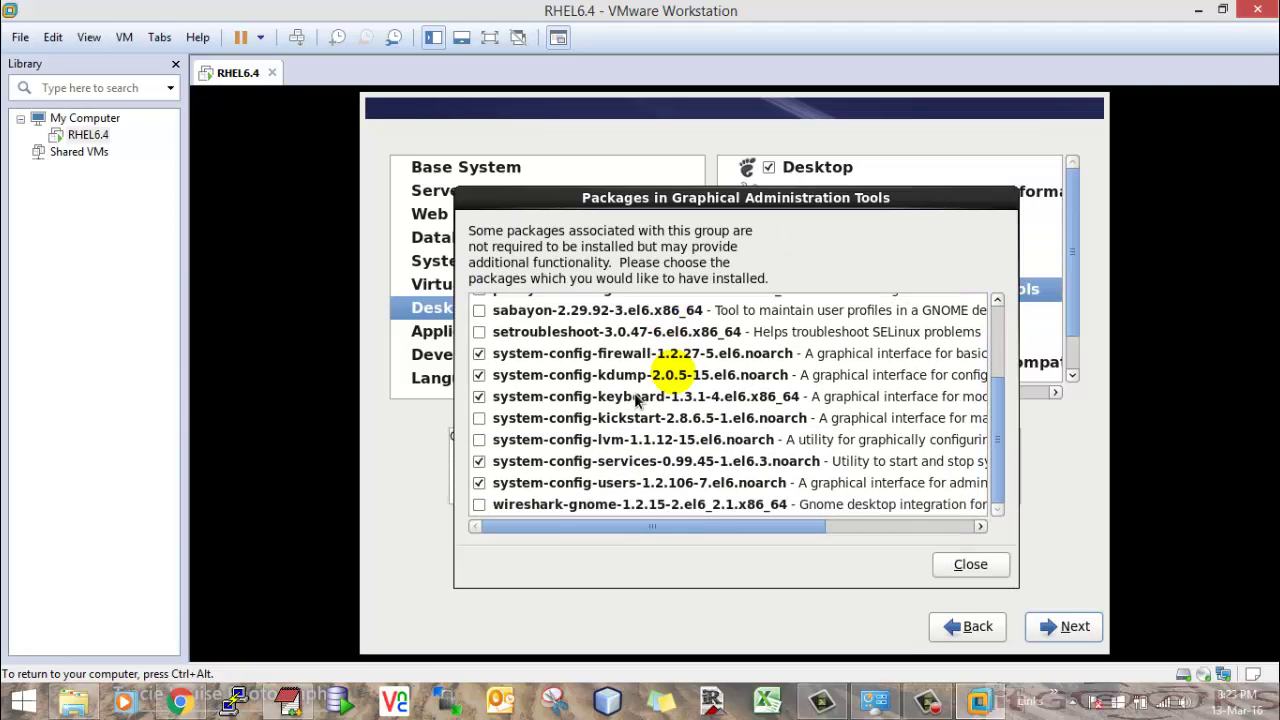
pyautogui.click(976, 564)
pyautogui.scroll(-1, 887, 293)
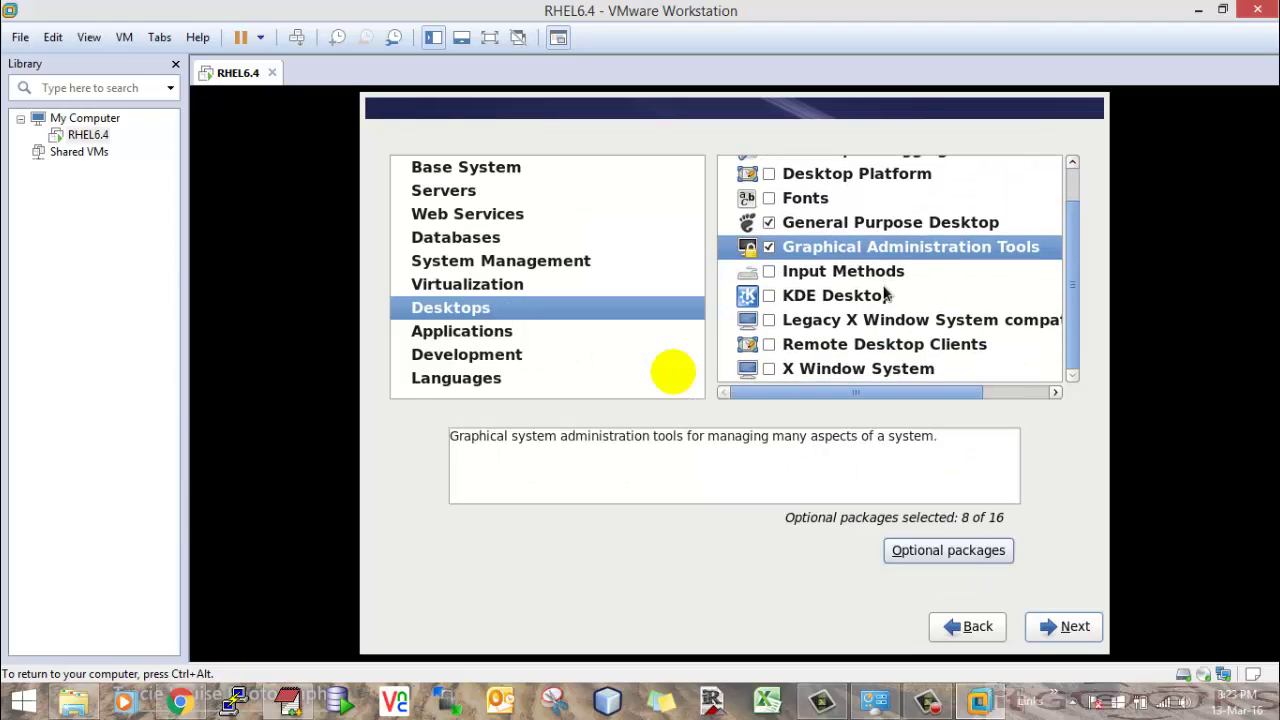
# - Include Internet Browser under Applications and Additional Development under Development
pyautogui.click(461, 333)
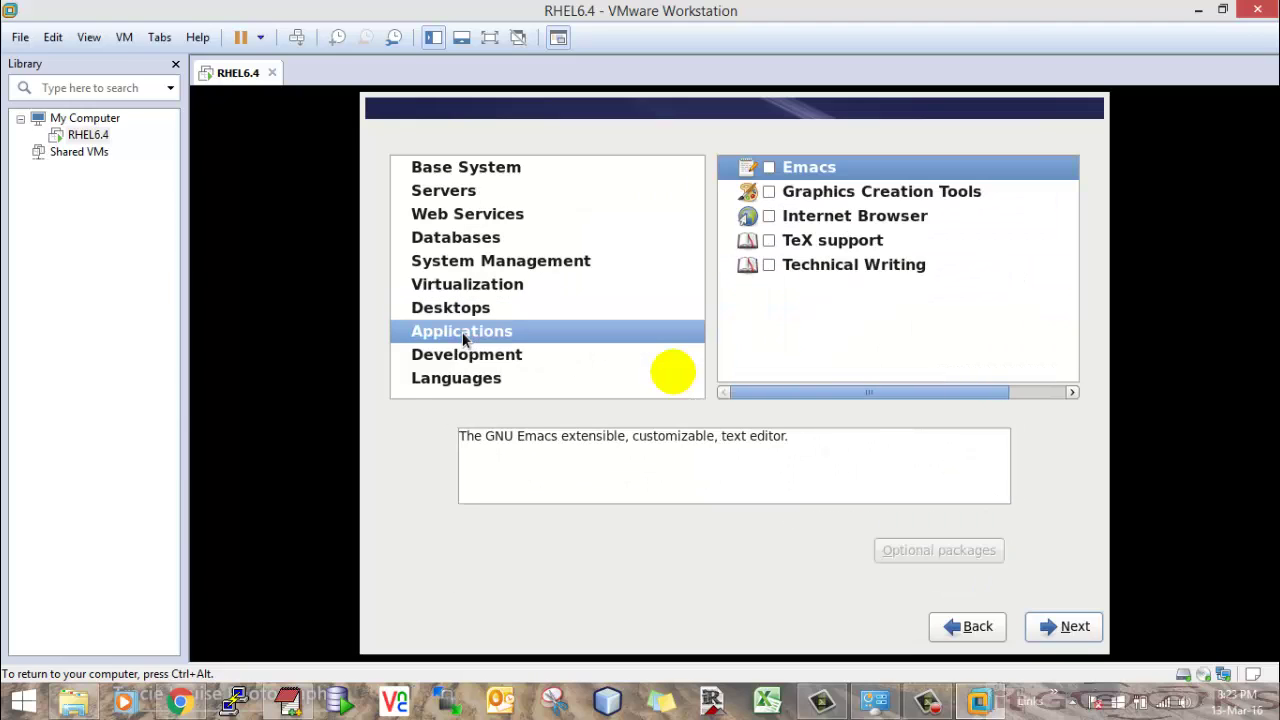
pyautogui.click(767, 216)
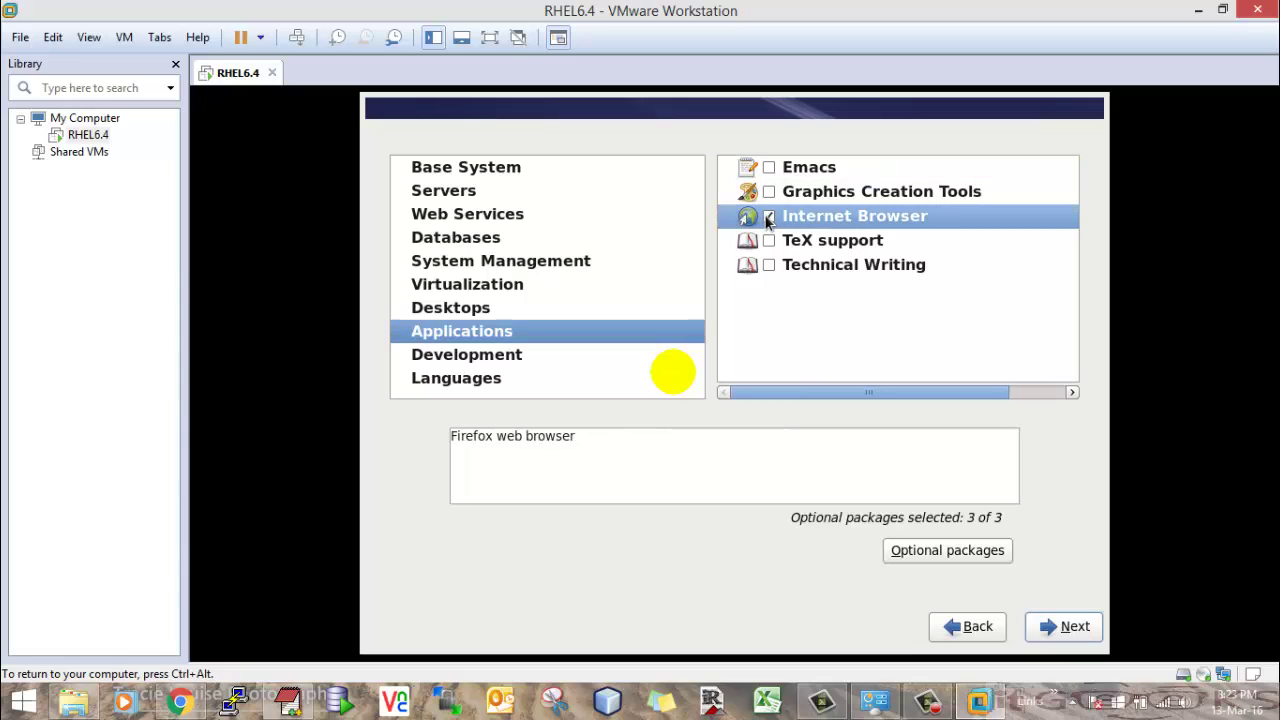
pyautogui.click(460, 356)
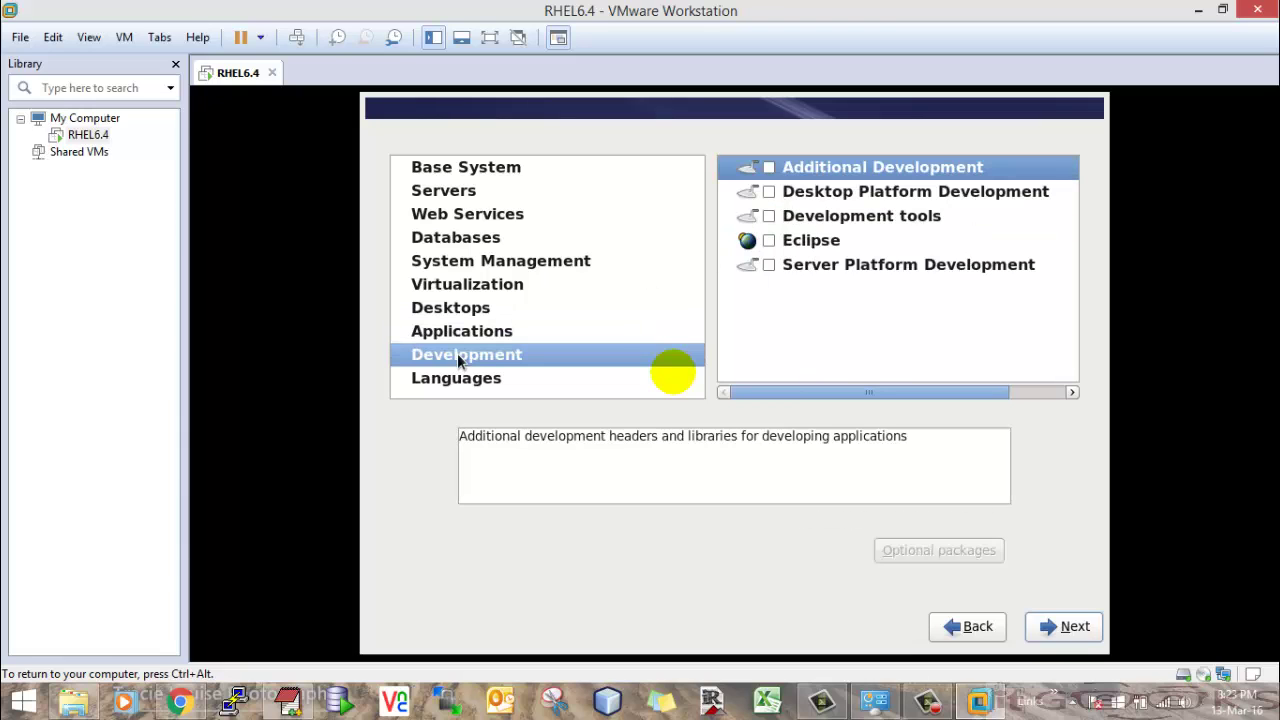
pyautogui.click(768, 167)
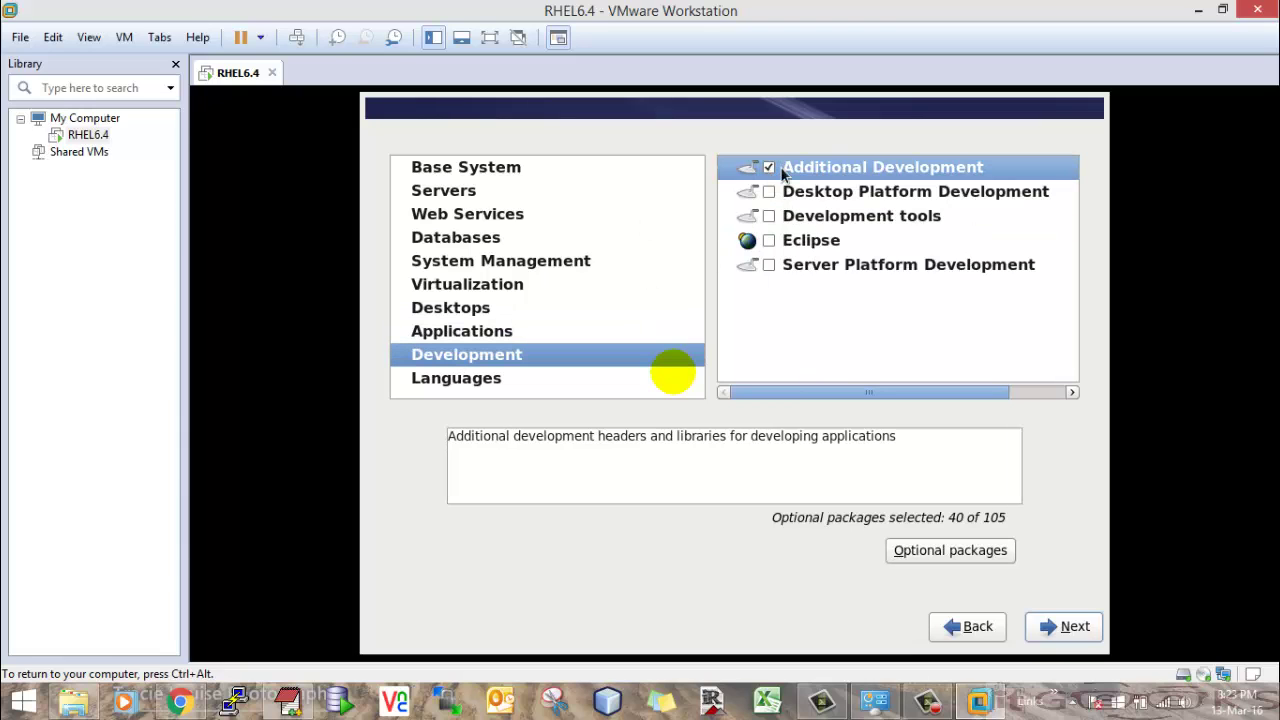
pyautogui.click(938, 556)
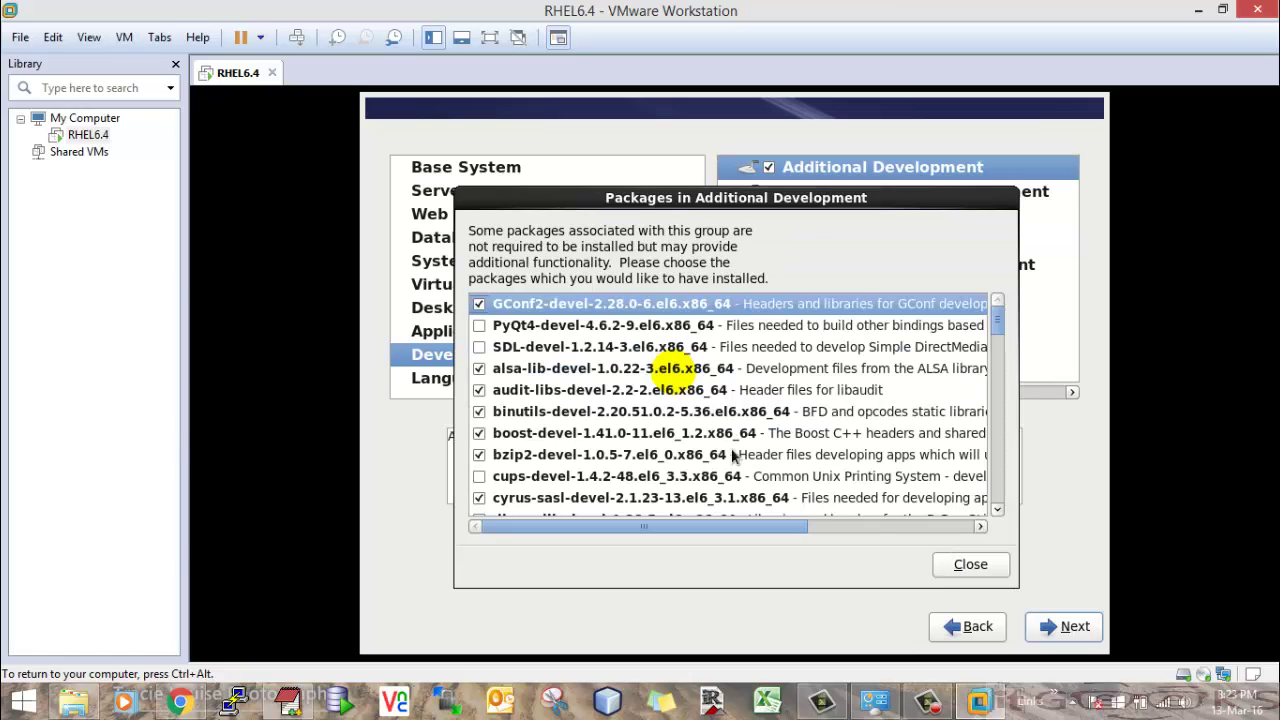
# - Add libaio-devel, libcap-devel and unixODBC-devel to Additional Development, giving 43 of 105 optional packages
pyautogui.scroll(-1, 537, 408)
pyautogui.scroll(-3, 537, 408)
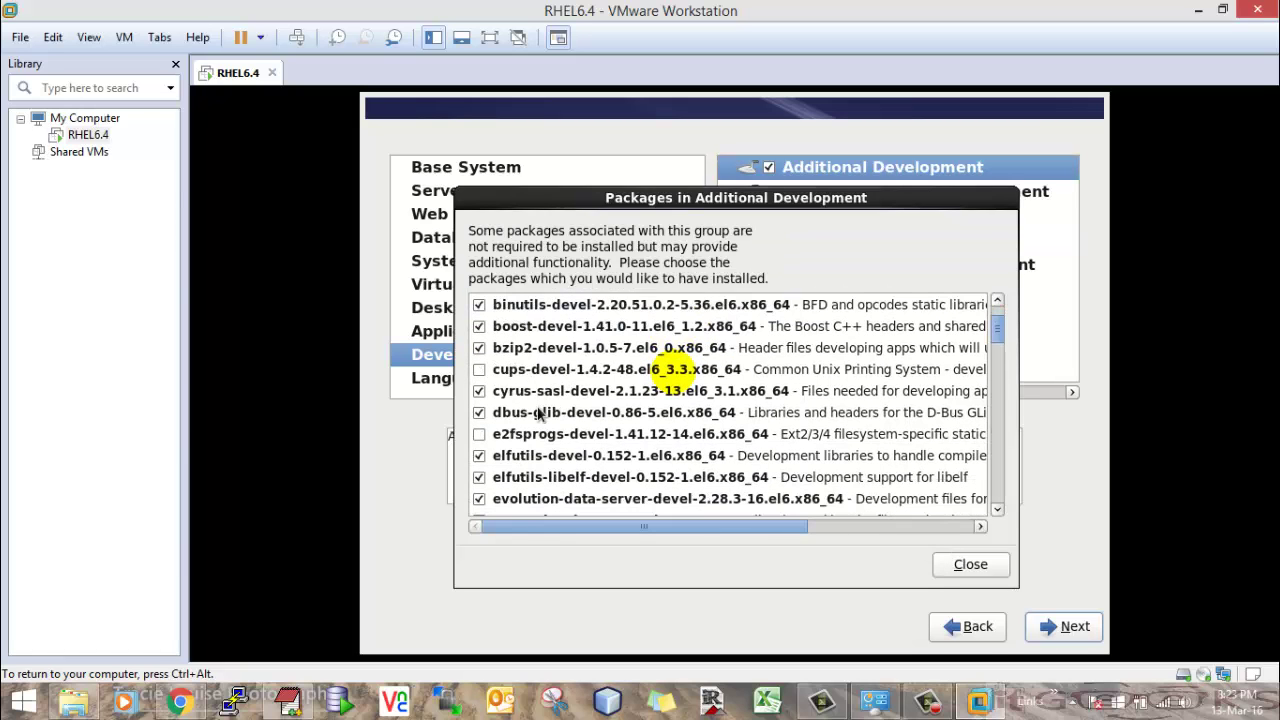
pyautogui.scroll(-3, 537, 410)
pyautogui.scroll(-10, 537, 412)
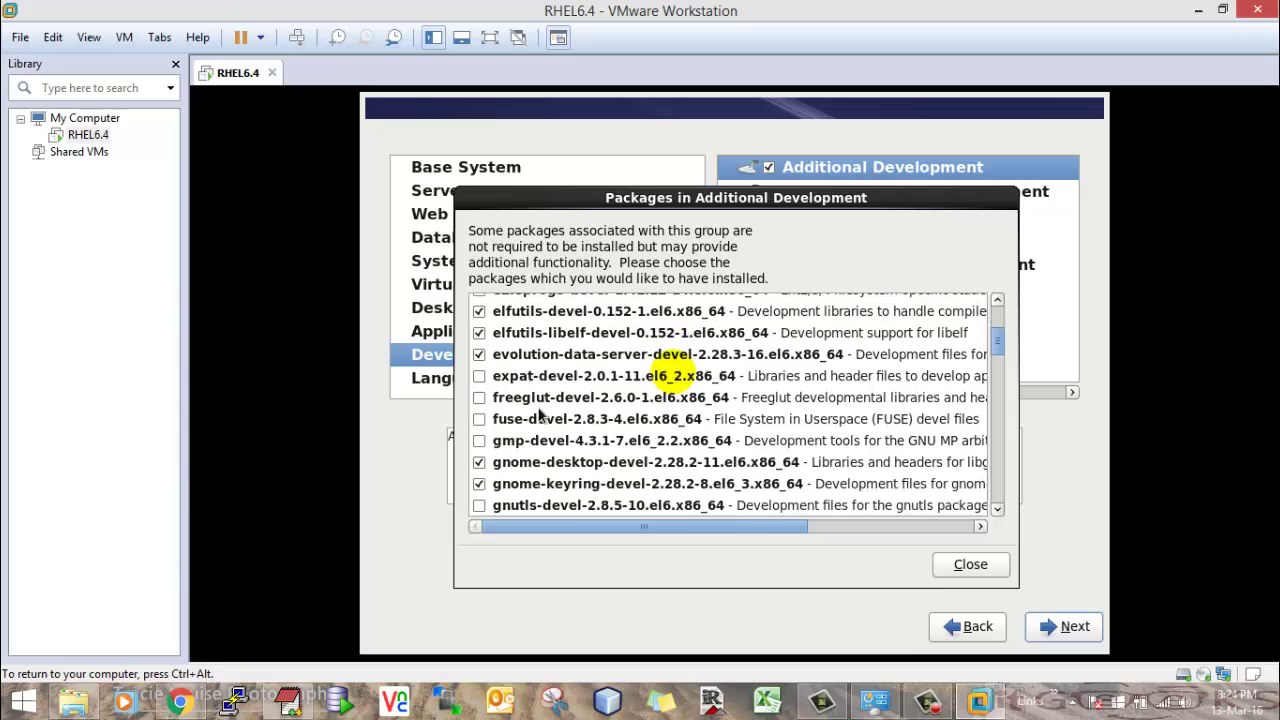
pyautogui.scroll(-5, 540, 414)
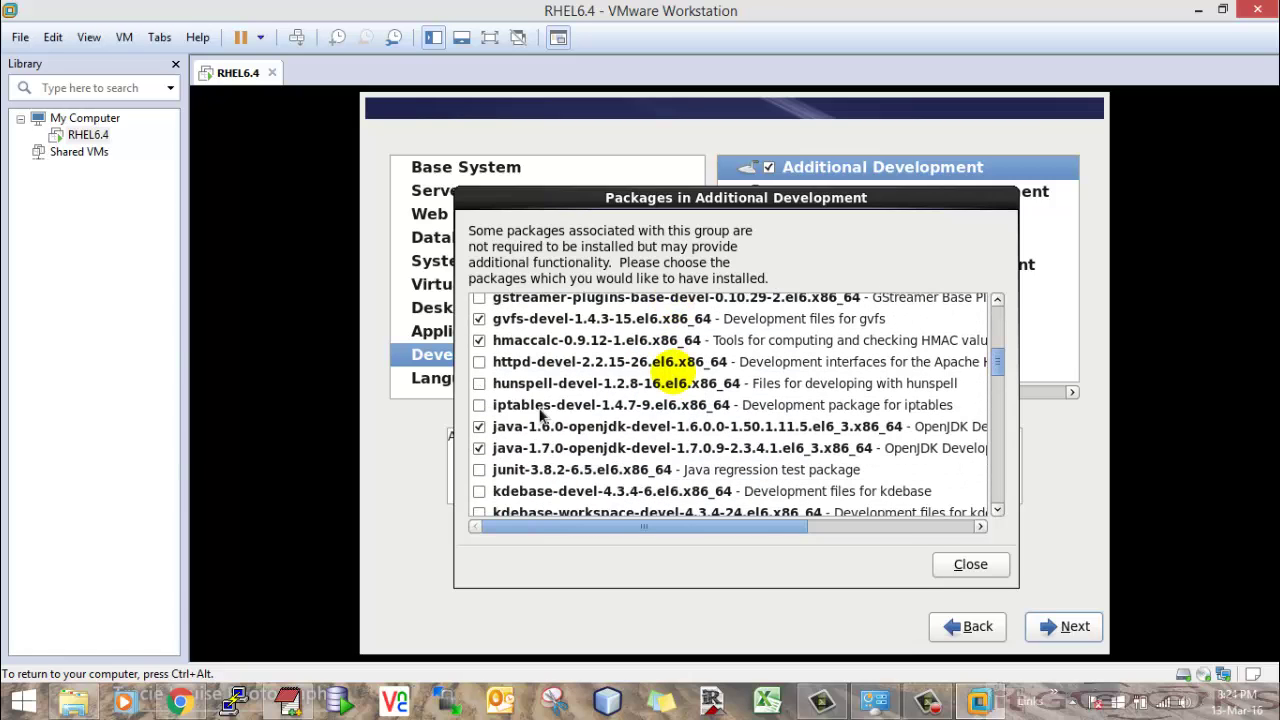
pyautogui.scroll(-10, 540, 414)
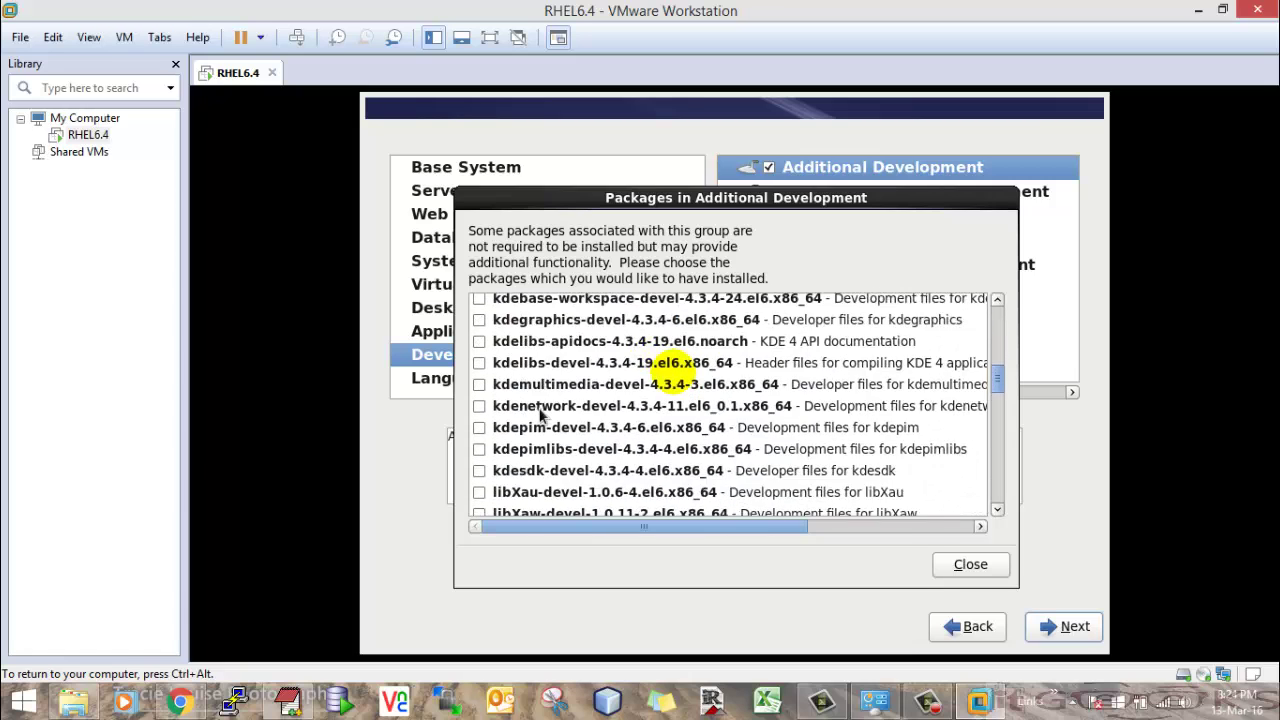
pyautogui.scroll(-8, 540, 414)
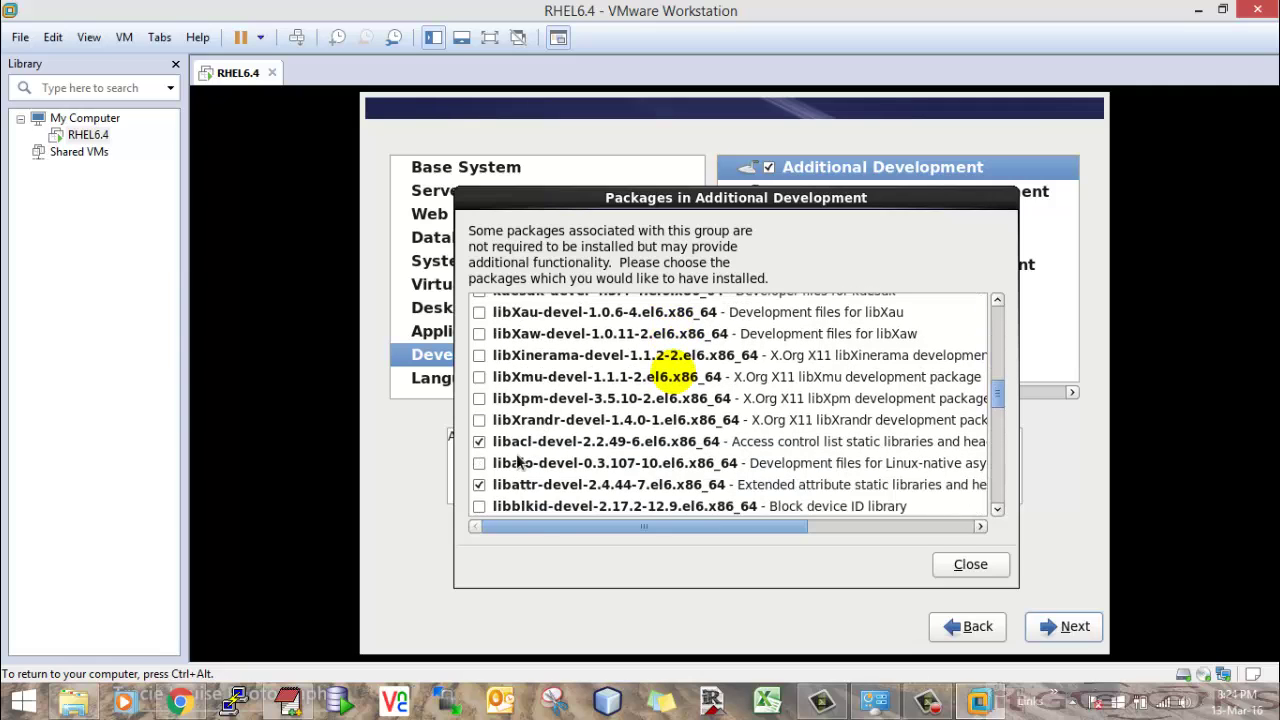
pyautogui.click(479, 463)
pyautogui.scroll(-3, 524, 452)
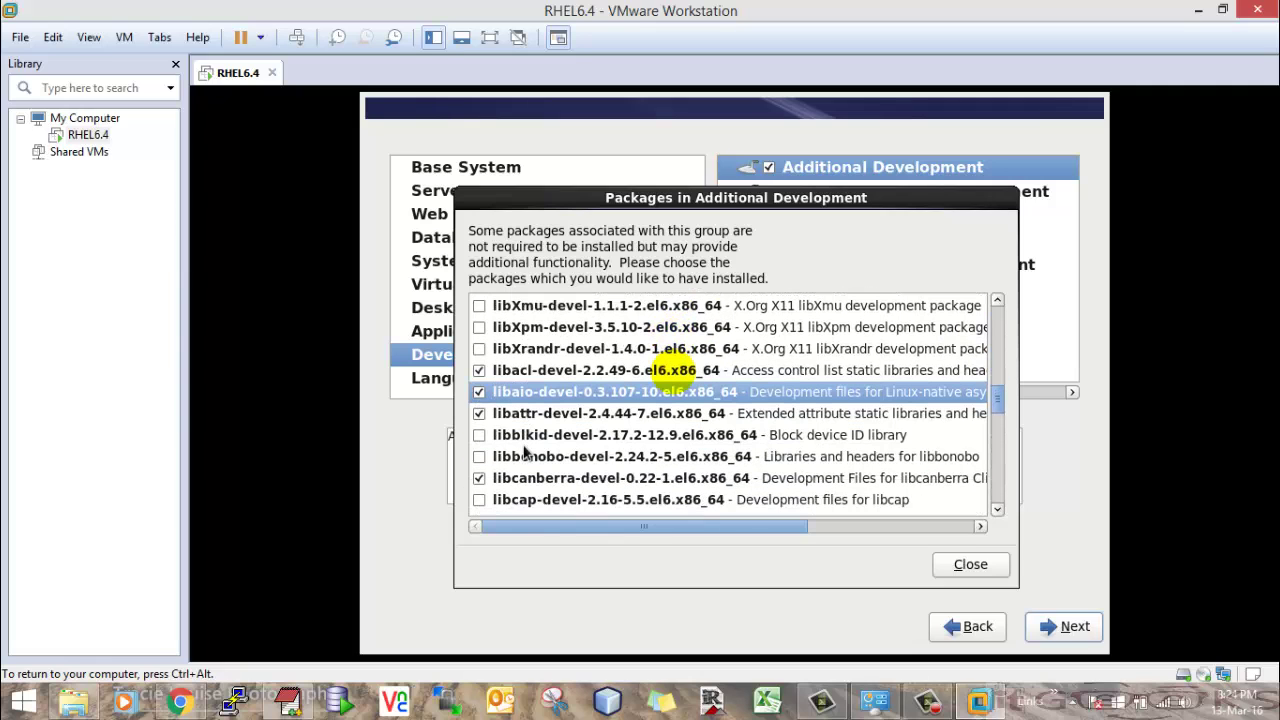
pyautogui.scroll(-2, 489, 453)
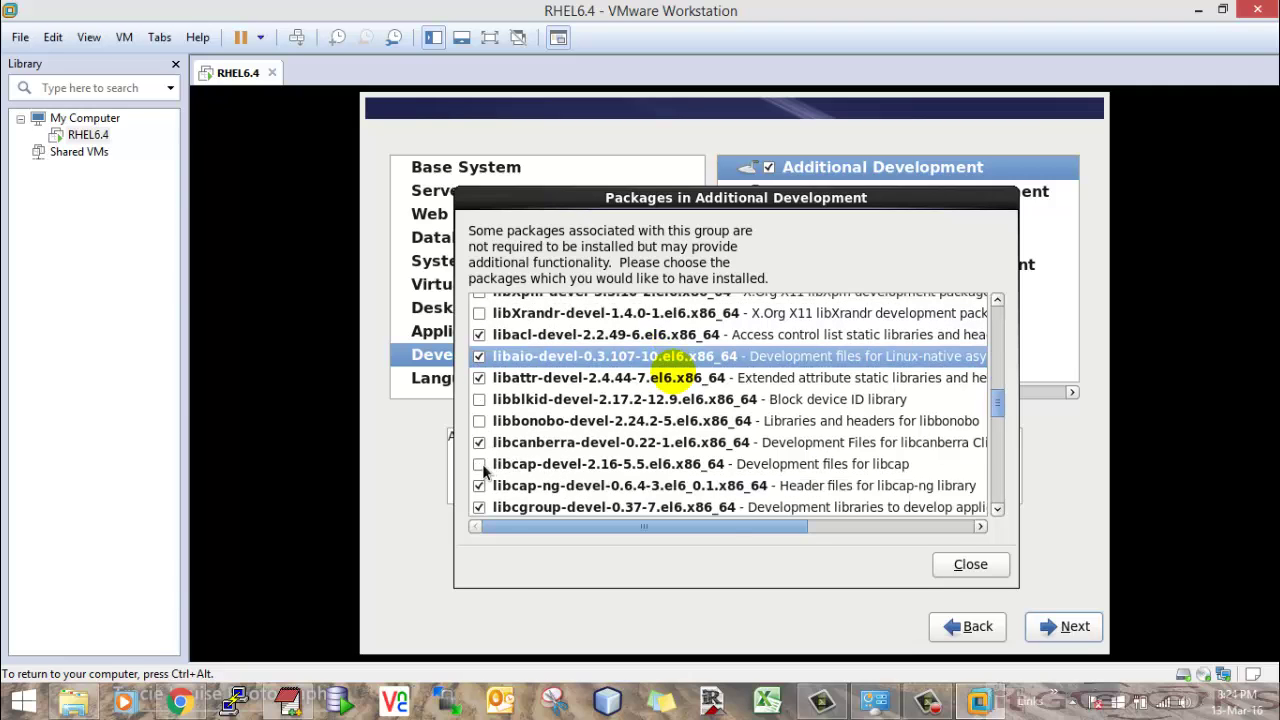
pyautogui.click(480, 465)
pyautogui.scroll(-8, 515, 455)
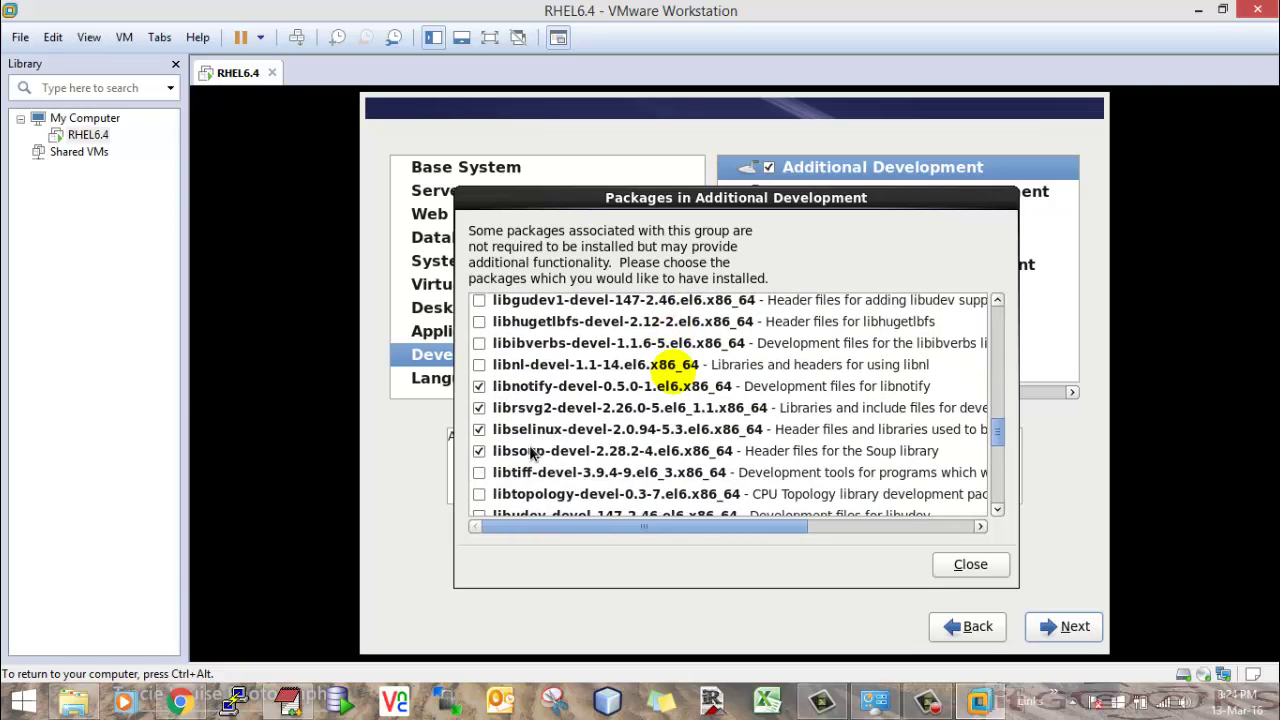
pyautogui.scroll(-8, 535, 452)
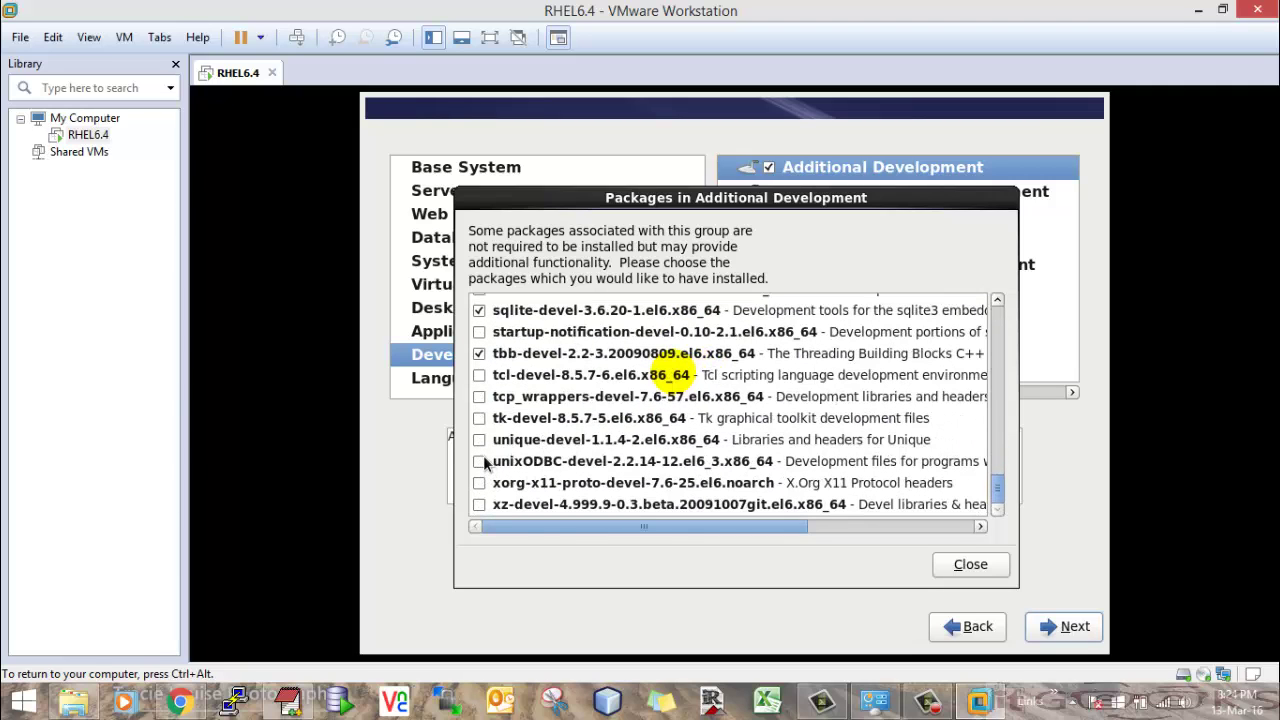
pyautogui.click(480, 461)
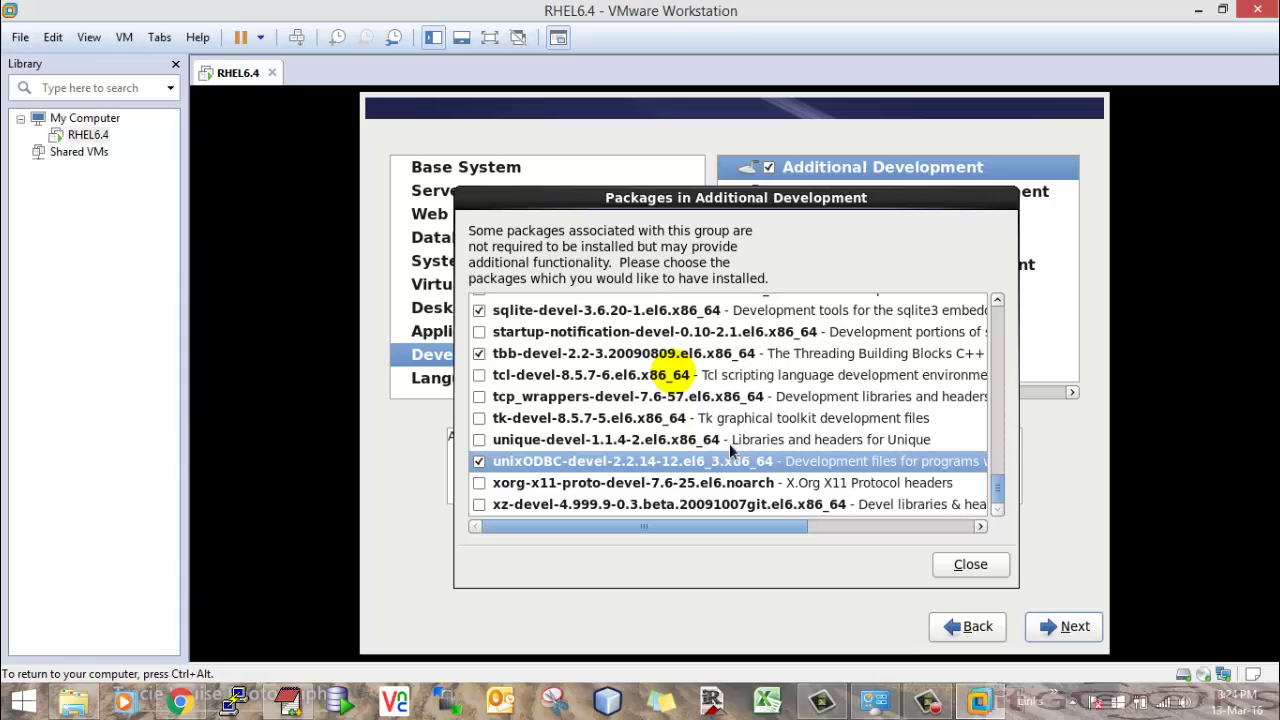
pyautogui.click(966, 565)
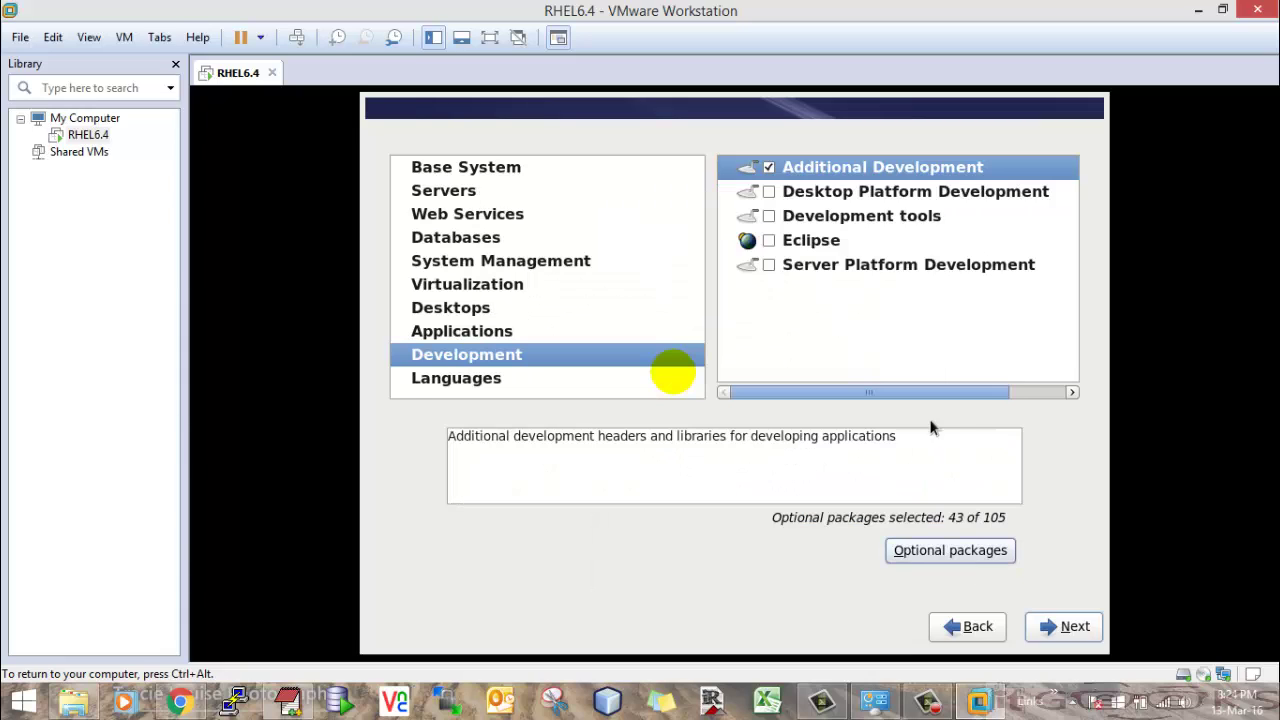
# - Inspect Desktop Platform Development's optional packages, leaving the group unchecked
pyautogui.click(769, 192)
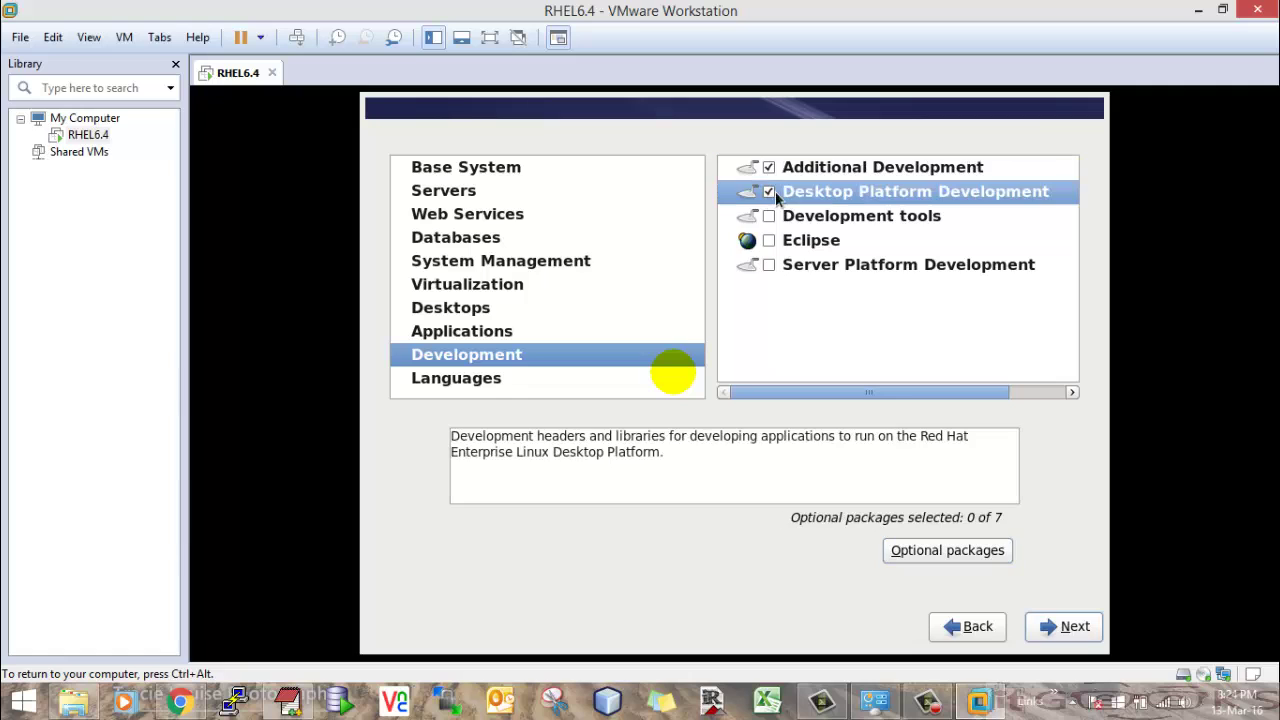
pyautogui.click(937, 560)
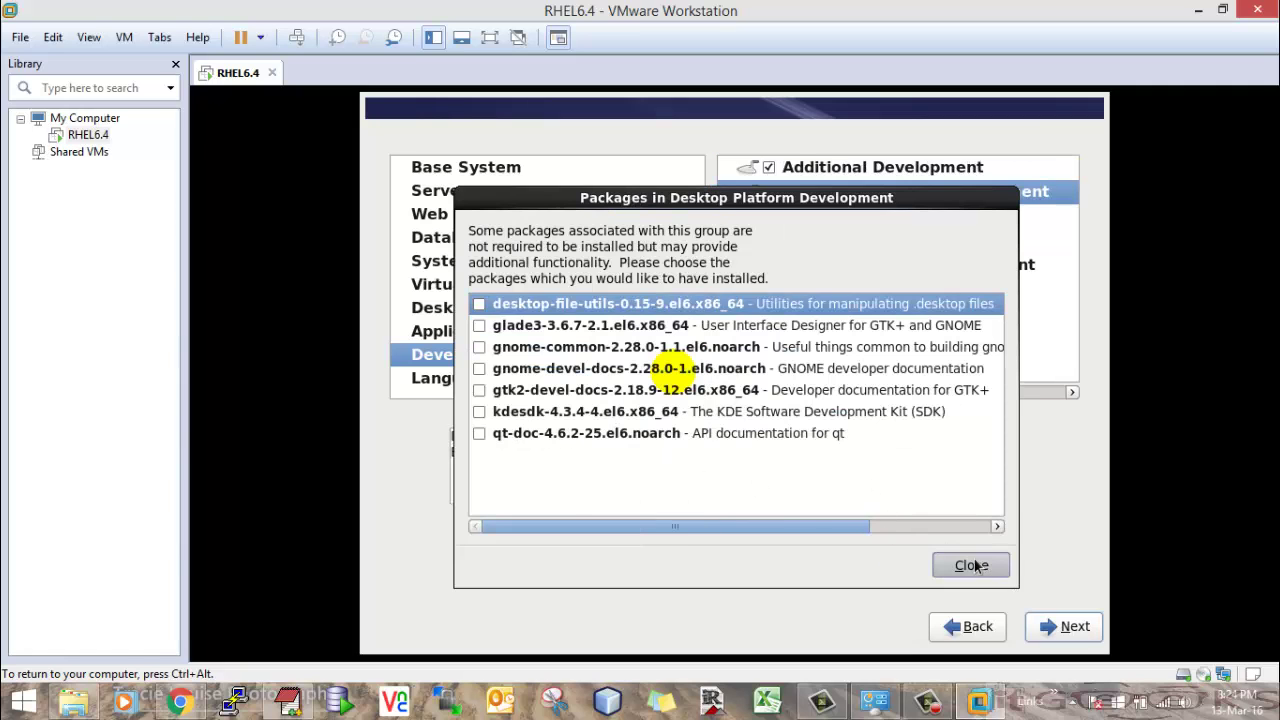
pyautogui.click(970, 566)
pyautogui.click(769, 193)
# - Include Development tools with compat-gcc-34, compat-gcc-34-c++ and compat-gcc-34-g77 added
pyautogui.click(770, 217)
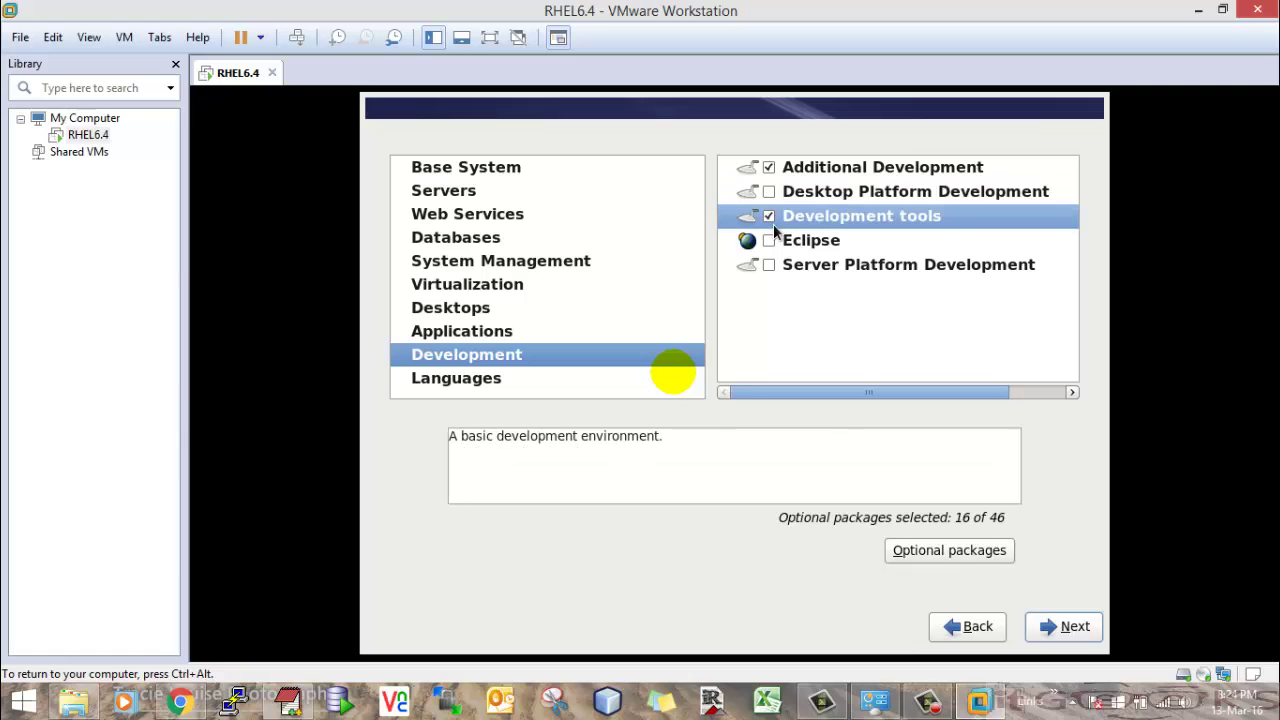
pyautogui.click(950, 551)
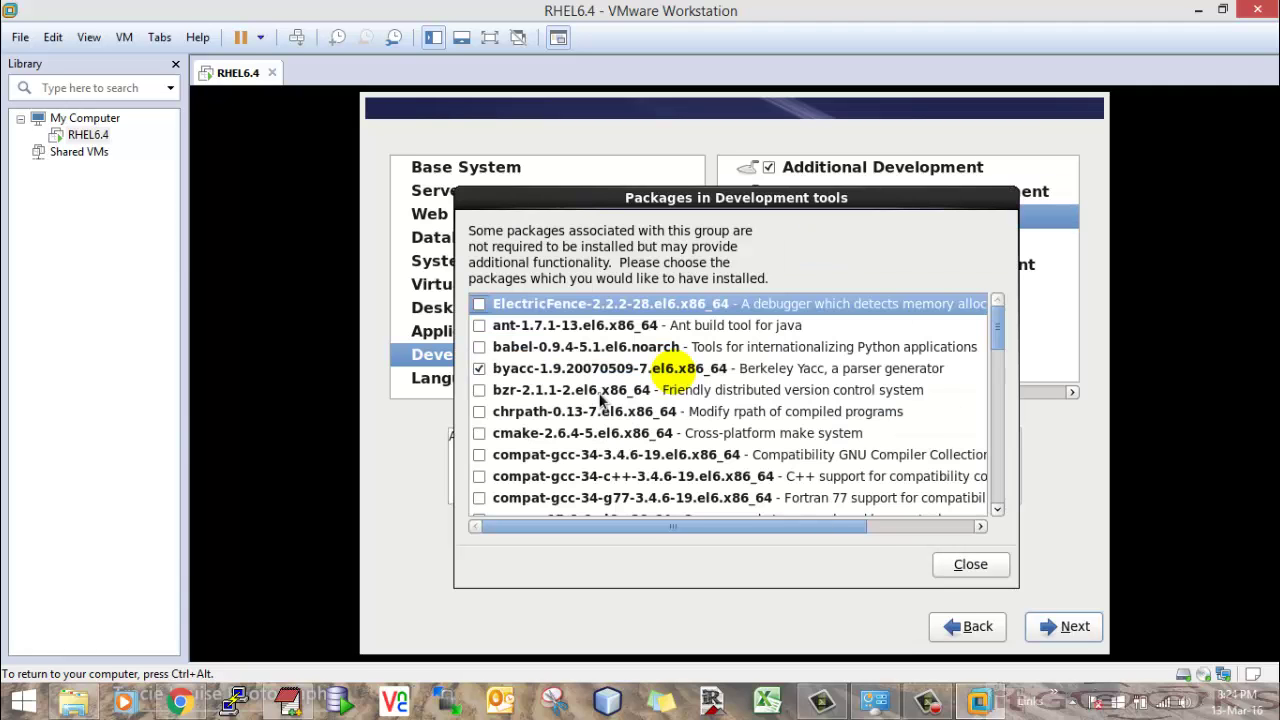
pyautogui.scroll(-1, 565, 406)
pyautogui.click(479, 421)
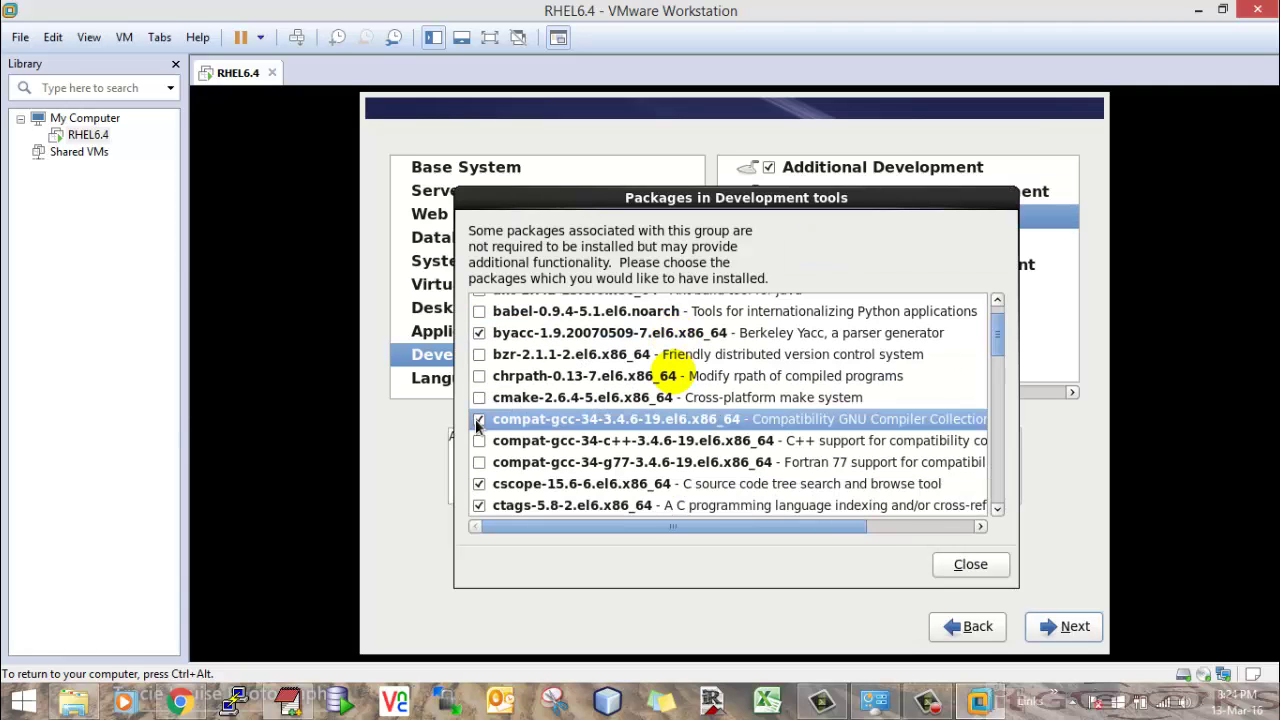
pyautogui.click(479, 442)
pyautogui.click(479, 462)
# - Finish reviewing Development tools (19 of 46 optional), leave Server Platform Development unchecked, and show Languages
pyautogui.scroll(-3, 565, 465)
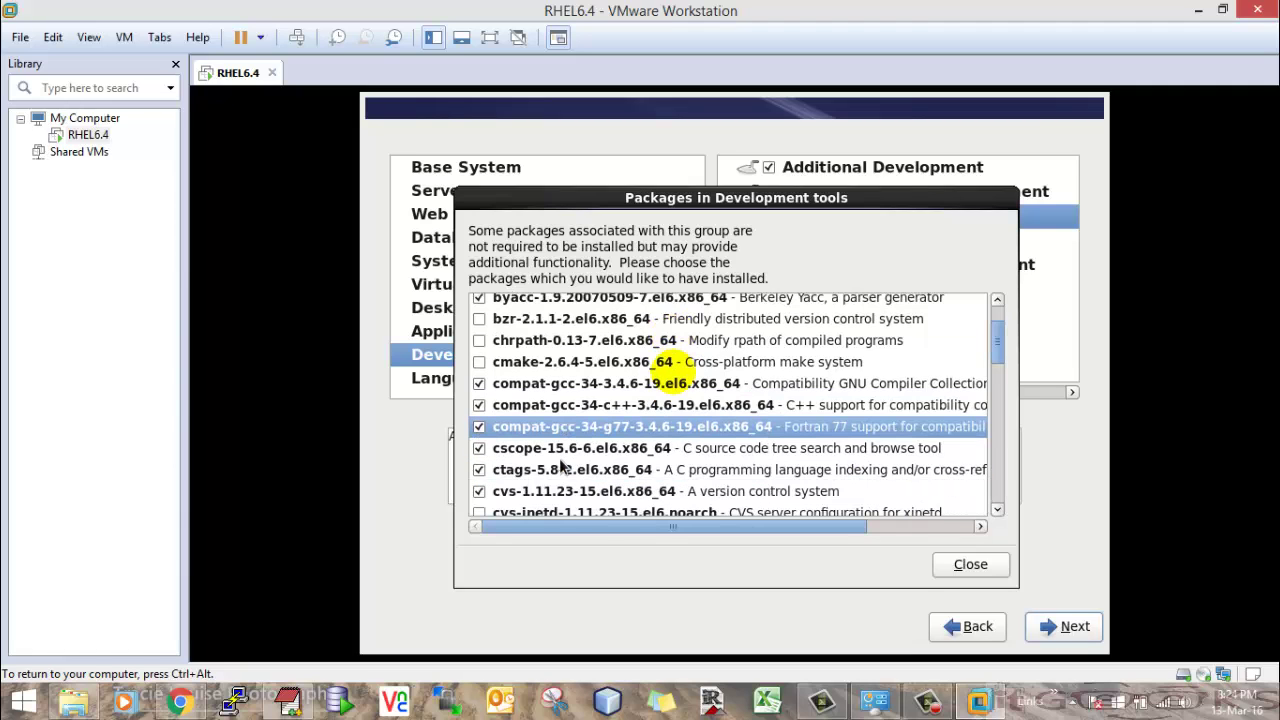
pyautogui.scroll(-3, 517, 465)
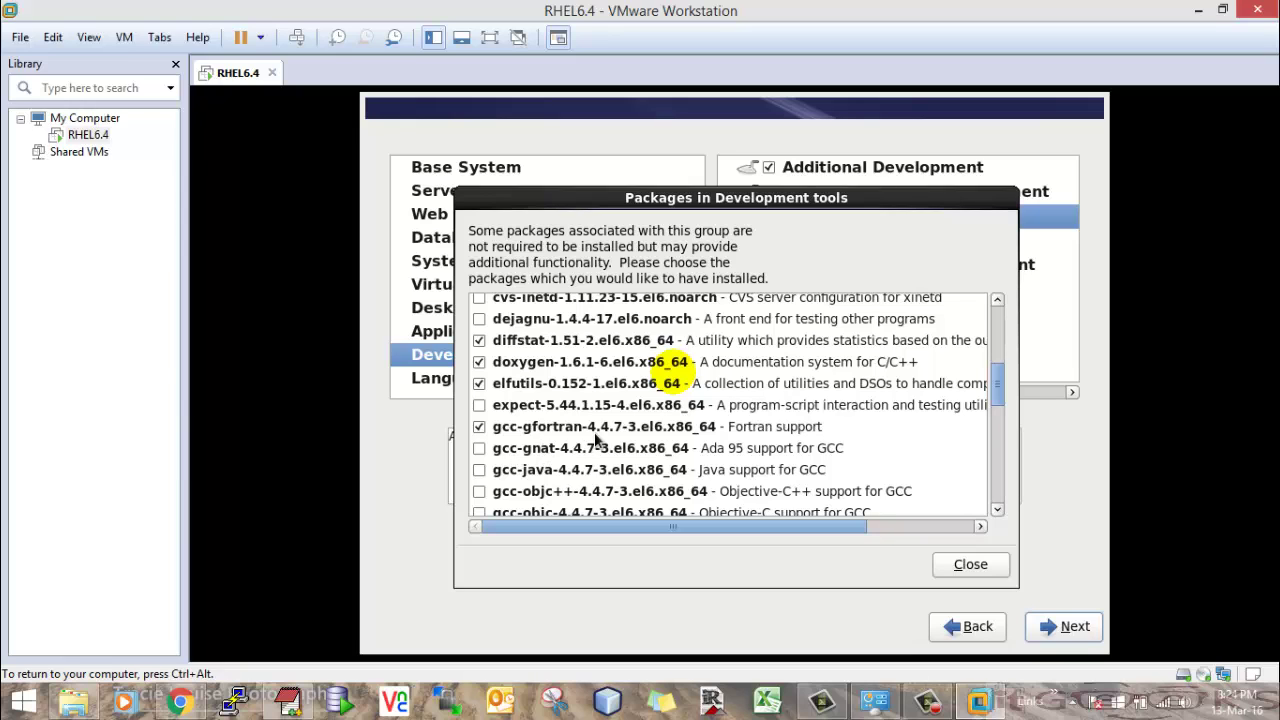
pyautogui.scroll(-2, 597, 440)
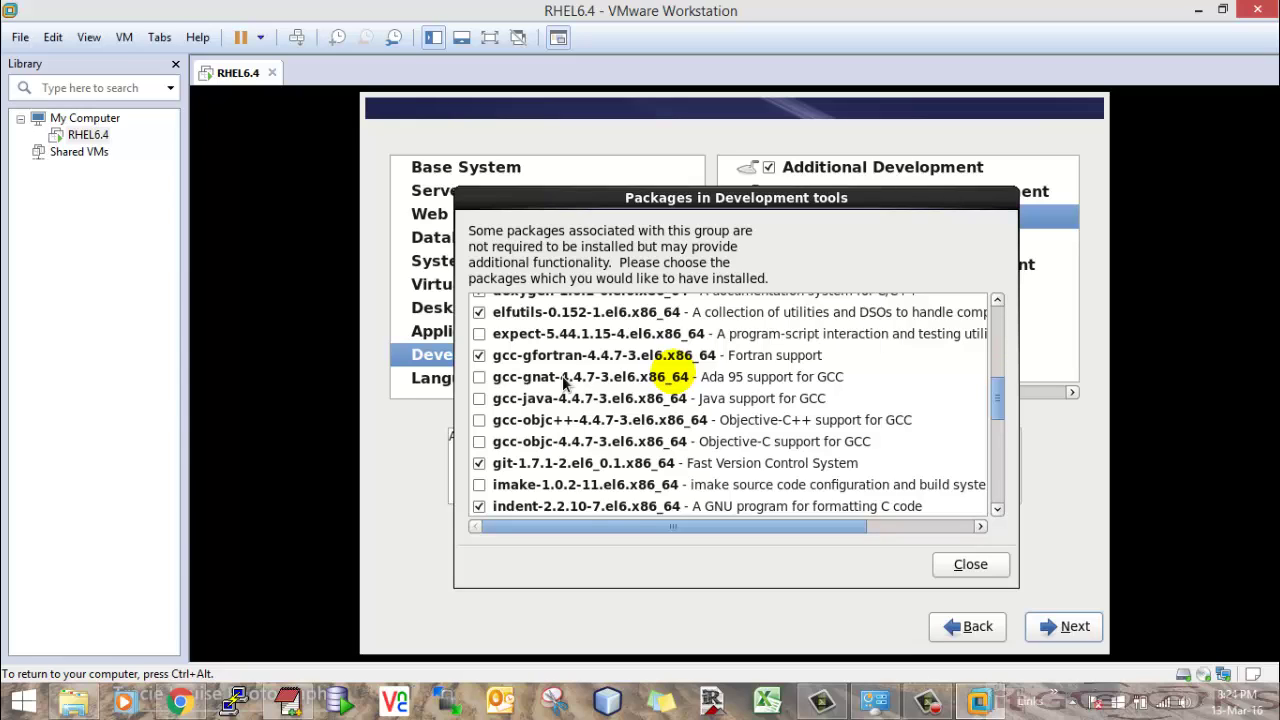
pyautogui.scroll(-1, 562, 376)
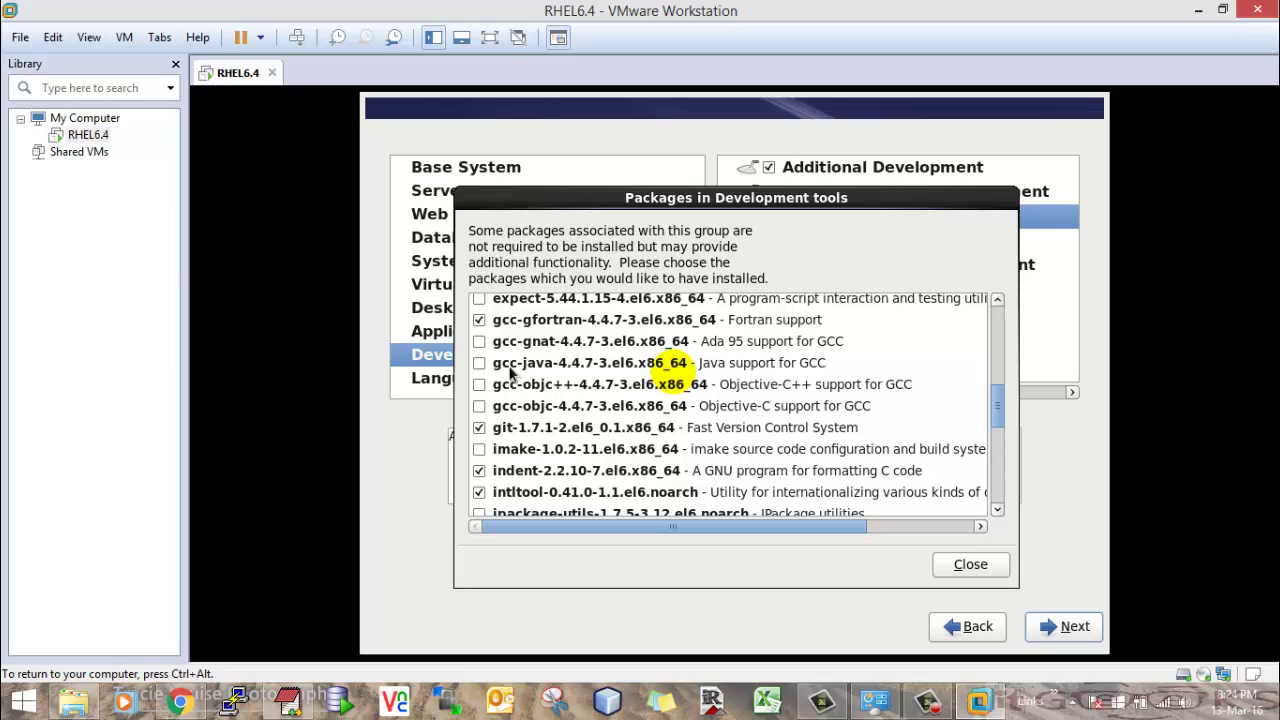
pyautogui.scroll(-1, 503, 369)
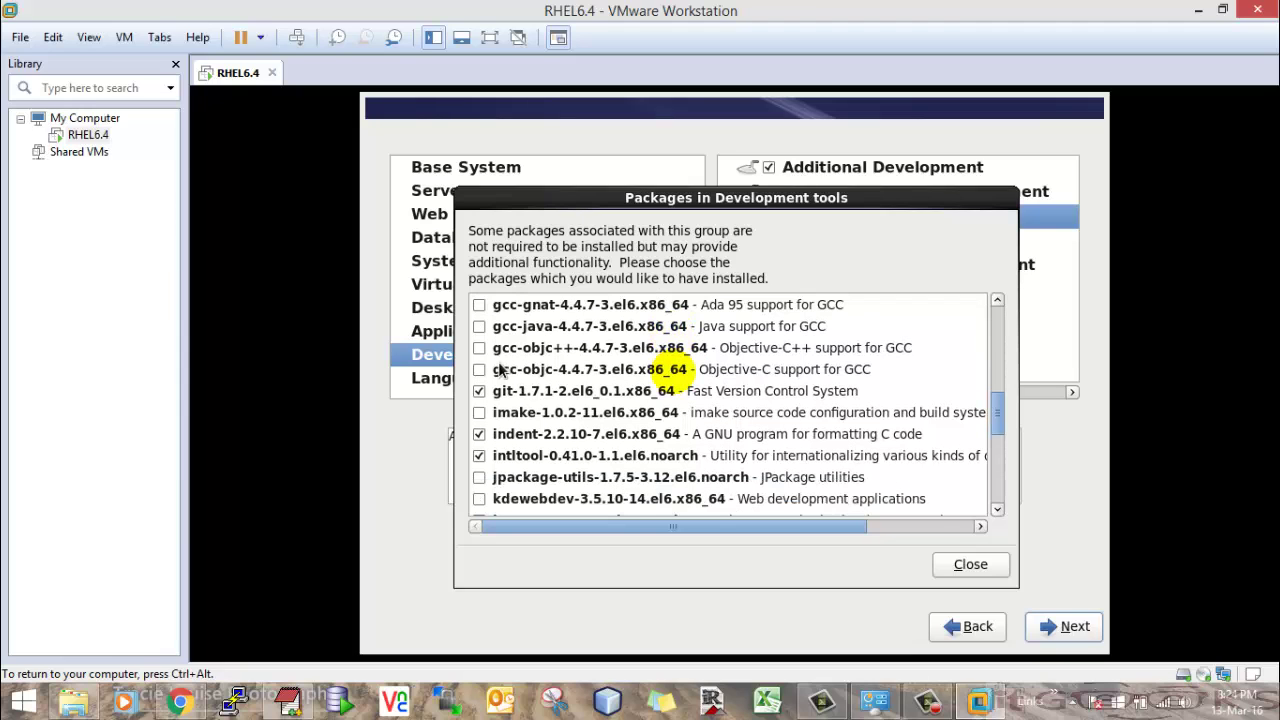
pyautogui.scroll(-1, 500, 369)
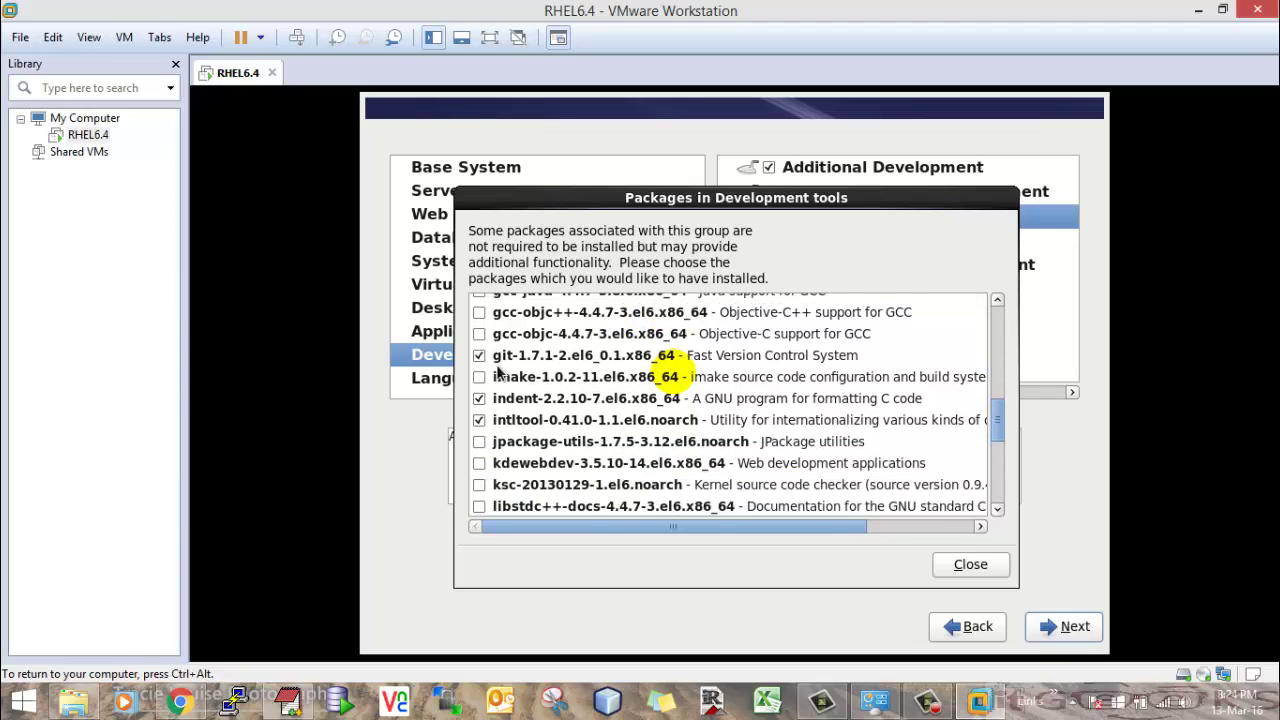
pyautogui.scroll(-2, 500, 390)
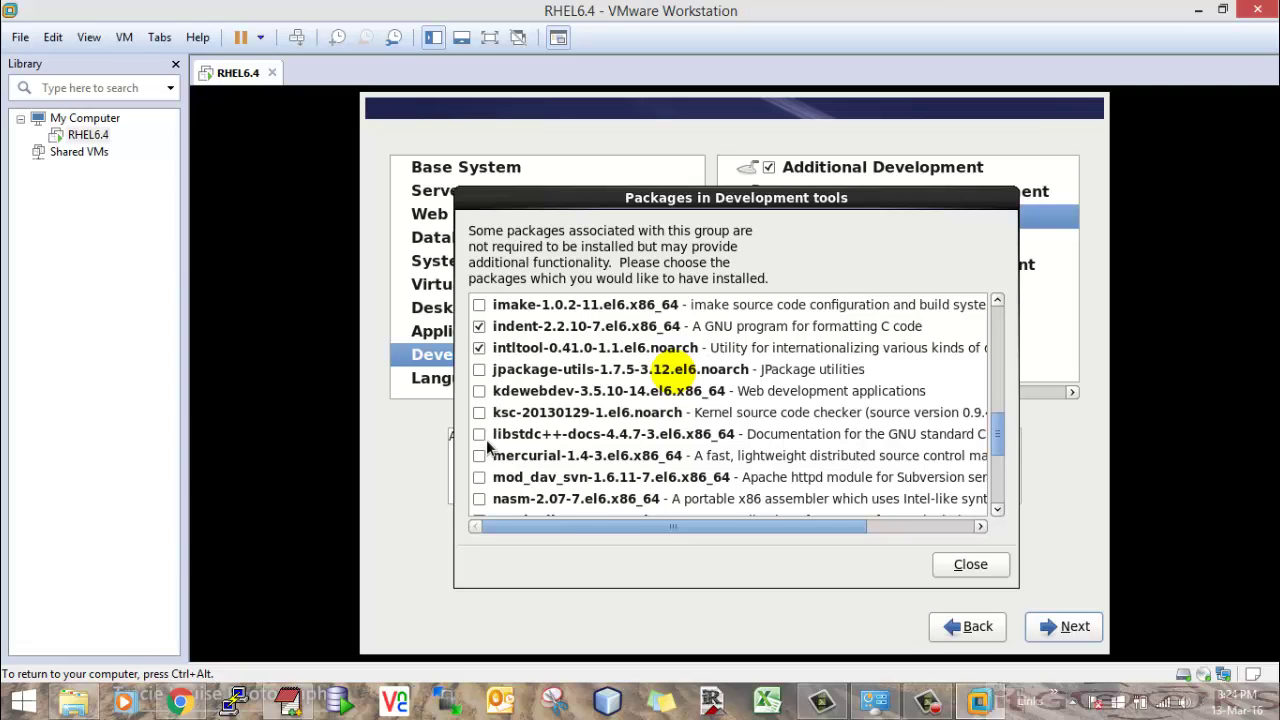
pyautogui.scroll(-1, 565, 403)
pyautogui.scroll(-5, 565, 403)
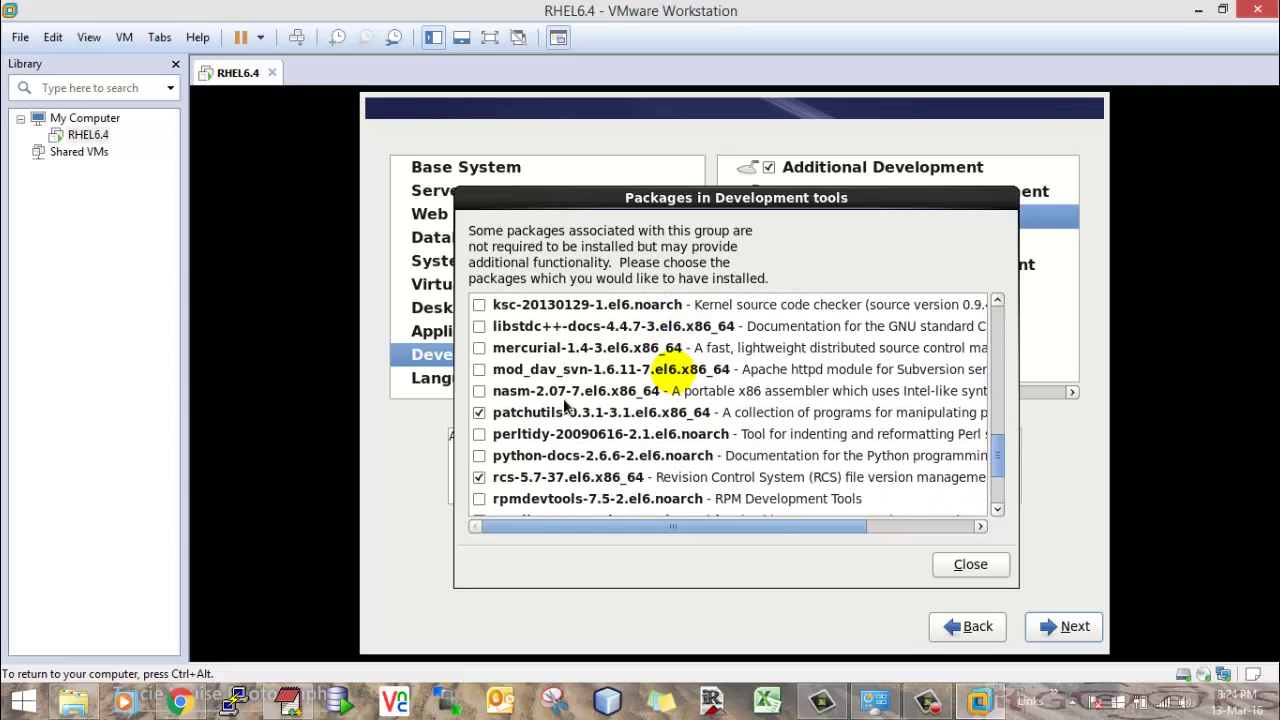
pyautogui.scroll(-1, 563, 402)
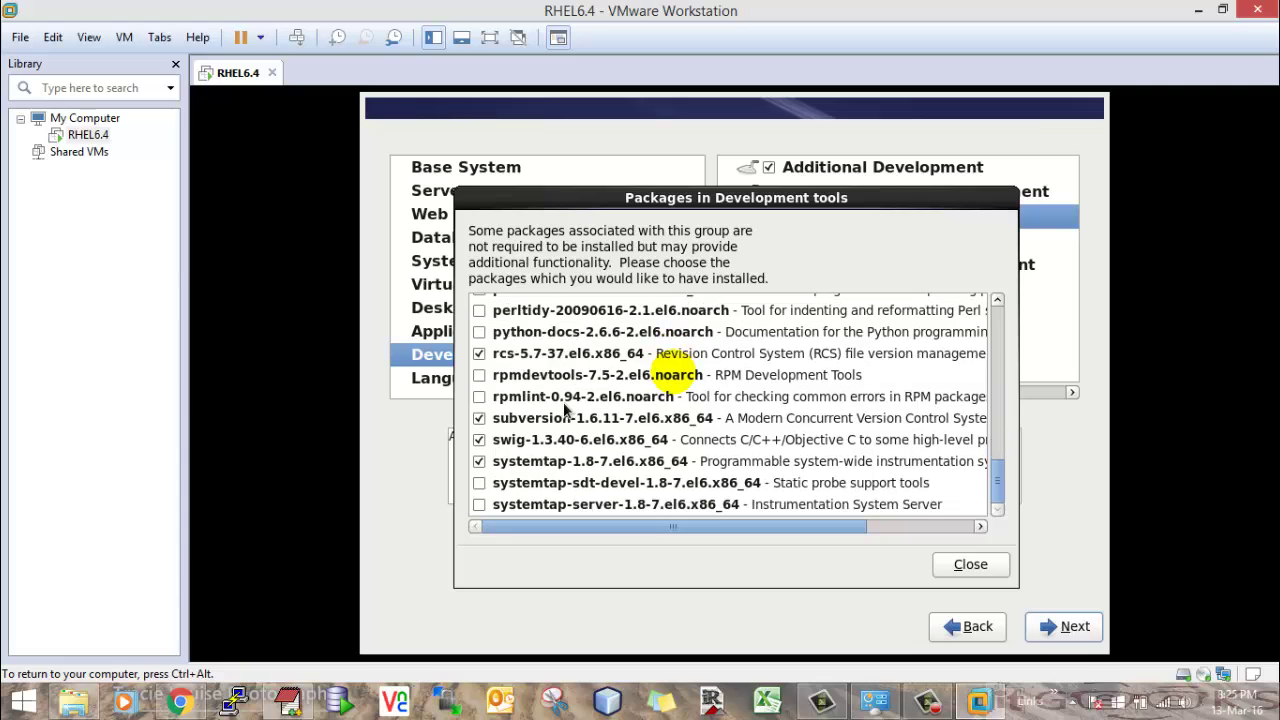
pyautogui.scroll(4, 564, 407)
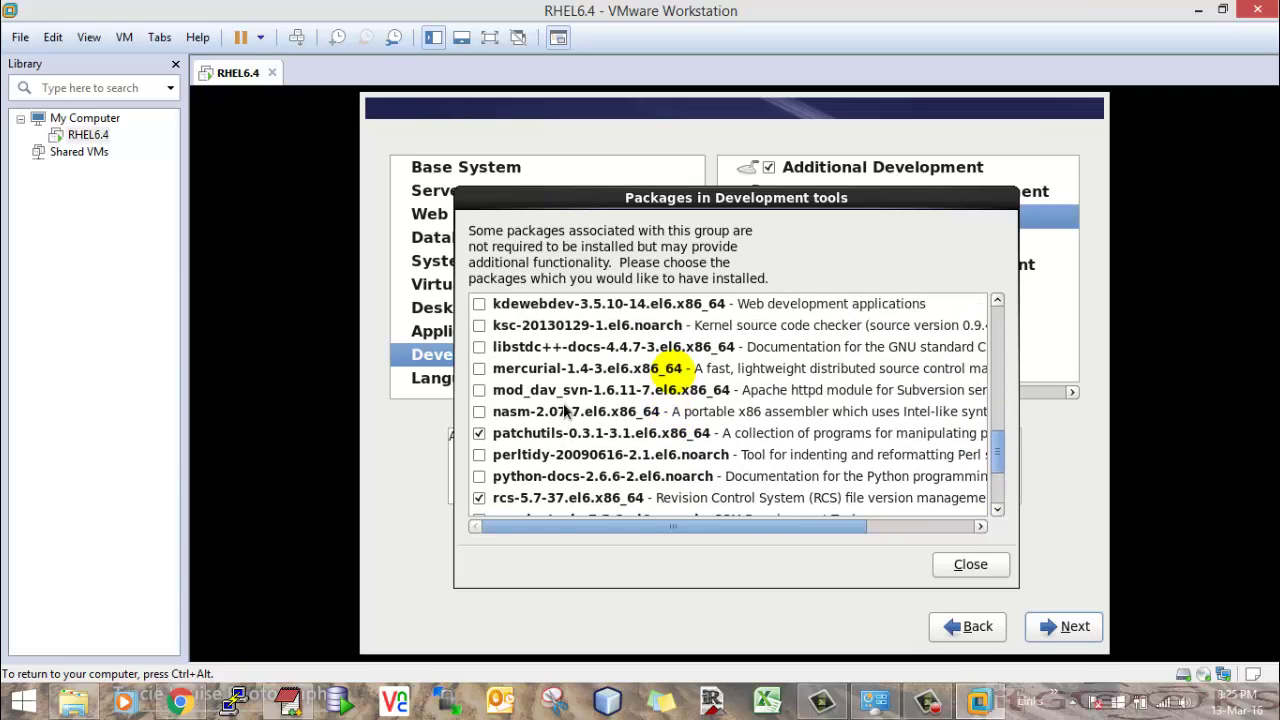
pyautogui.scroll(3, 563, 403)
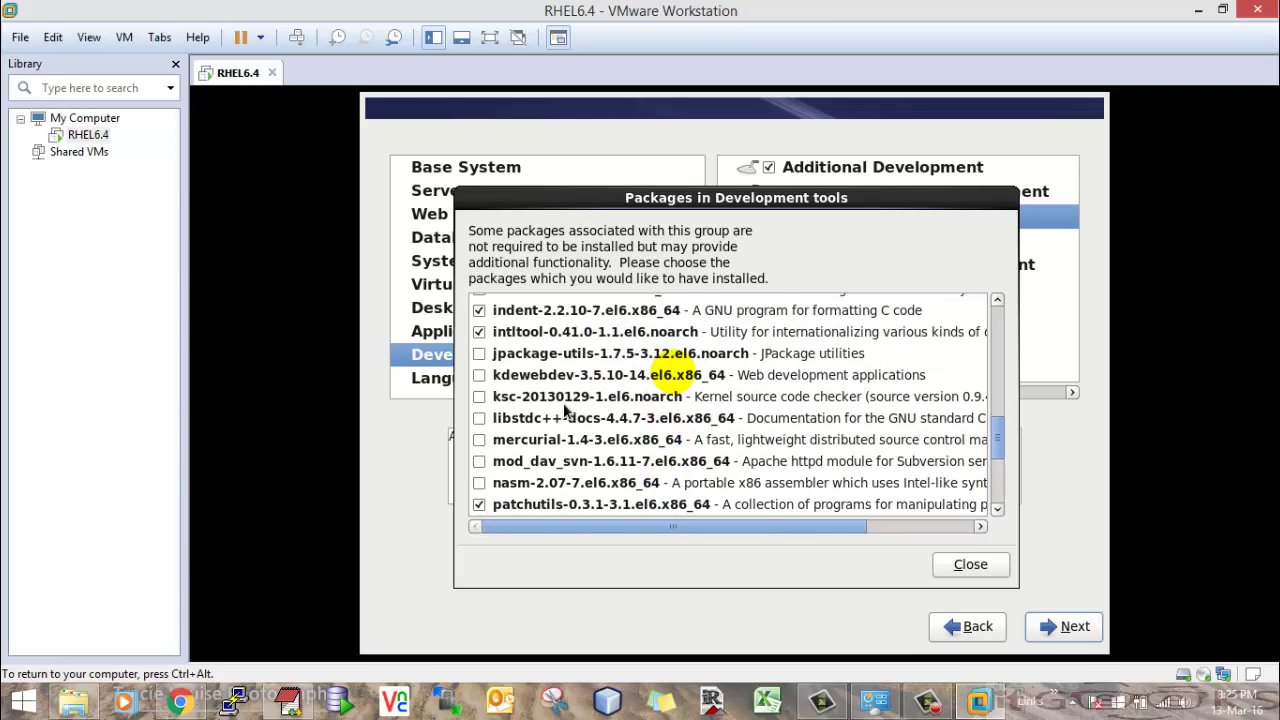
pyautogui.scroll(8, 563, 403)
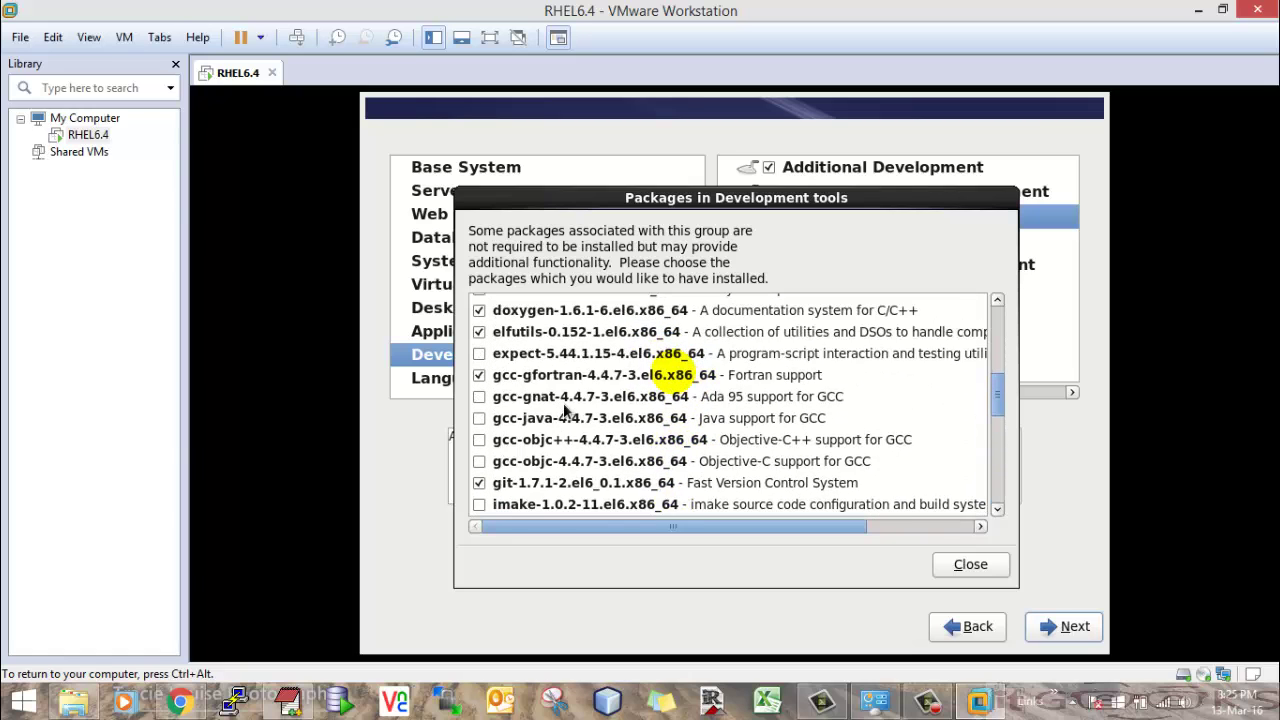
pyautogui.scroll(2, 564, 409)
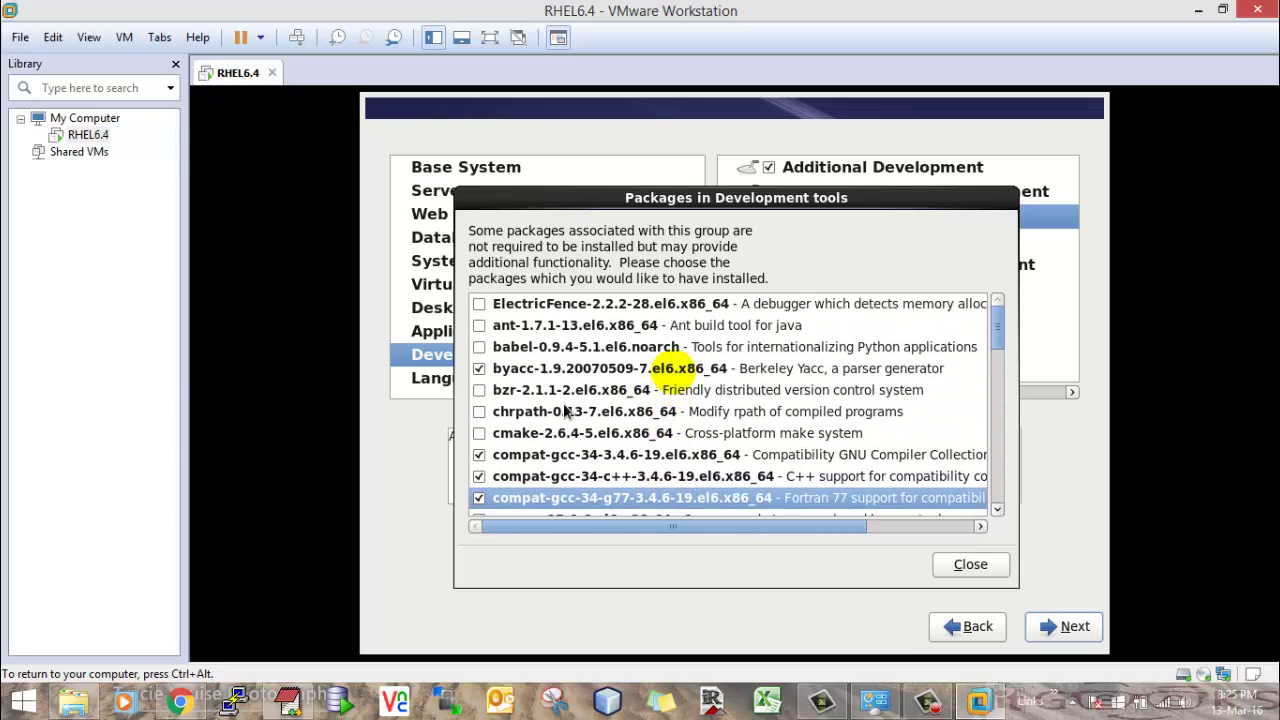
pyautogui.click(968, 564)
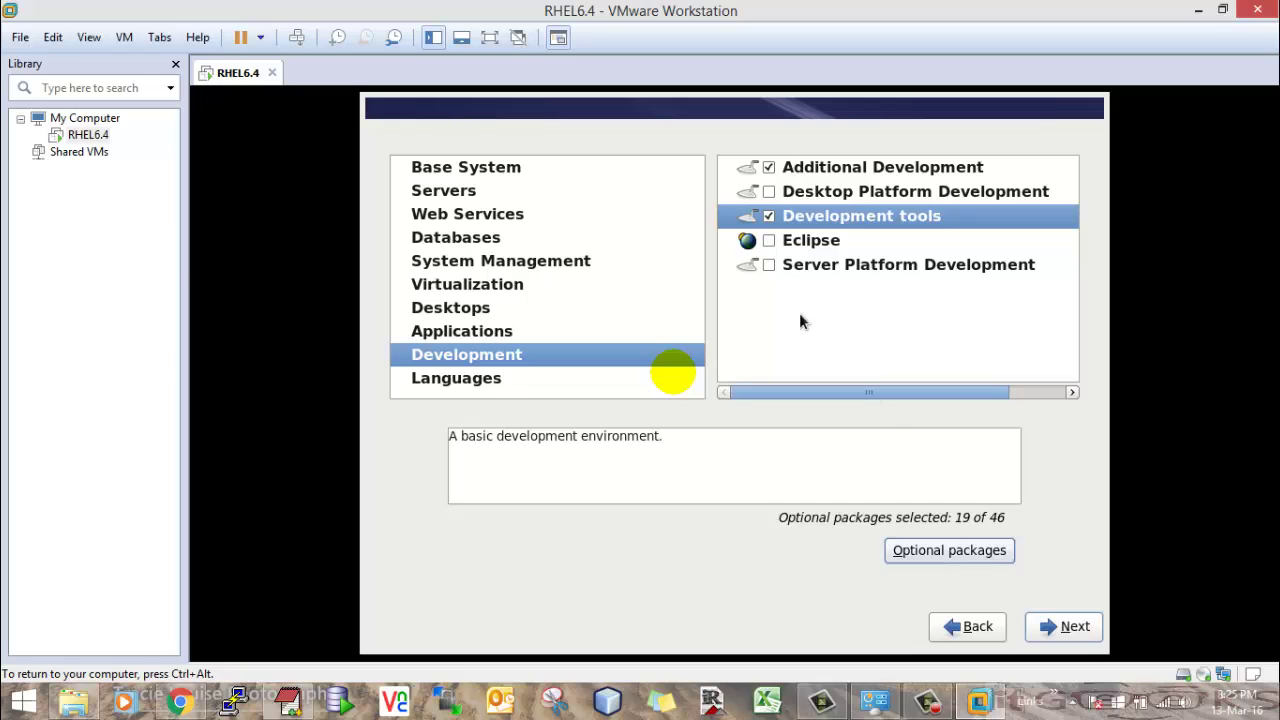
pyautogui.click(772, 264)
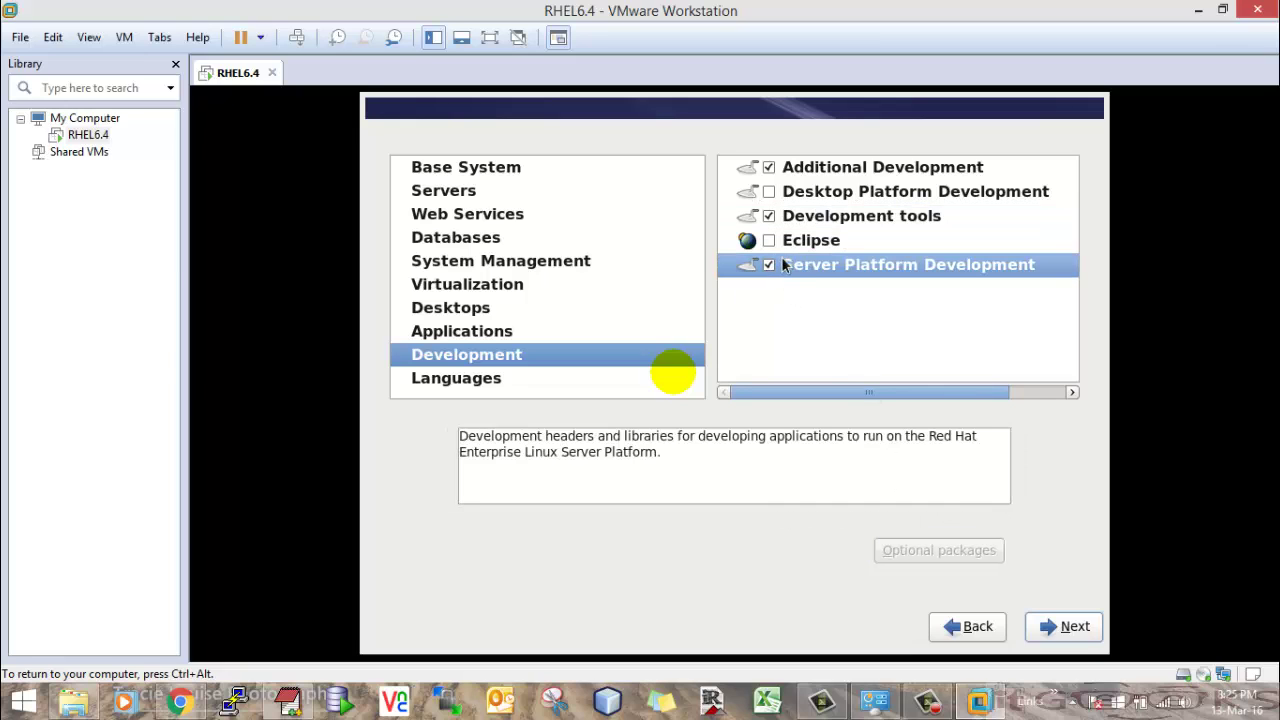
pyautogui.click(770, 264)
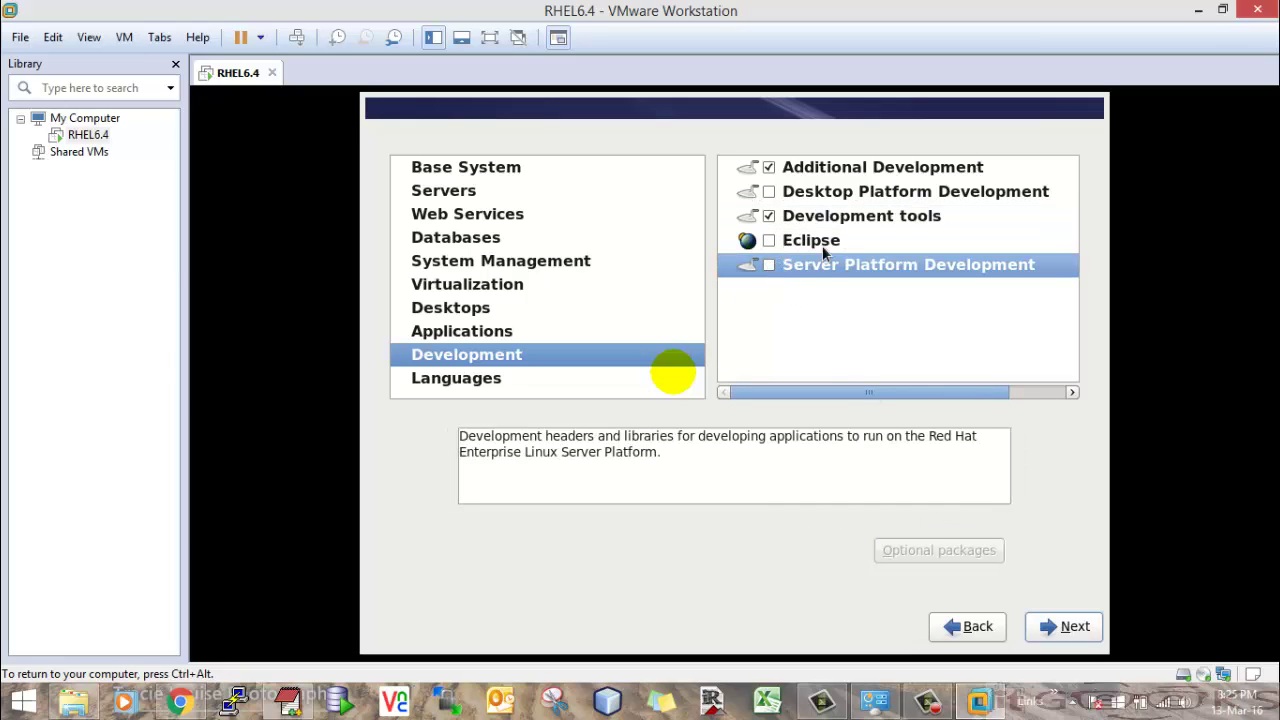
pyautogui.click(443, 380)
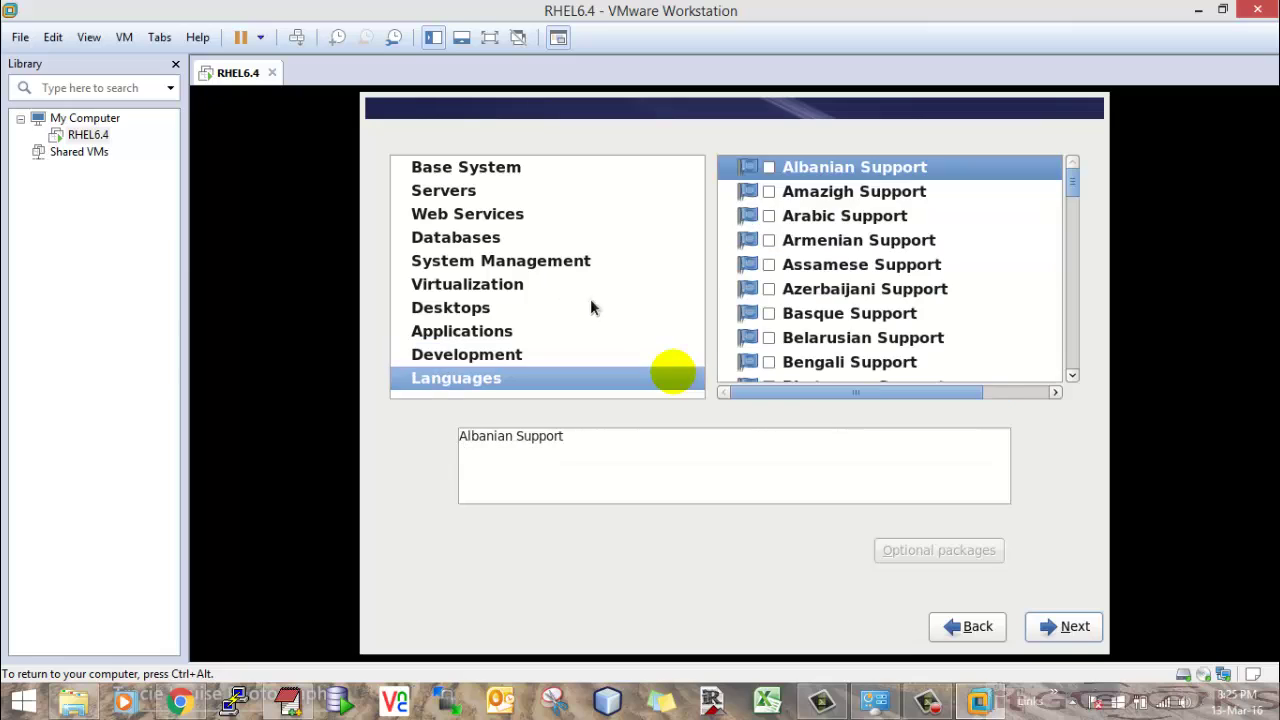
# - Confirm the package selection to start installing, then view the VM full screen
pyautogui.click(1067, 626)
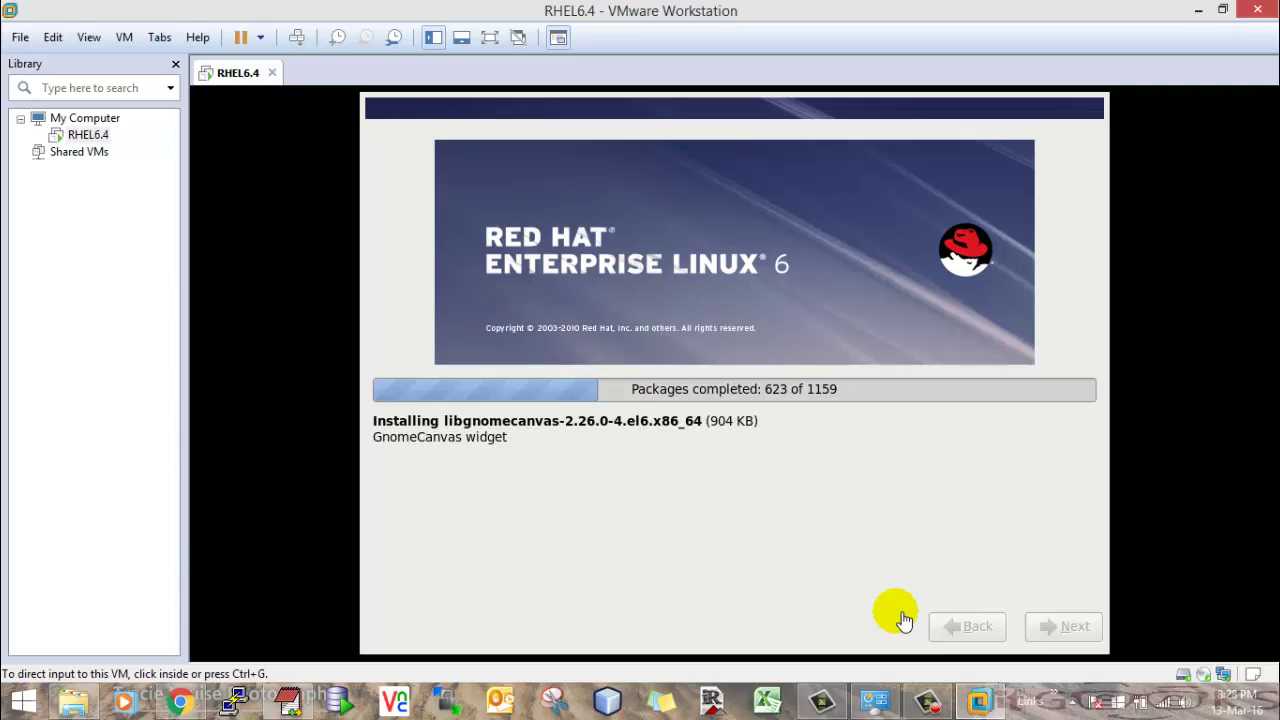
pyautogui.click(486, 40)
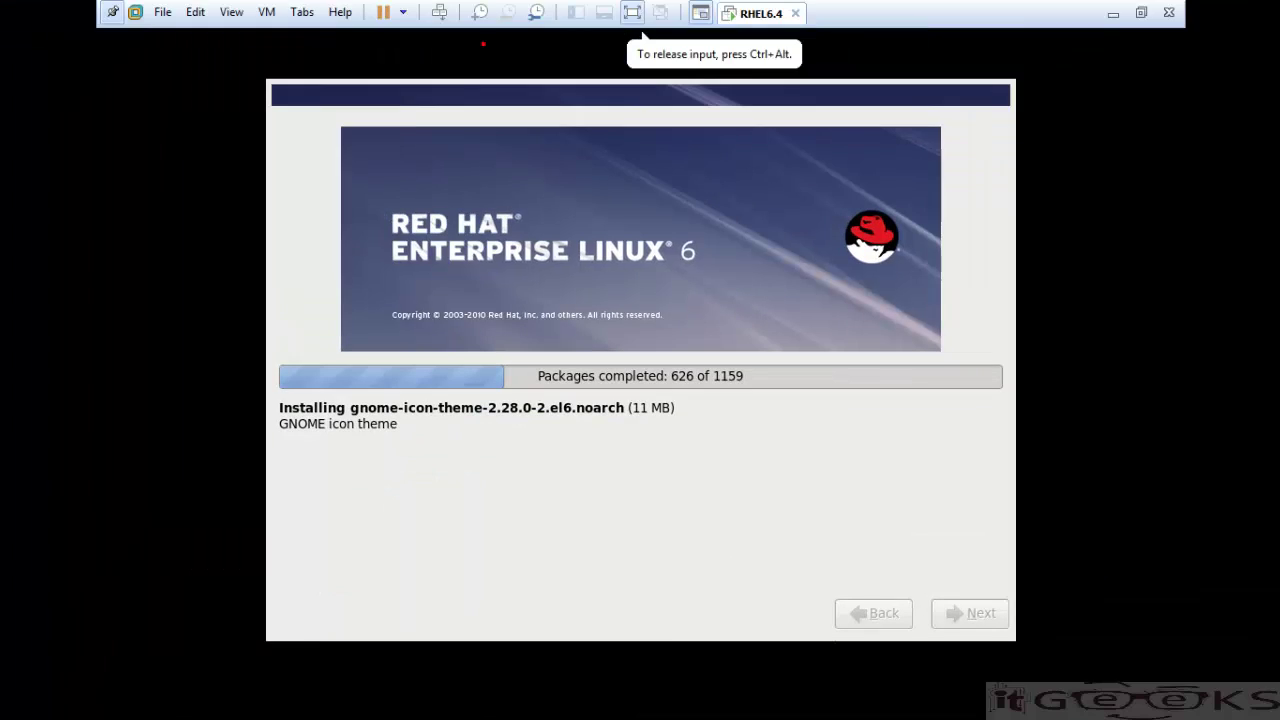
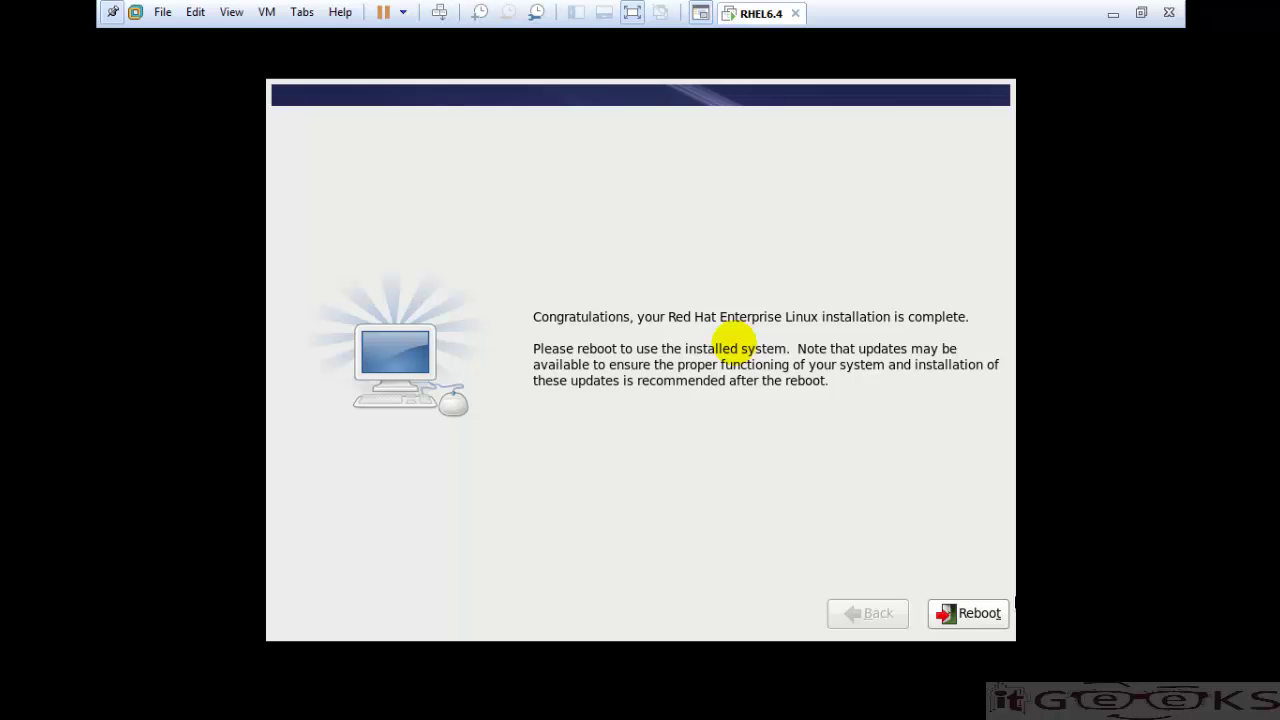
# - Reboot the newly installed RHEL 6.4 guest into the first-boot Setup Agent welcome page
pyautogui.click(984, 612)
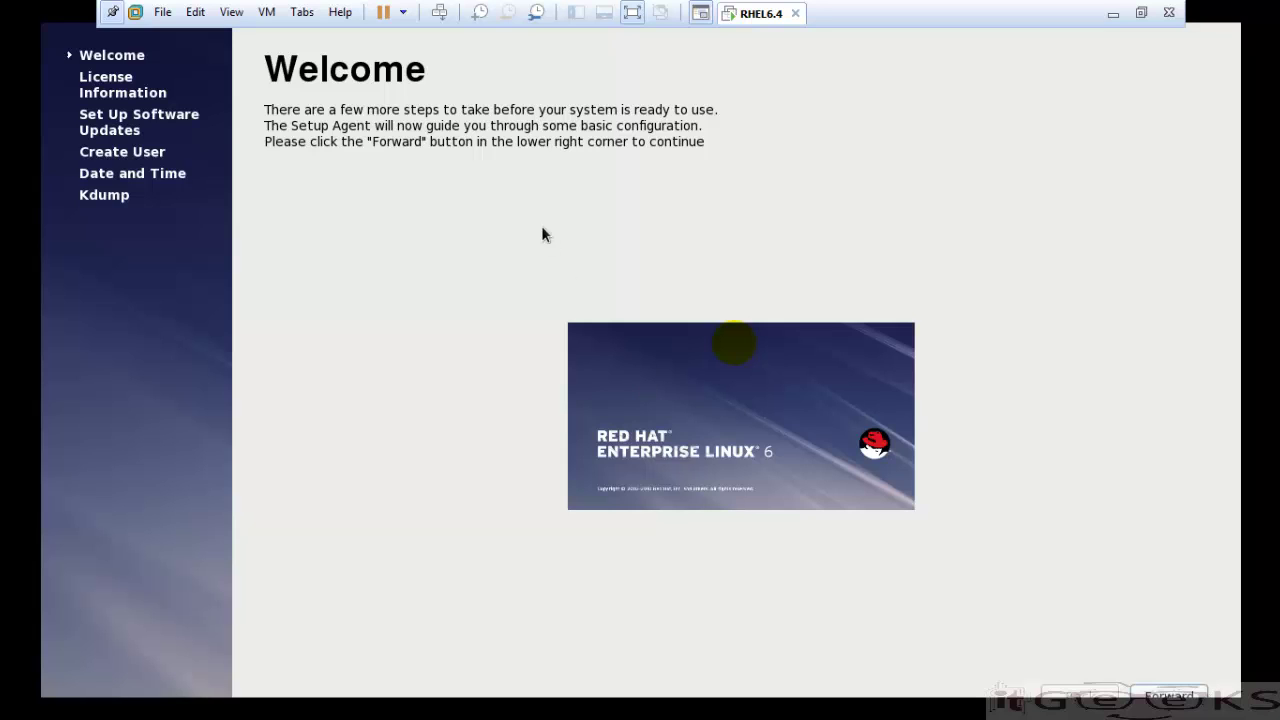
# - Accept the licence agreement and choose to register the system later
pyautogui.click(1183, 694)
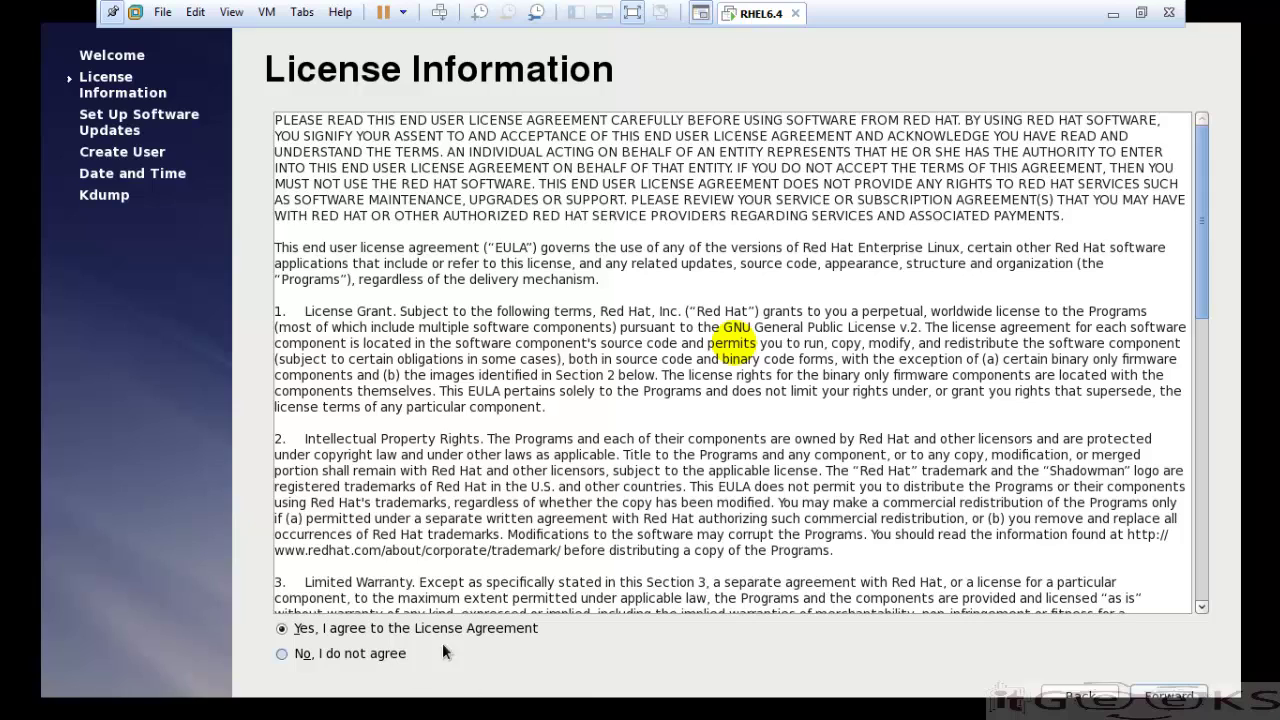
pyautogui.click(1170, 694)
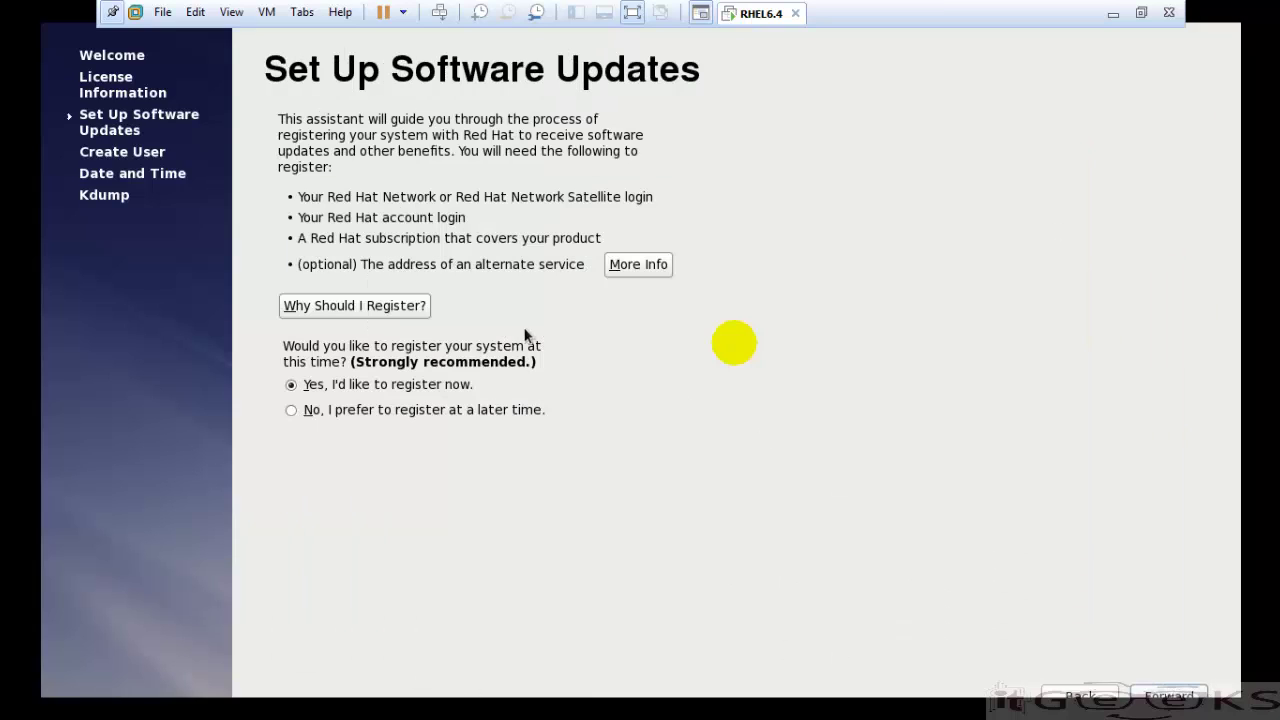
pyautogui.click(296, 408)
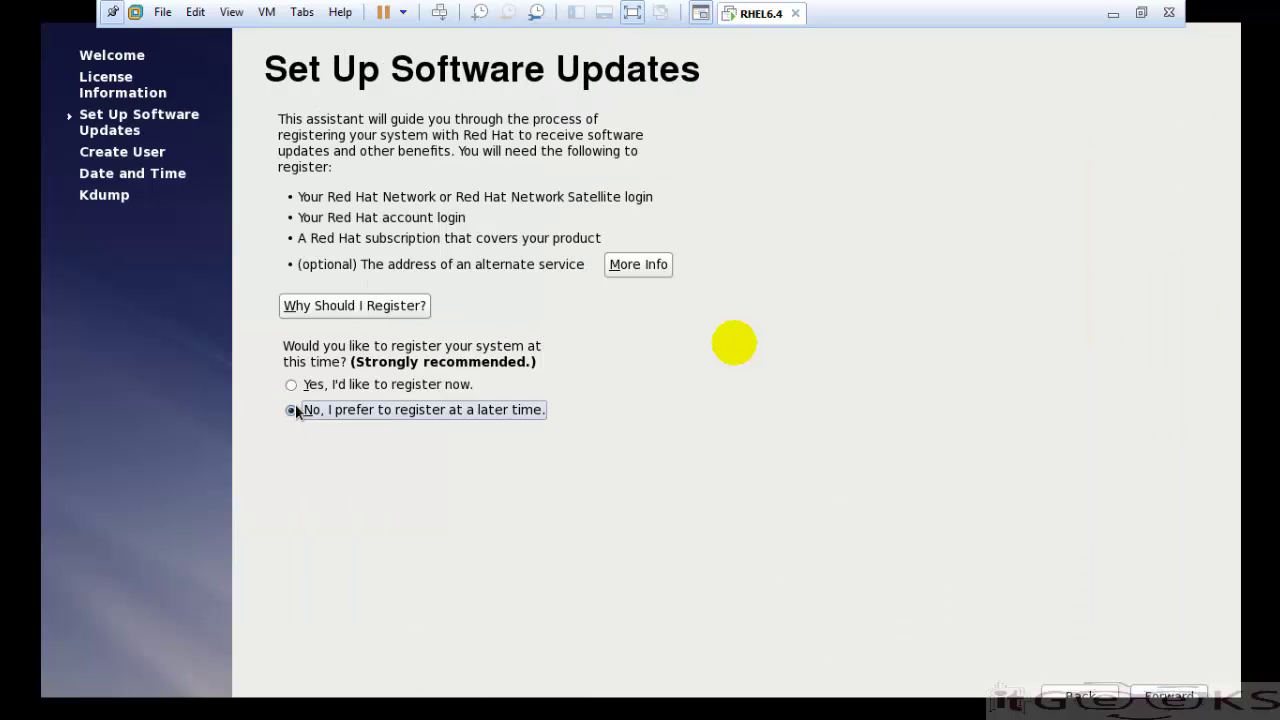
pyautogui.click(1172, 694)
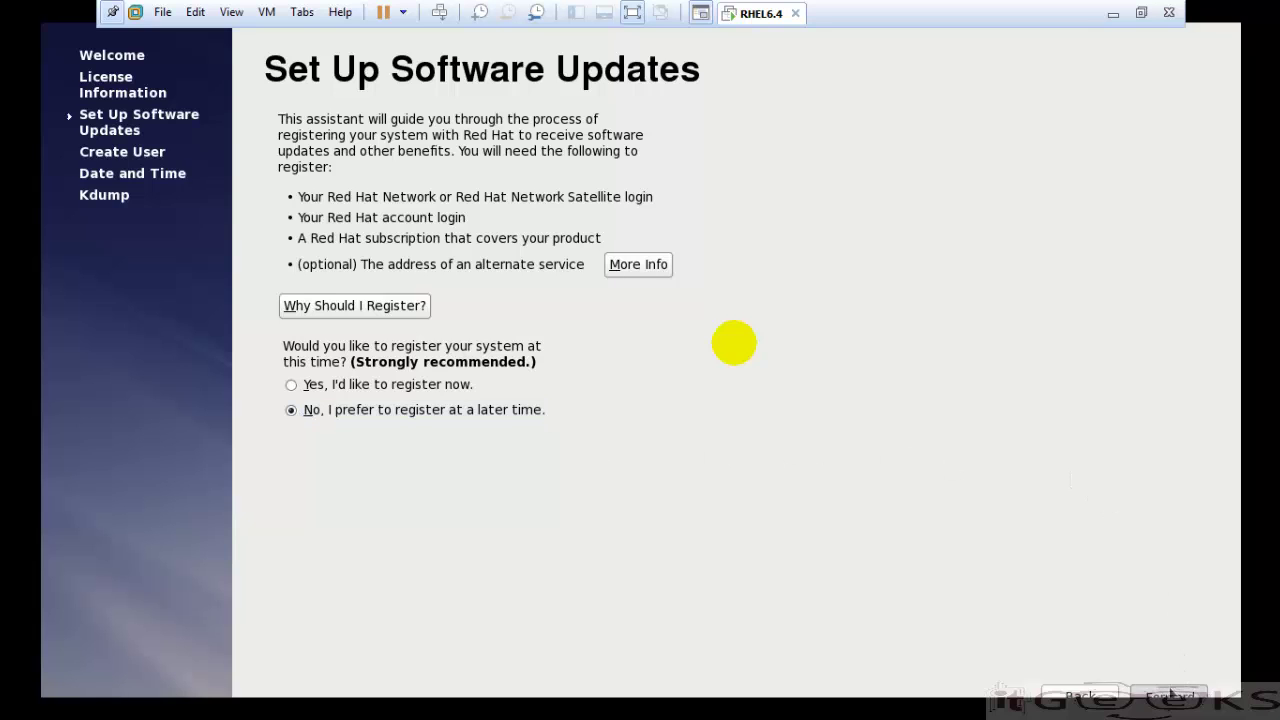
pyautogui.click(855, 575)
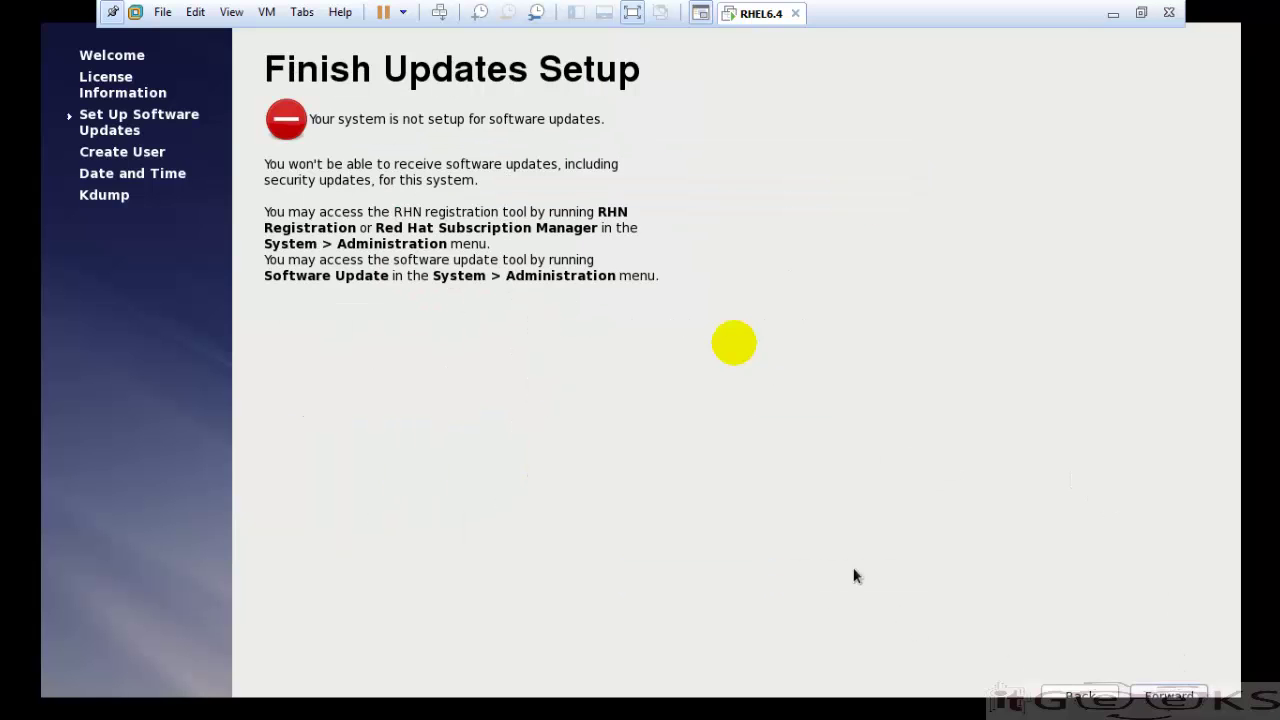
# - Skip creating a regular user account and accept the date and time
pyautogui.click(1198, 695)
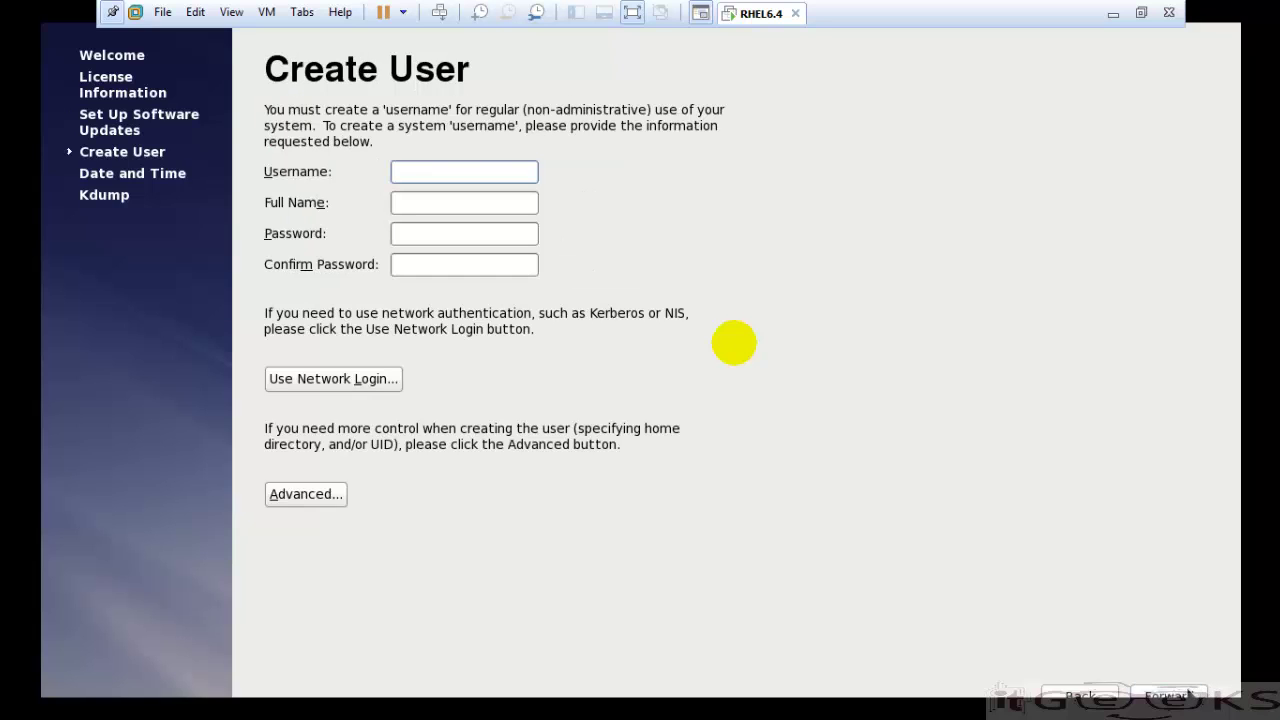
pyautogui.click(1190, 694)
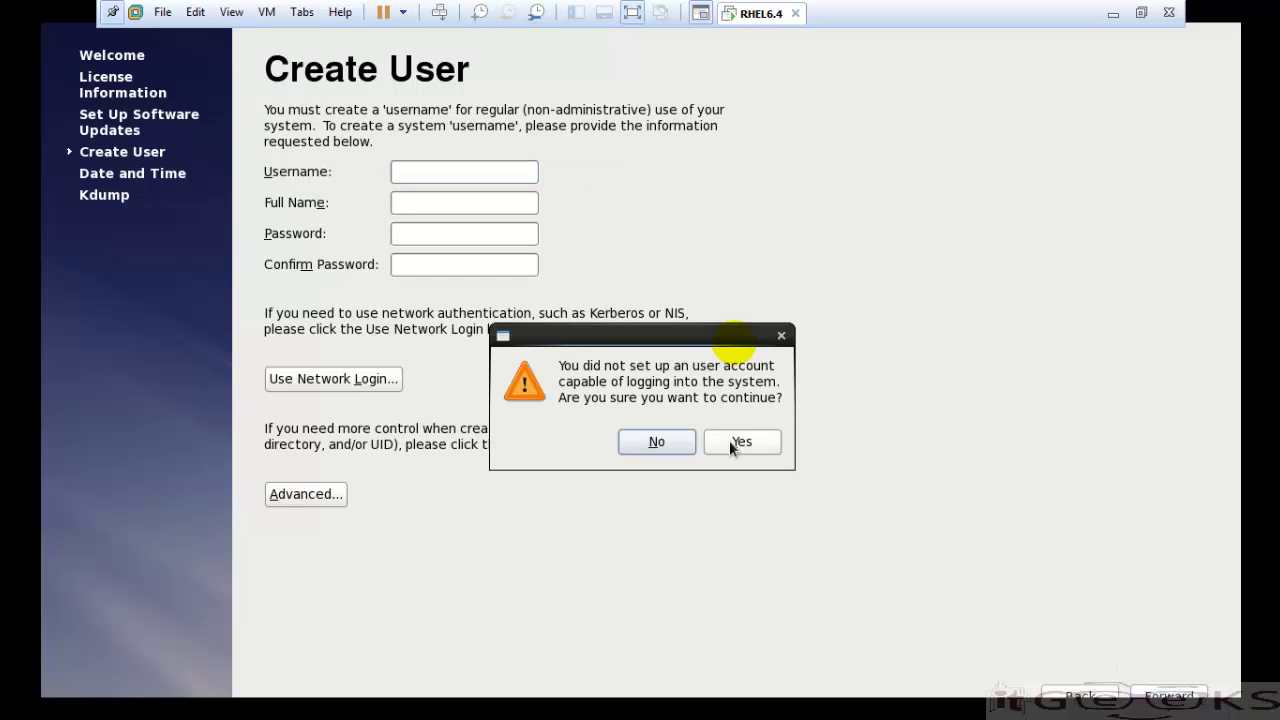
pyautogui.click(730, 442)
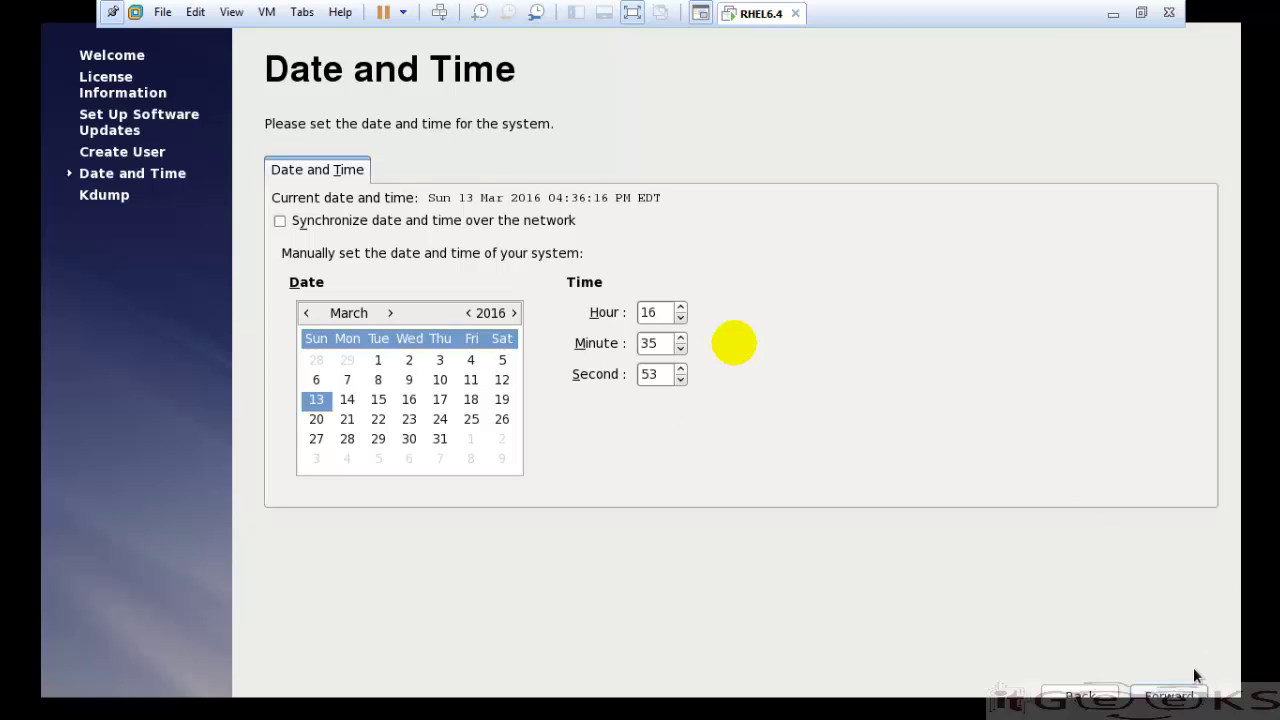
pyautogui.click(1179, 696)
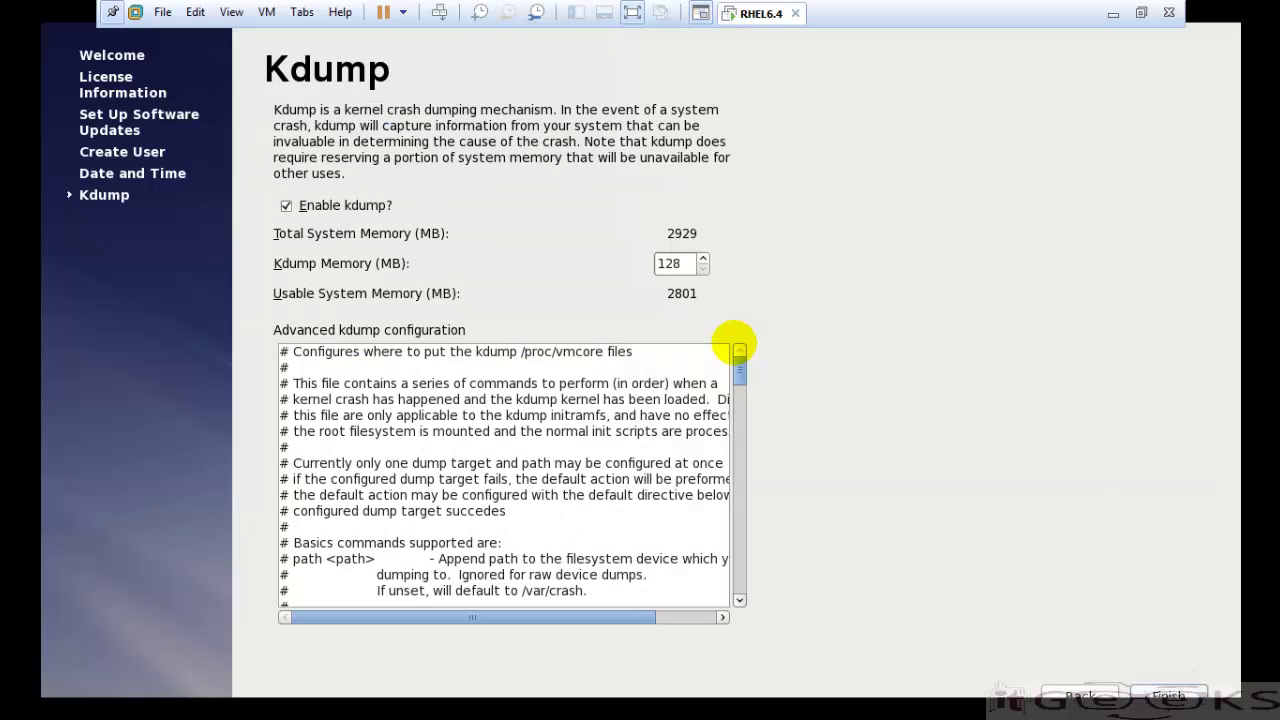
# - Disable kdump, finish the first-boot setup and acknowledge the required reboot
pyautogui.click(286, 205)
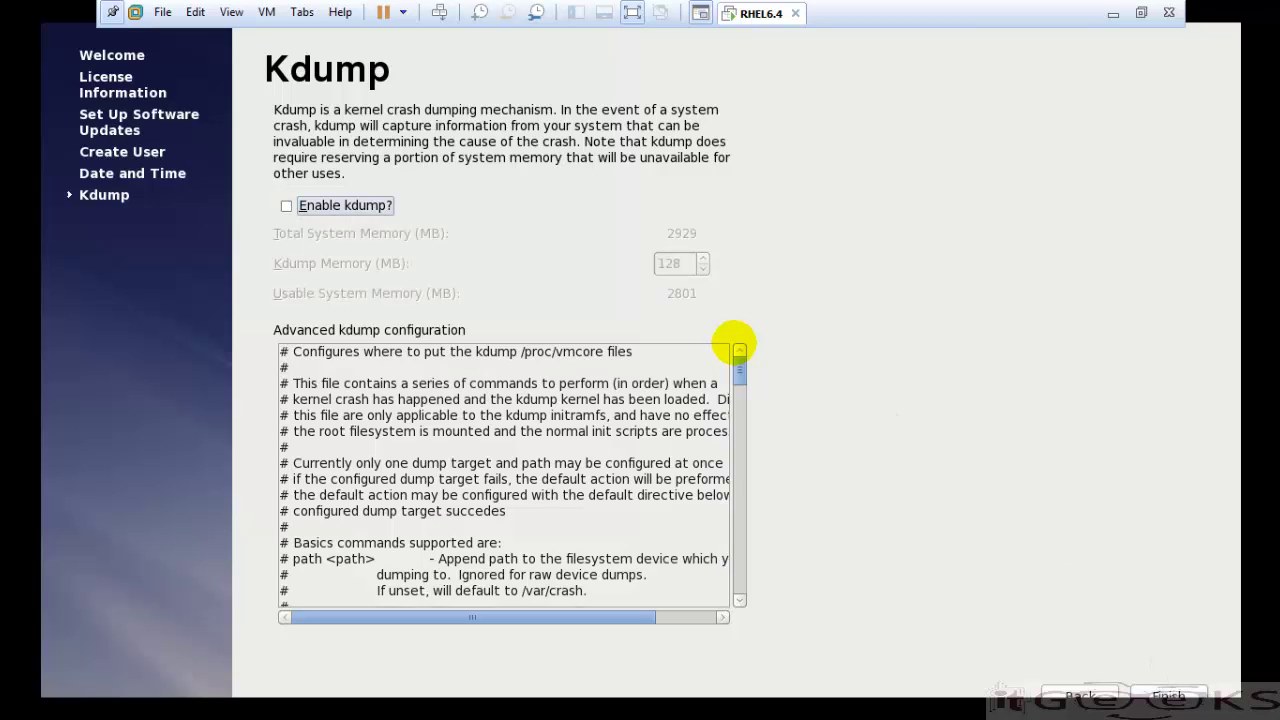
pyautogui.click(1168, 697)
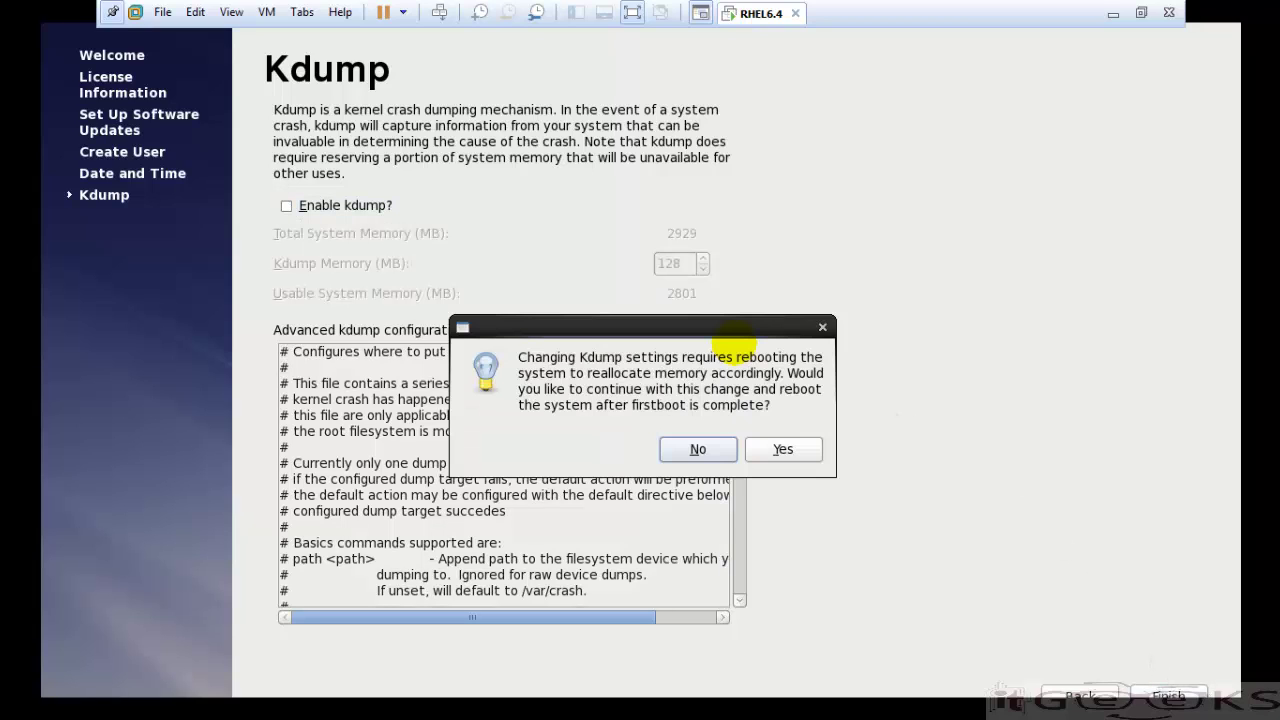
pyautogui.click(785, 450)
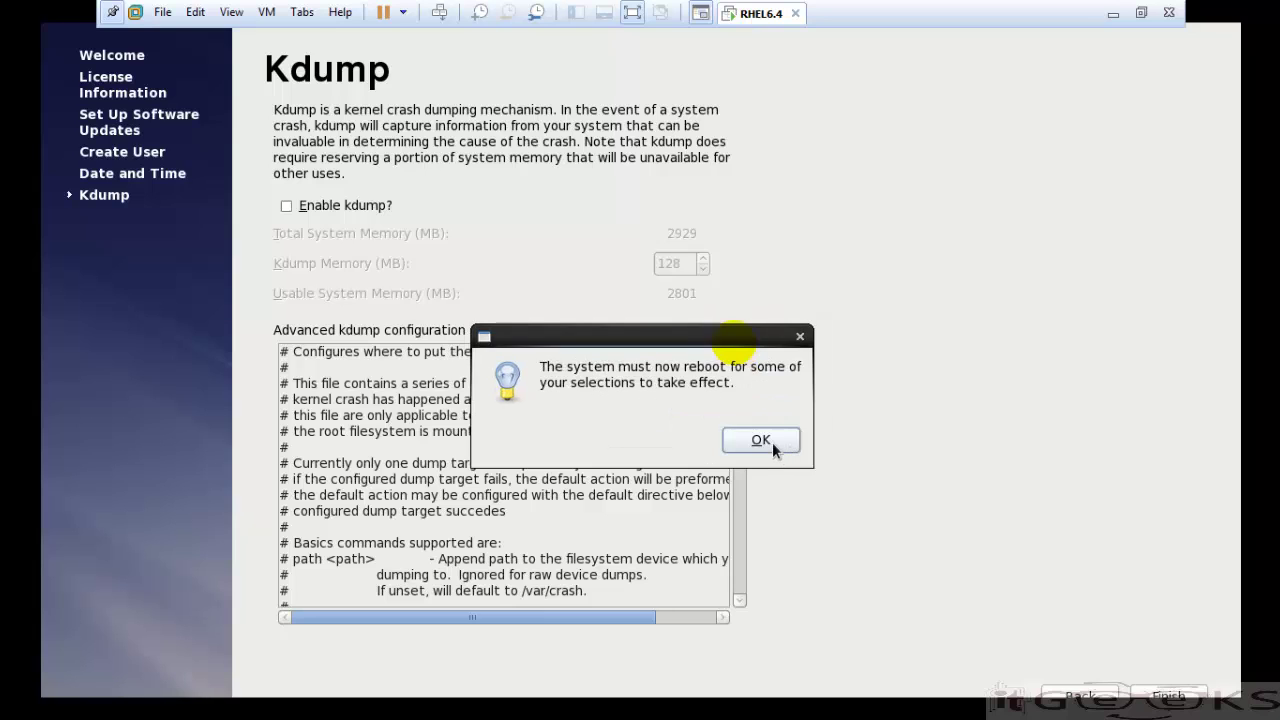
pyautogui.click(761, 440)
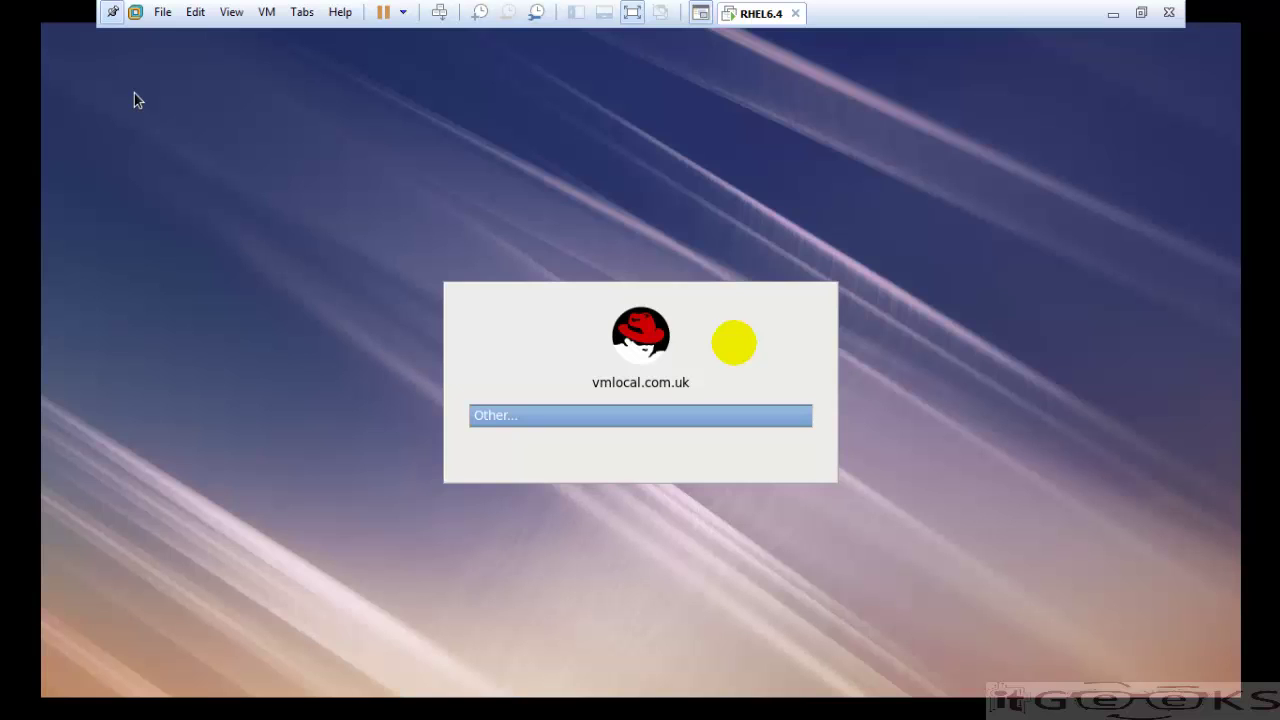
# - Log in via Other... as root with the account password
pyautogui.press('Return')
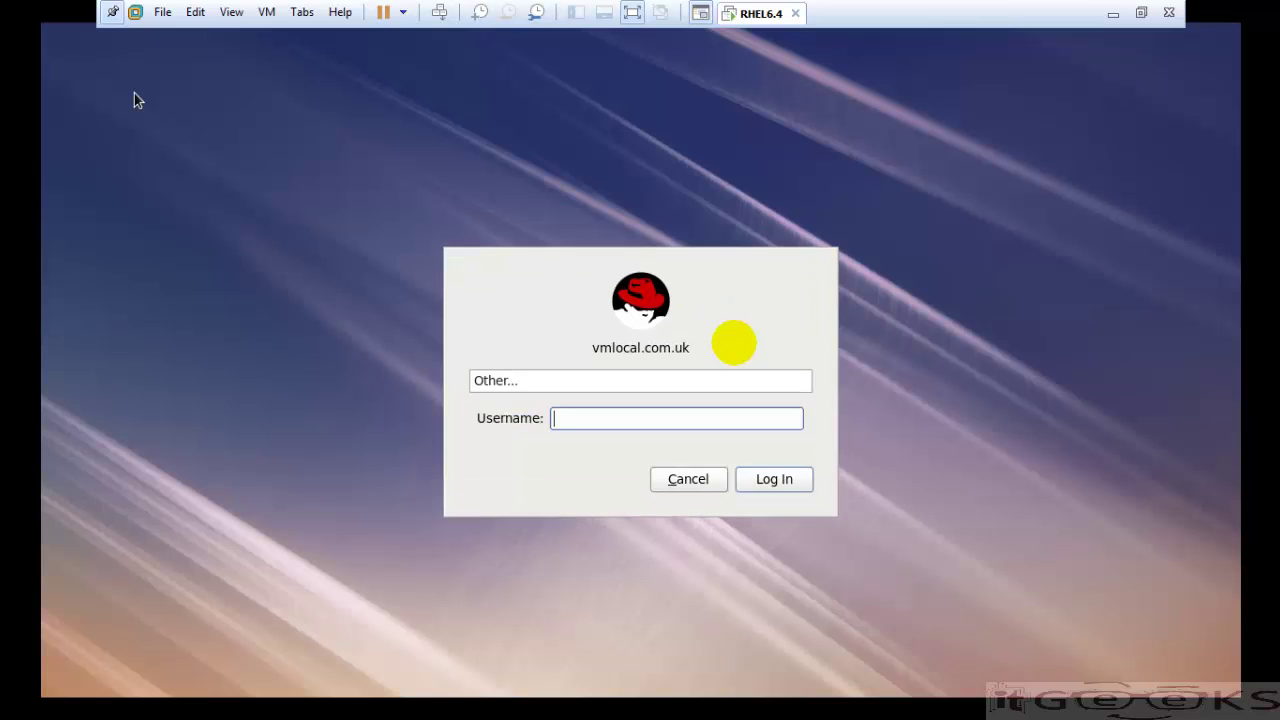
pyautogui.write('root')
pyautogui.press('Return')
pyautogui.write('•••••••')
pyautogui.press('Return')
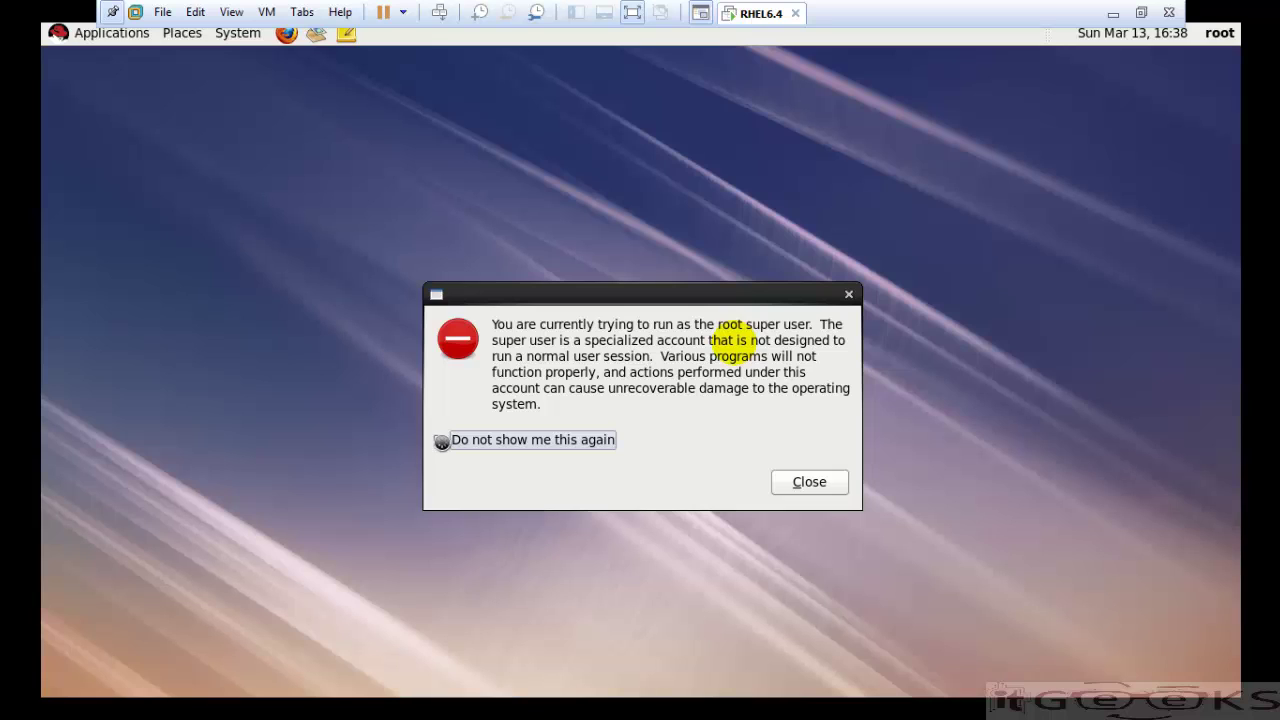
# - Permanently dismiss the root-user warning and place a System Tools Terminal launcher on the desktop
pyautogui.click(441, 442)
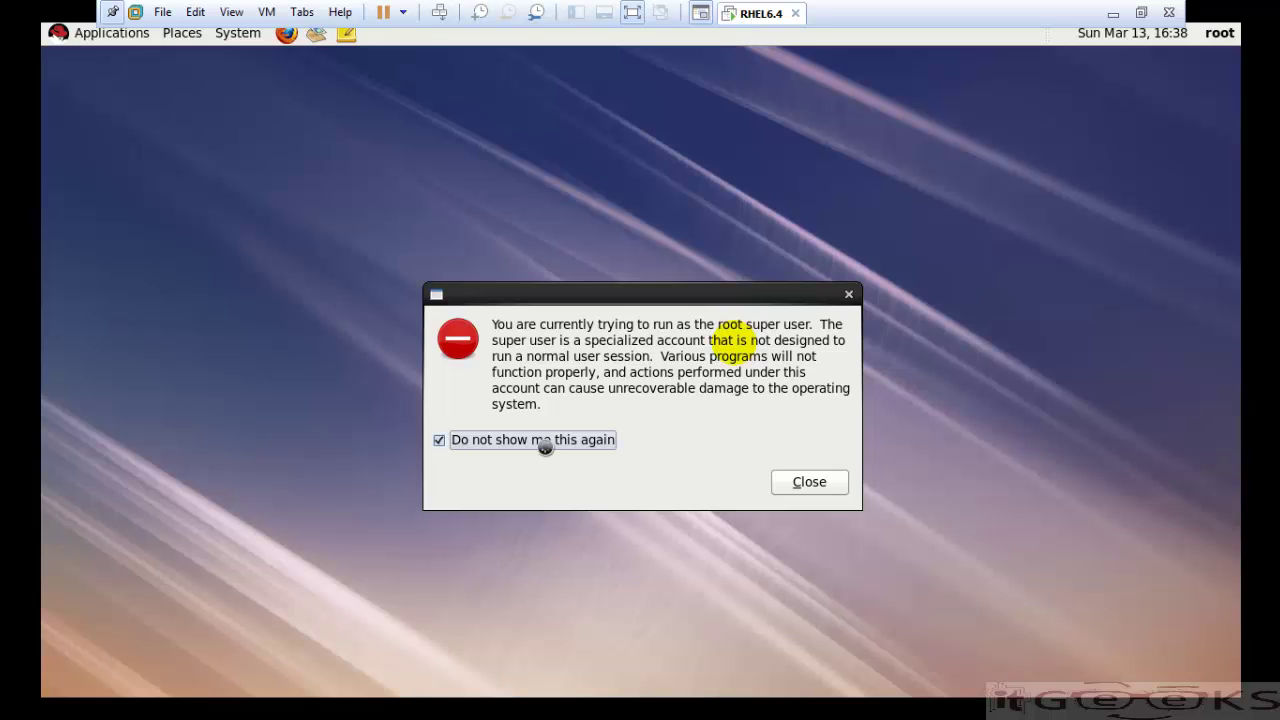
pyautogui.click(794, 481)
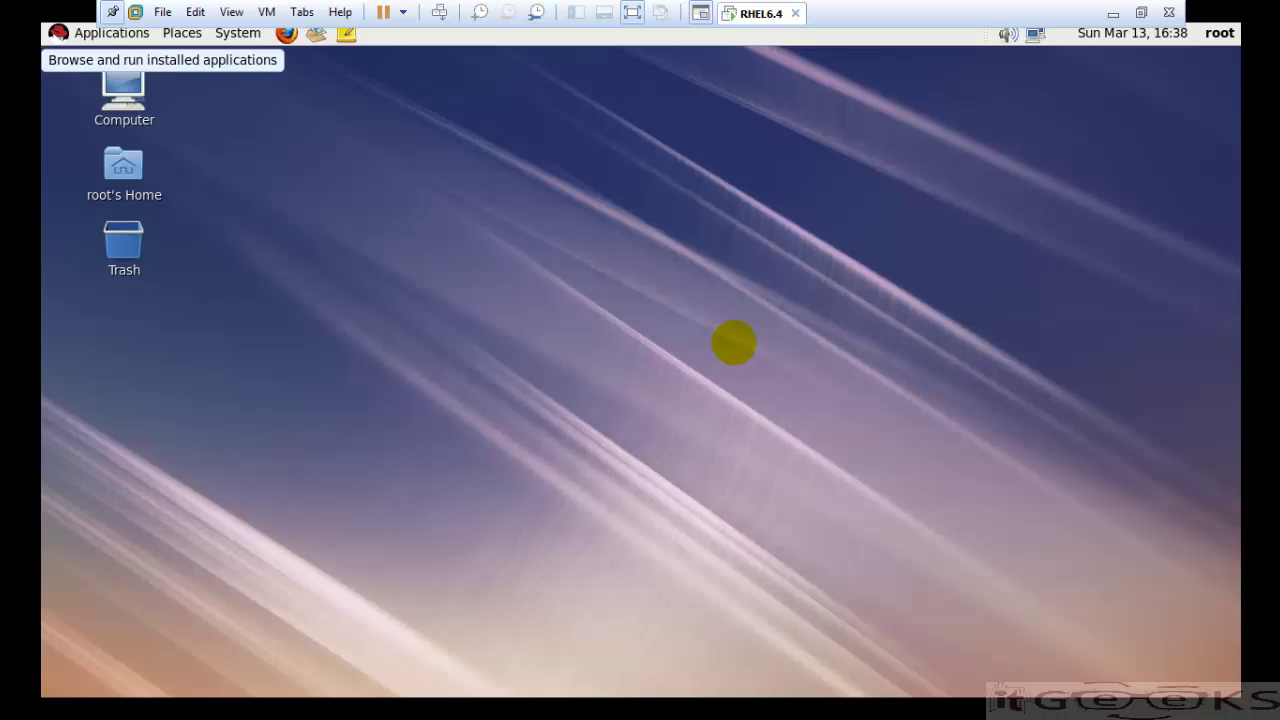
pyautogui.click(110, 33)
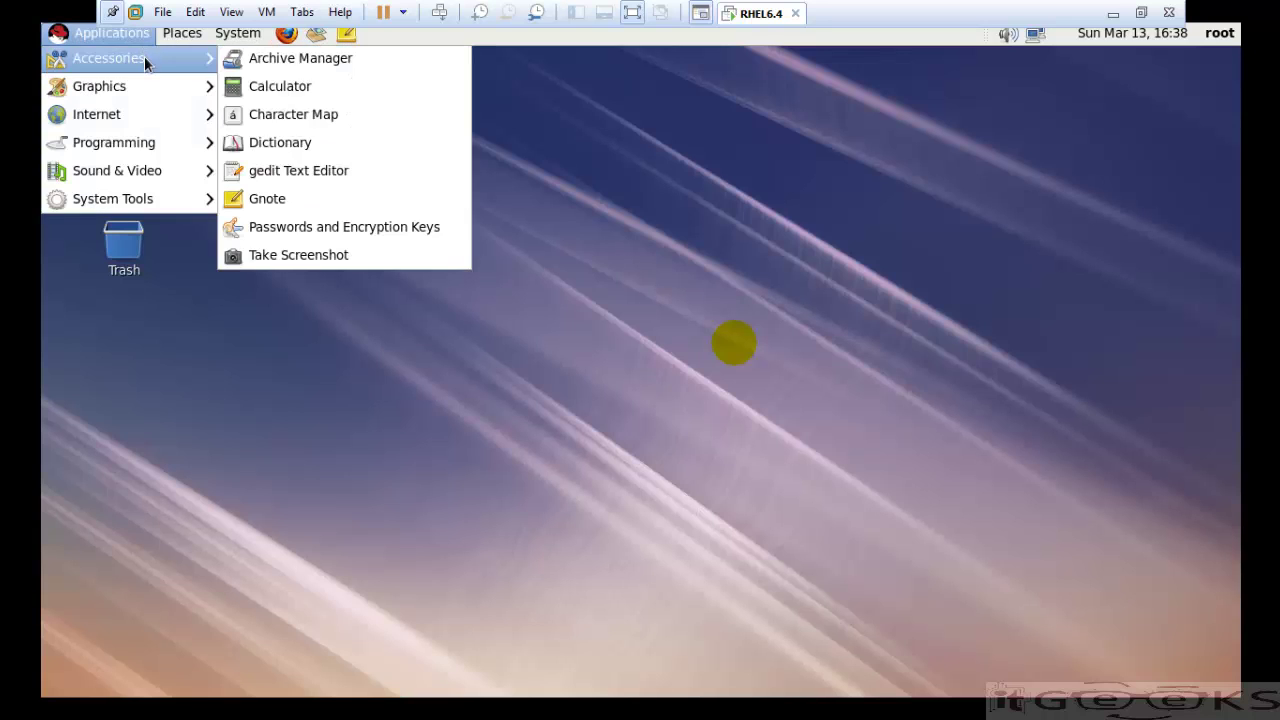
pyautogui.moveTo(150, 198)
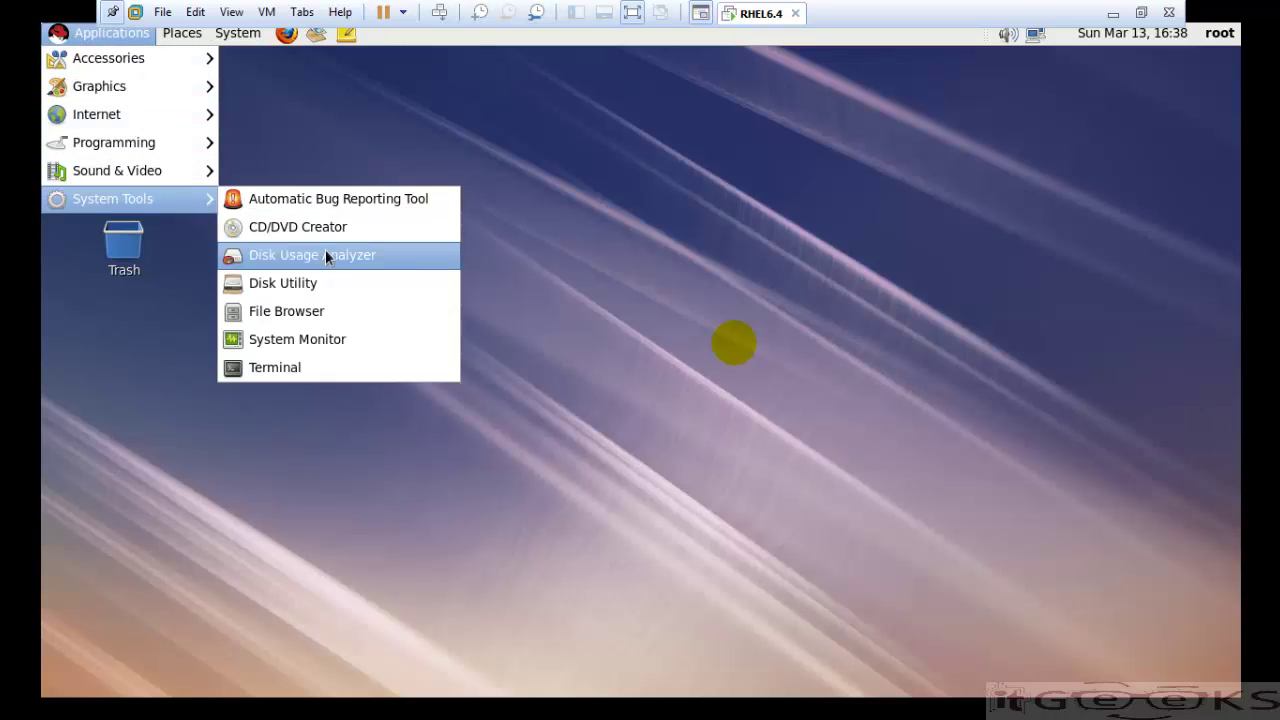
pyautogui.click(275, 362)
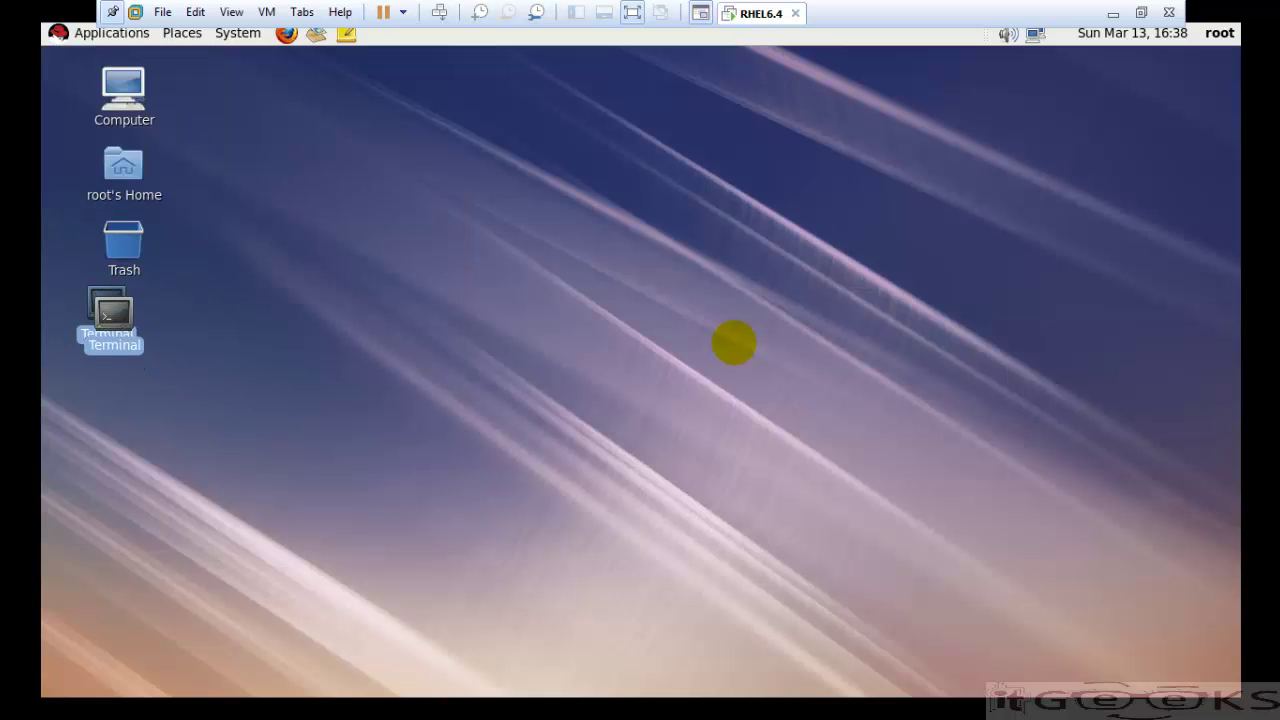
pyautogui.click(324, 199)
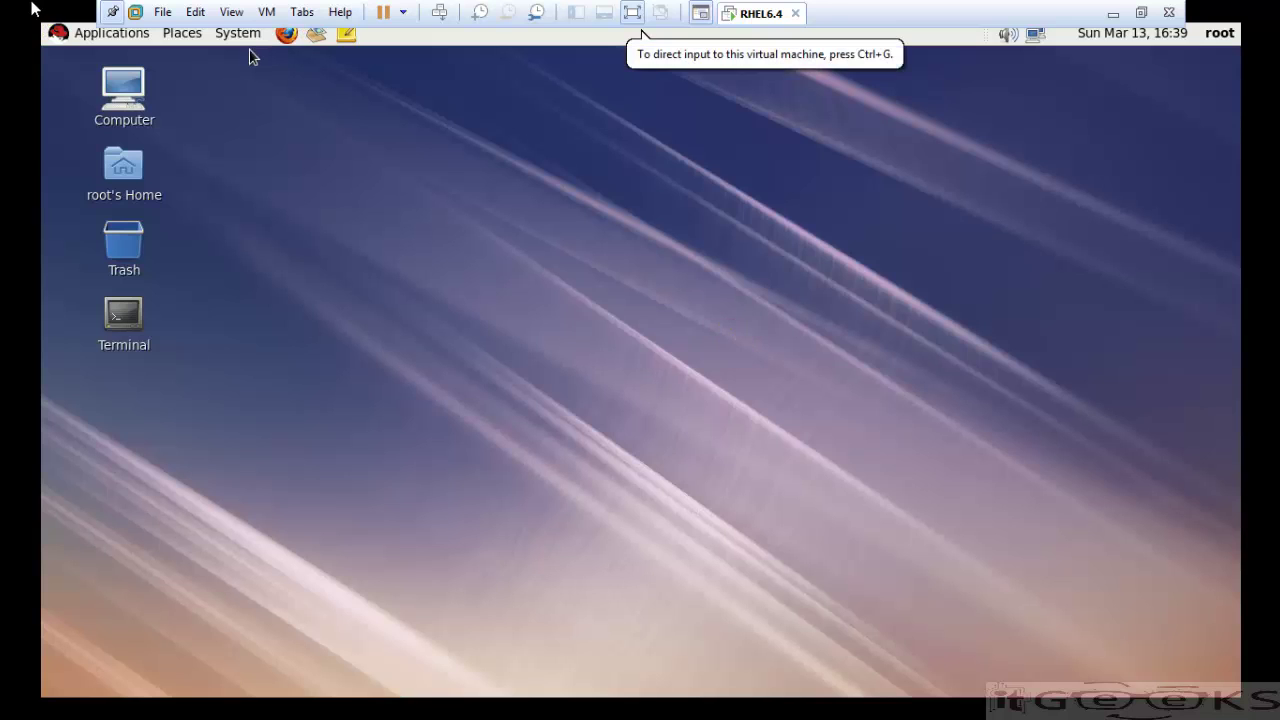
# - Connect the installer CD via VM > Install VMware Tools, opening its five-file folder window
pyautogui.click(266, 12)
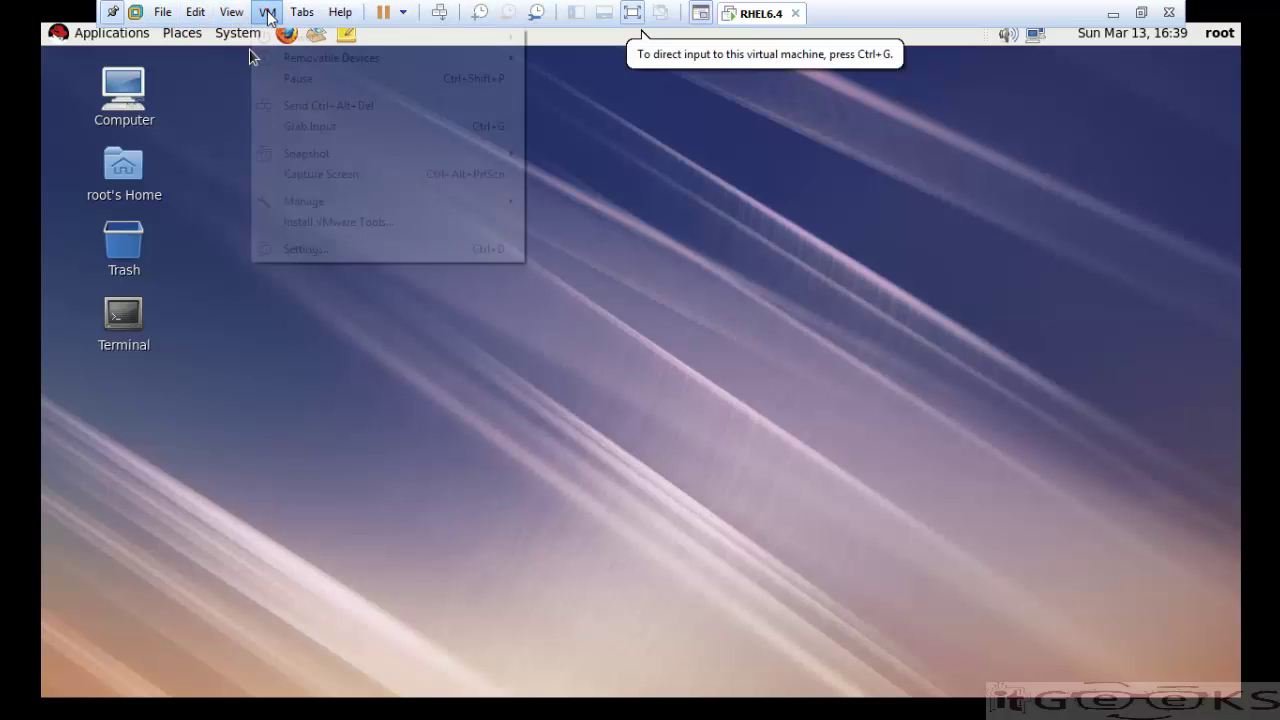
pyautogui.click(312, 222)
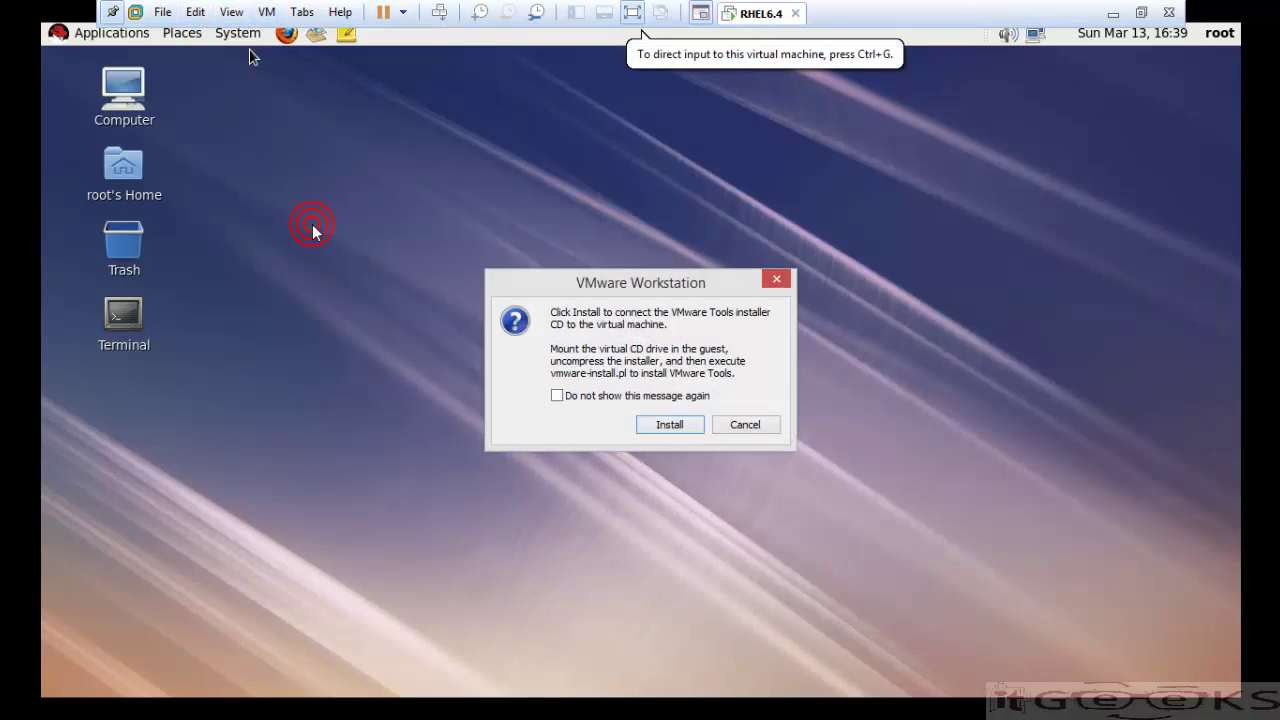
pyautogui.click(665, 424)
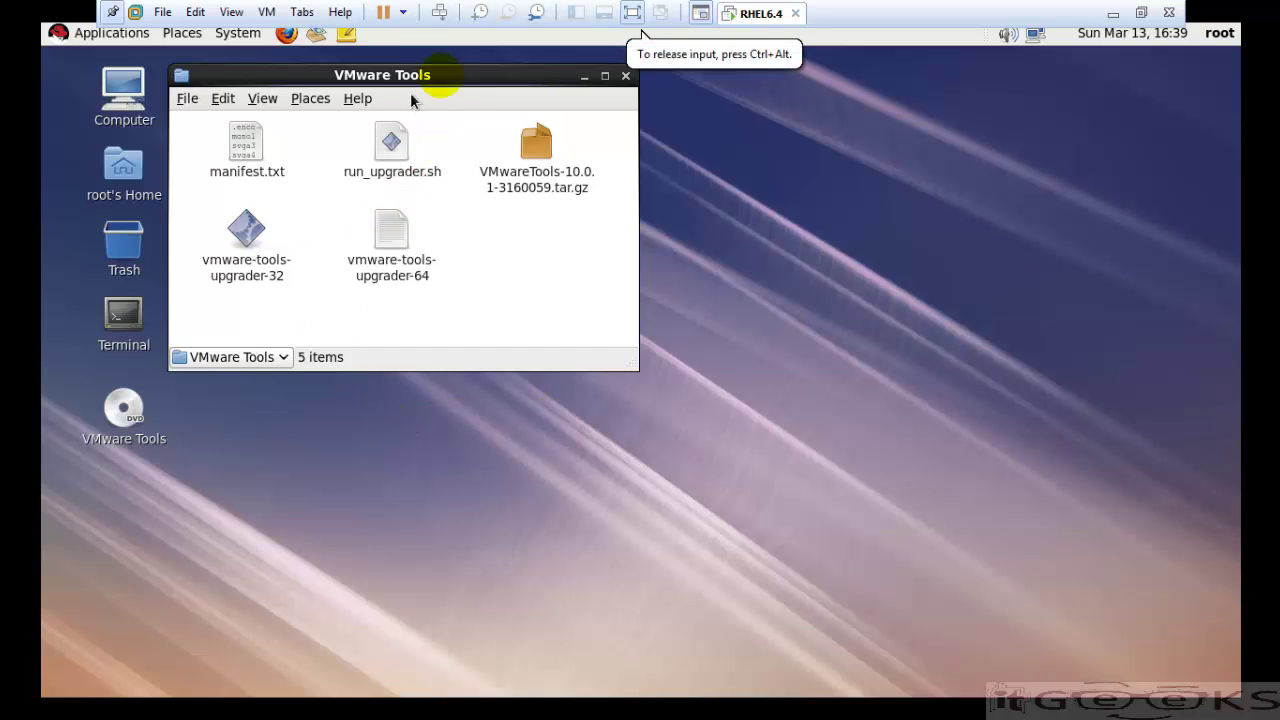
pyautogui.moveTo(415, 83); pyautogui.dragTo(400, 107)
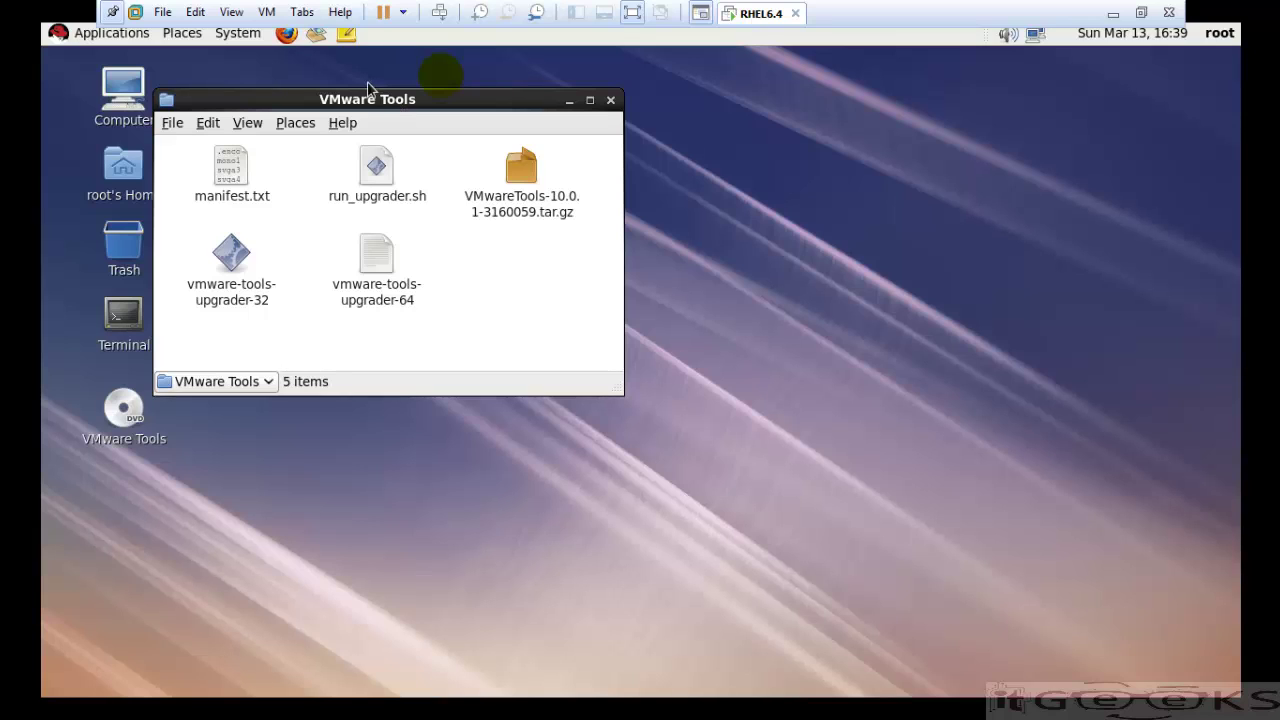
# - Inspect Shared Folders under VM Settings > Options, find it greyed out, and cancel unchanged
pyautogui.click(267, 12)
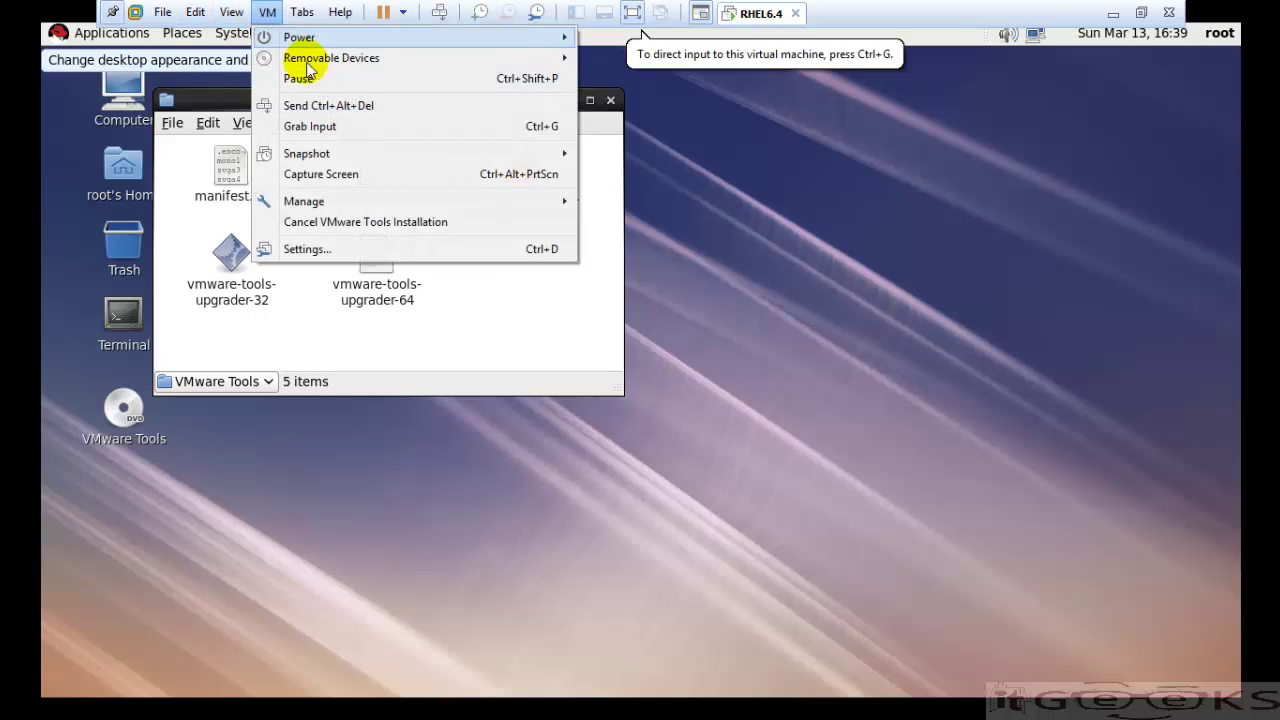
pyautogui.click(318, 250)
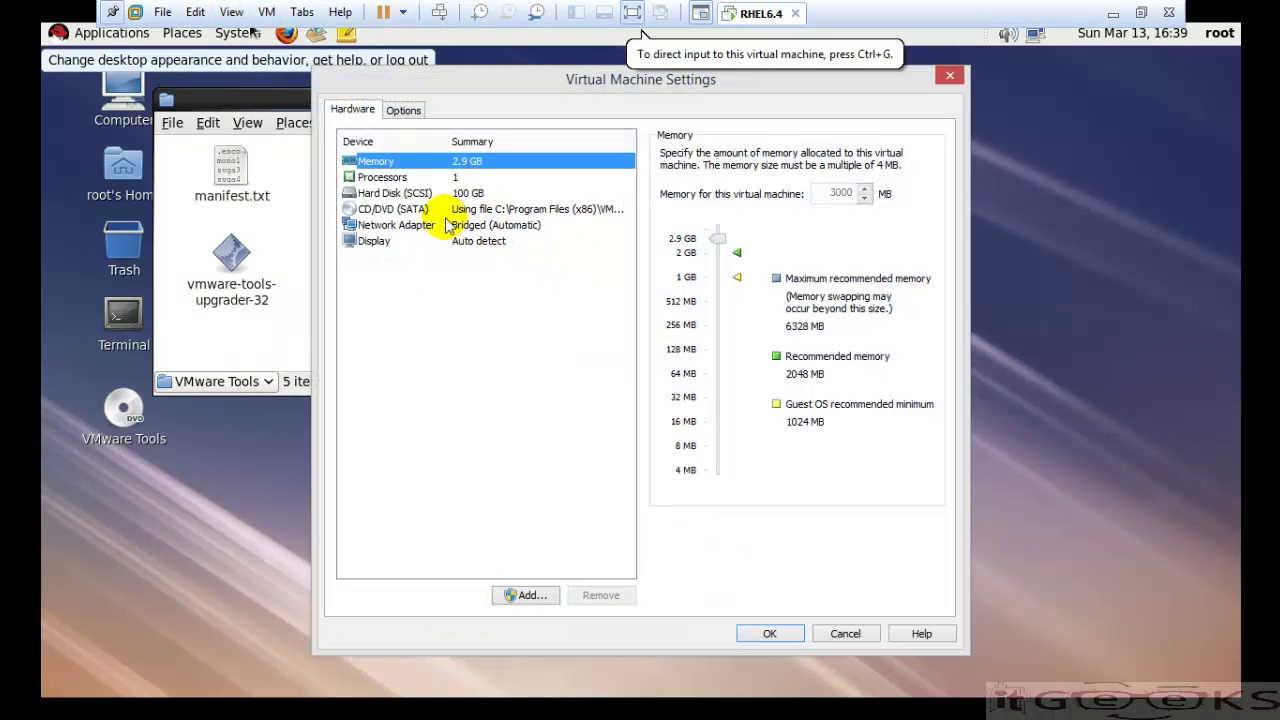
pyautogui.click(412, 115)
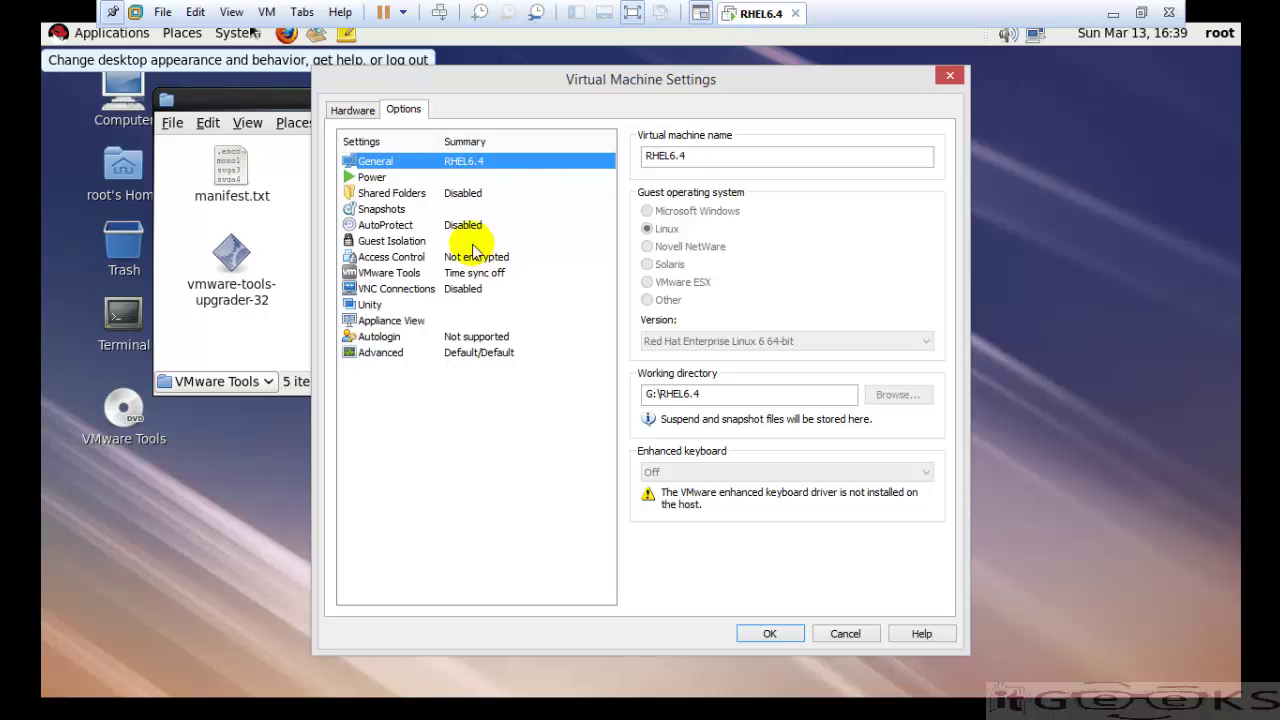
pyautogui.click(440, 193)
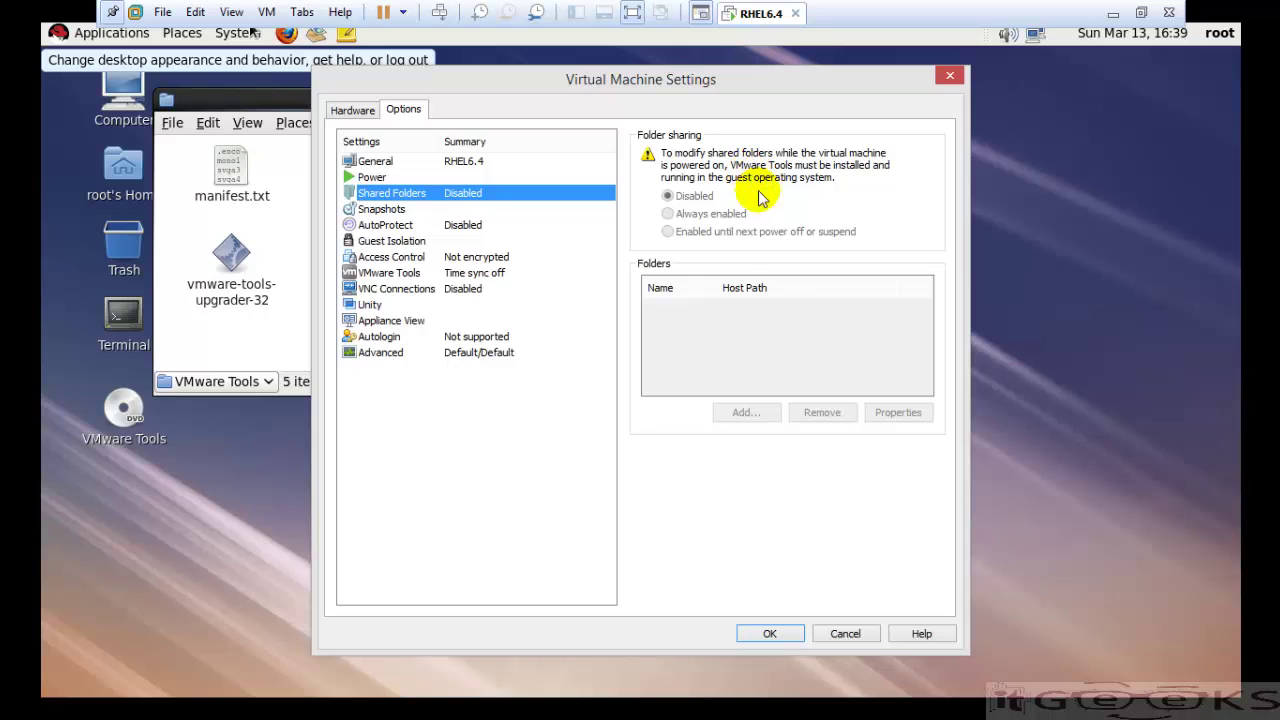
pyautogui.click(843, 634)
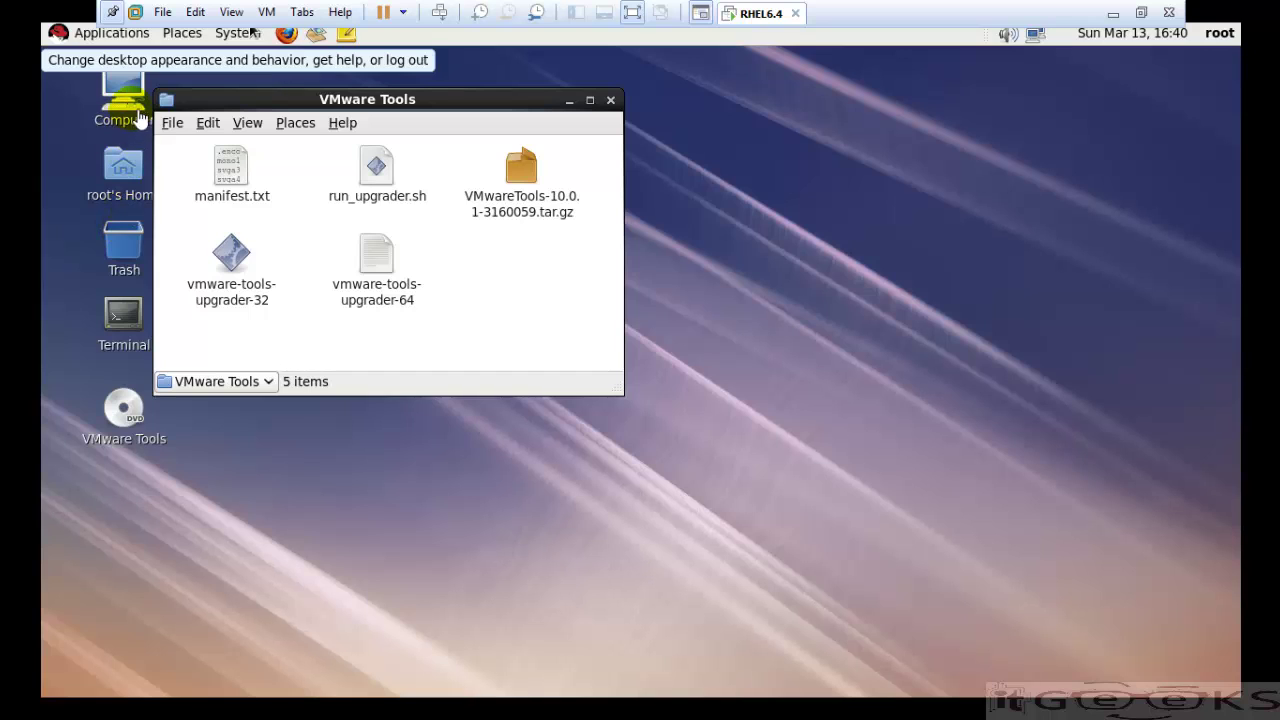
# - Open the guest's root Filesystem from the Computer location
pyautogui.click(140, 120)
pyautogui.moveTo(111, 33)
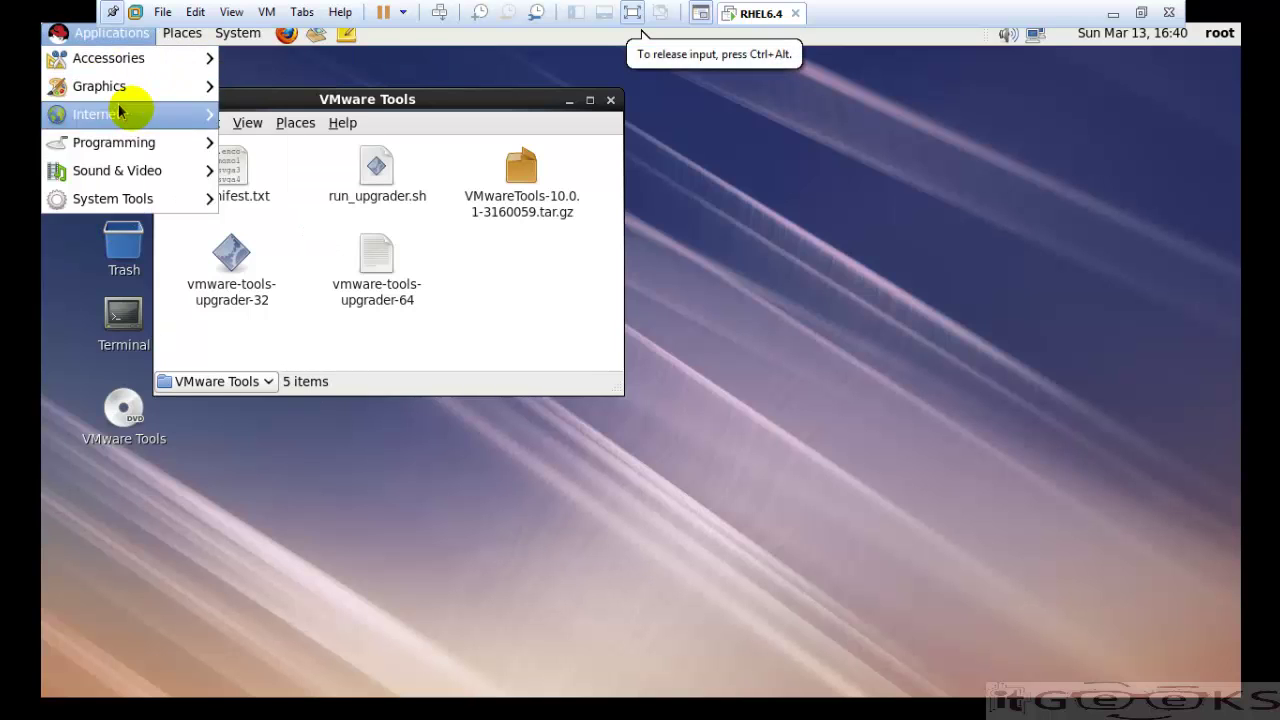
pyautogui.click(118, 88)
pyautogui.click(118, 88)
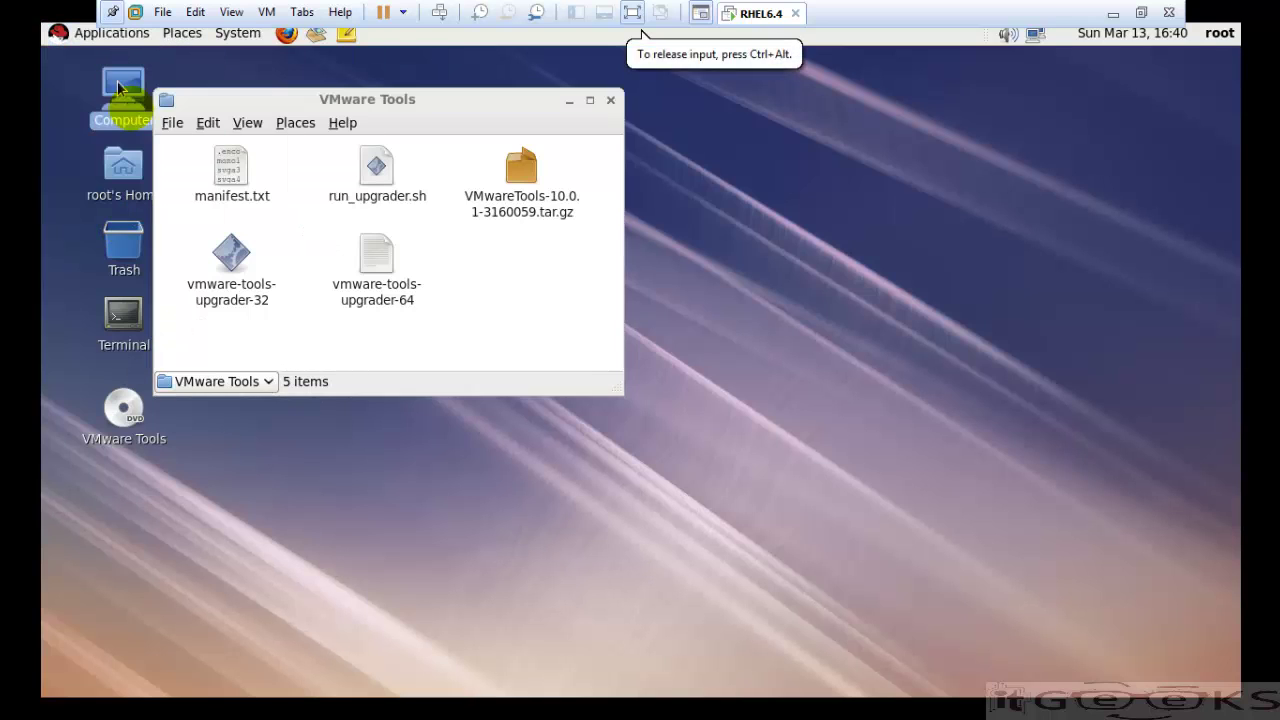
pyautogui.moveTo(631, 251); pyautogui.dragTo(852, 183)
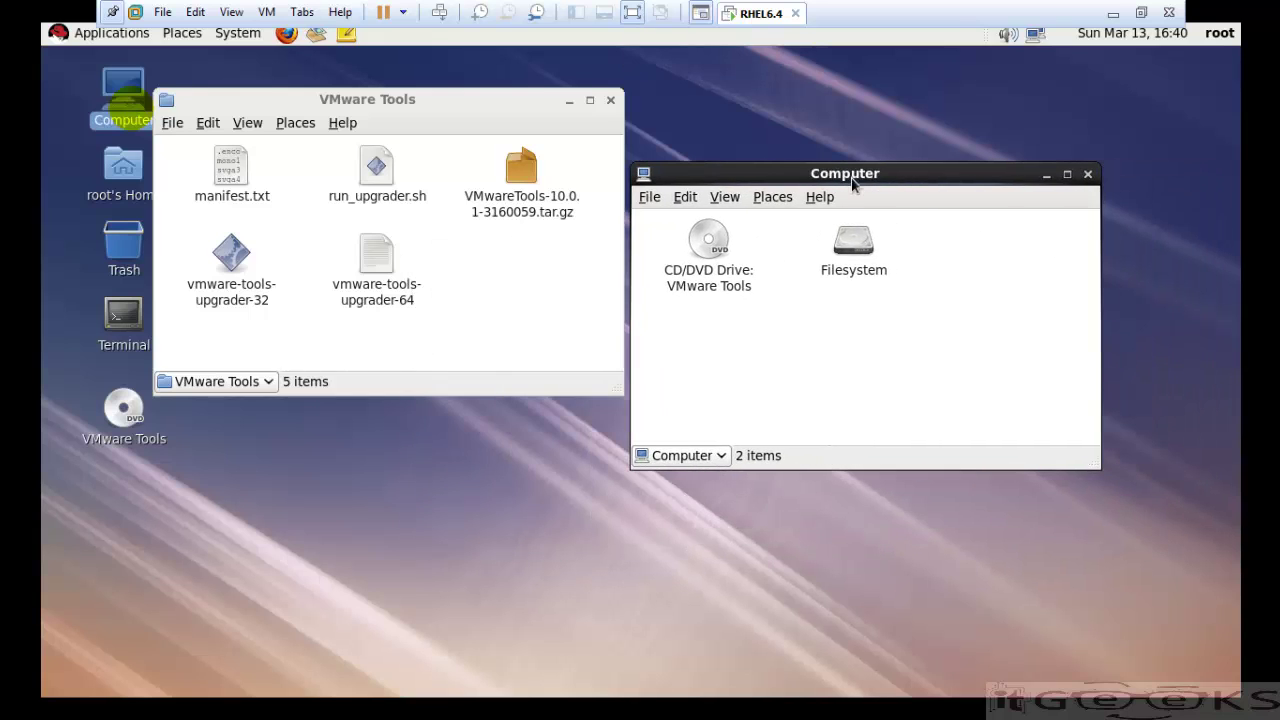
pyautogui.doubleClick(858, 245)
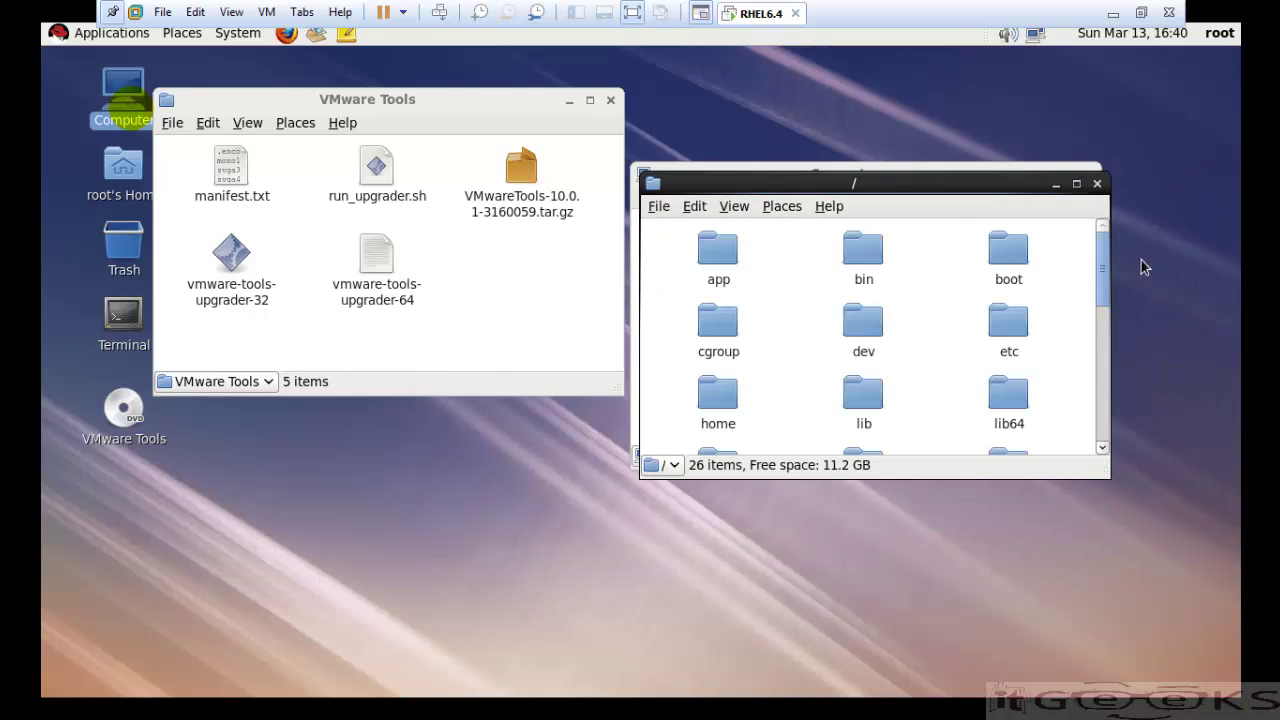
# - Copy VMwareTools-10.0.1-3160059.tar.gz from the disc into oradata, then close the disc window
pyautogui.moveTo(1100, 260); pyautogui.dragTo(1100, 365)
pyautogui.doubleClick(718, 296)
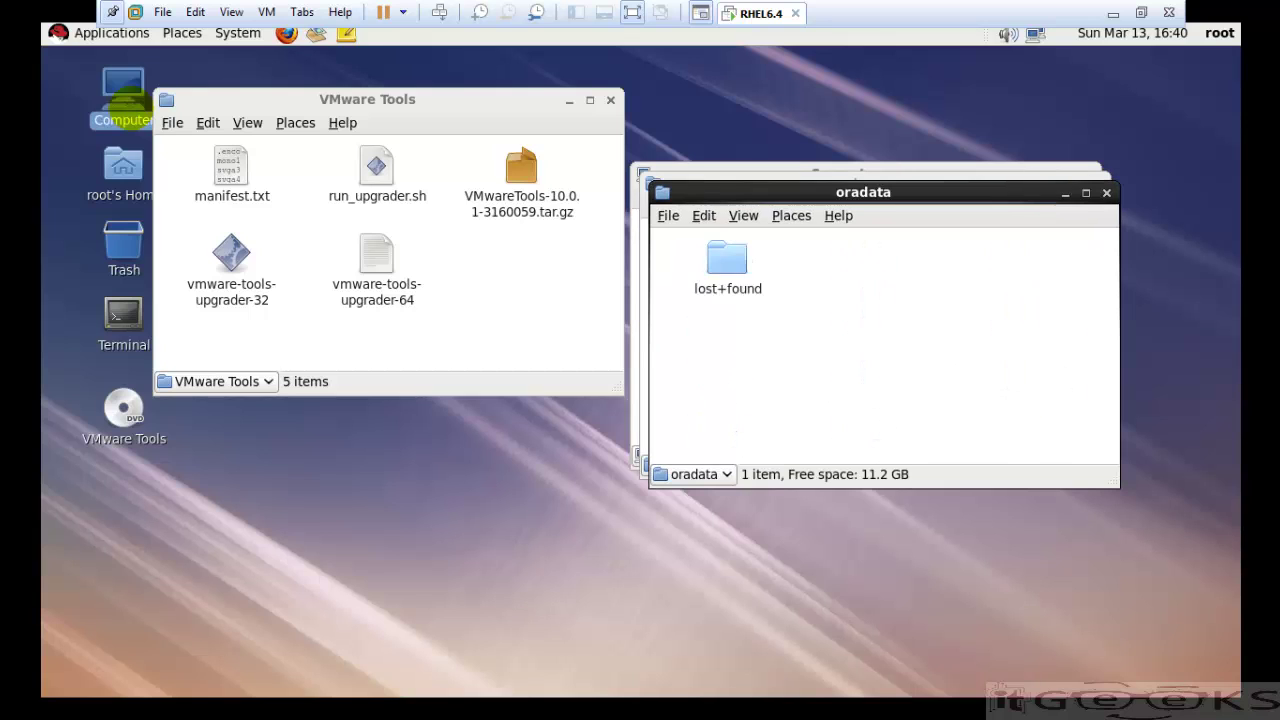
pyautogui.moveTo(521, 175); pyautogui.dragTo(915, 318)
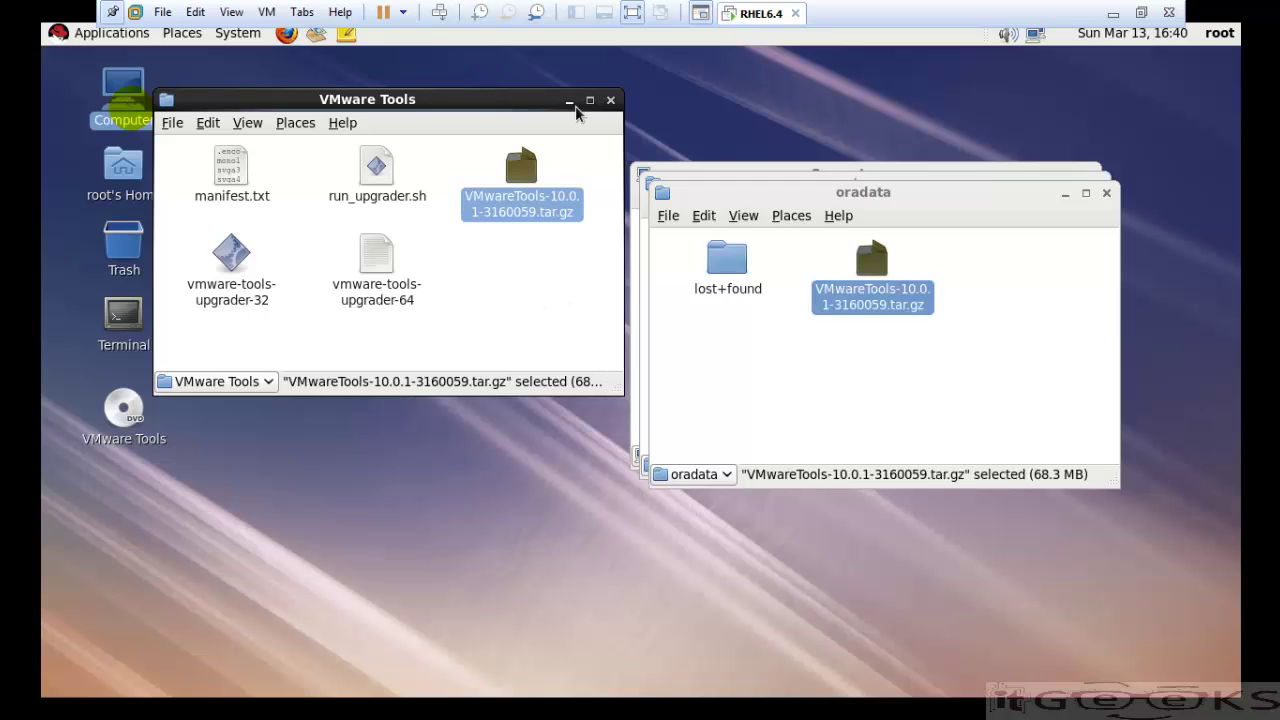
pyautogui.click(610, 100)
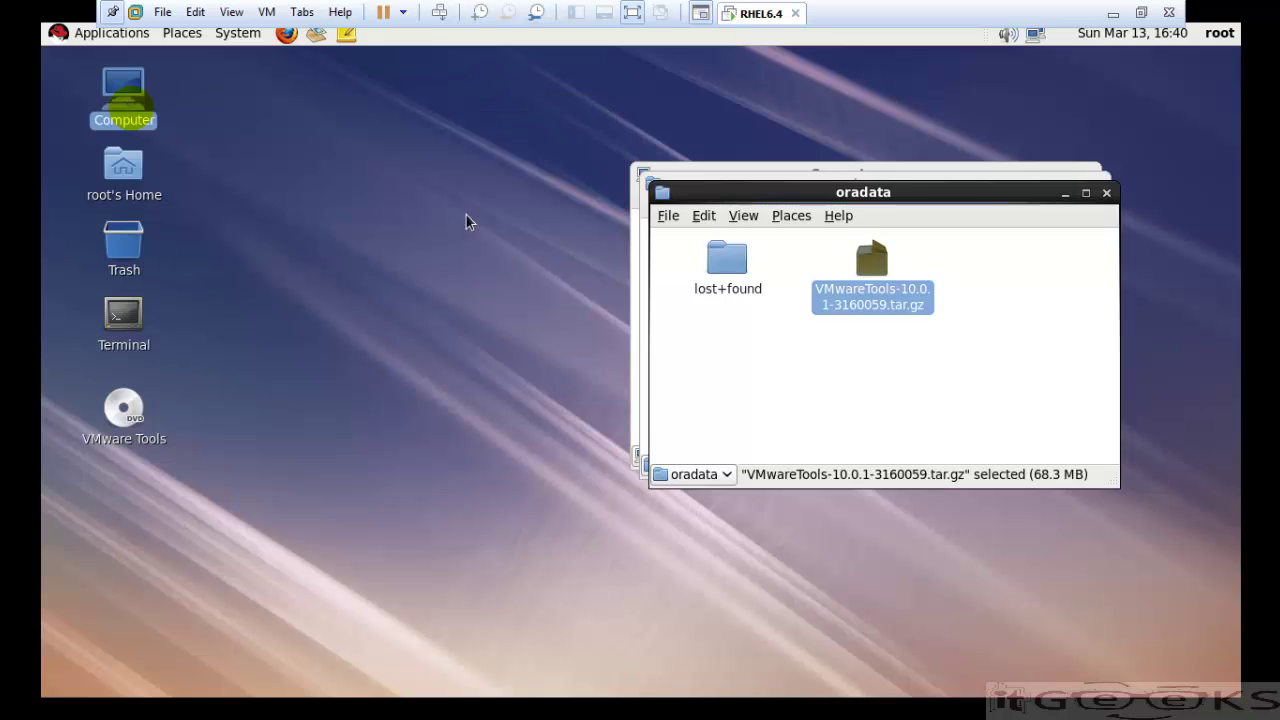
# - Launch the desktop Terminal, start bash and change into /oradata/
pyautogui.doubleClick(137, 315)
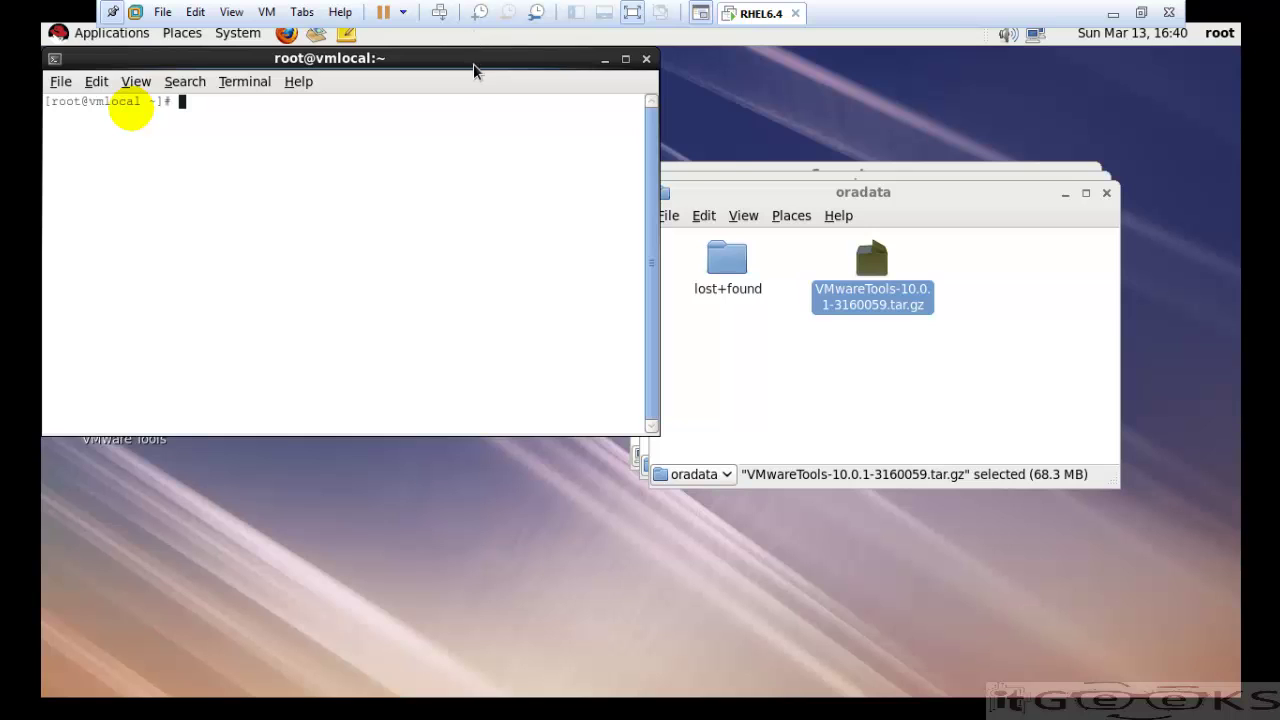
pyautogui.moveTo(471, 66); pyautogui.dragTo(555, 97)
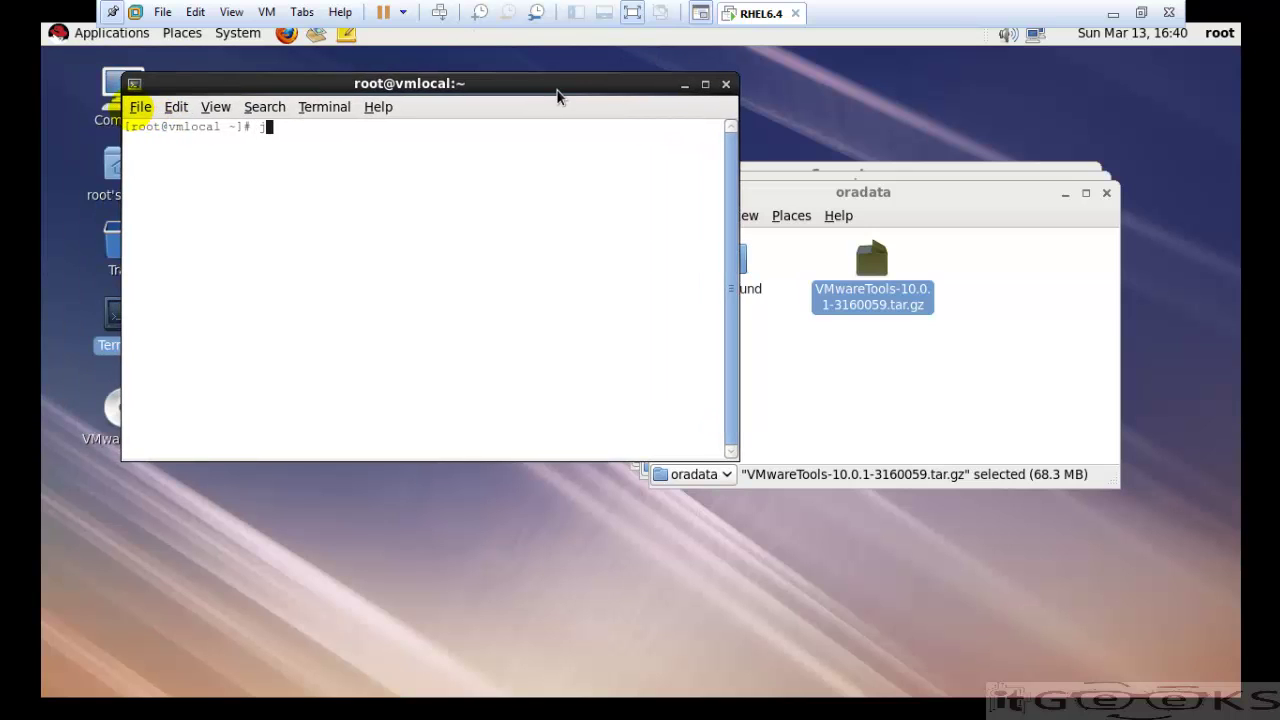
pyautogui.write('bash')
pyautogui.press('Return')
pyautogui.press('Return')
pyautogui.press('Return')
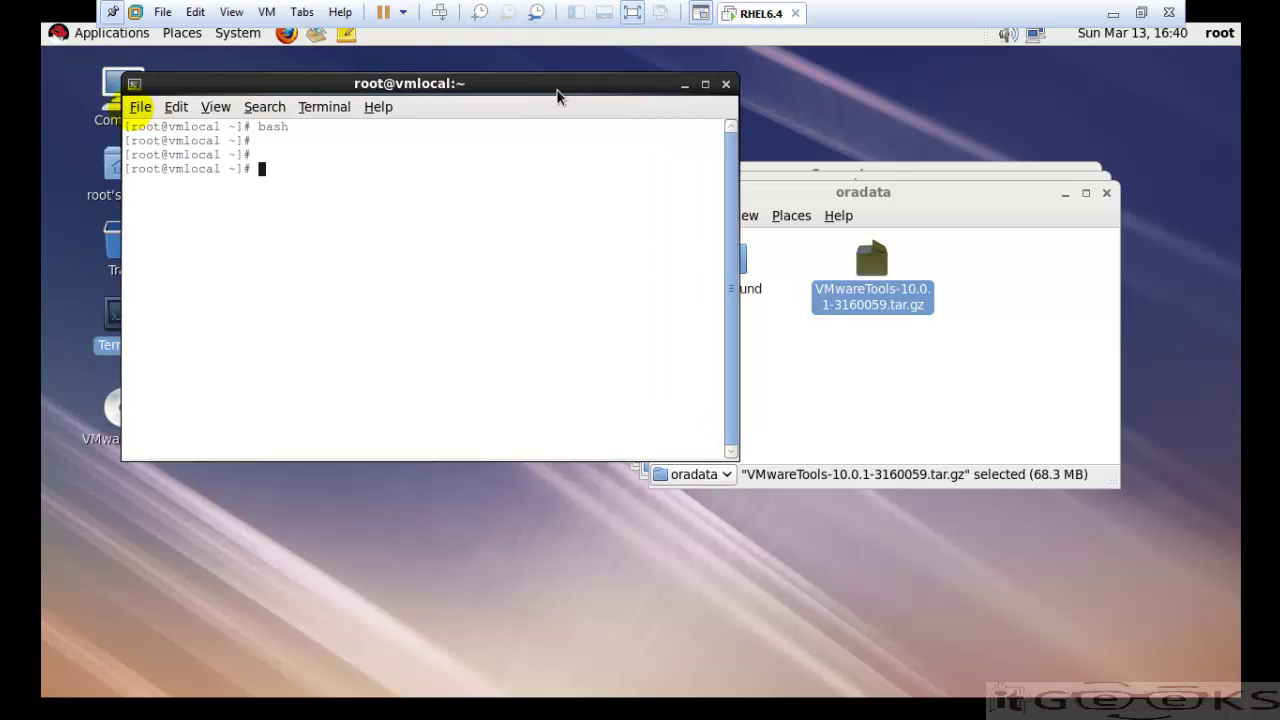
pyautogui.write('cd /oradata/')
# - List /oradata with ll, enlarge the terminal, and begin typing tar -xvf VM
pyautogui.press('Return')
pyautogui.write('ll')
pyautogui.press('Return')
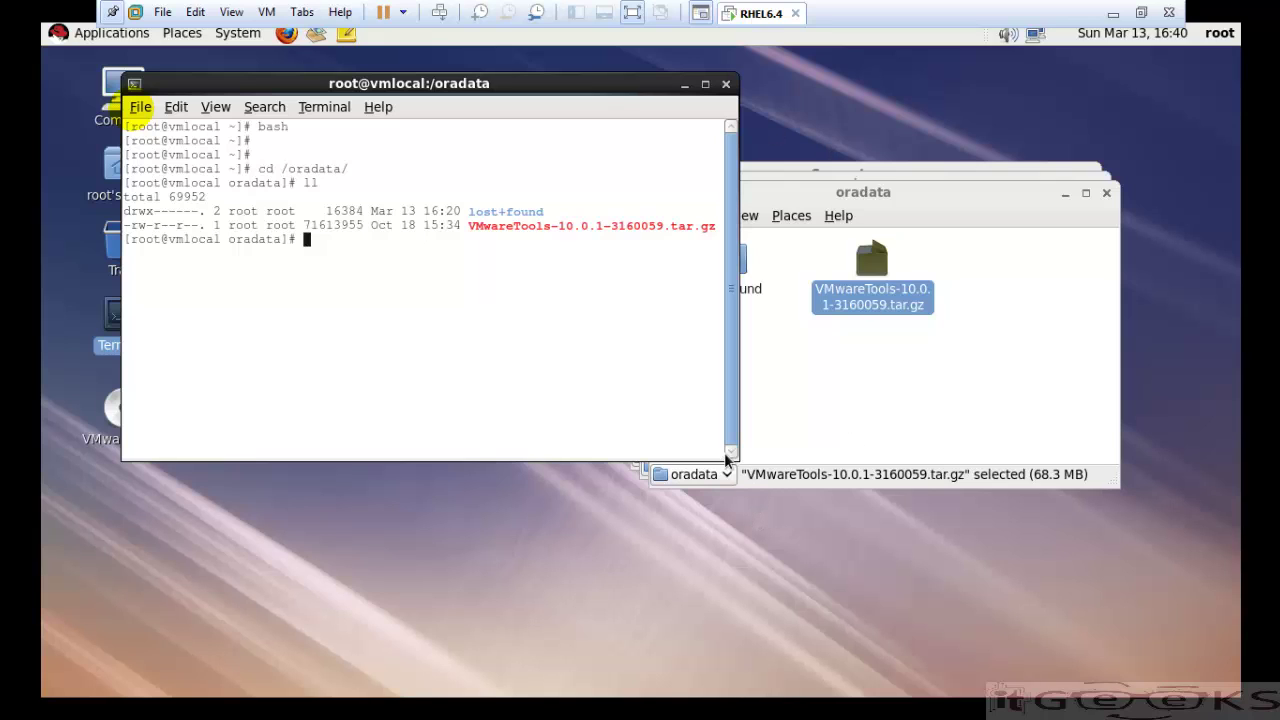
pyautogui.moveTo(729, 452); pyautogui.dragTo(1085, 548)
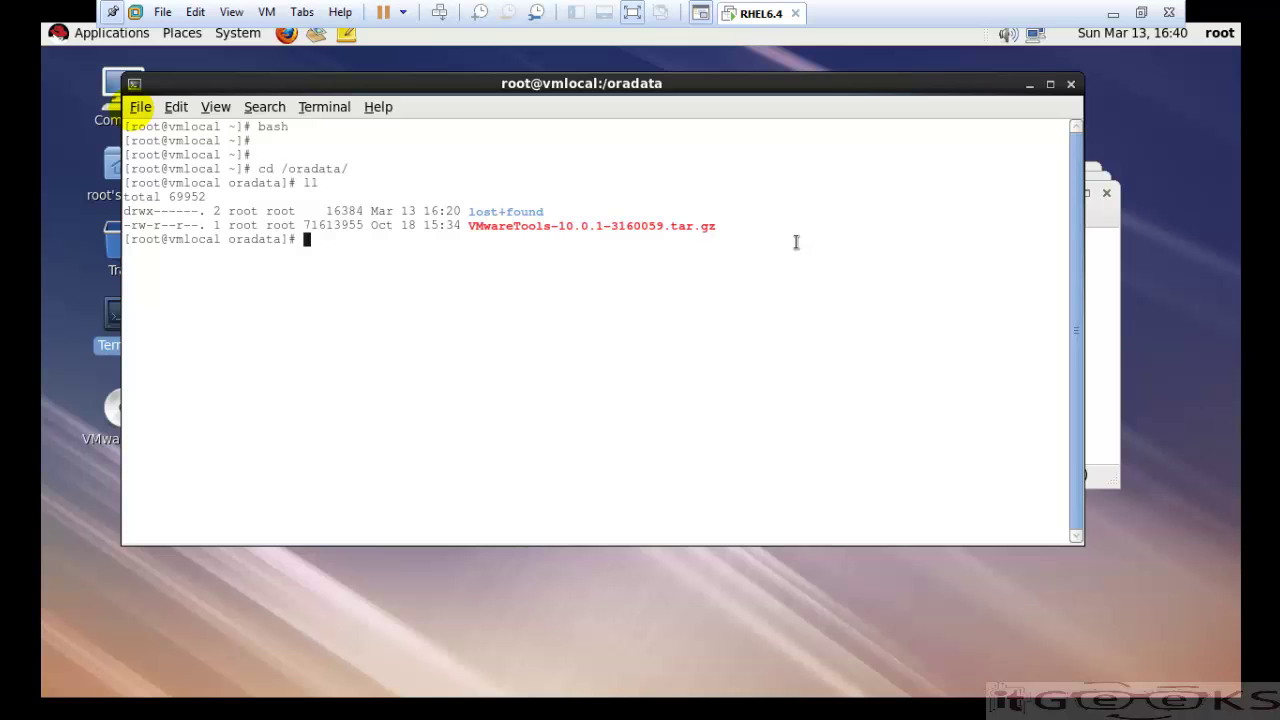
pyautogui.write('tar')
pyautogui.write(' -x')
pyautogui.write('vf')
pyautogui.write(' VM')
# - Extract VMwareTools-10.0.1-3160059.tar.gz with tar -xvf and list /oradata
pyautogui.press('Tab')
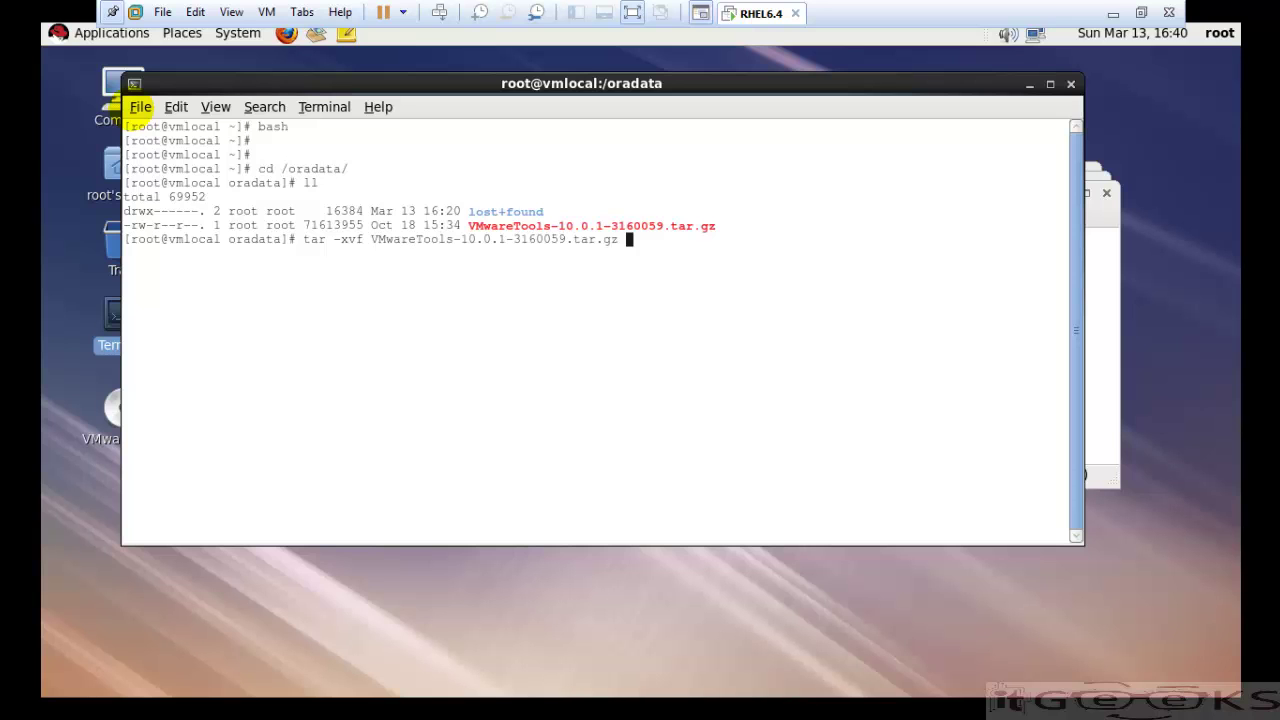
pyautogui.press('Return')
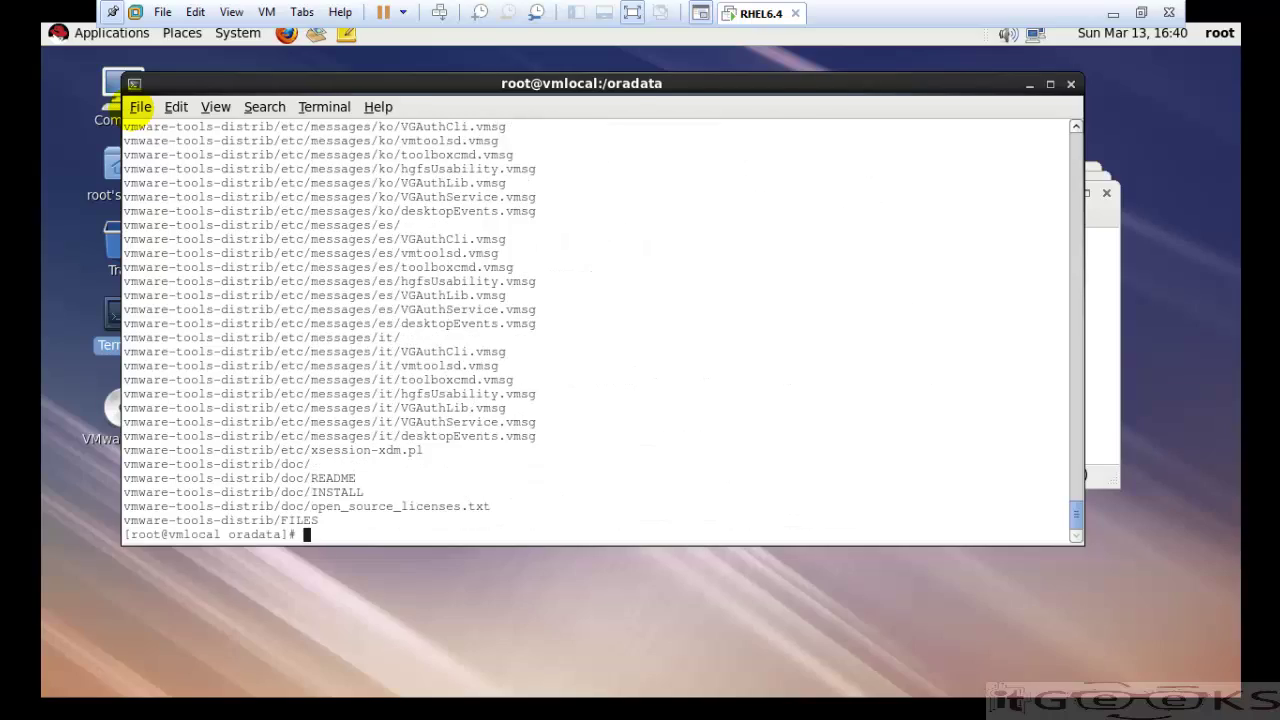
pyautogui.press('Return')
pyautogui.press('Return')
pyautogui.write('ll]')
pyautogui.press('Return')
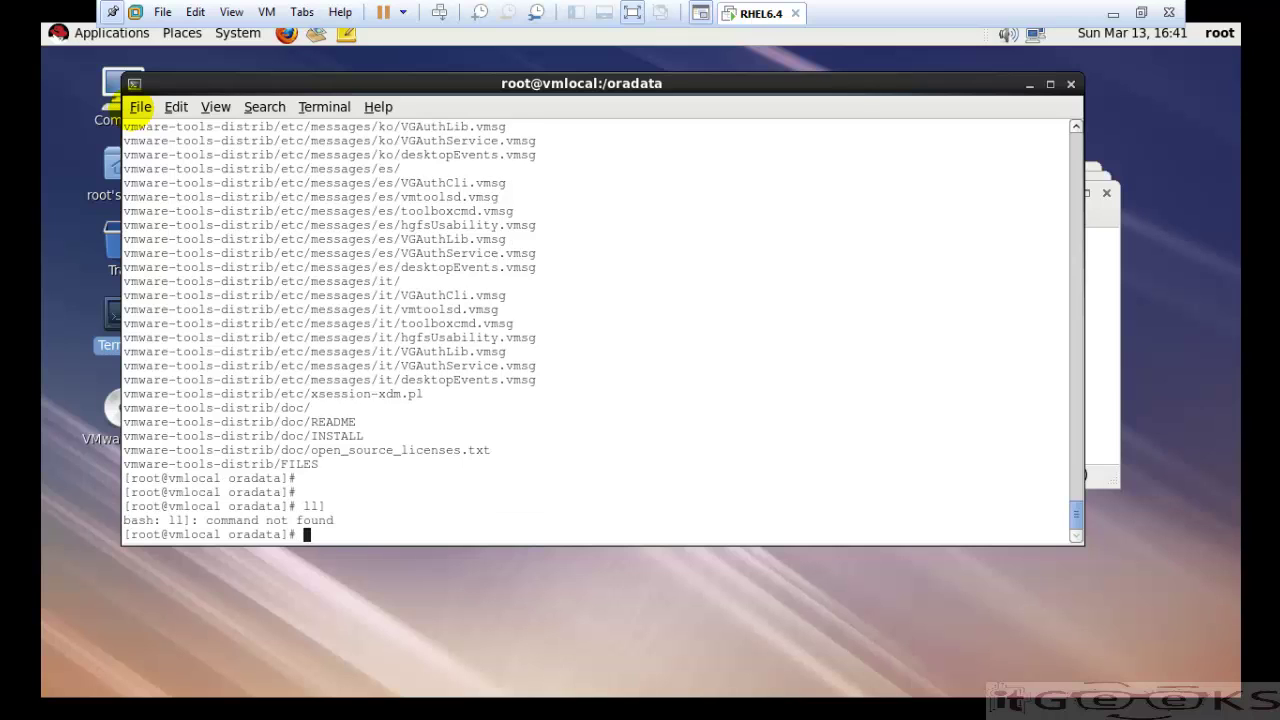
pyautogui.write('ll')
pyautogui.press('Return')
pyautogui.press('Return')
pyautogui.press('Return')
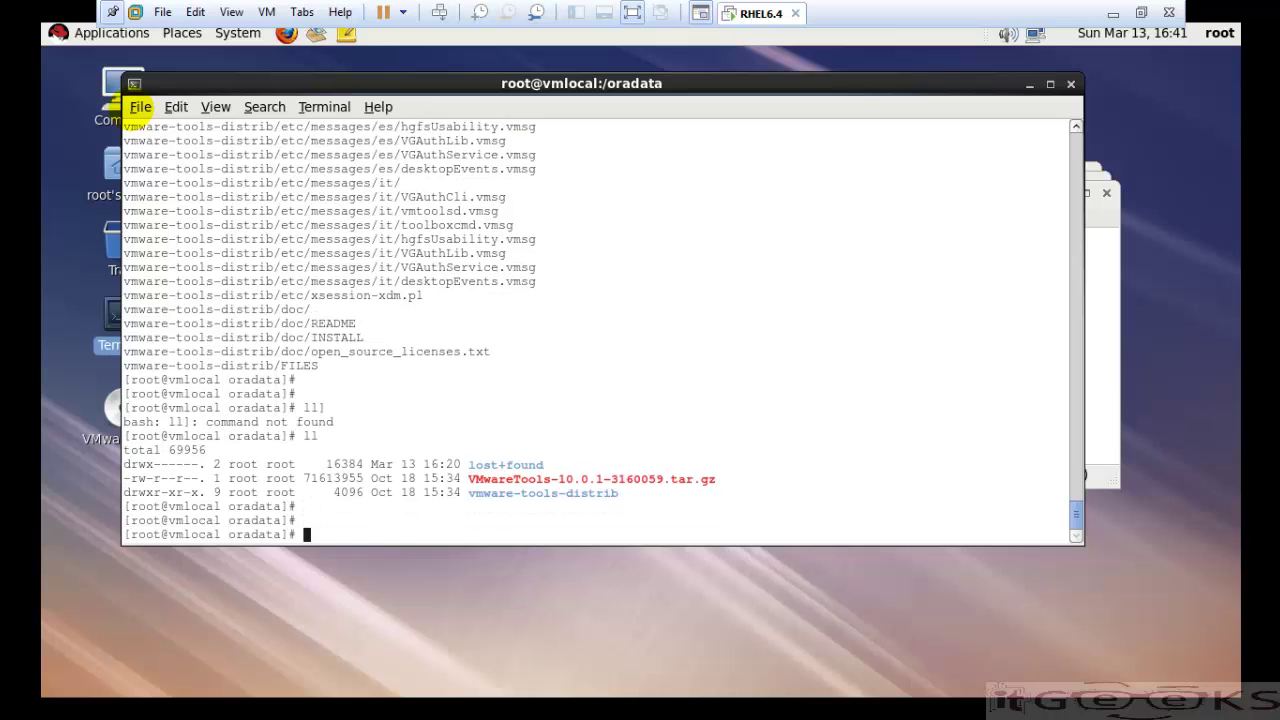
pyautogui.press('Return')
pyautogui.press('Return')
pyautogui.press('Return')
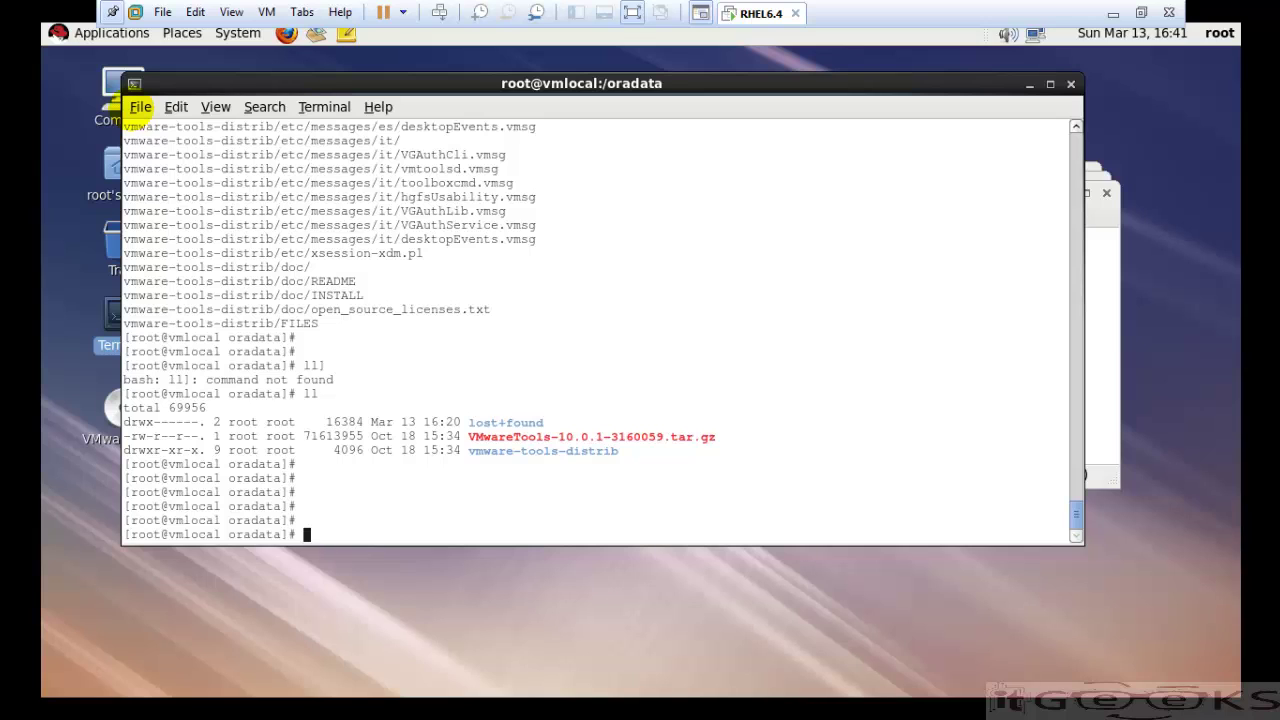
# - Enter vmware-tools-distrib/ and list its contents, including vmware-install.pl
pyautogui.write('cd vmware-tools-distrib/')
pyautogui.press('Return')
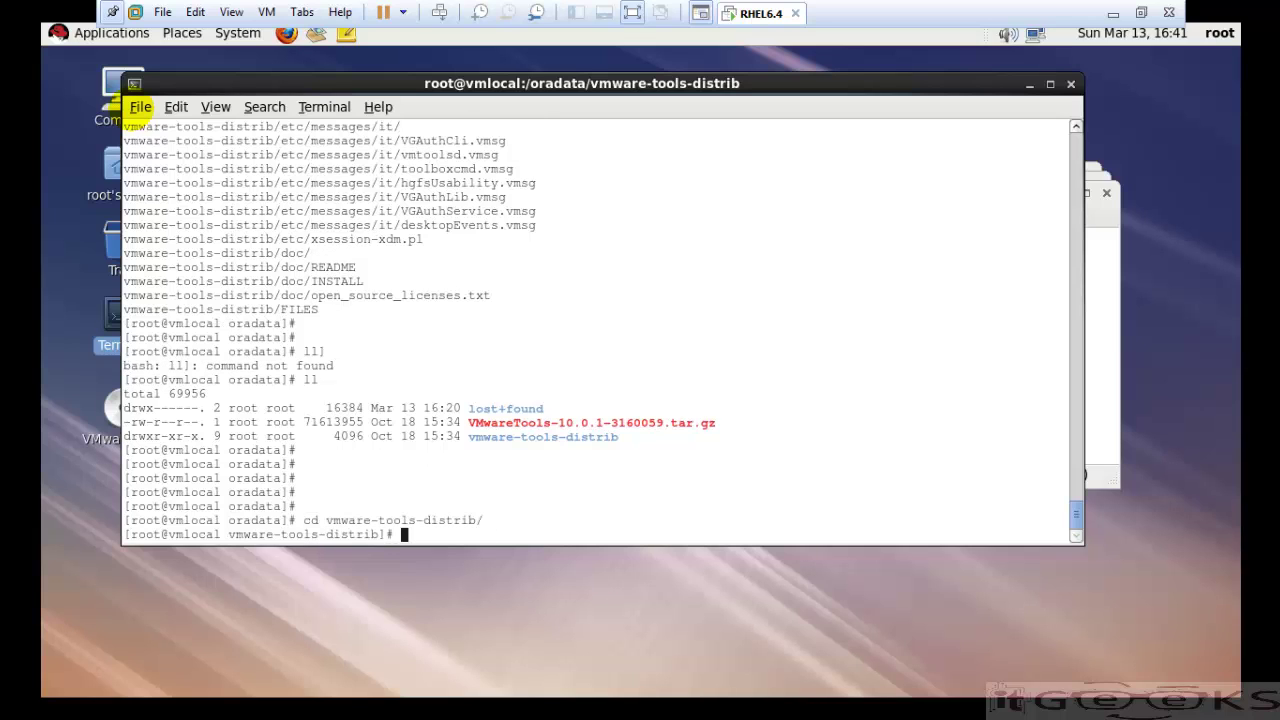
pyautogui.write('ll')
pyautogui.press('Return')
pyautogui.press('Return')
pyautogui.press('Return')
pyautogui.press('Return')
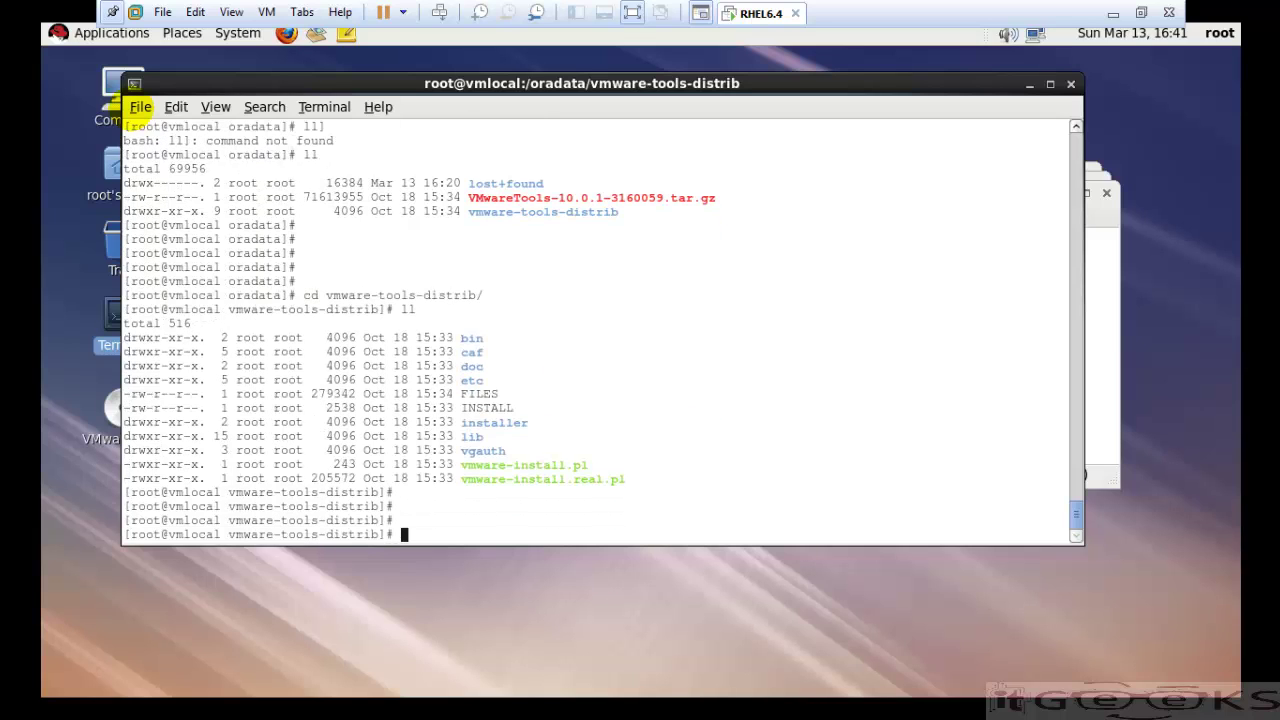
# - Run ./vmware-install.pl, accepting default binary, init, daemon and documentation directories
pyautogui.write('./vmware-install.p')
pyautogui.press('Tab')
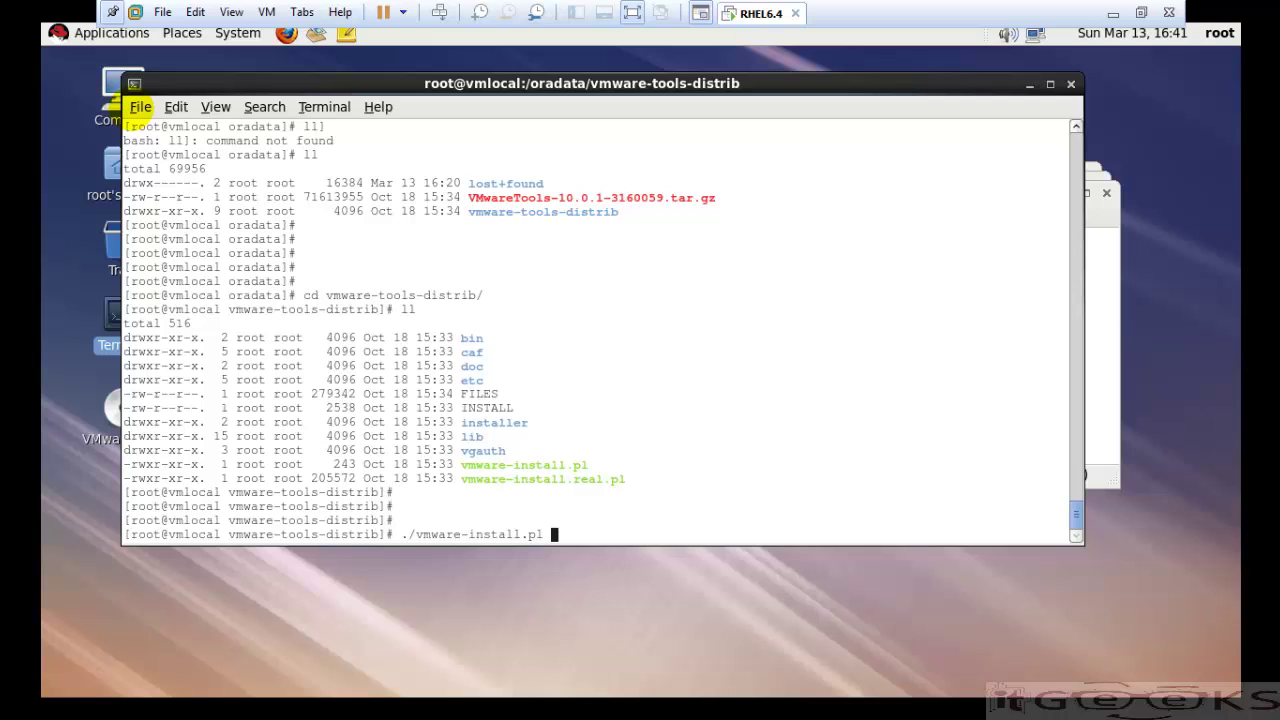
pyautogui.press('Return')
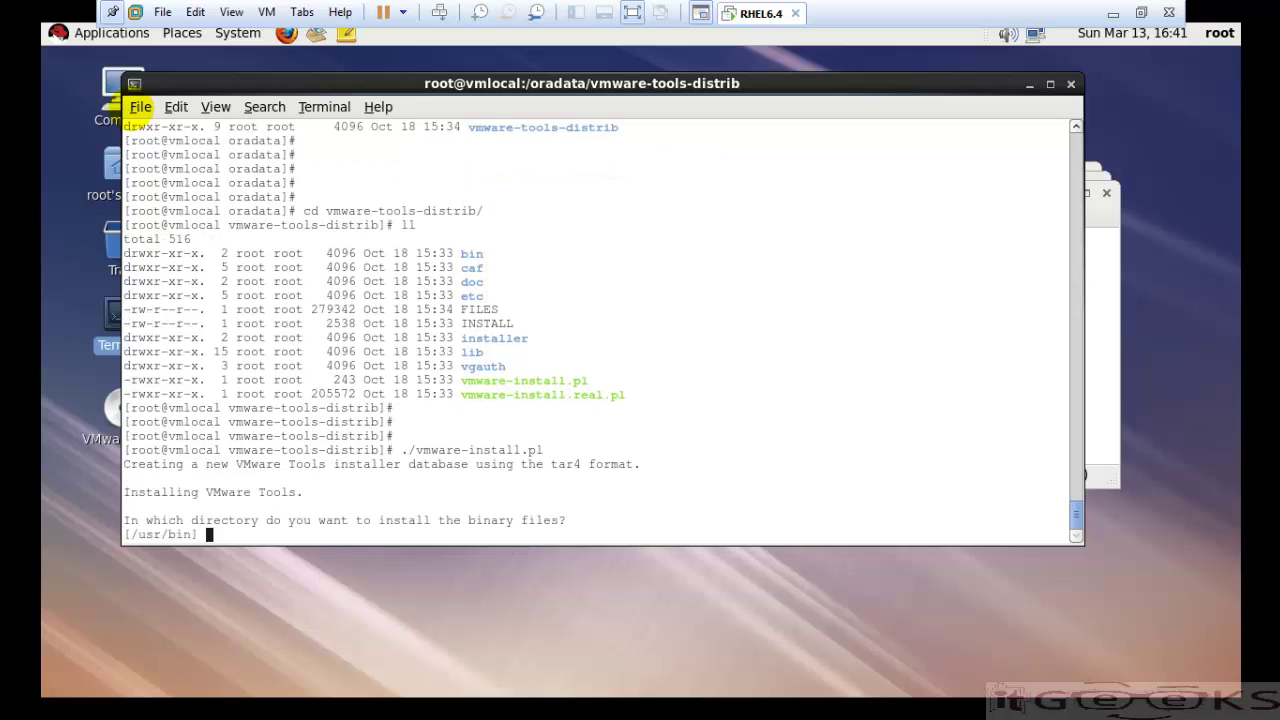
pyautogui.press('Return')
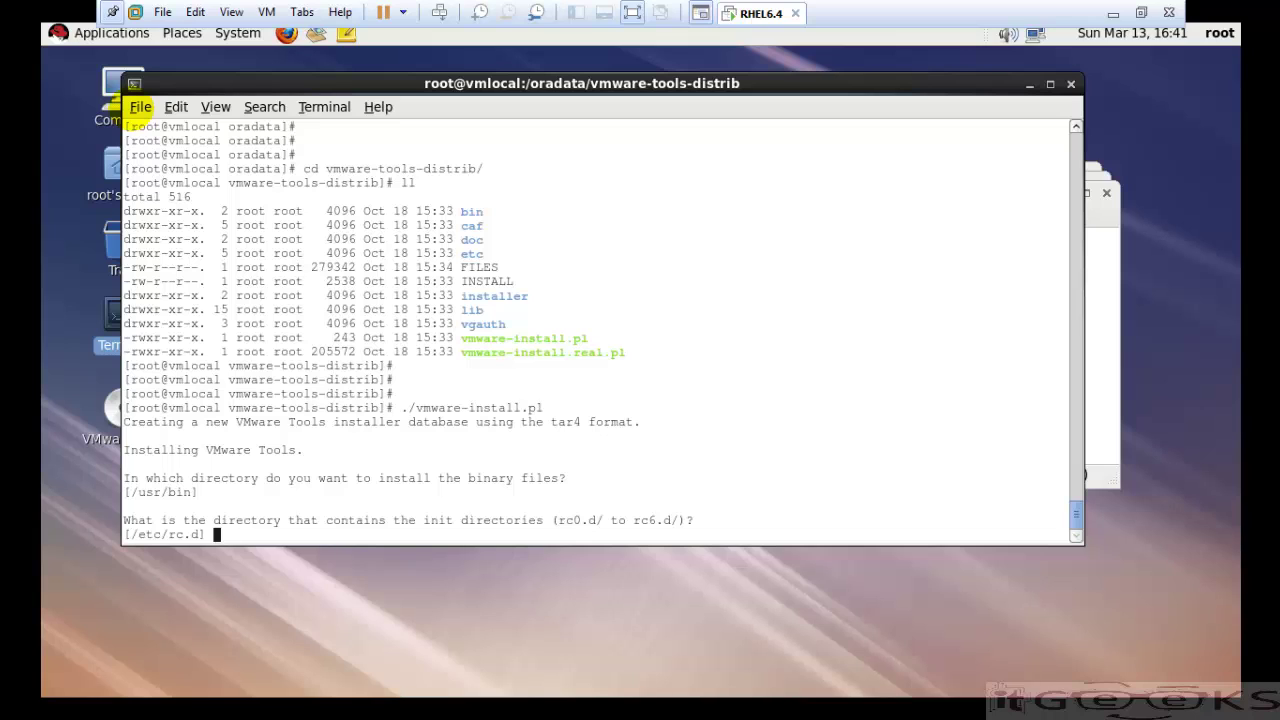
pyautogui.press('Return')
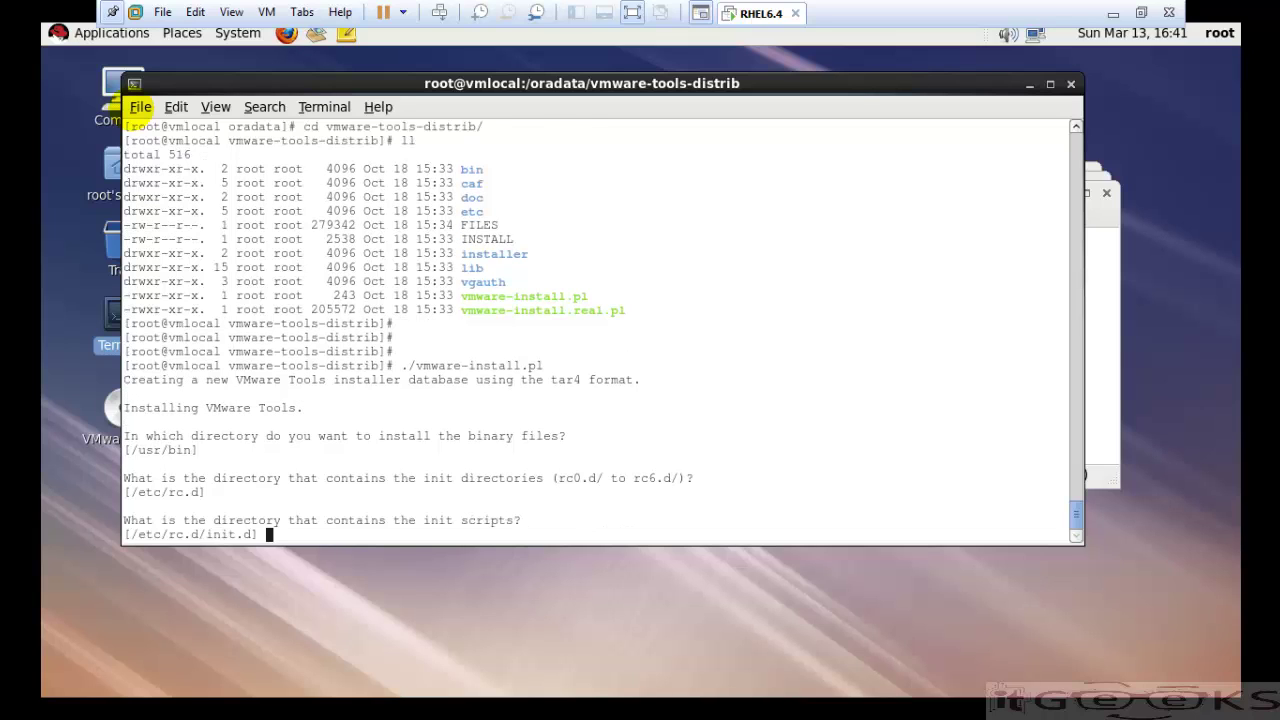
pyautogui.press('Return')
pyautogui.press('Return')
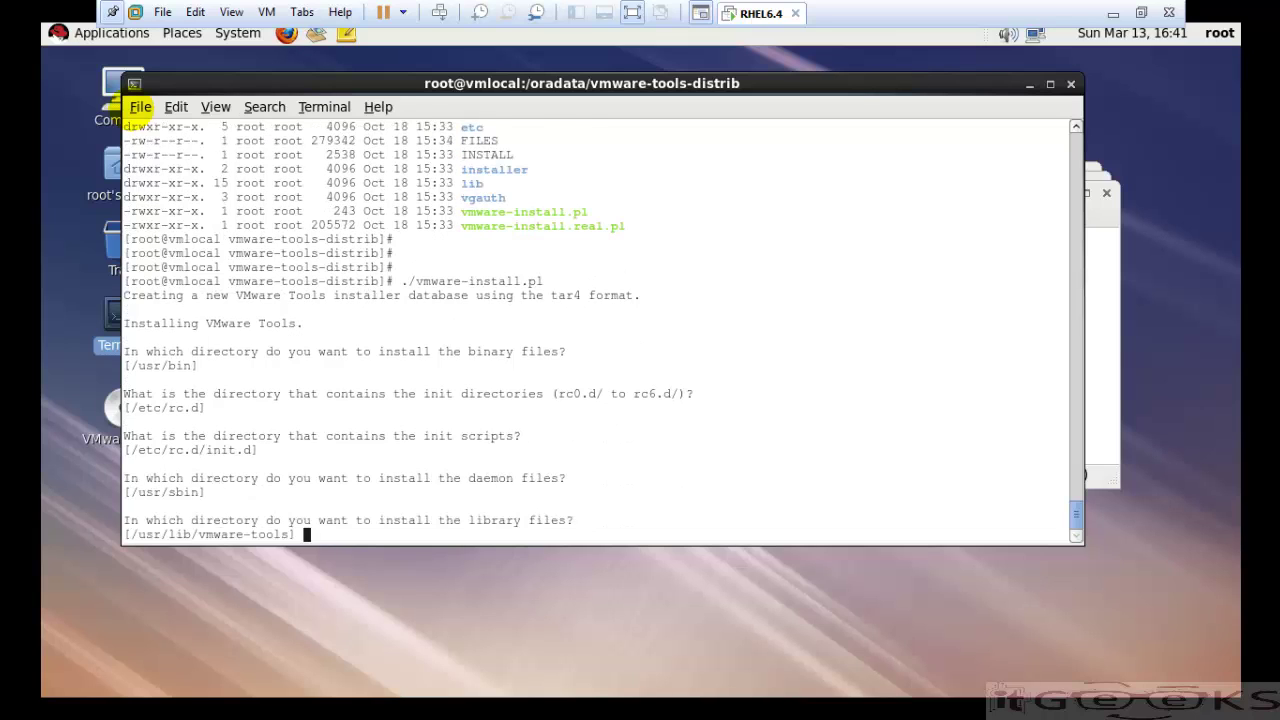
pyautogui.press('Return')
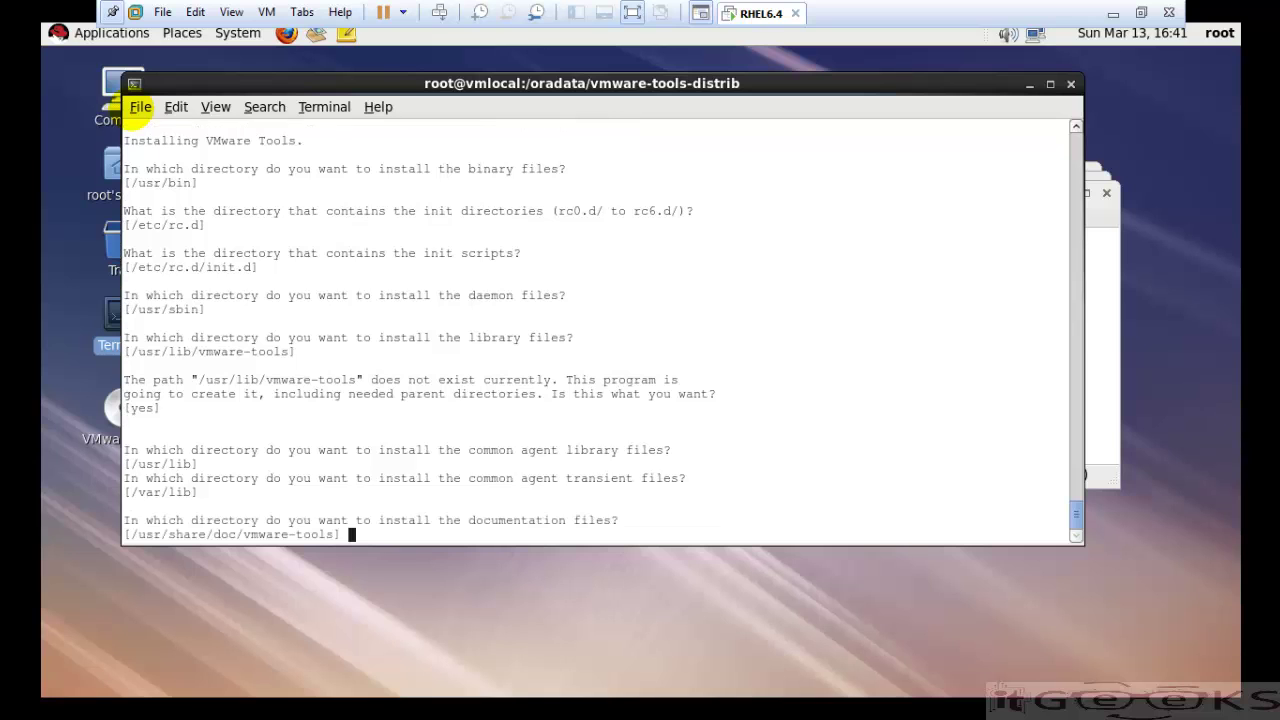
pyautogui.press('Return')
pyautogui.press('Return')
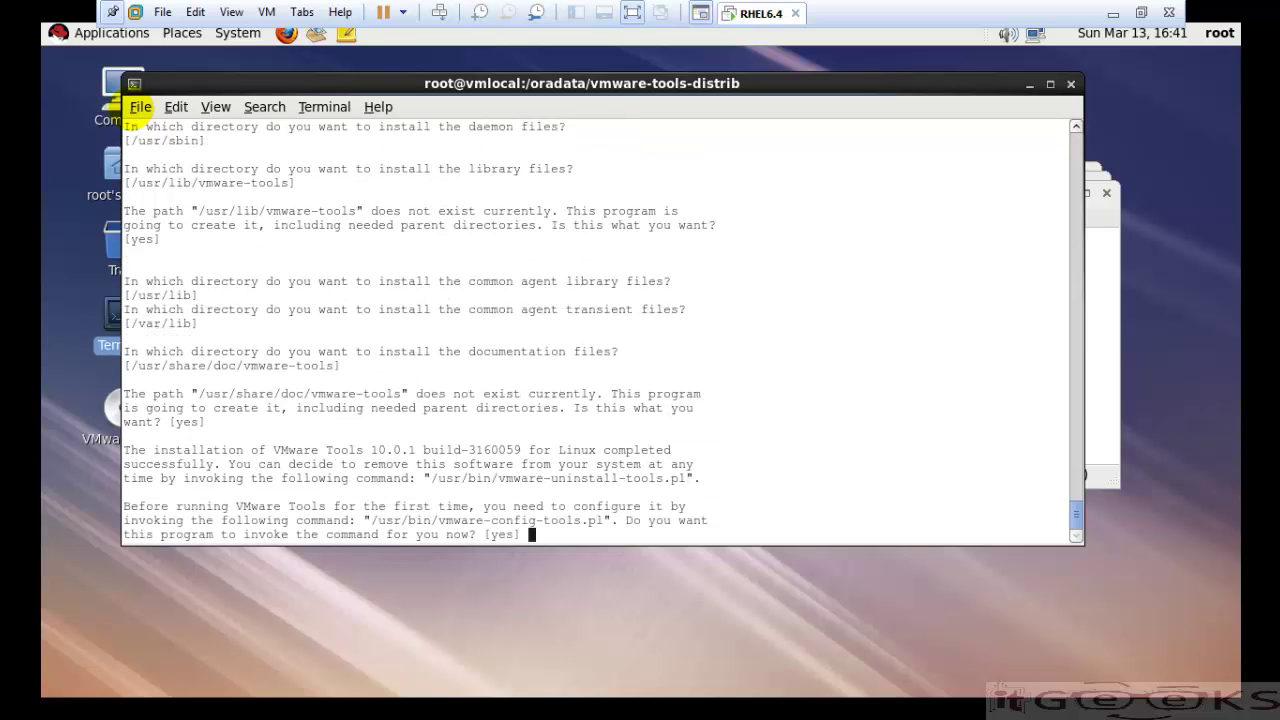
pyautogui.press('Return')
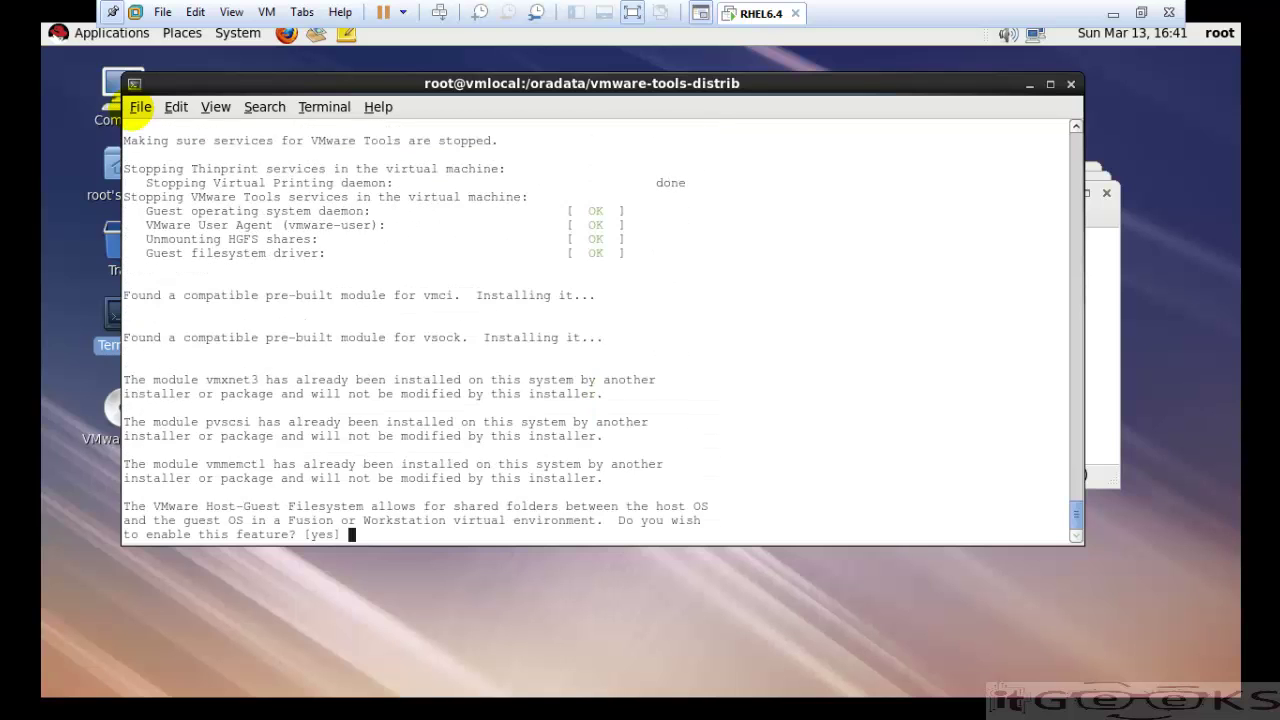
# - Enable shared folders, drag-and-drop, Guest Authentication and Common Agent, leaving automatic kernel modules off
pyautogui.press('Return')
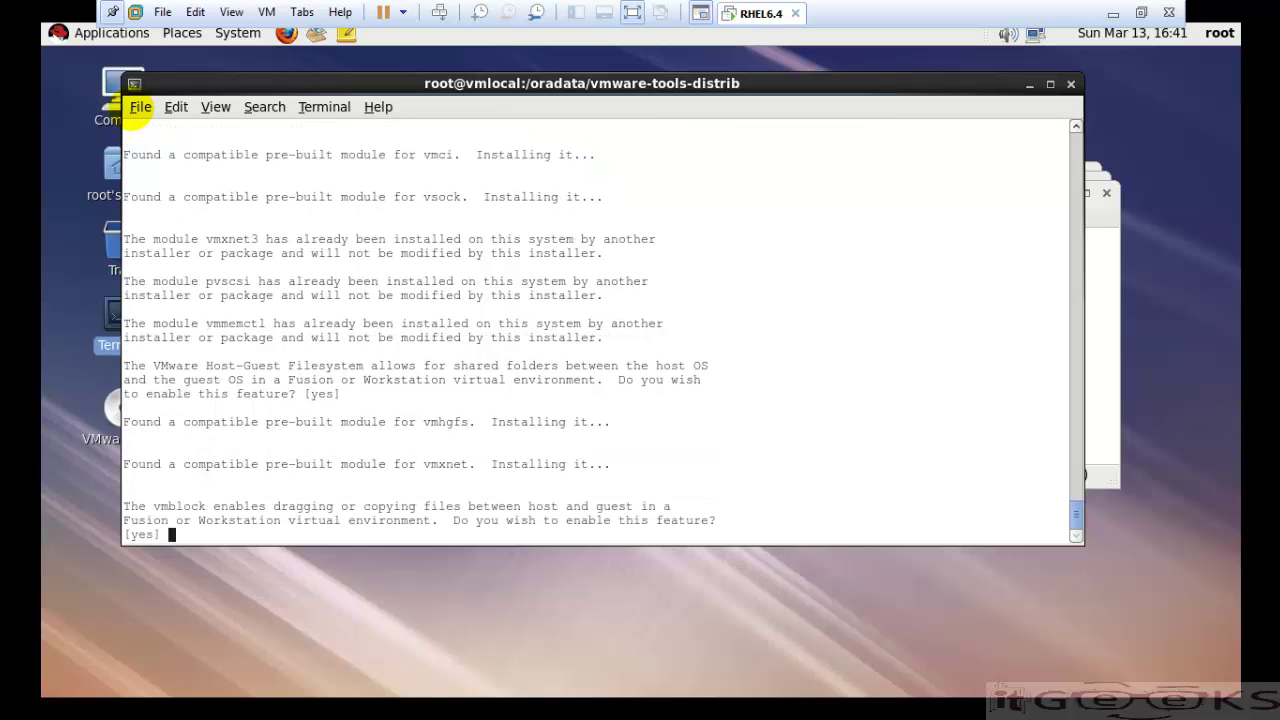
pyautogui.press('Return')
pyautogui.press('Return')
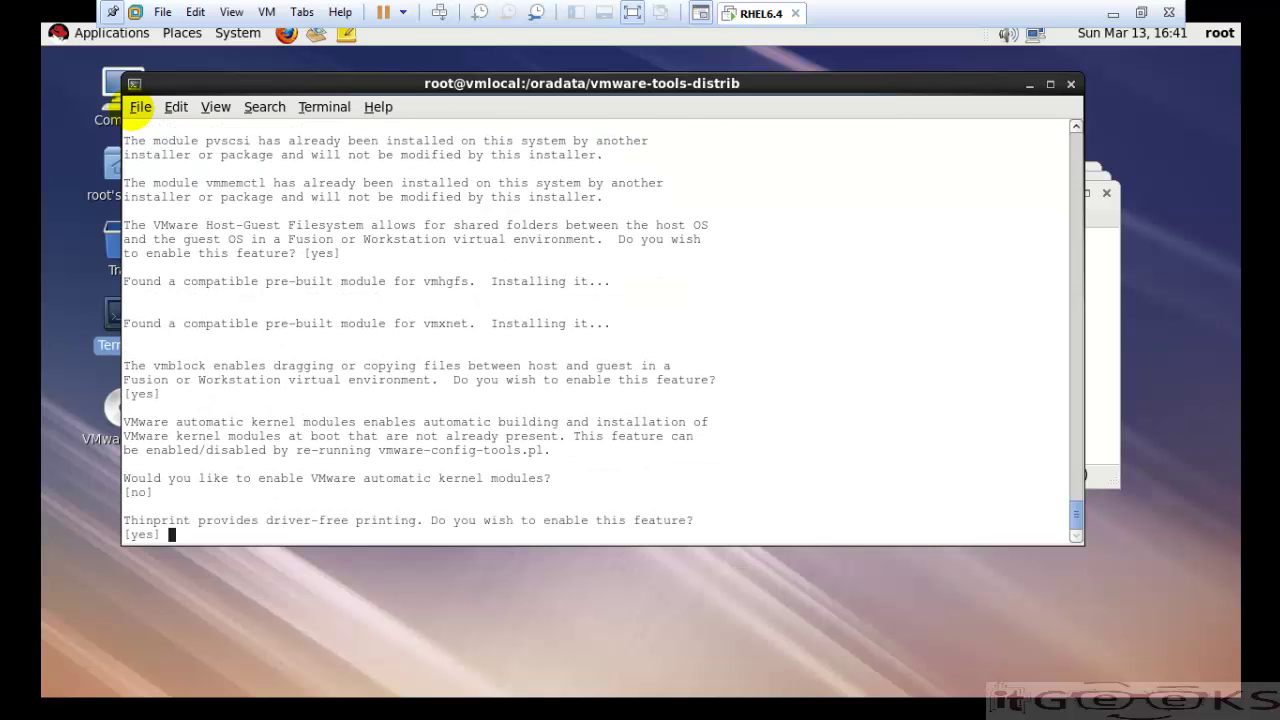
pyautogui.press('Return')
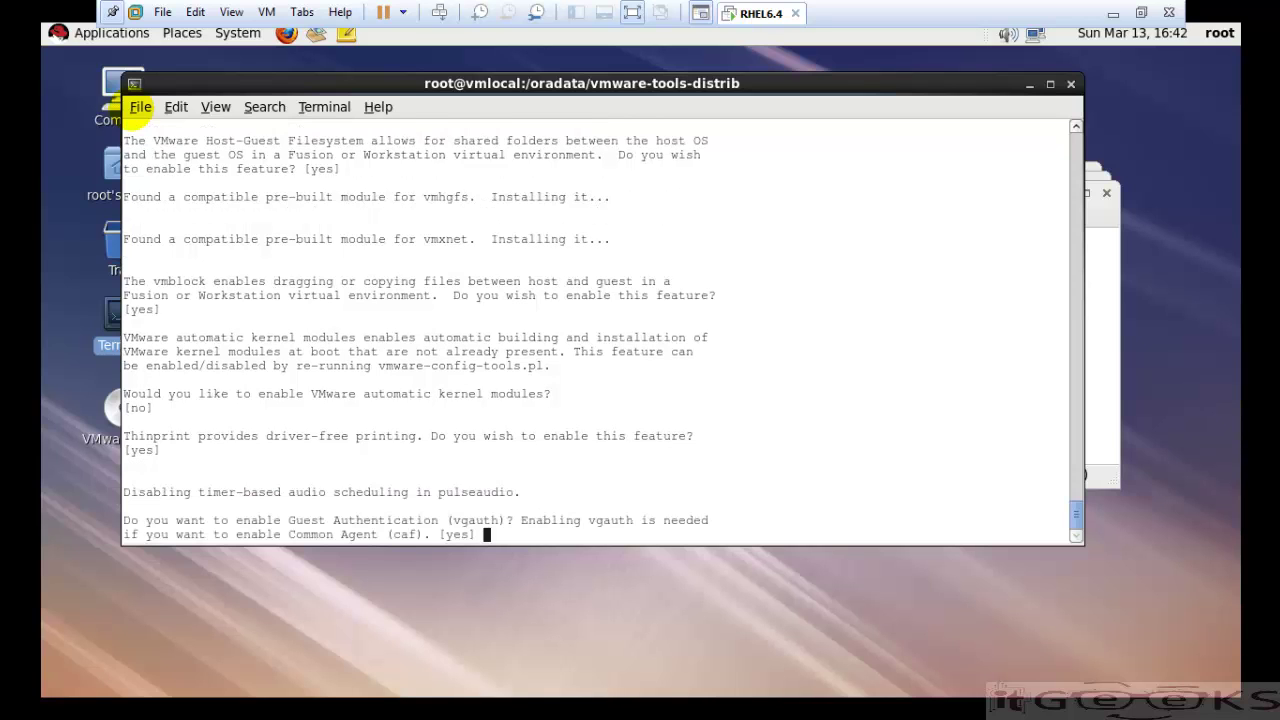
pyautogui.press('Return')
pyautogui.press('Return')
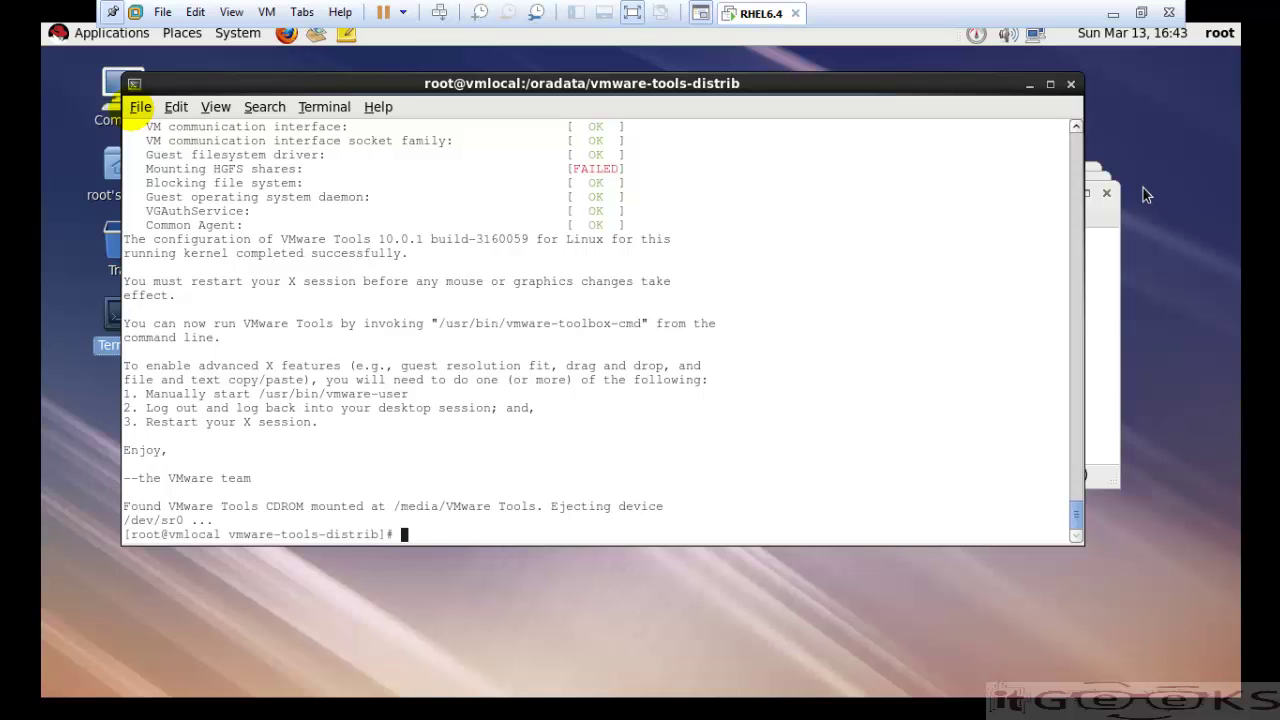
pyautogui.press('Return')
pyautogui.press('Return')
pyautogui.press('Return')
pyautogui.press('Return')
pyautogui.press('Return')
pyautogui.press('Return')
pyautogui.press('Return')
pyautogui.press('Return')
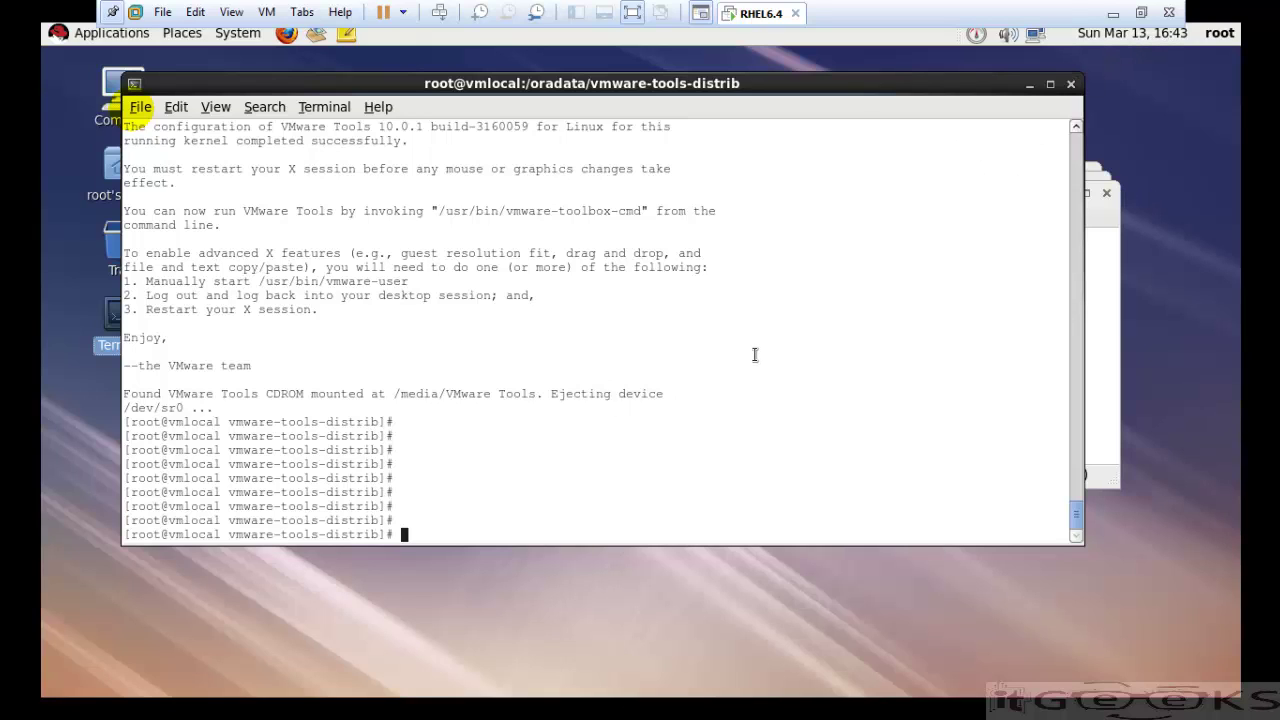
# - Move up to the oradata directory and list its contents
pyautogui.write('cd ..')
pyautogui.press('Return')
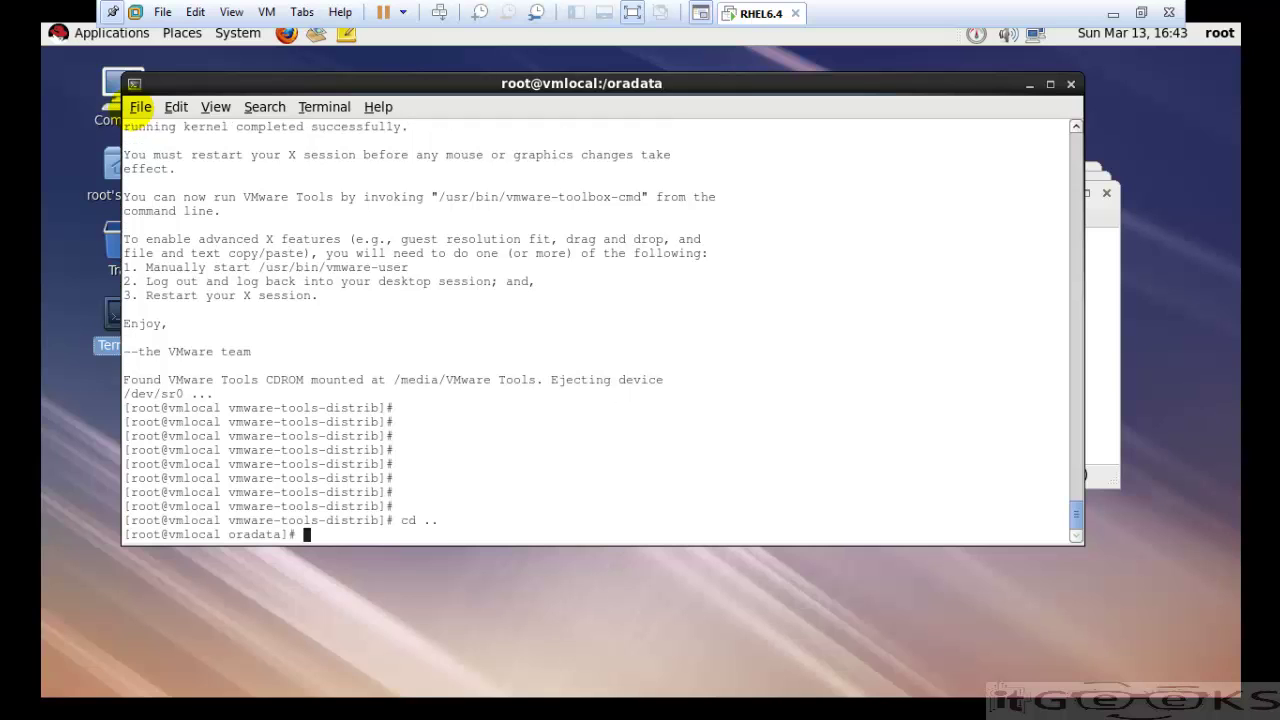
pyautogui.press('Return')
pyautogui.write('ll')
pyautogui.press('Return')
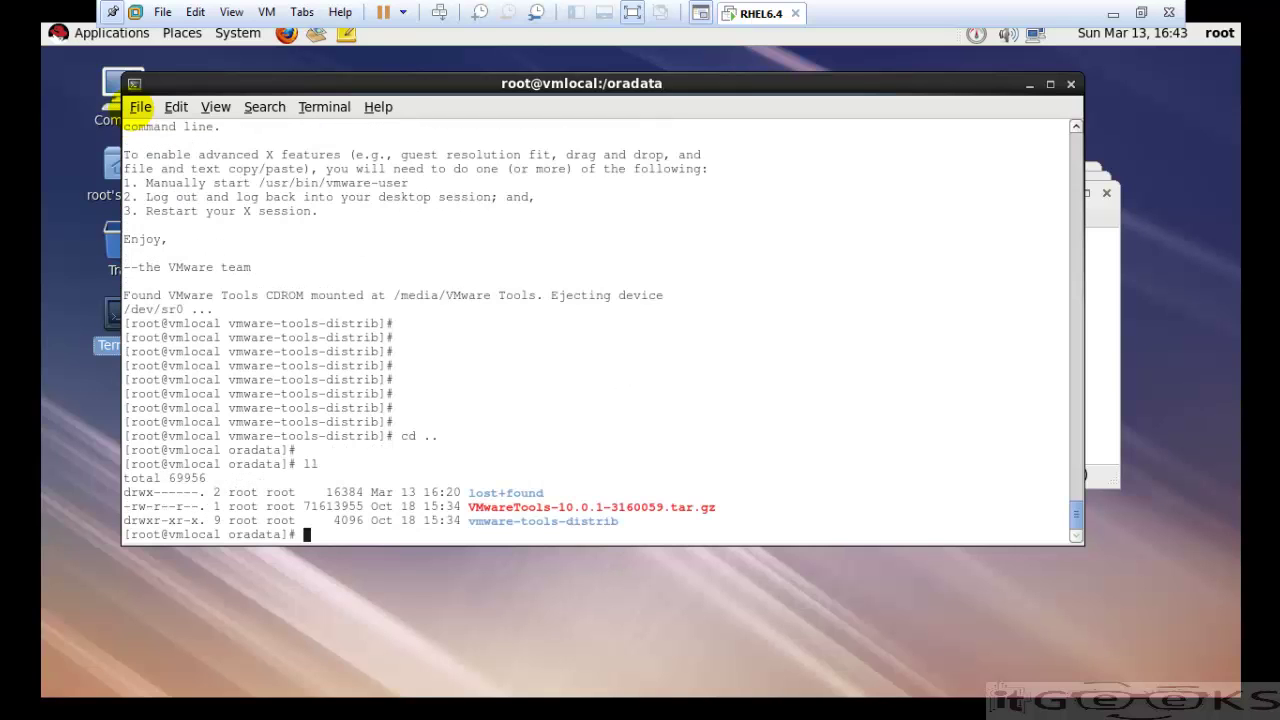
# - Delete VMwareTools-10.0.1-3160059.tar.gz and vmware-tools-distrib with rm -Rf, then confirm they're gone
pyautogui.write('rm -Rf Vm')
pyautogui.press('Tab')
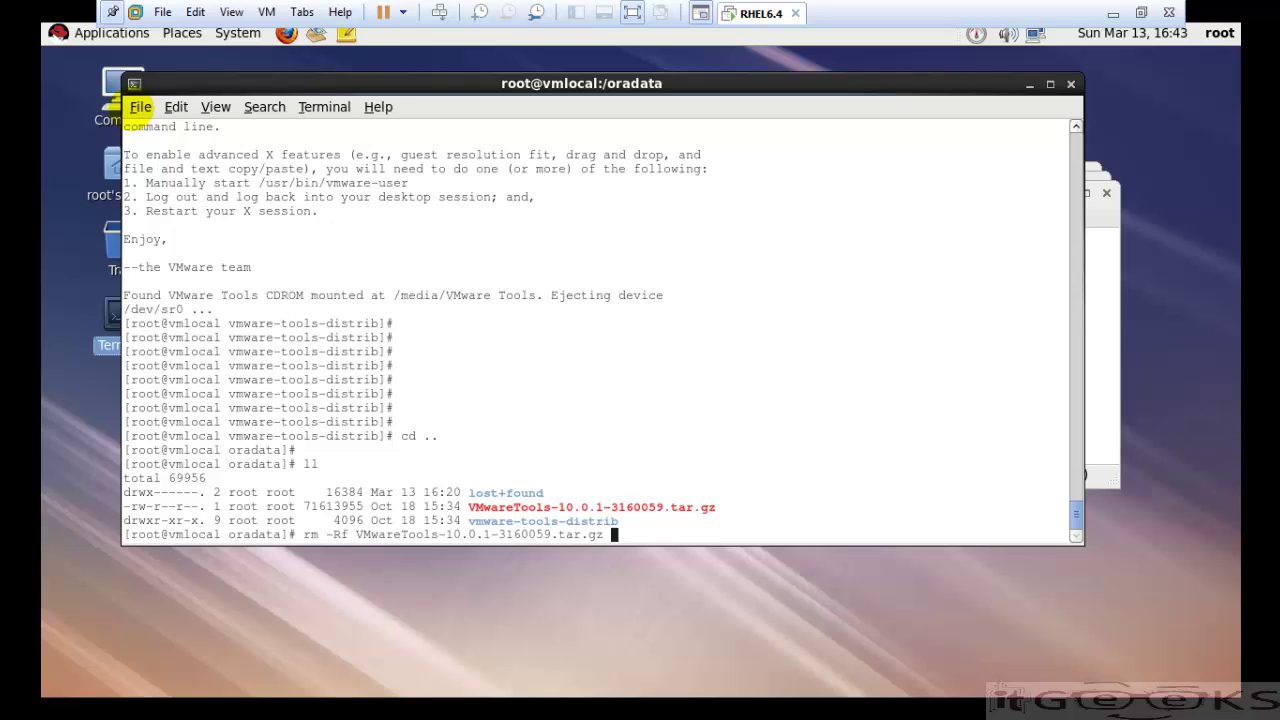
pyautogui.write('vm')
pyautogui.press('Tab')
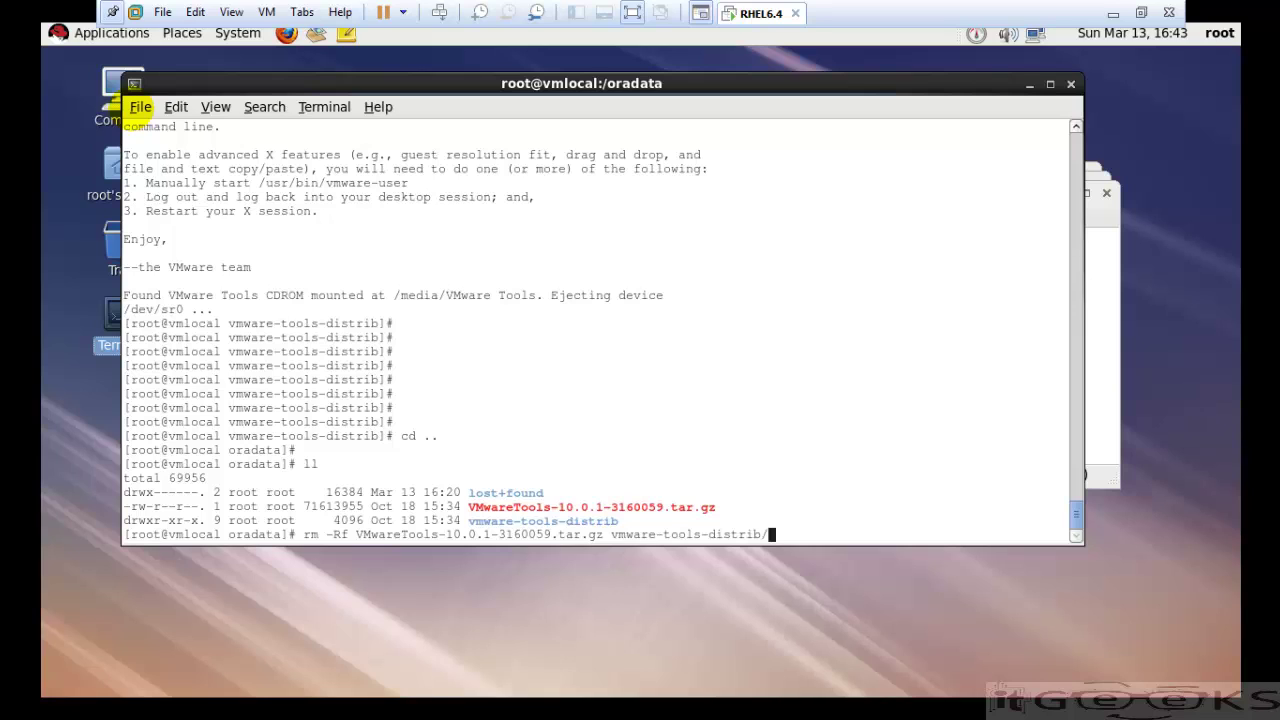
pyautogui.press('Return')
pyautogui.write('ll')
pyautogui.press('Return')
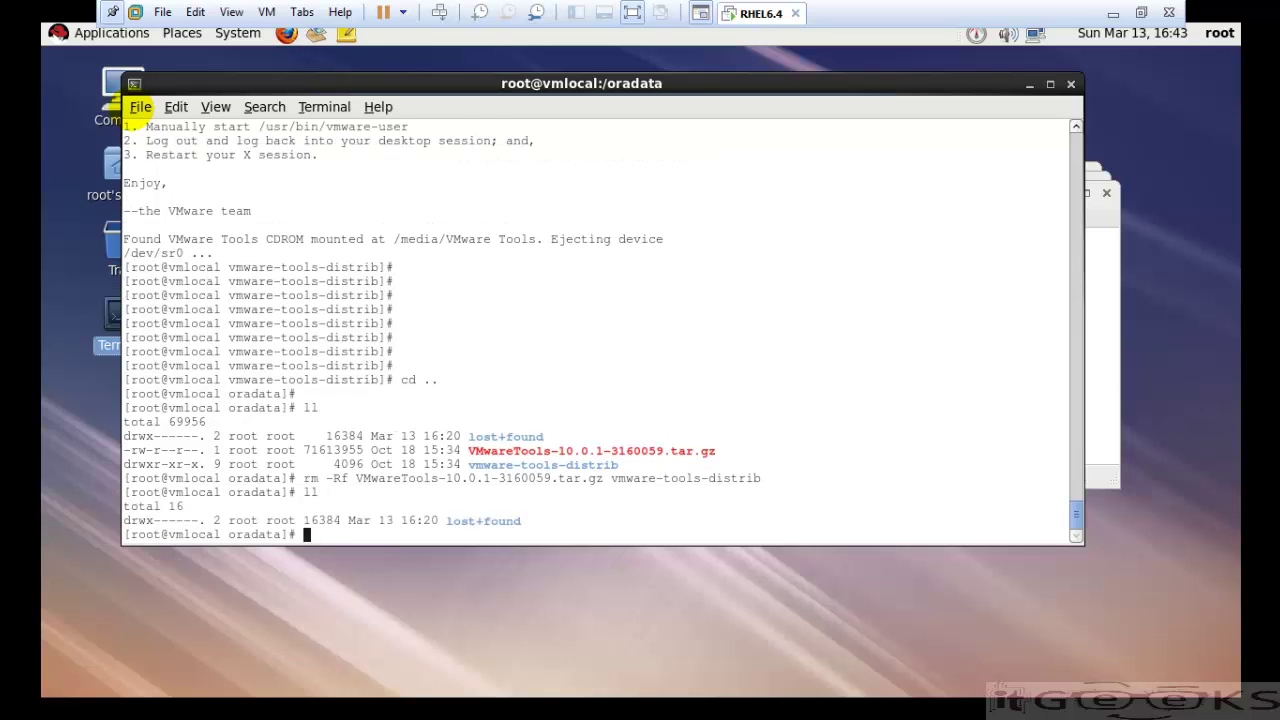
# - Exit the nested shell and close the terminal, oradata and root folder windows
pyautogui.write('exit')
pyautogui.press('Return')
pyautogui.press('Return')
pyautogui.press('Return')
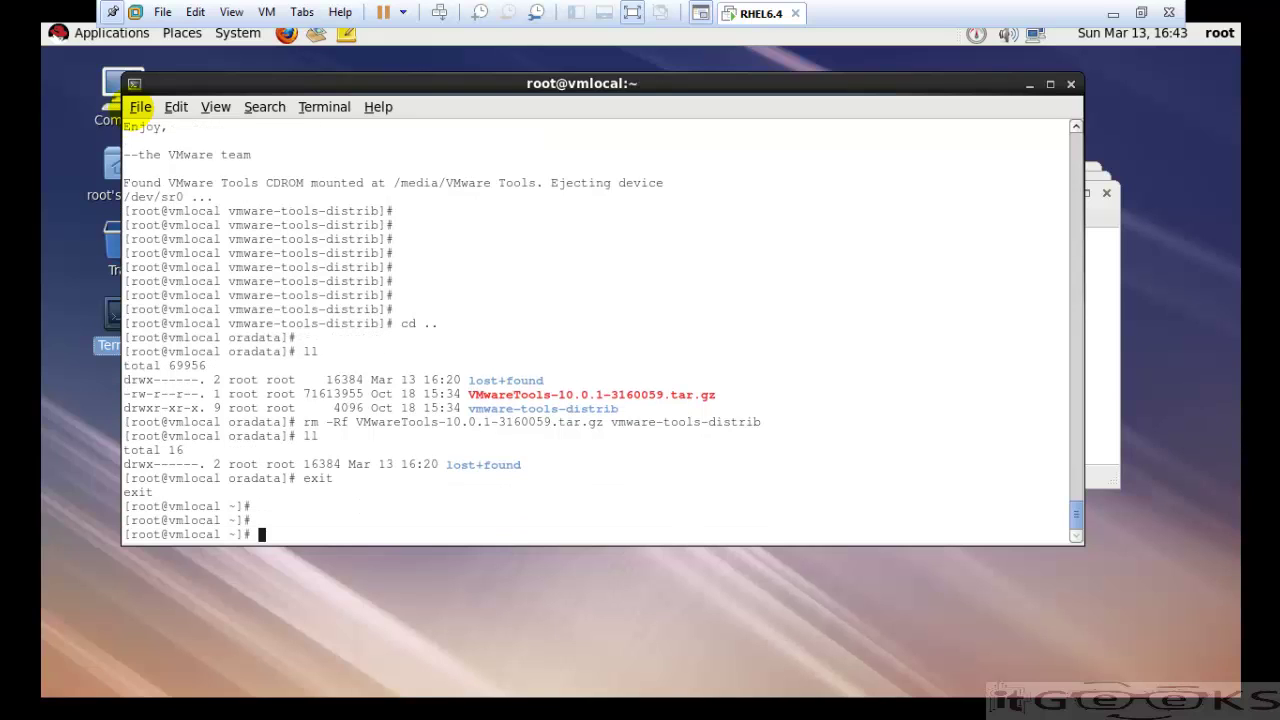
pyautogui.click(1070, 85)
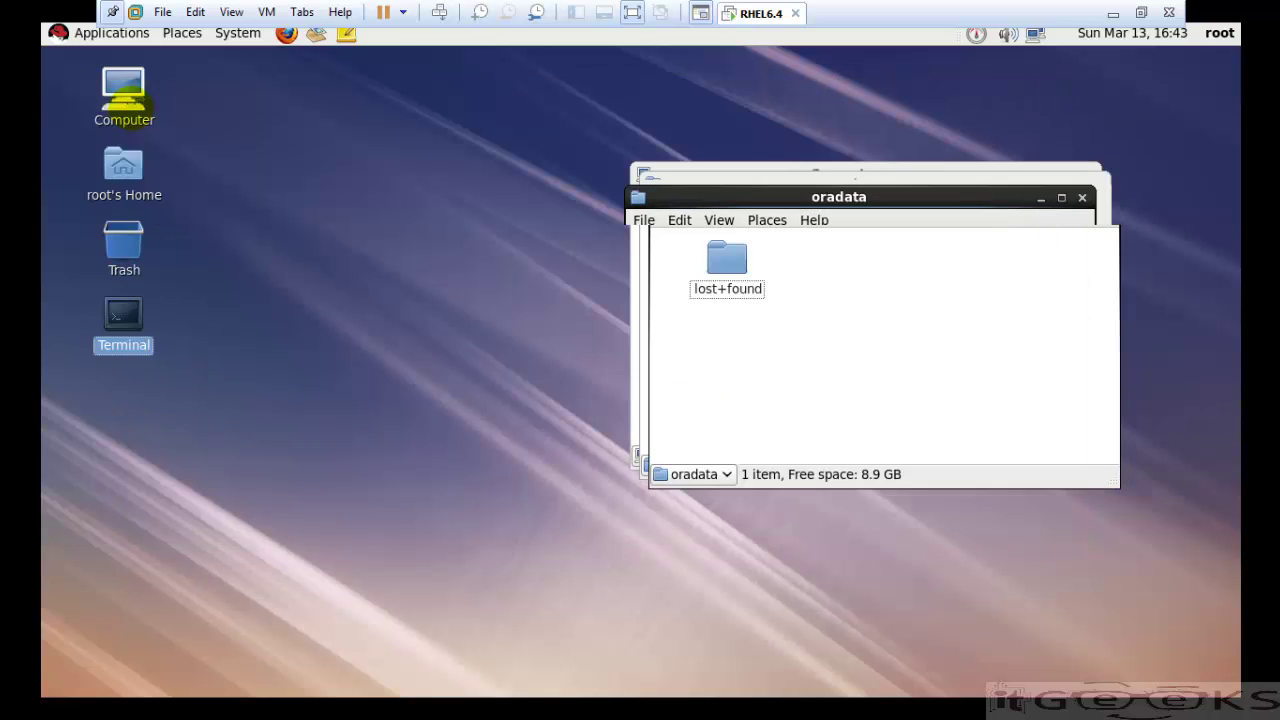
pyautogui.moveTo(860, 193); pyautogui.dragTo(481, 208)
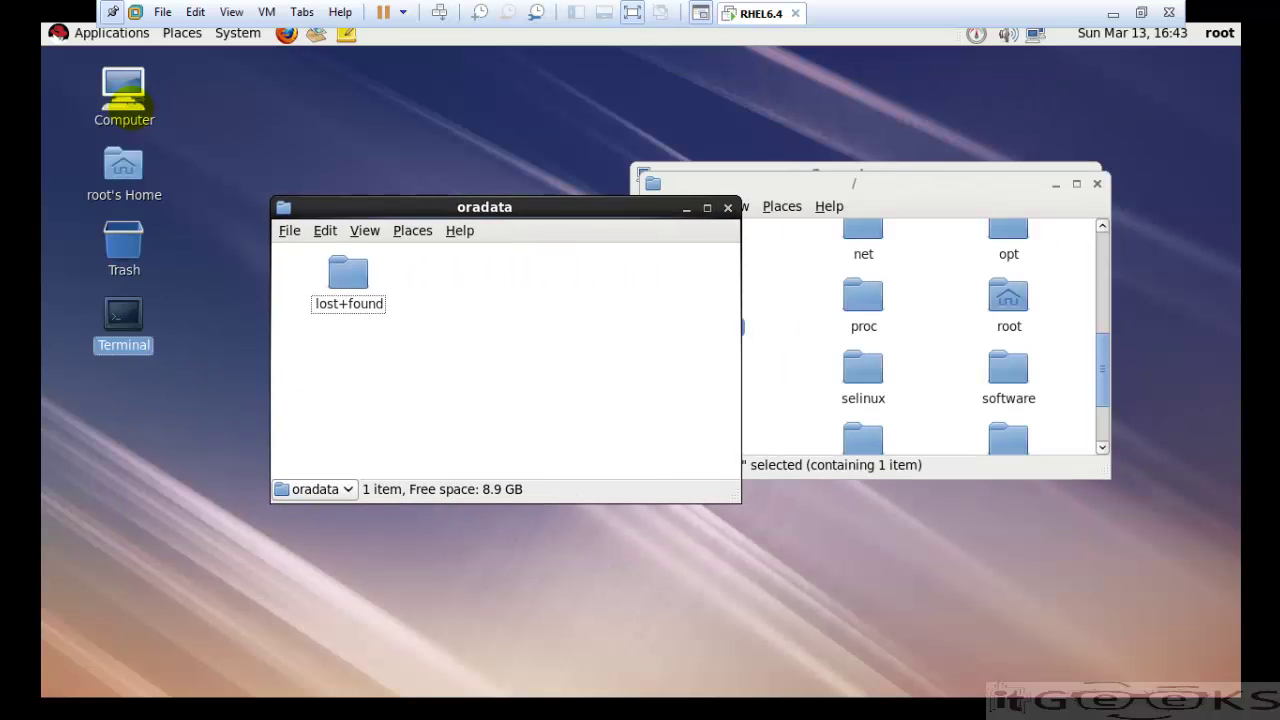
pyautogui.click(728, 208)
pyautogui.moveTo(906, 194); pyautogui.dragTo(633, 208)
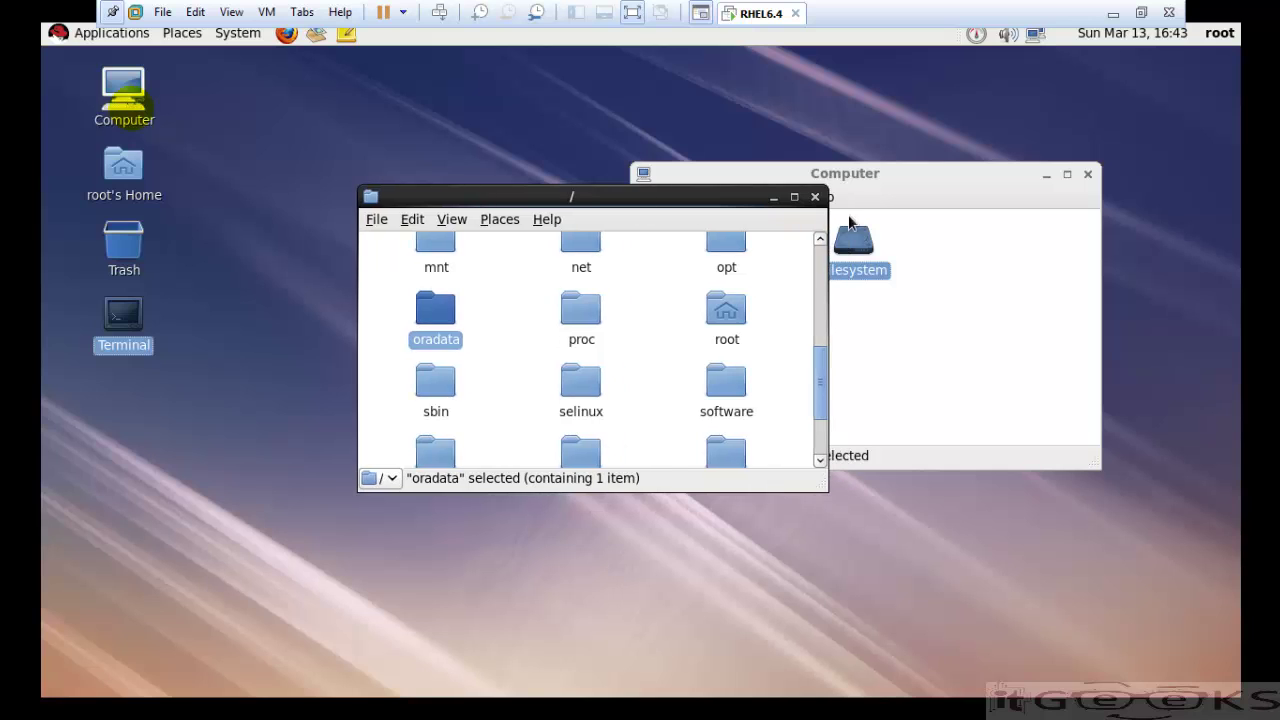
pyautogui.click(815, 196)
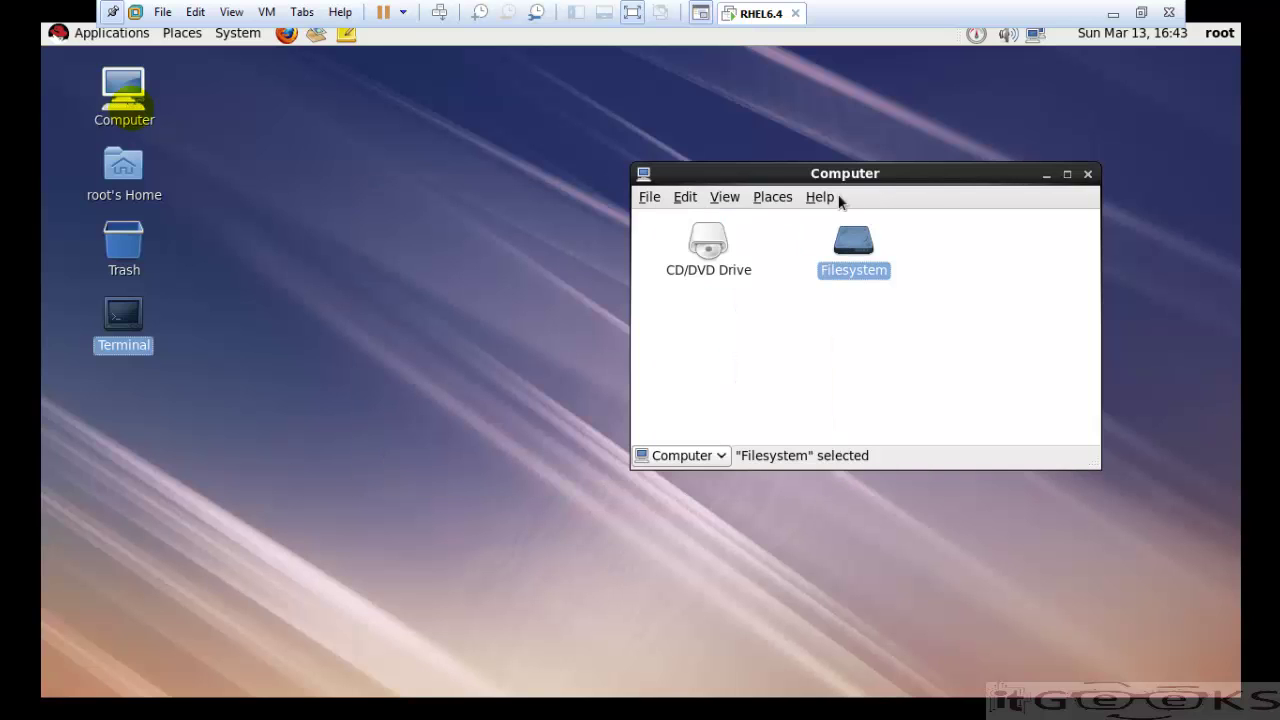
# - Close the Computer window, open a new terminal, and list /mnt/hgfs, which shows total 0
pyautogui.click(1087, 176)
pyautogui.doubleClick(118, 318)
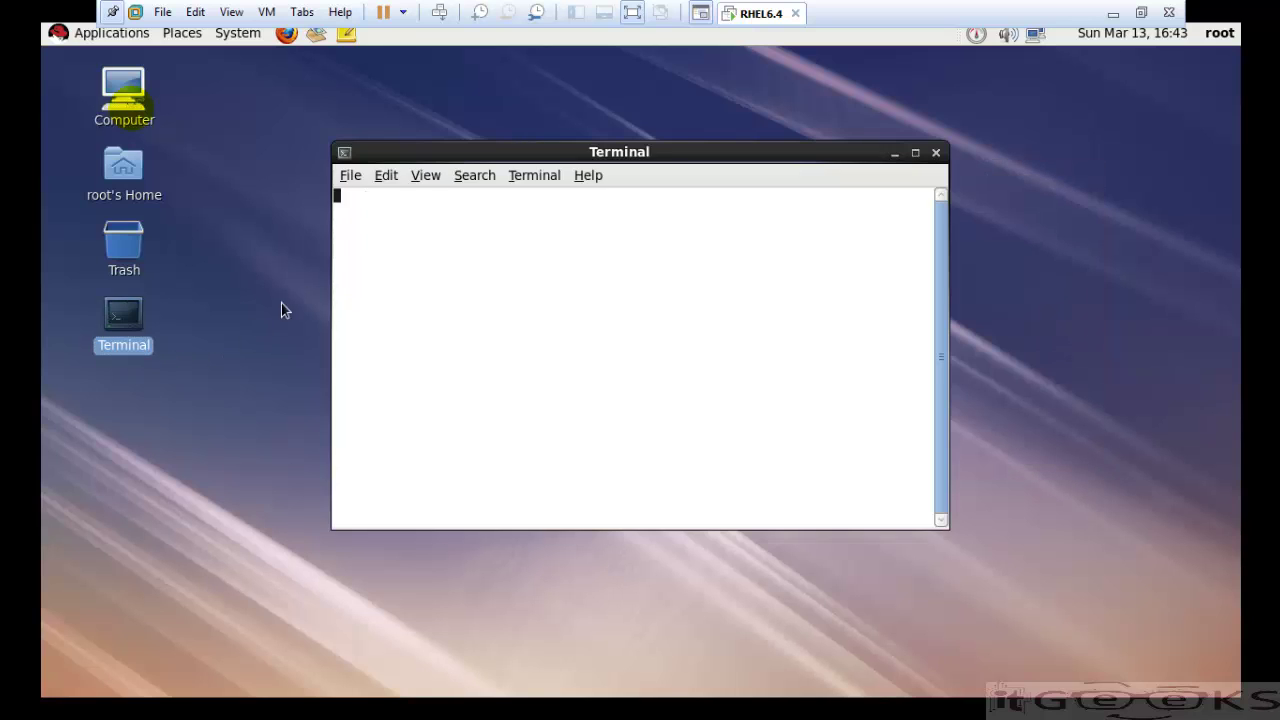
pyautogui.write('cd')
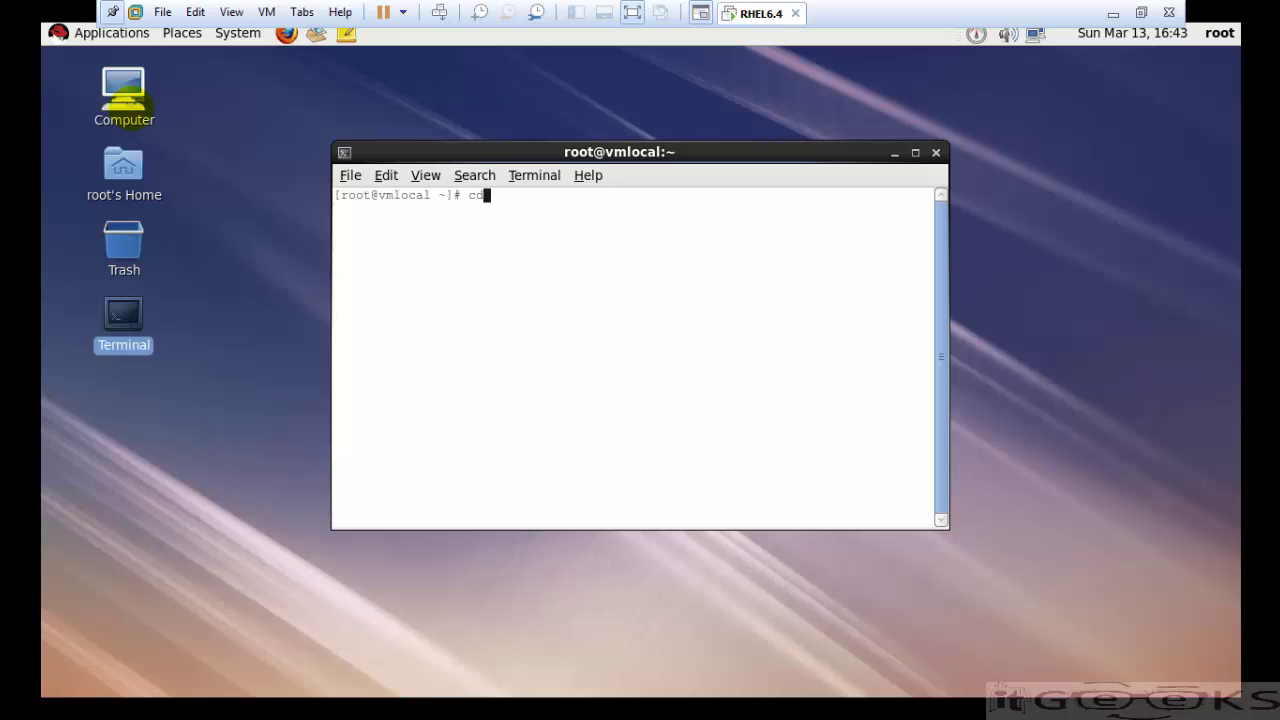
pyautogui.write(' /mnt/hgfs/')
pyautogui.press('Return')
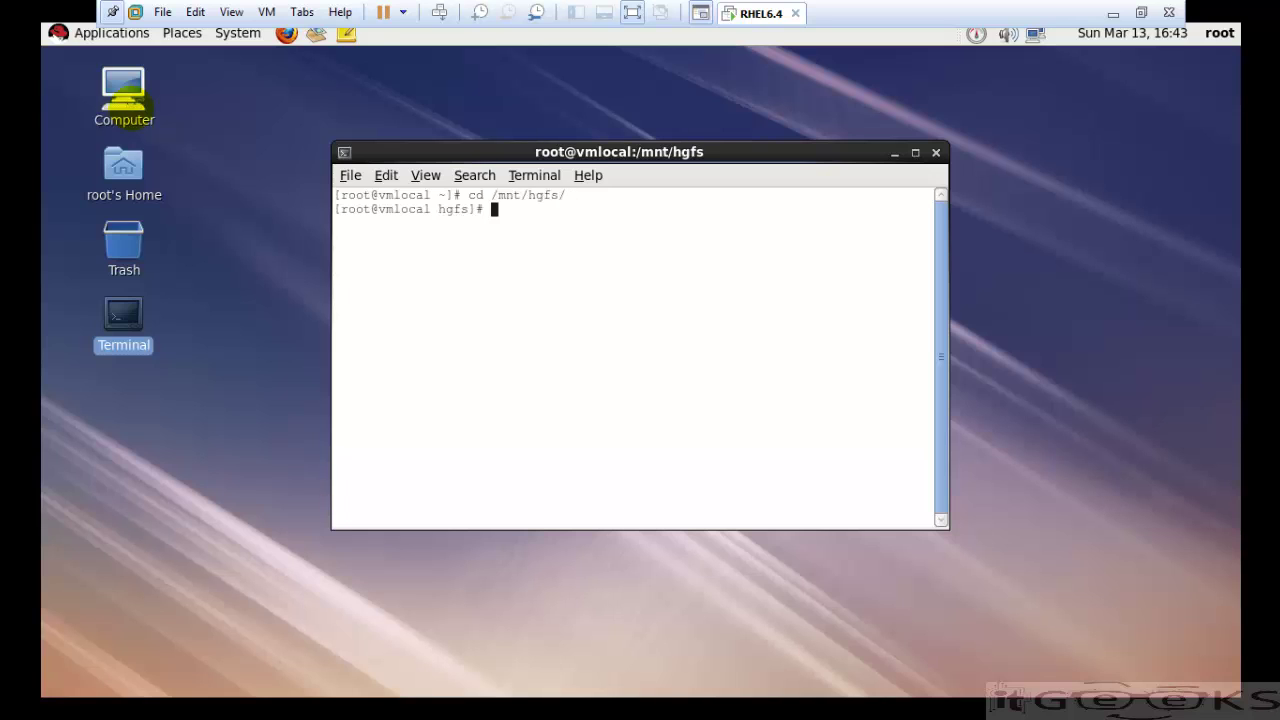
pyautogui.write('ll')
pyautogui.press('Return')
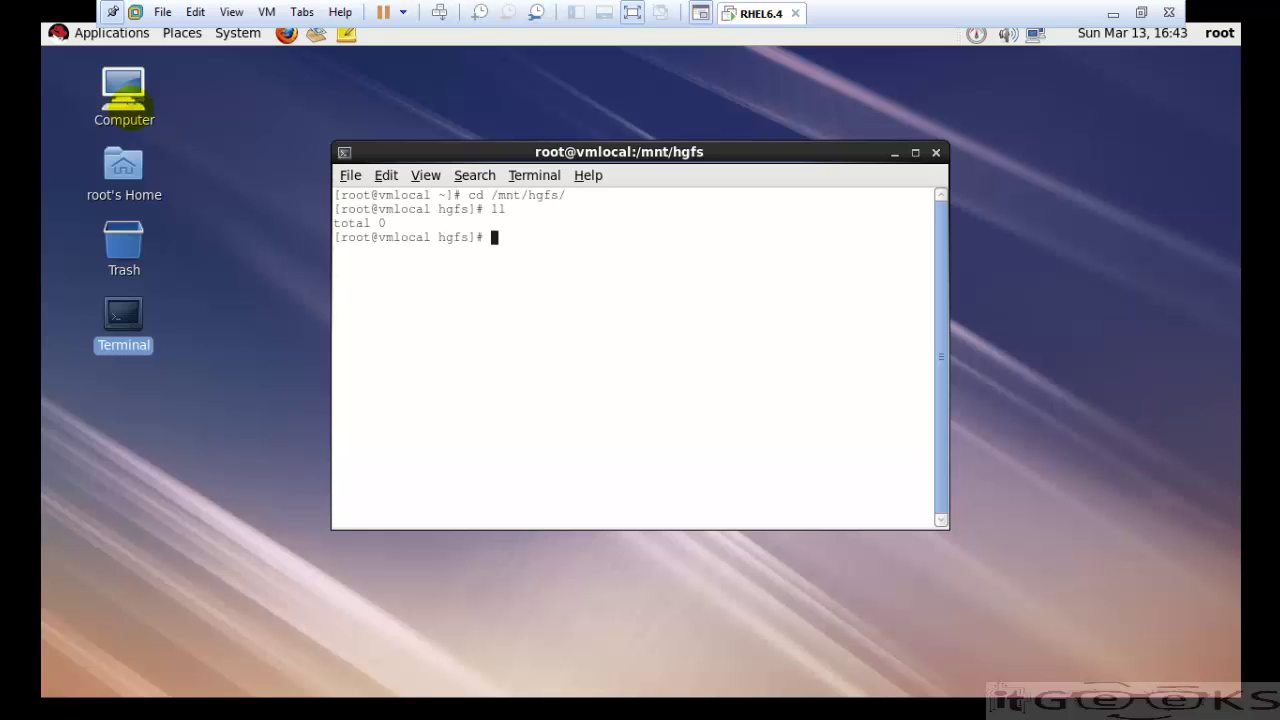
pyautogui.press('Return')
pyautogui.press('Return')
pyautogui.press('Return')
pyautogui.press('Return')
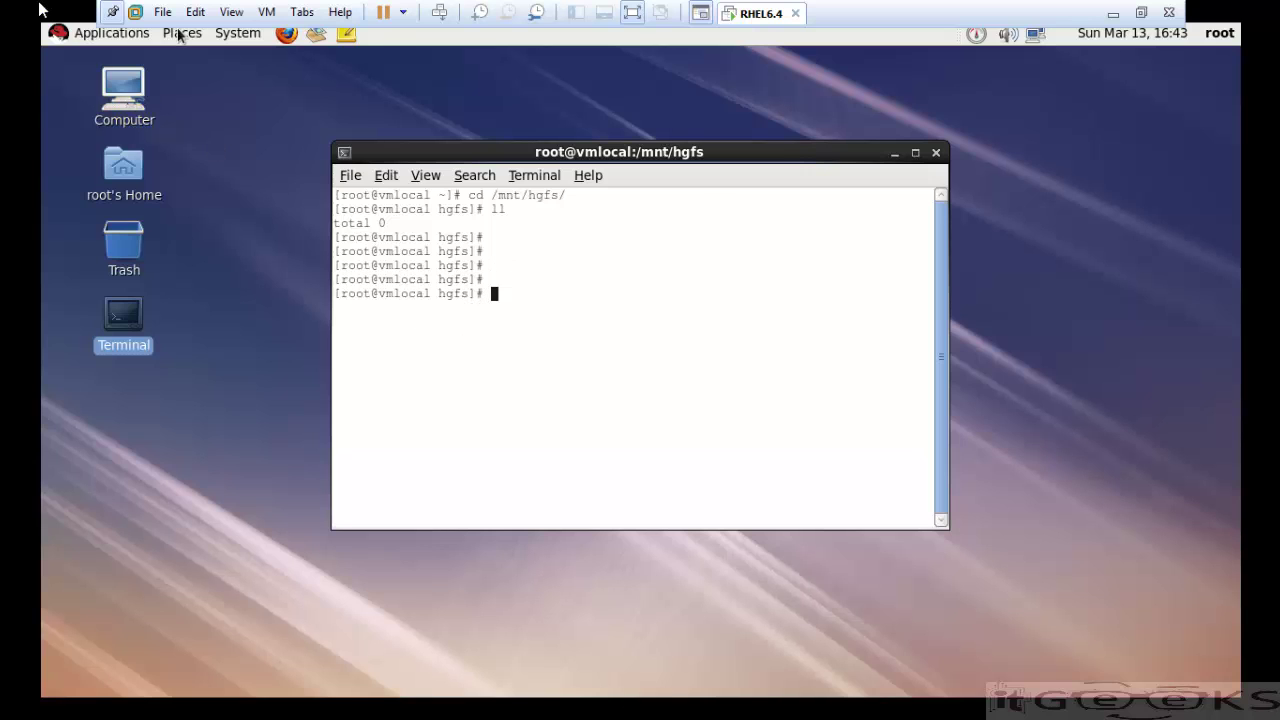
# - Set Shared Folders to 'Always enabled' under Options in the RHEL6.4 VM settings
pyautogui.click(266, 13)
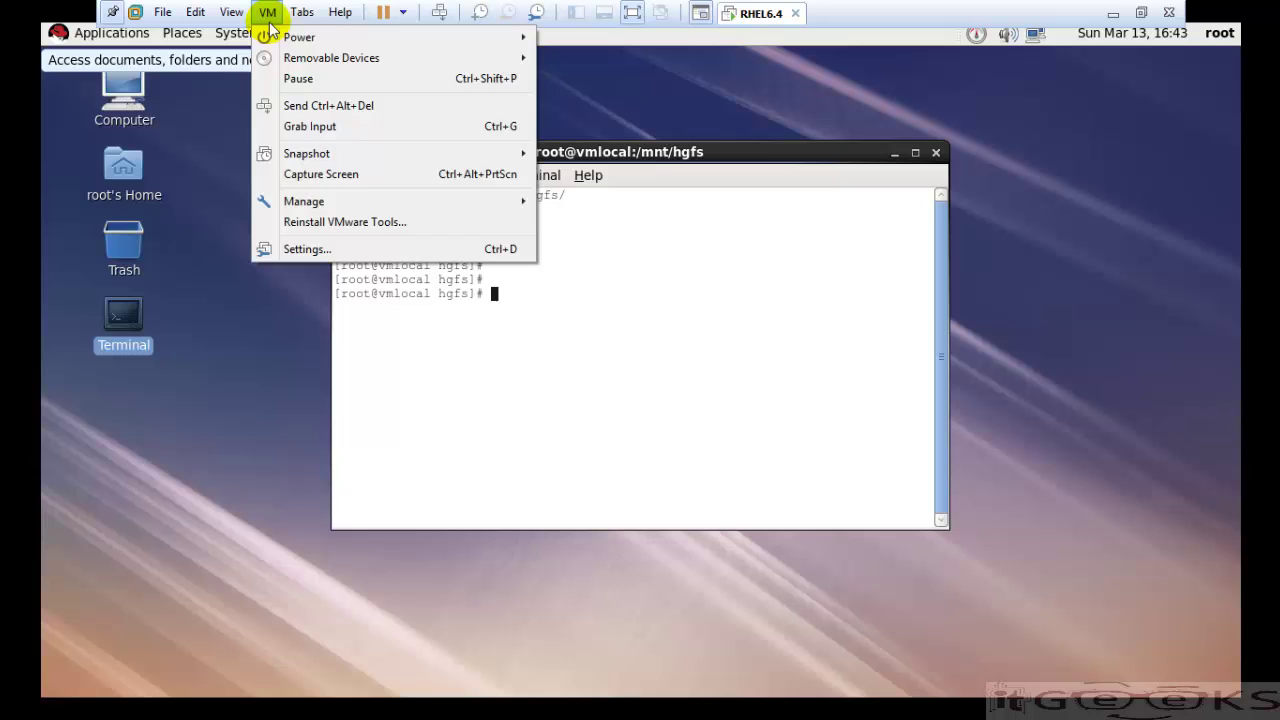
pyautogui.click(296, 250)
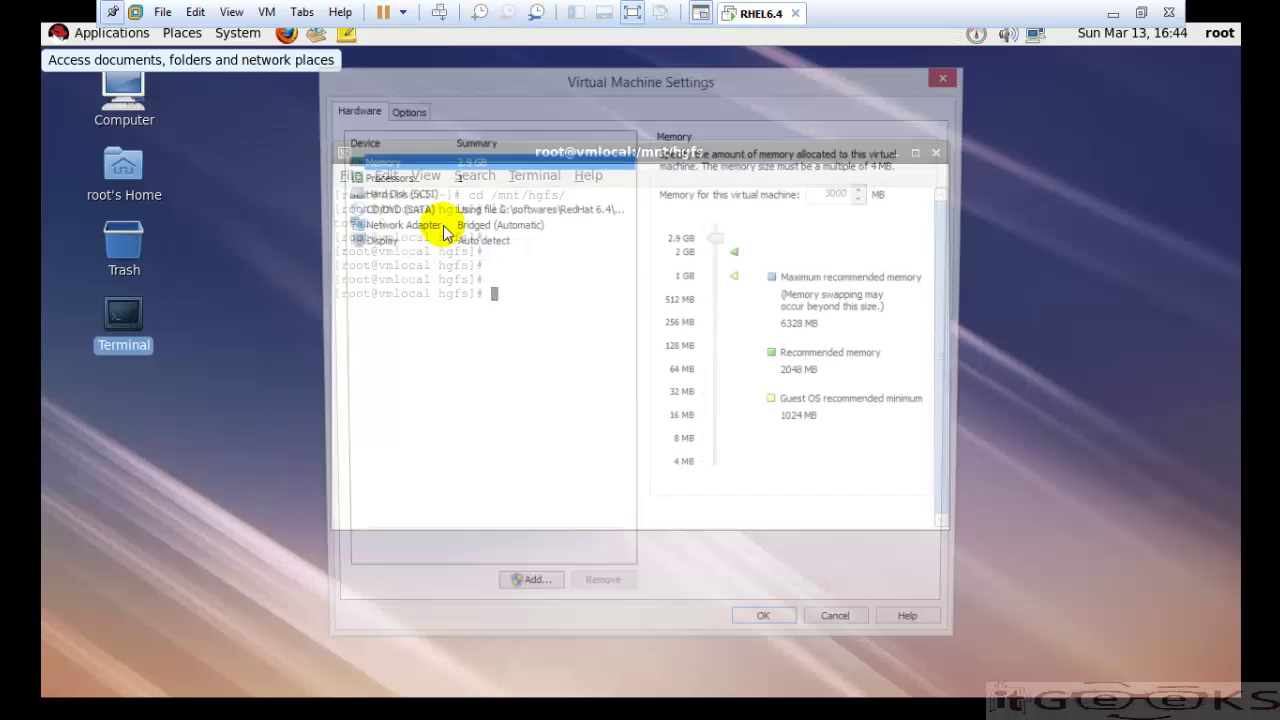
pyautogui.click(404, 110)
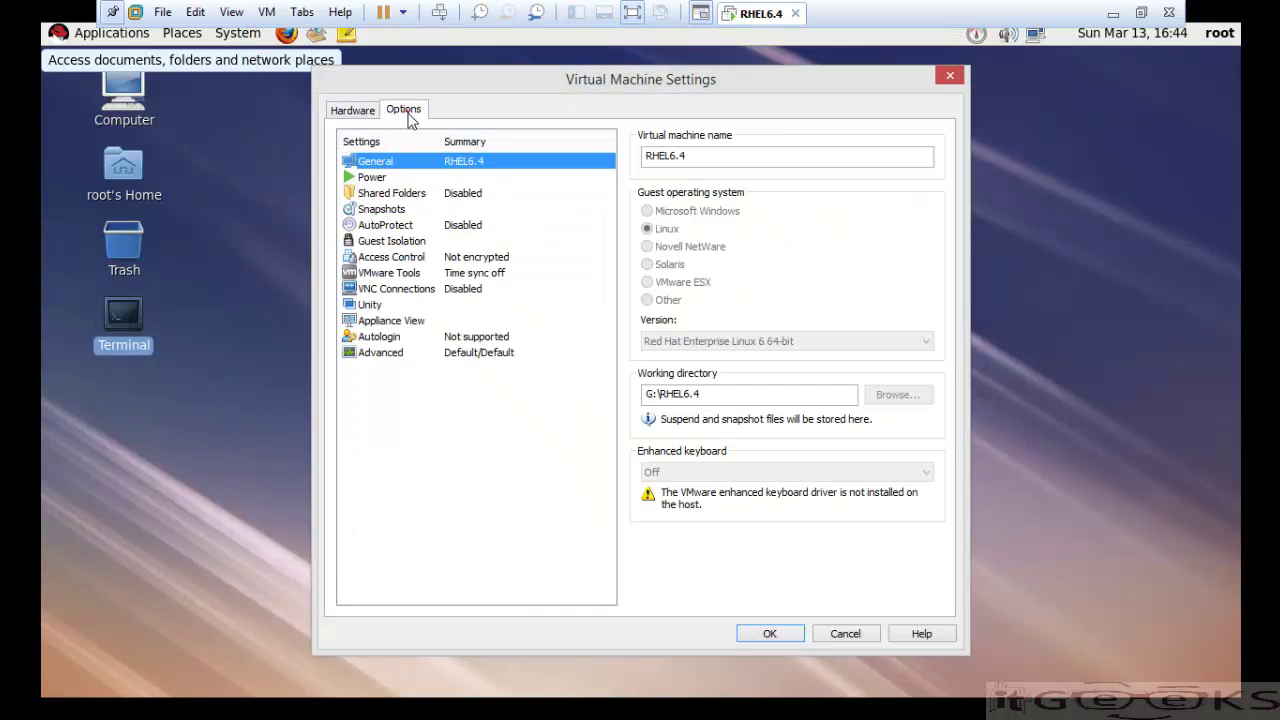
pyautogui.click(385, 195)
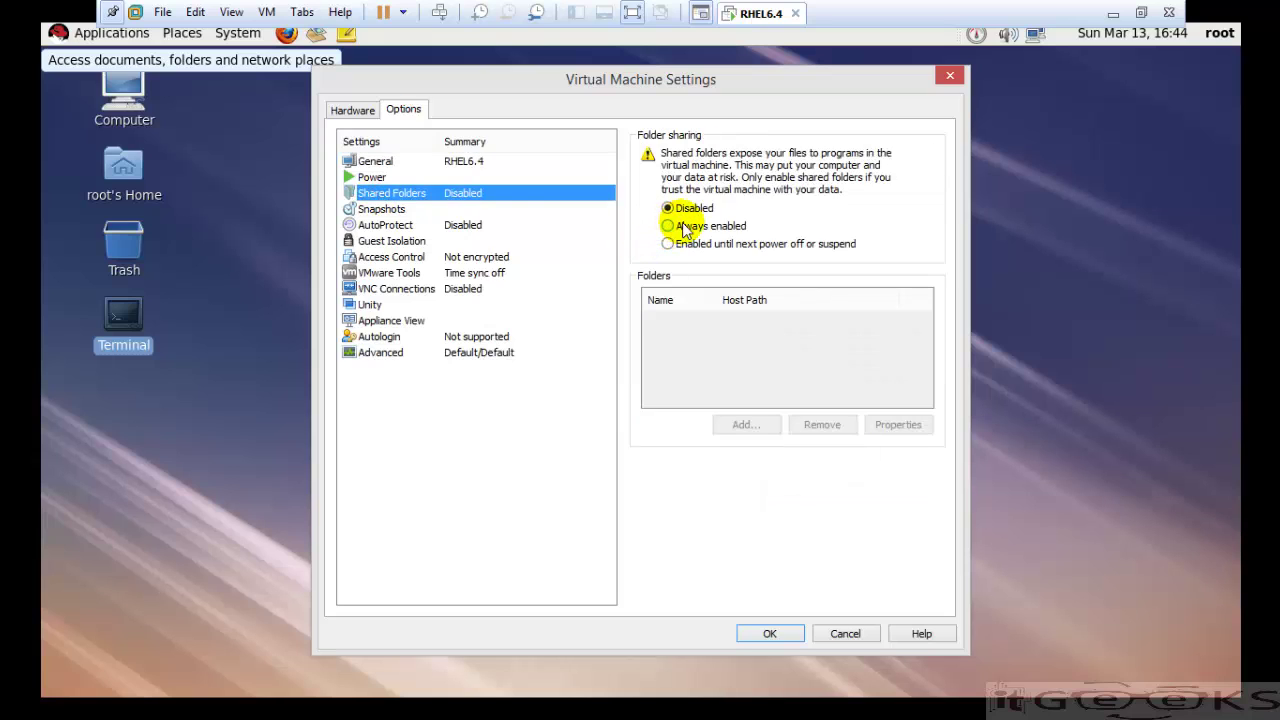
pyautogui.click(864, 244)
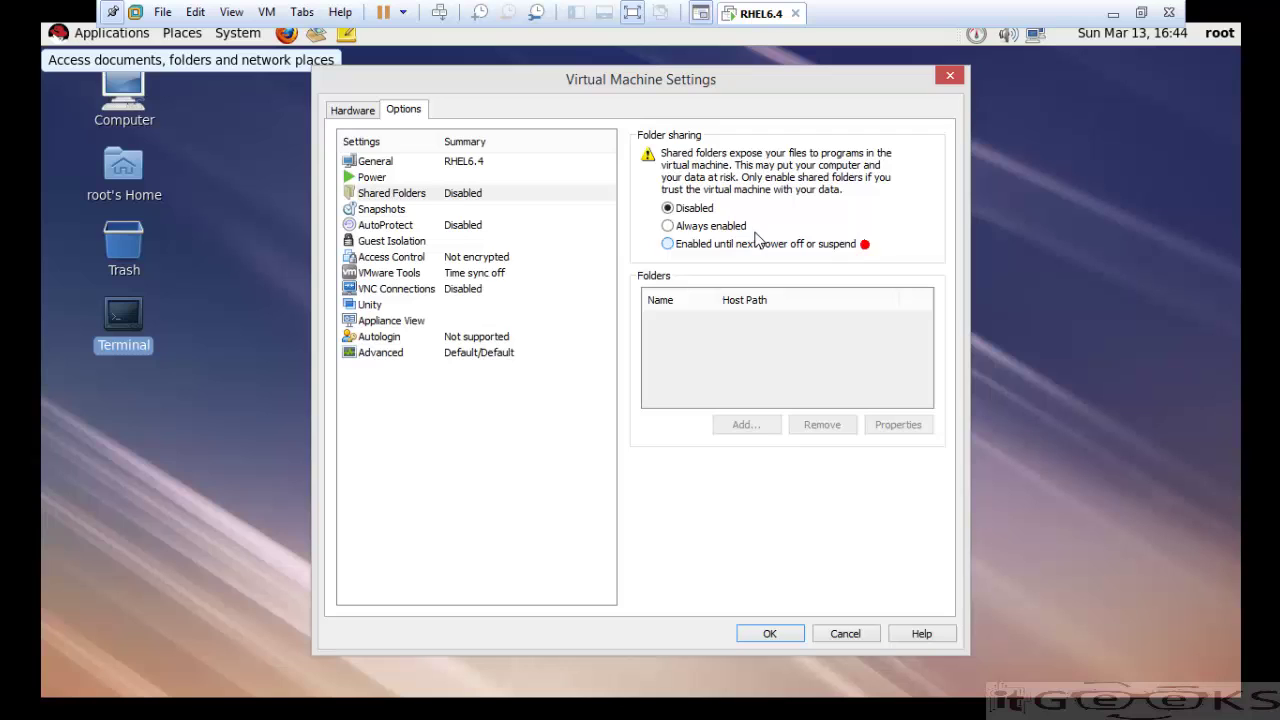
pyautogui.click(668, 226)
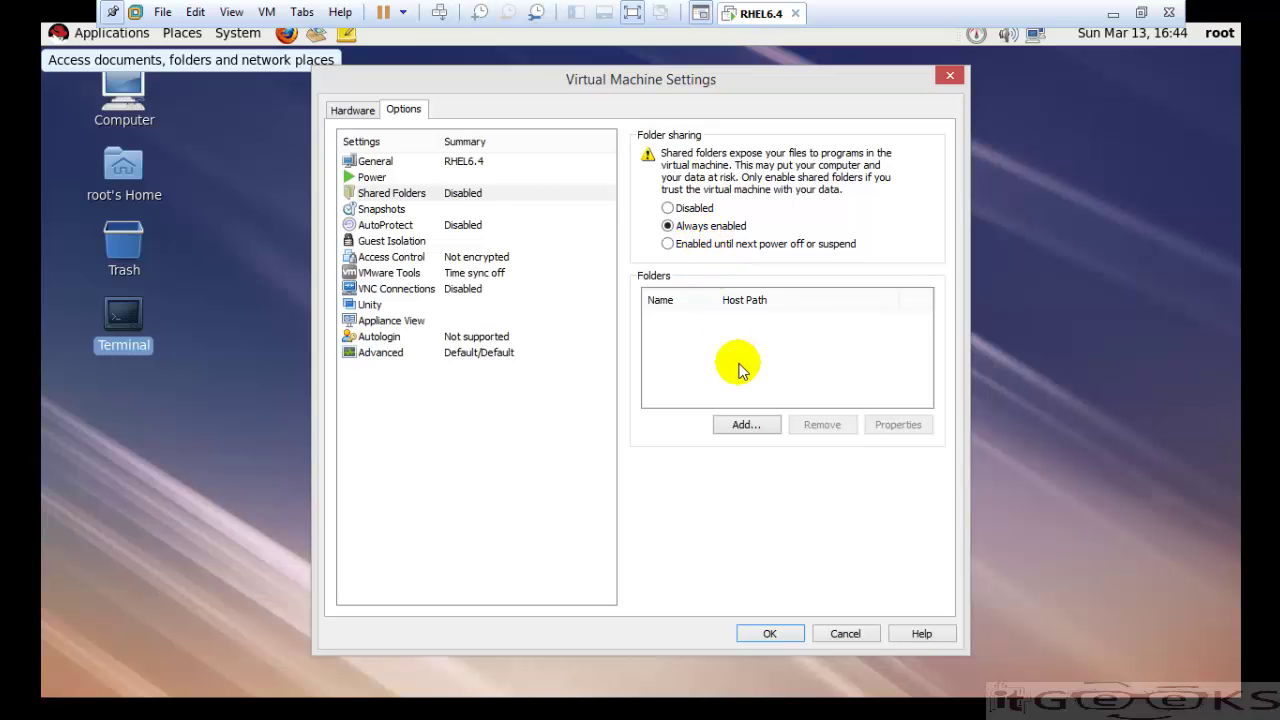
# - Add host folder G:\softwares as shared folder 'softwares' and apply the VM settings
pyautogui.click(745, 426)
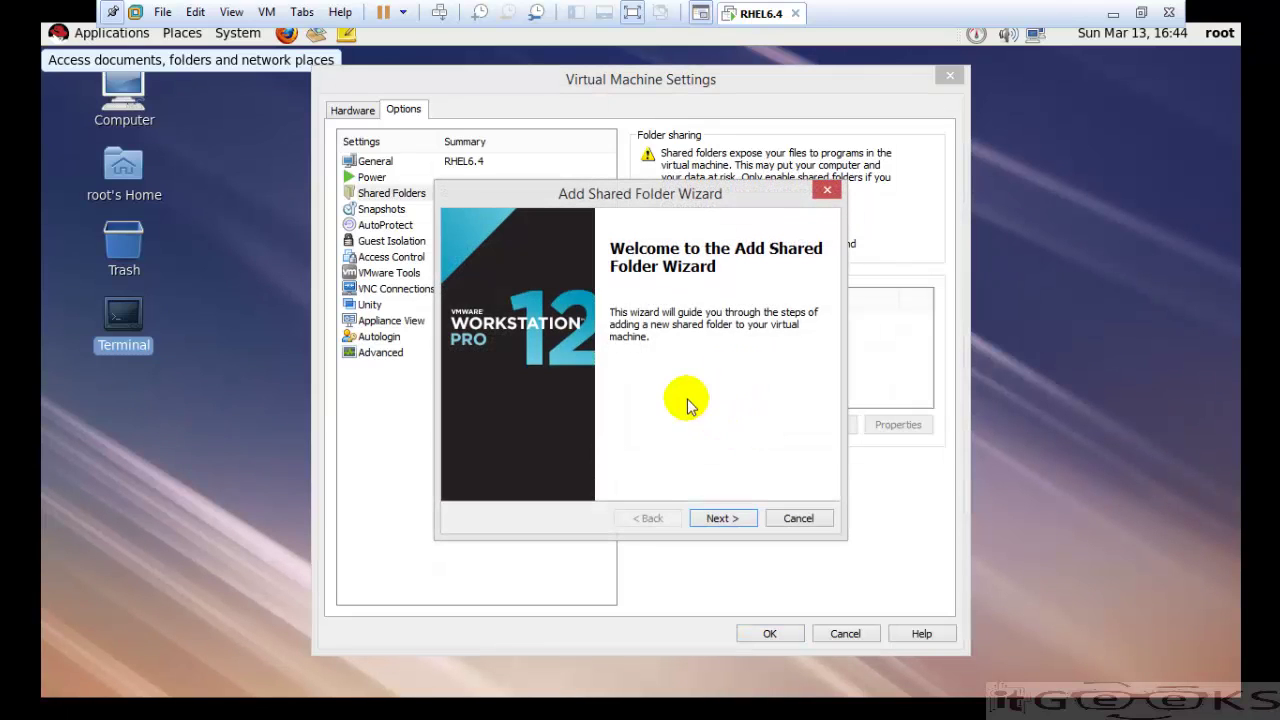
pyautogui.click(716, 519)
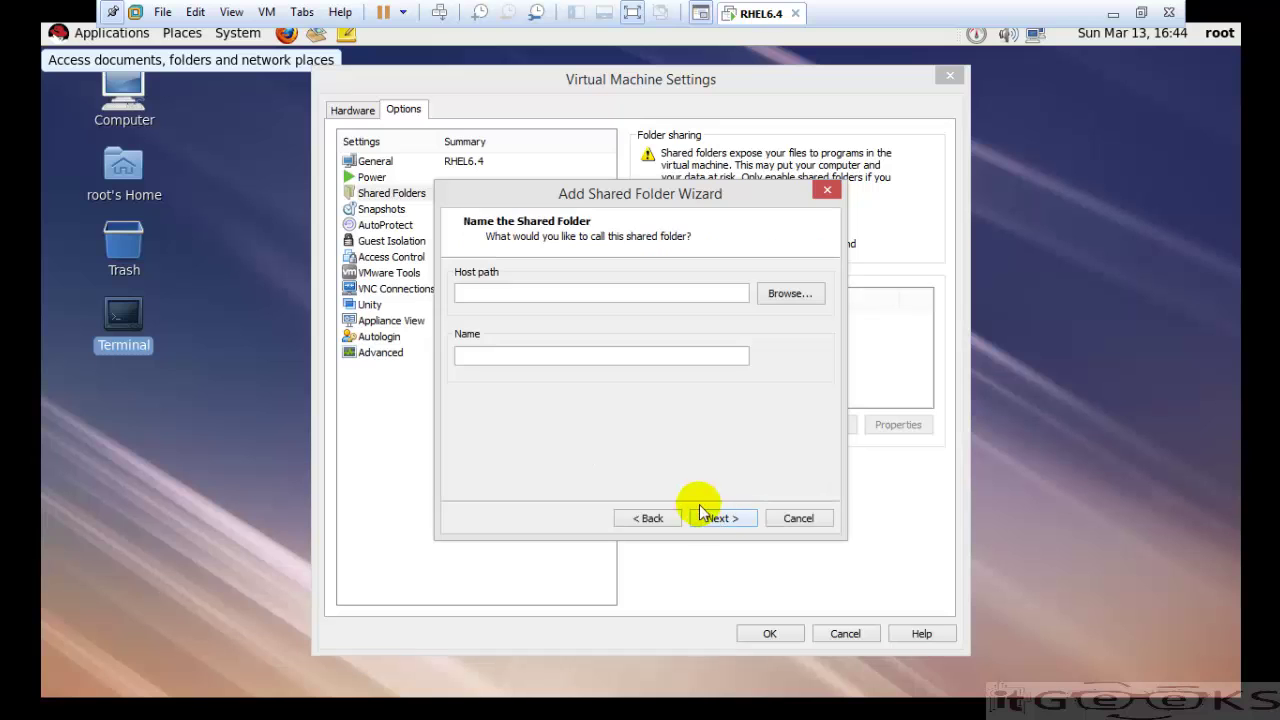
pyautogui.click(779, 295)
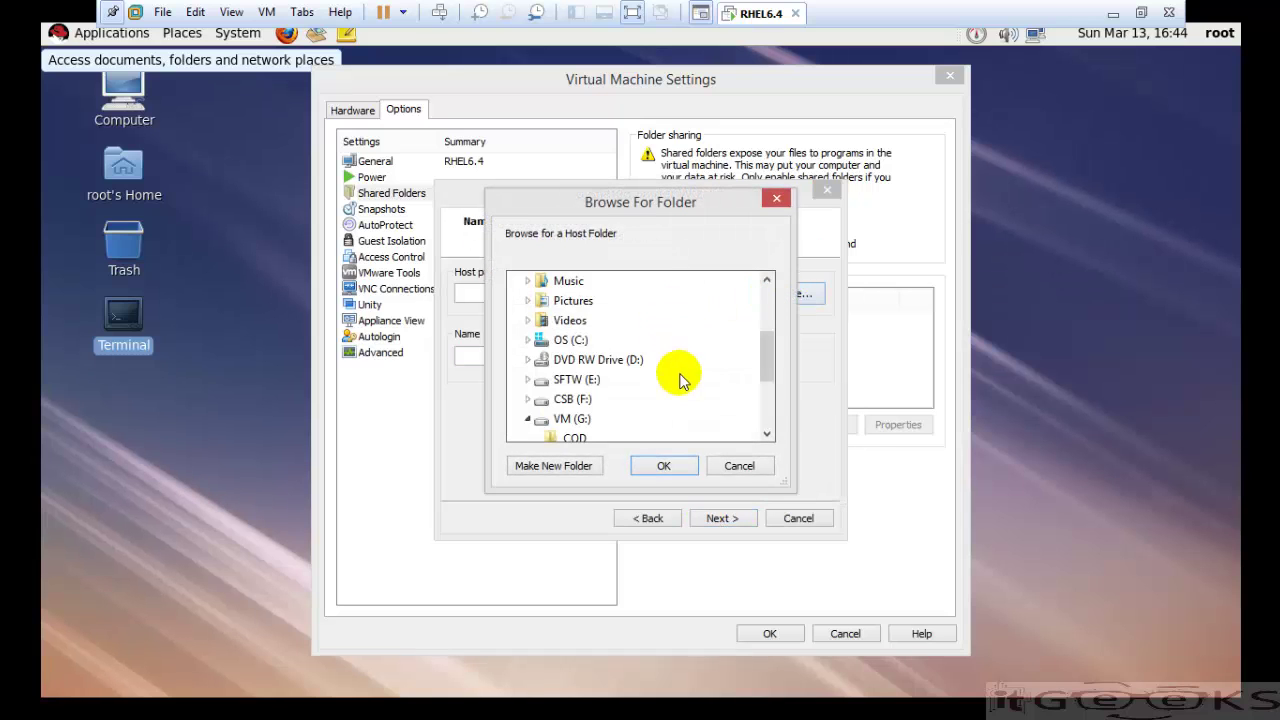
pyautogui.moveTo(608, 201); pyautogui.dragTo(634, 199)
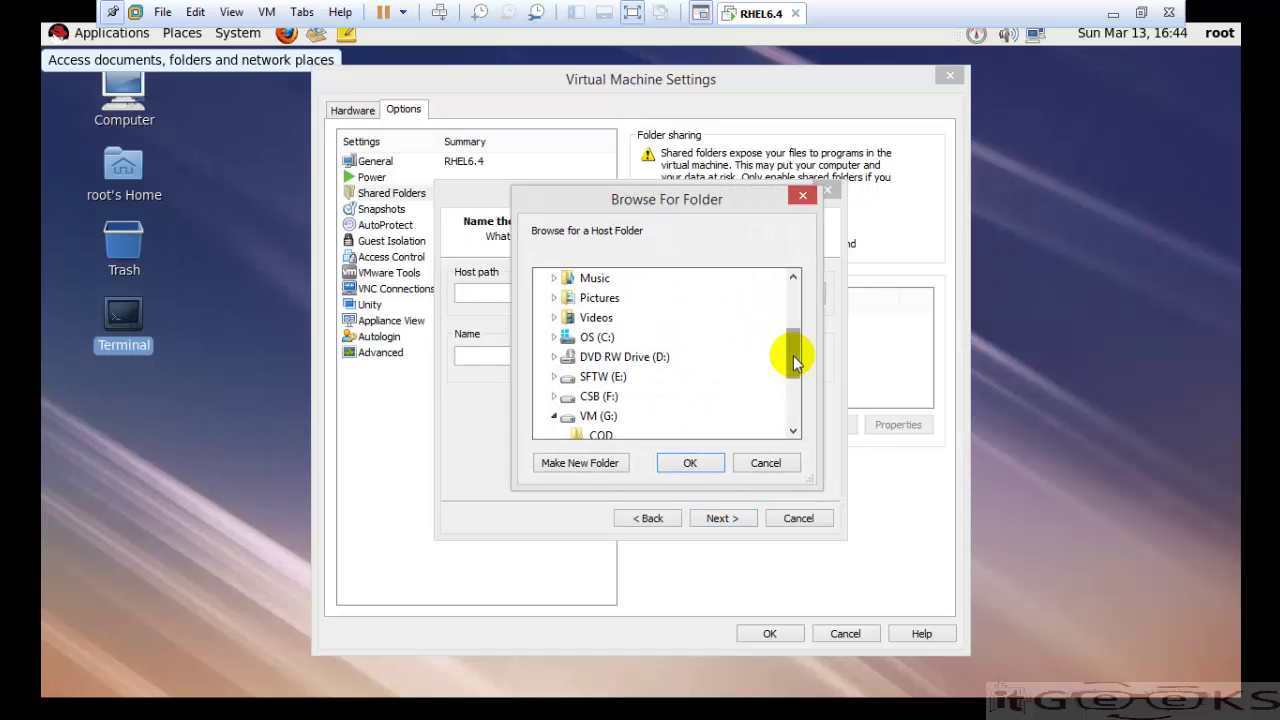
pyautogui.moveTo(794, 352); pyautogui.dragTo(780, 380)
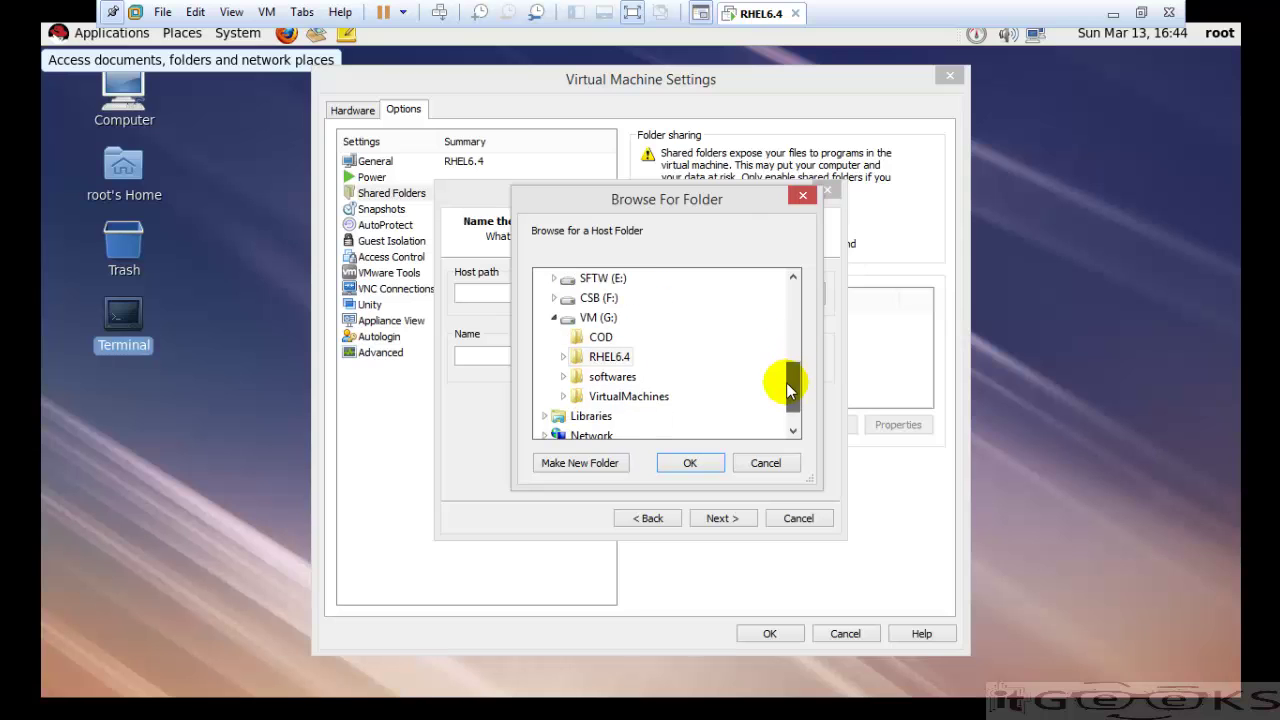
pyautogui.doubleClick(605, 377)
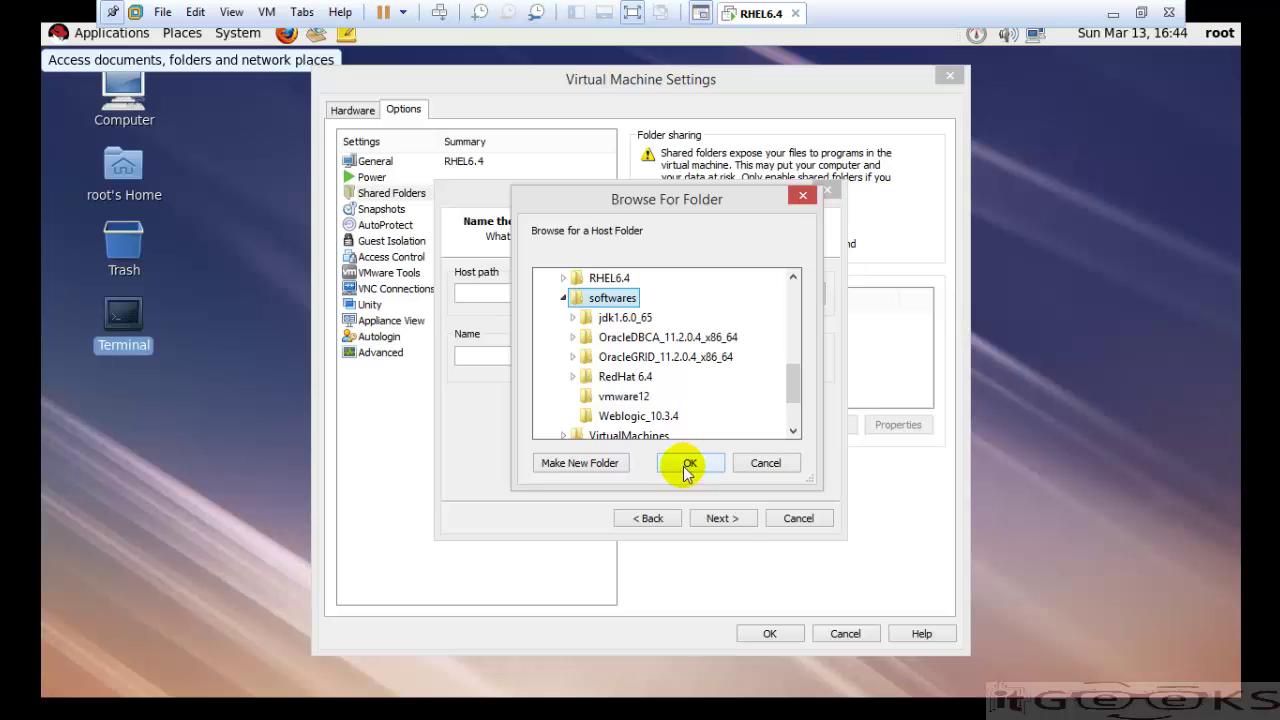
pyautogui.click(689, 466)
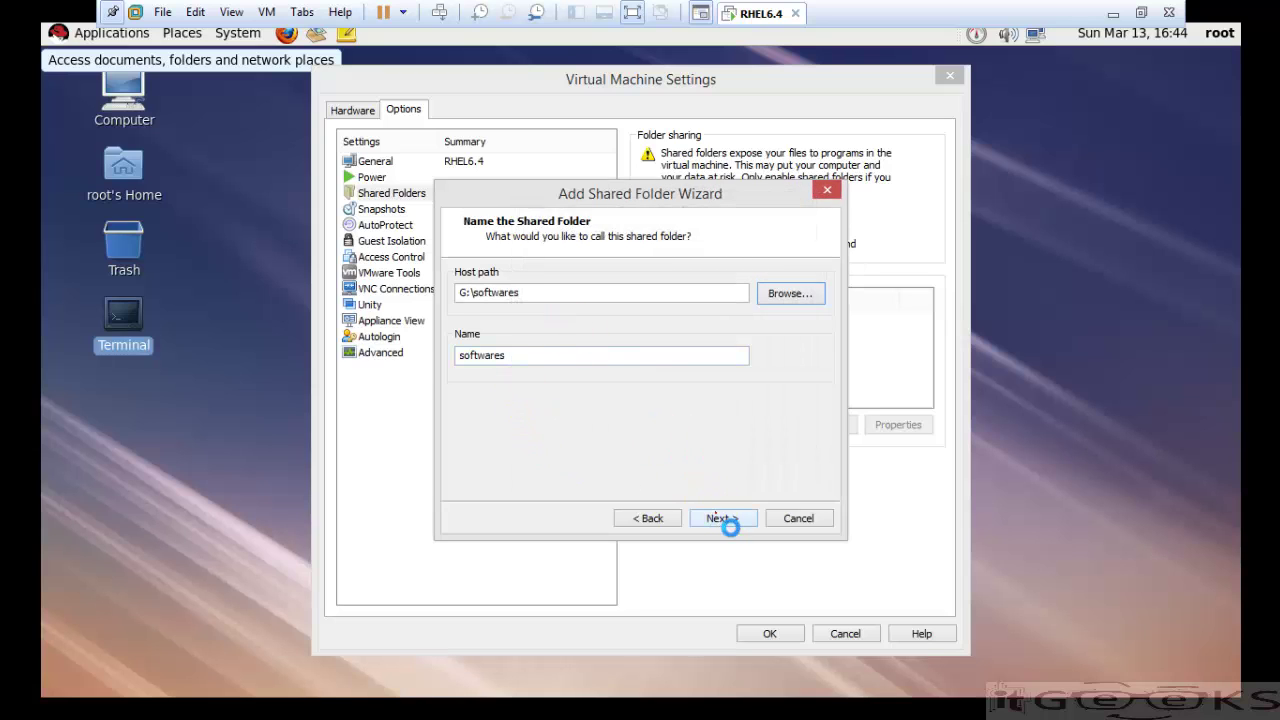
pyautogui.click(720, 515)
pyautogui.click(732, 524)
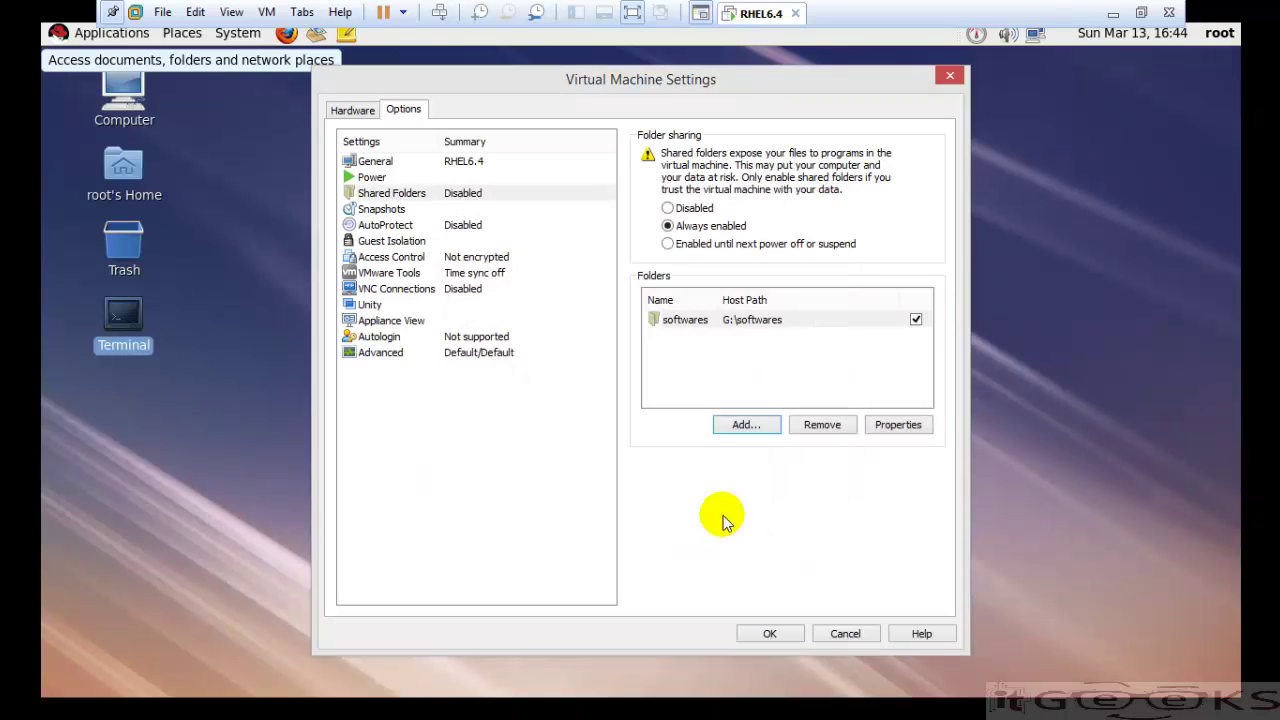
pyautogui.click(769, 635)
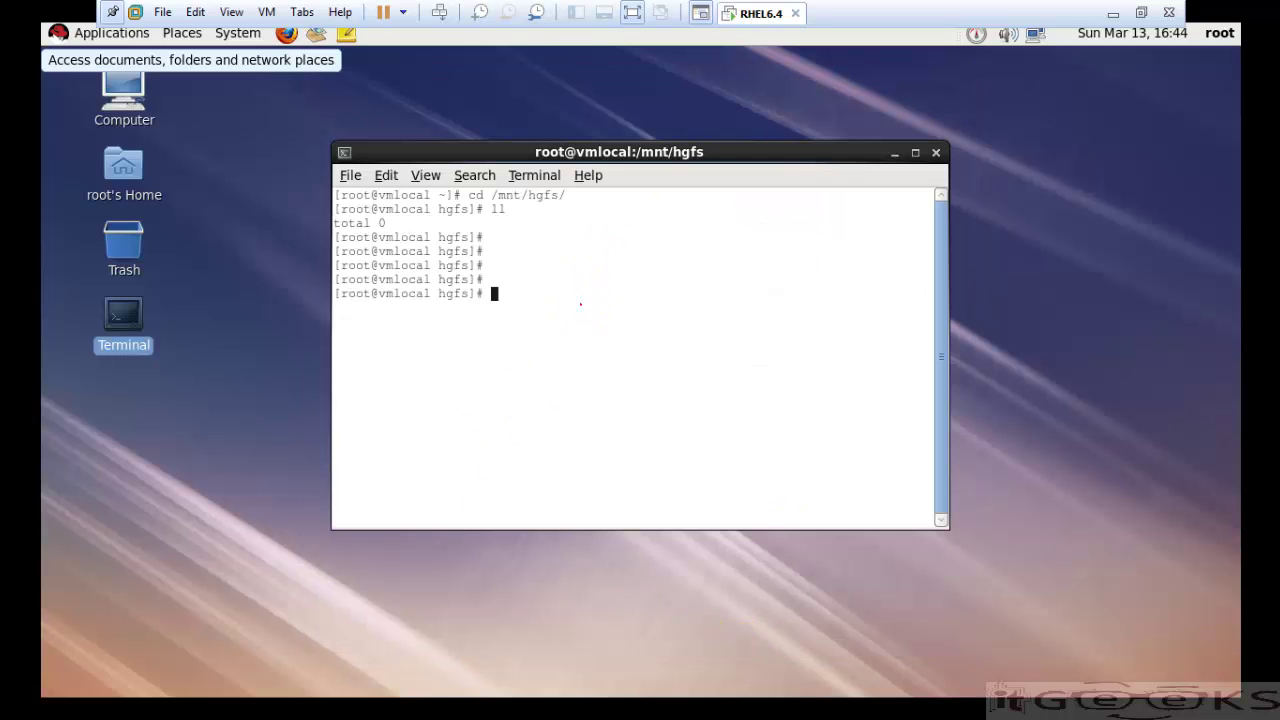
# - Re-enter /mnt/hgfs and list it to see the new softwares share
pyautogui.write('ll')
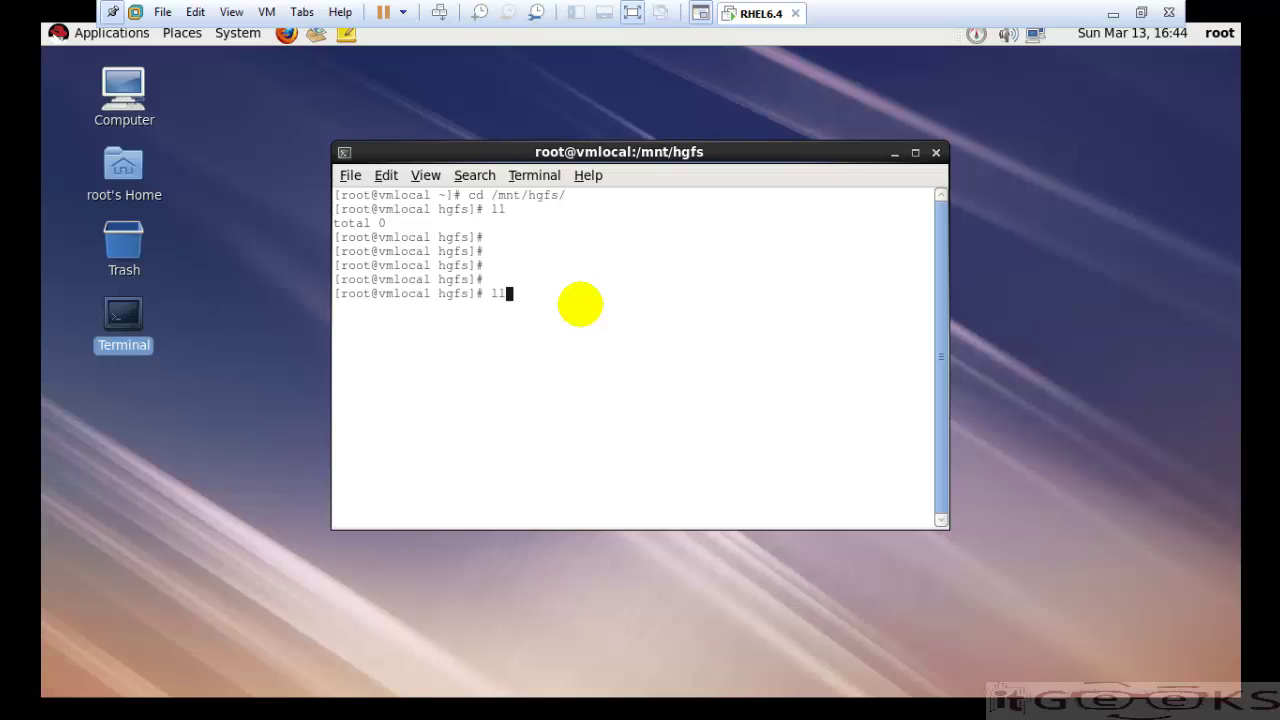
pyautogui.press('Return')
pyautogui.press('Return')
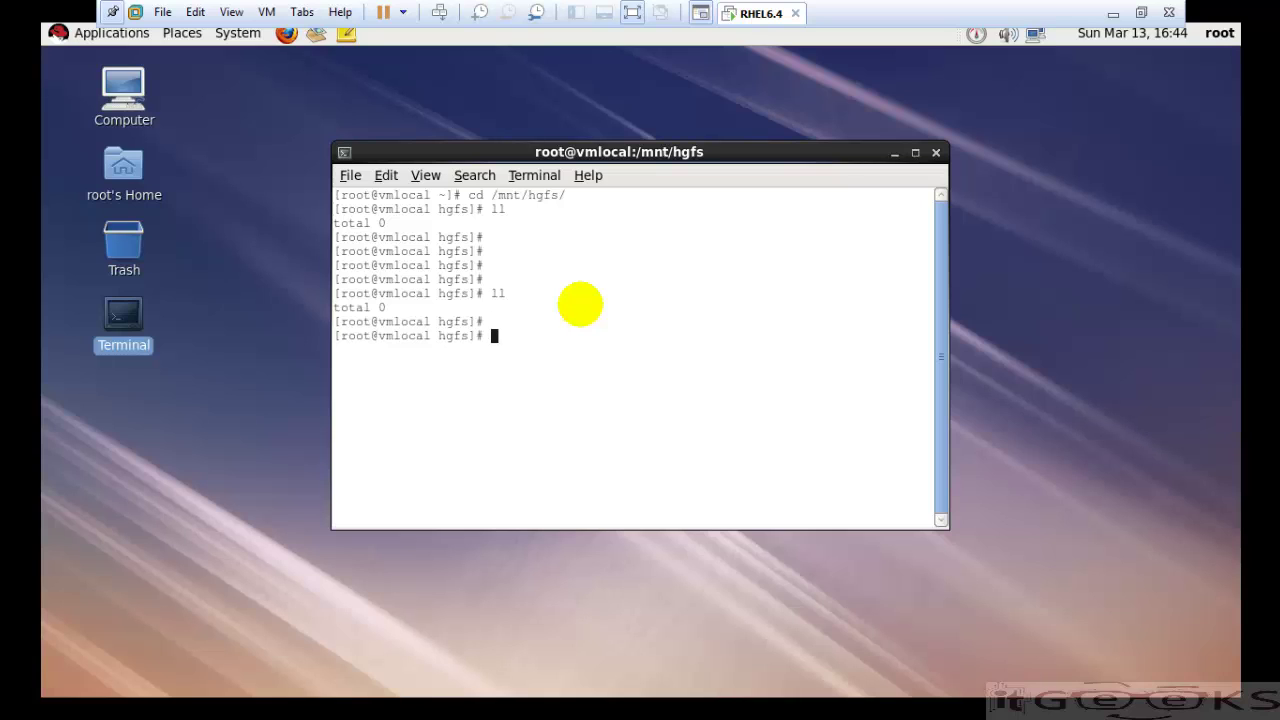
pyautogui.write('cd /')
pyautogui.press('Return')
pyautogui.write('cd ')
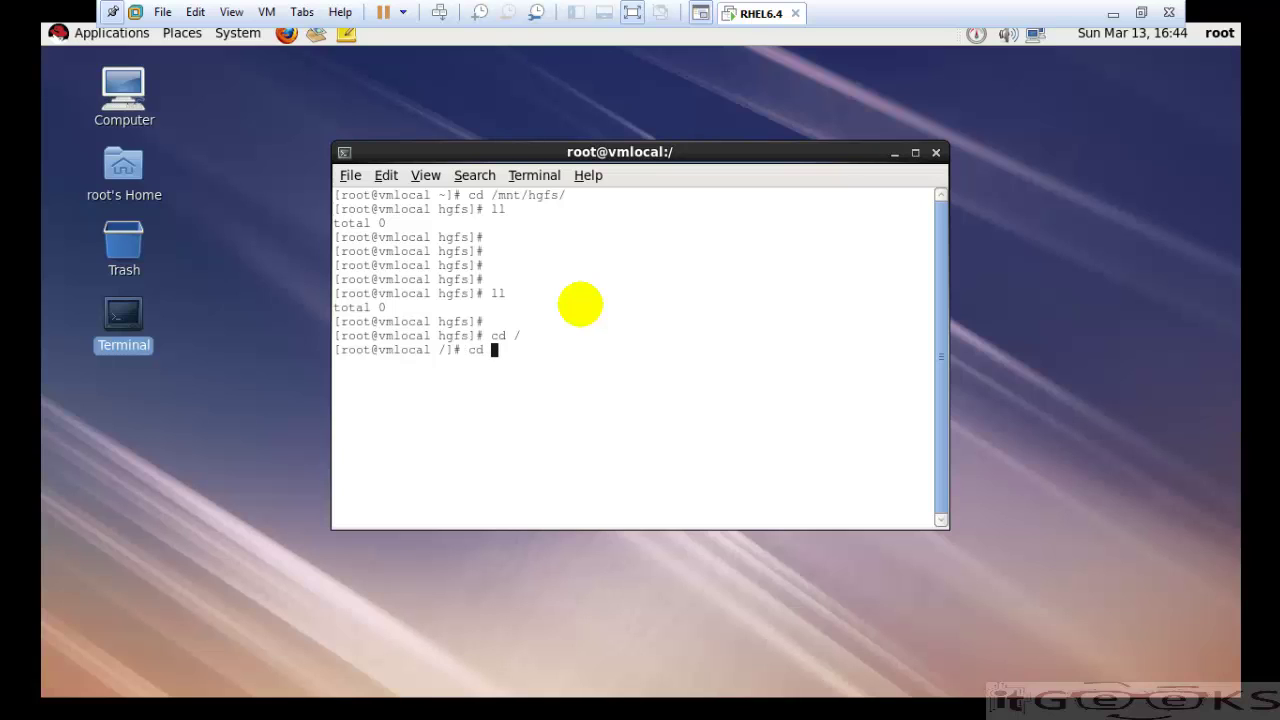
pyautogui.write('/mnt/')
pyautogui.press('Tab')
pyautogui.press('Return')
pyautogui.write('ll')
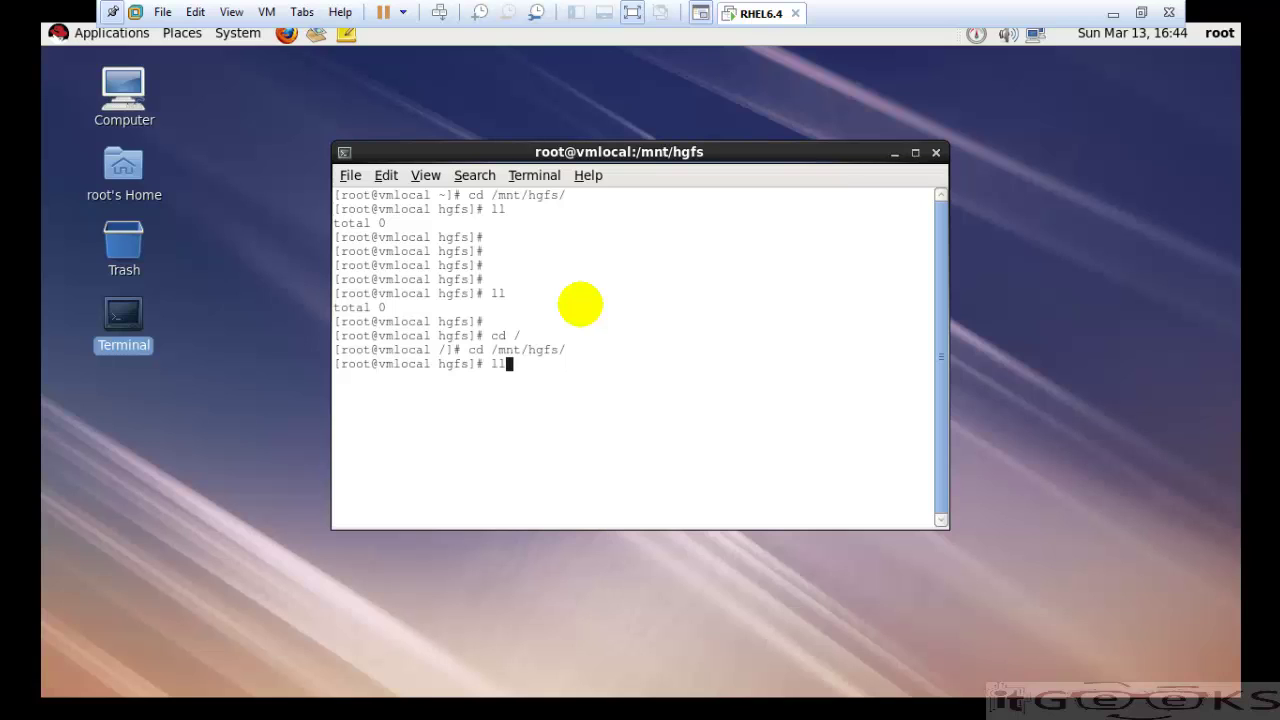
pyautogui.press('Return')
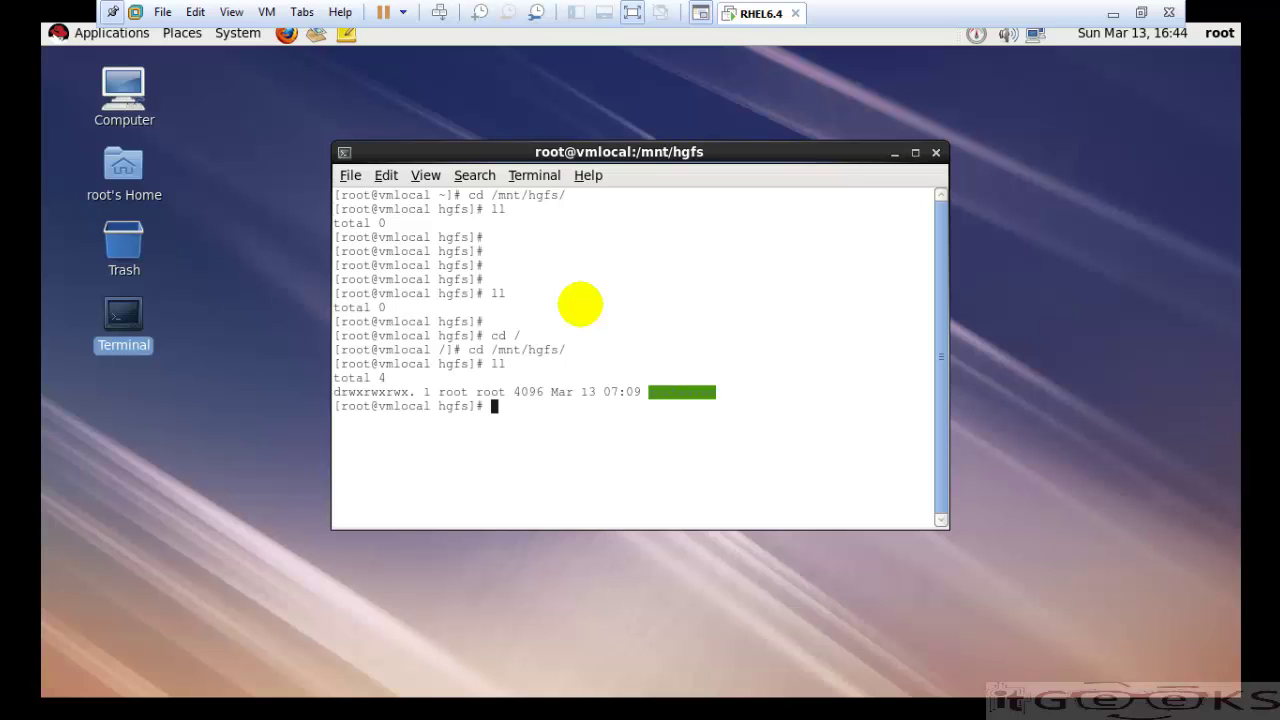
pyautogui.press('Return')
pyautogui.press('Return')
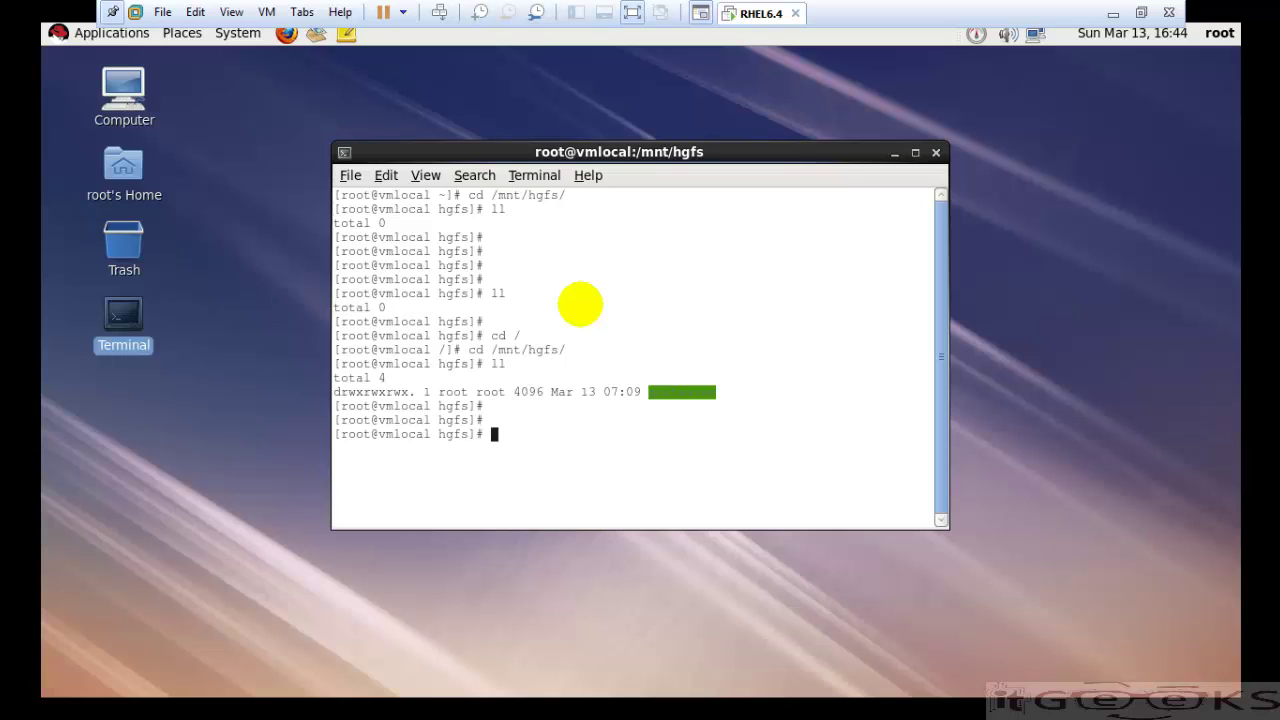
# - List the contents of the softwares share, then exit the terminal
pyautogui.write('cd soft')
pyautogui.press('Tab')
pyautogui.press('Return')
pyautogui.write('ll')
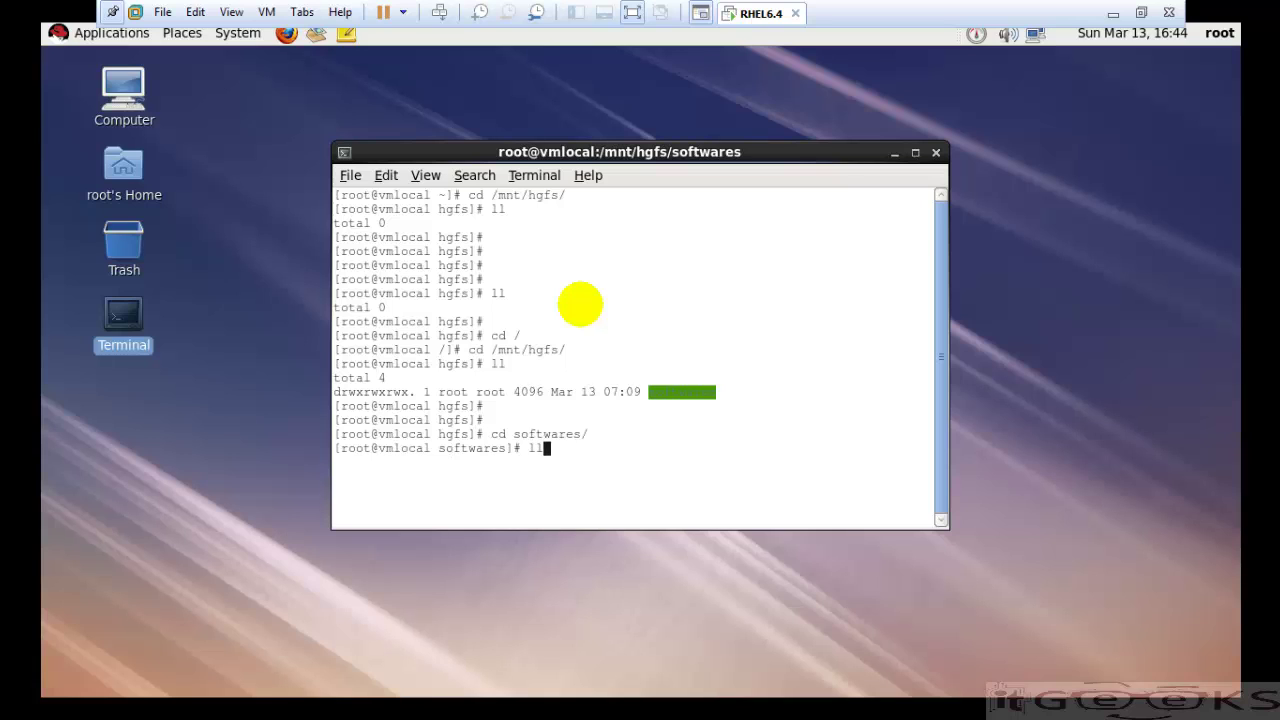
pyautogui.press('Return')
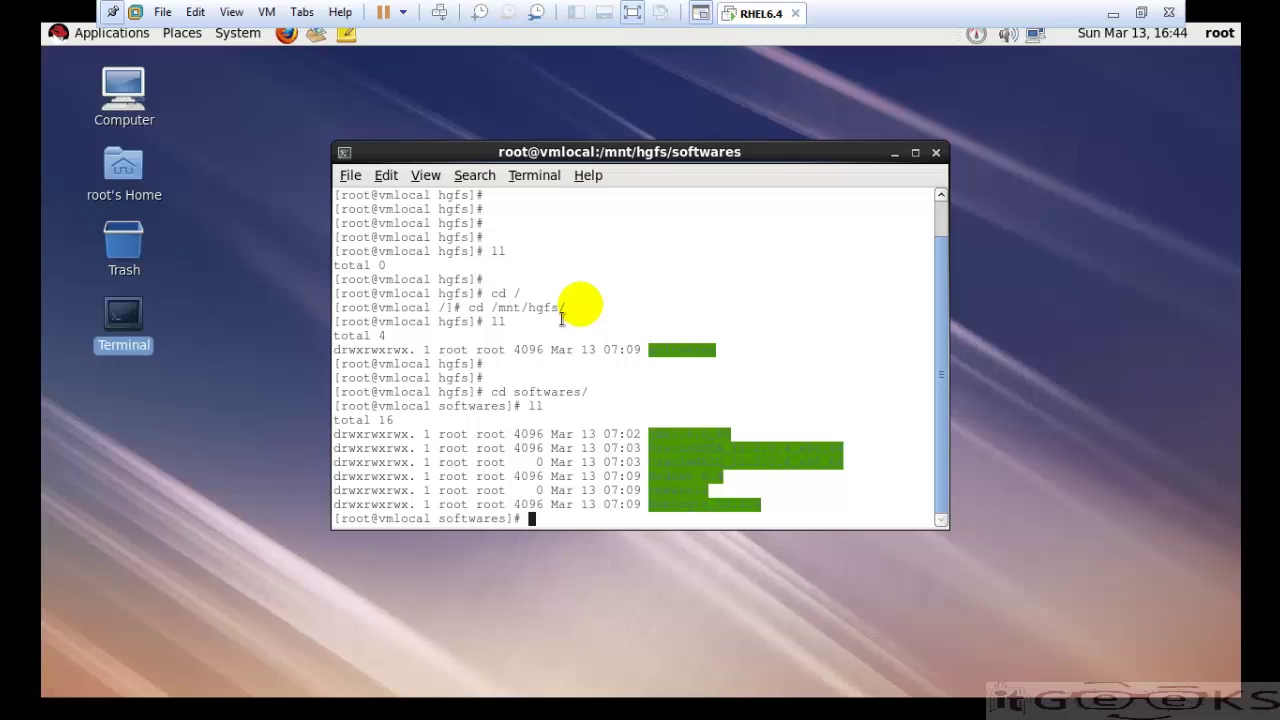
pyautogui.press('Return')
pyautogui.press('Return')
pyautogui.press('Return')
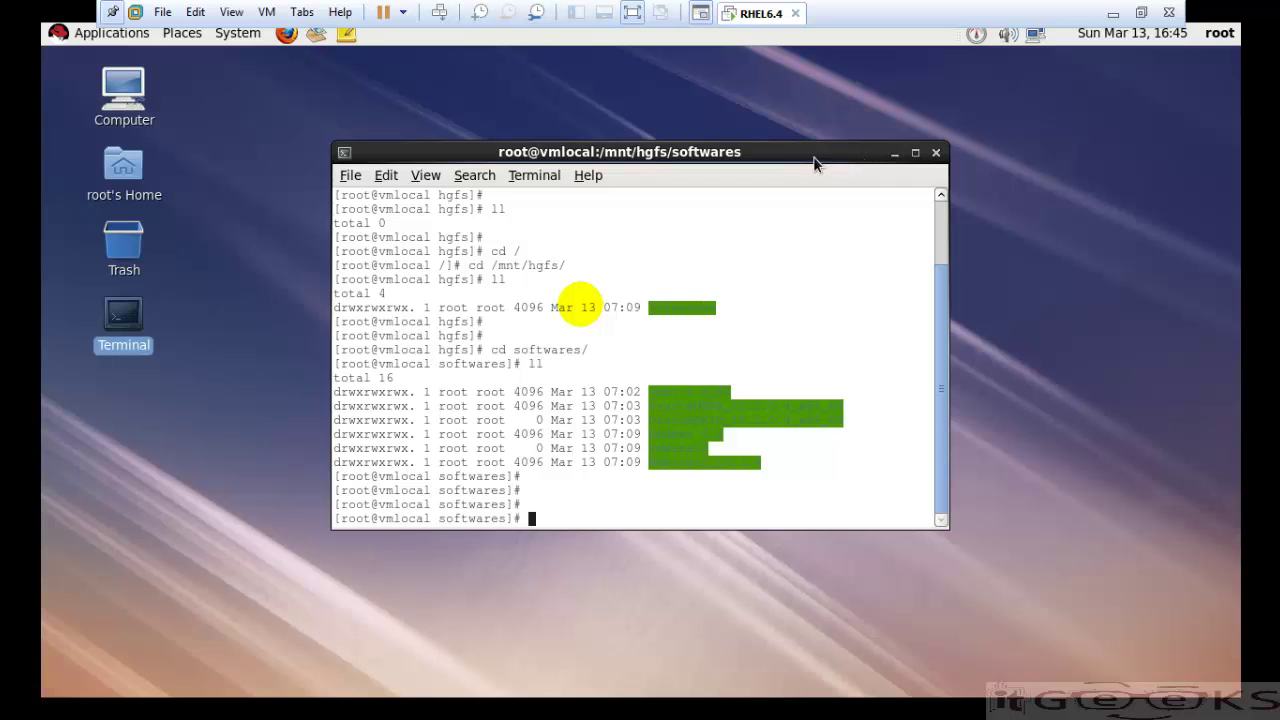
pyautogui.moveTo(814, 160); pyautogui.dragTo(737, 108)
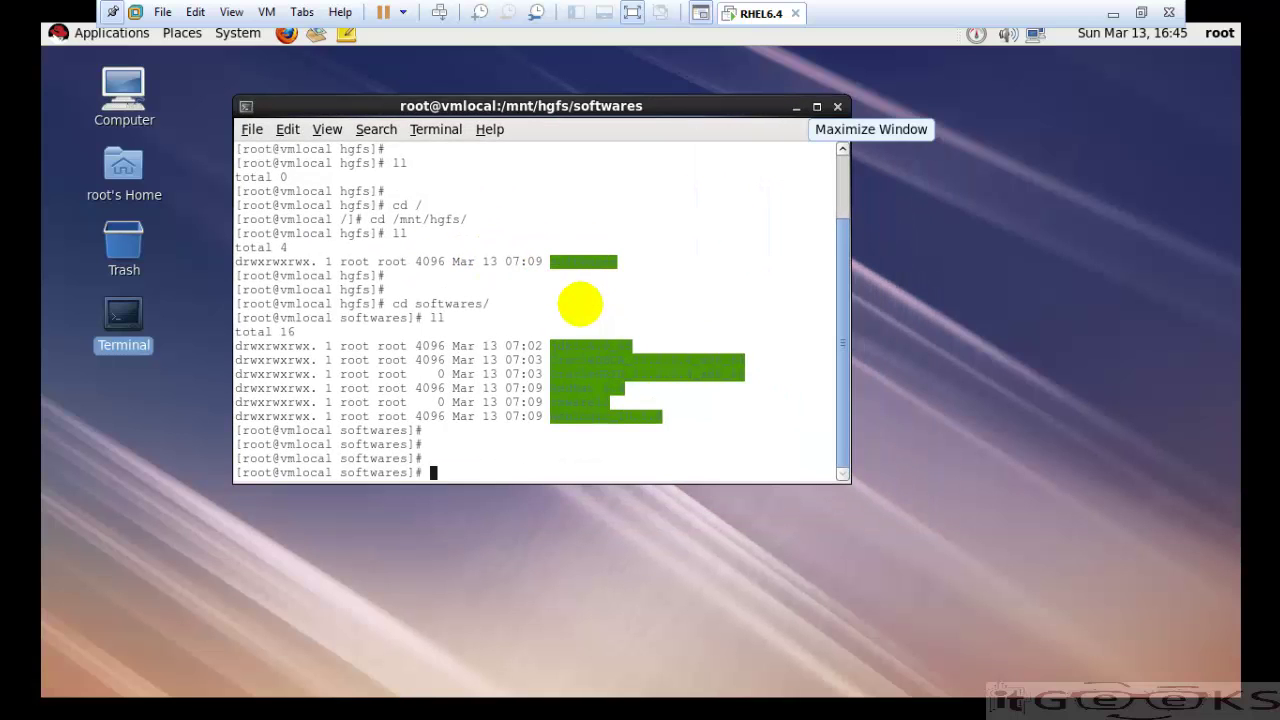
pyautogui.write('exit')
pyautogui.press('Return')
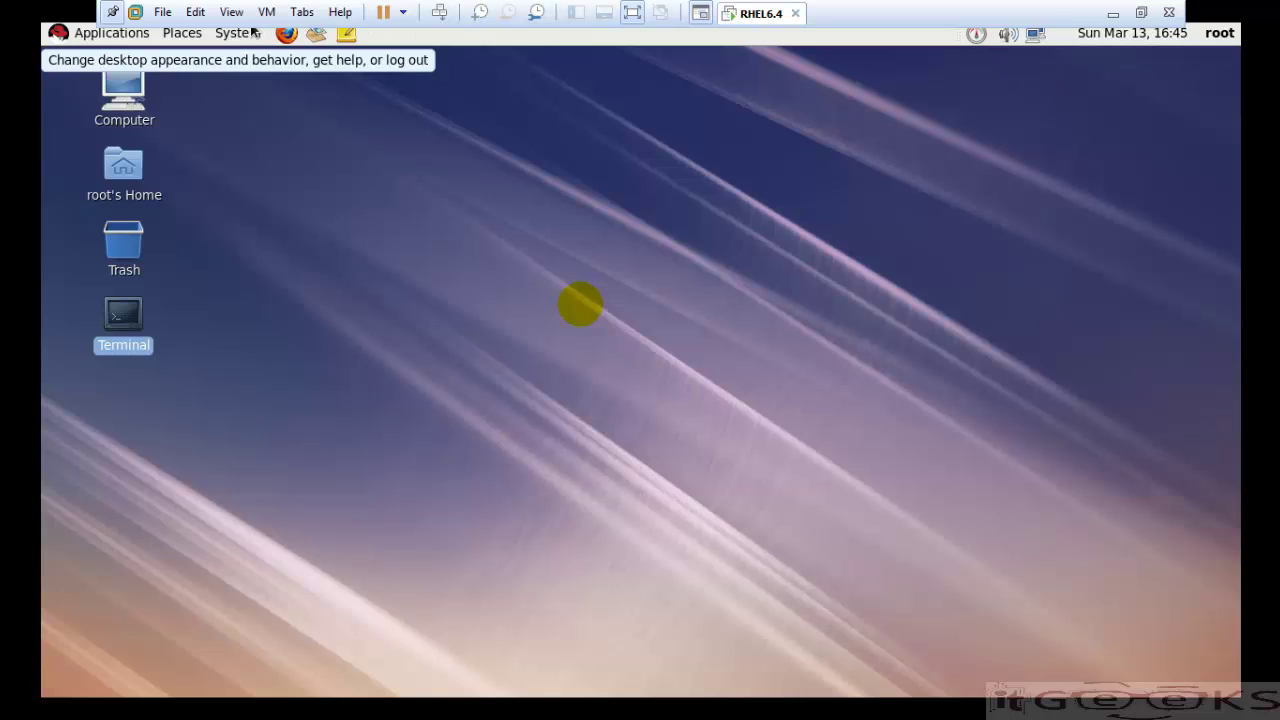
# - Run poweroff in a new guest terminal to shut down RHEL 6.4
pyautogui.doubleClick(123, 318)
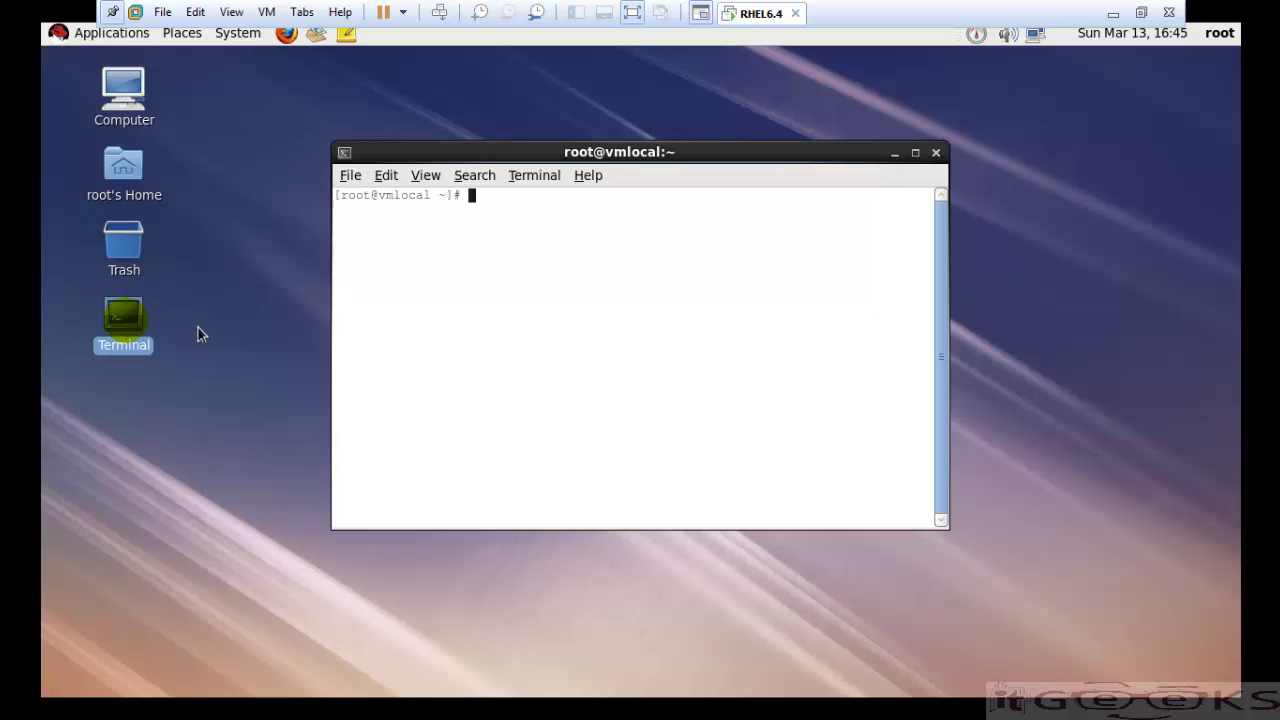
pyautogui.write('s')
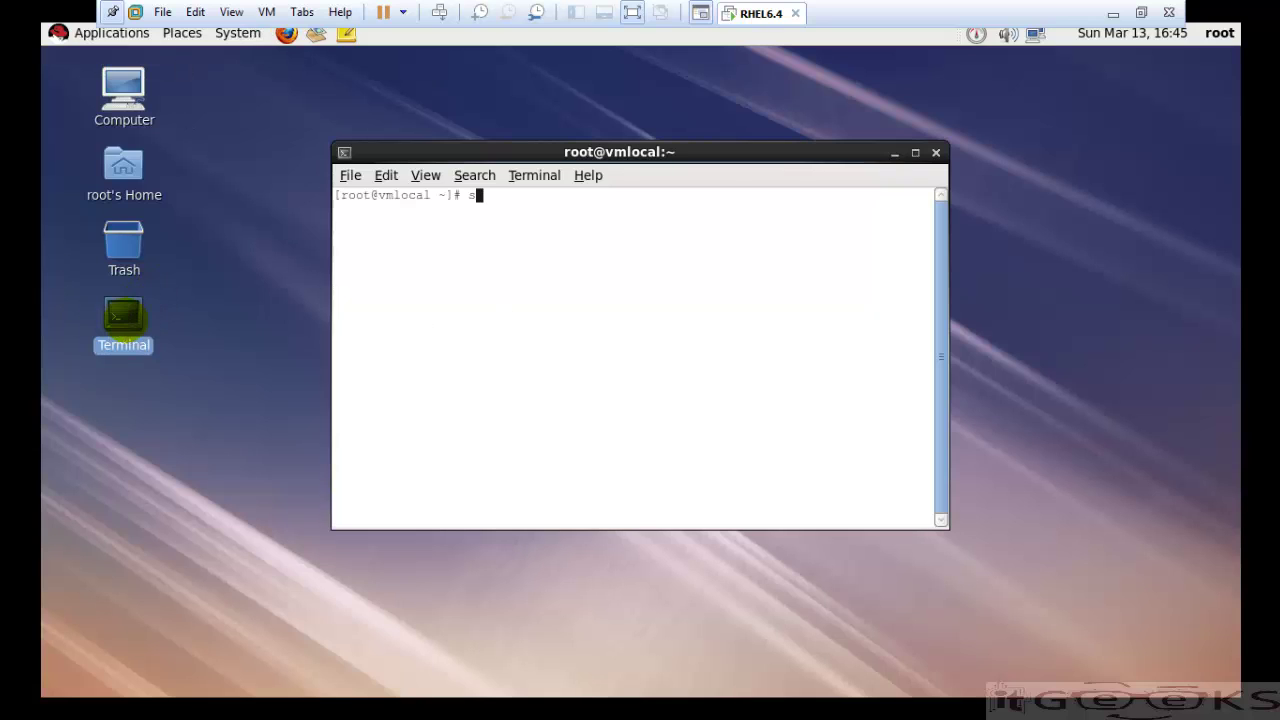
pyautogui.press('BackSpace')
pyautogui.write('poweroff')
pyautogui.press('Return')
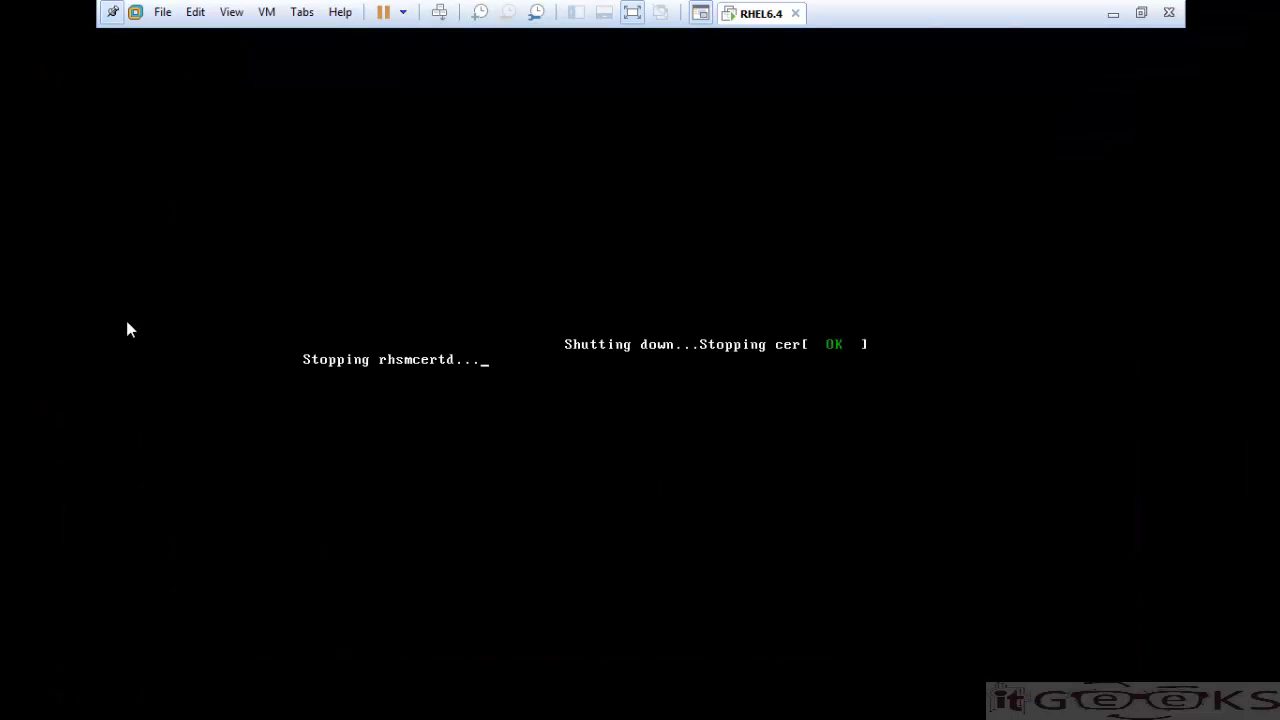